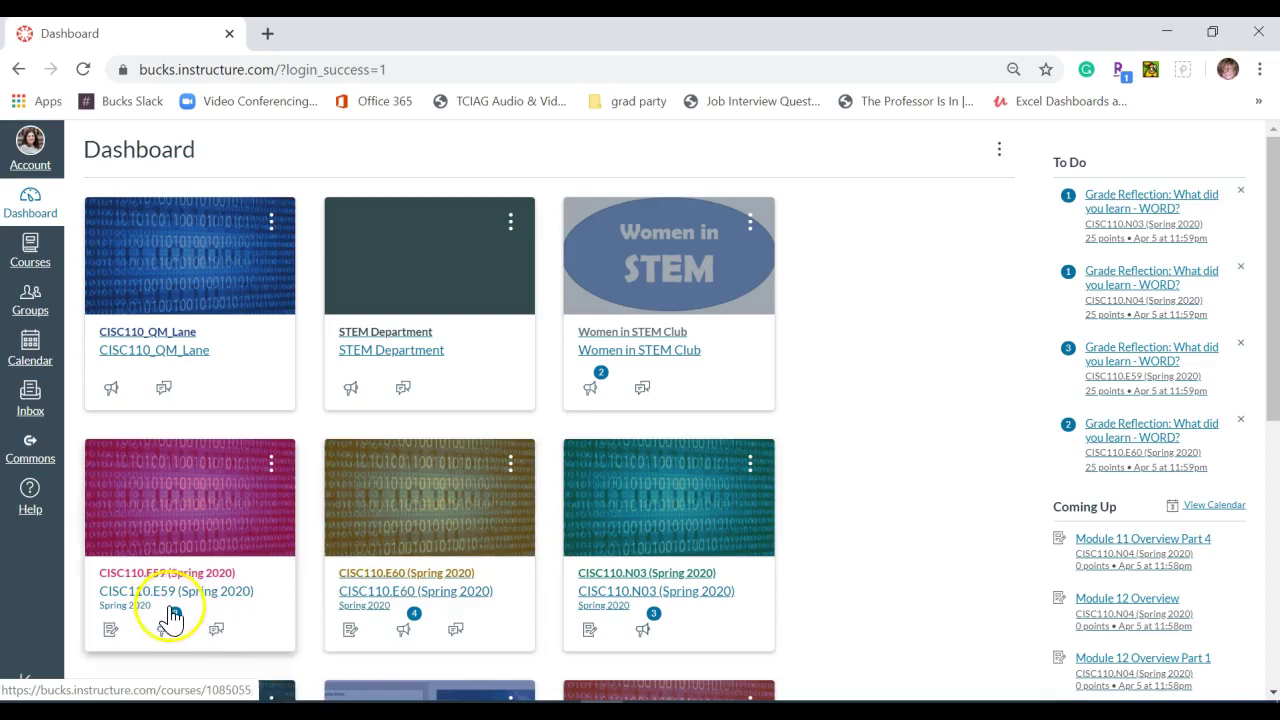
Open the CISC110.N03 (Spring 2020) course and launch its MyLab & Mastering course materials
scroll(380, 580, down, 1)
click(656, 442)
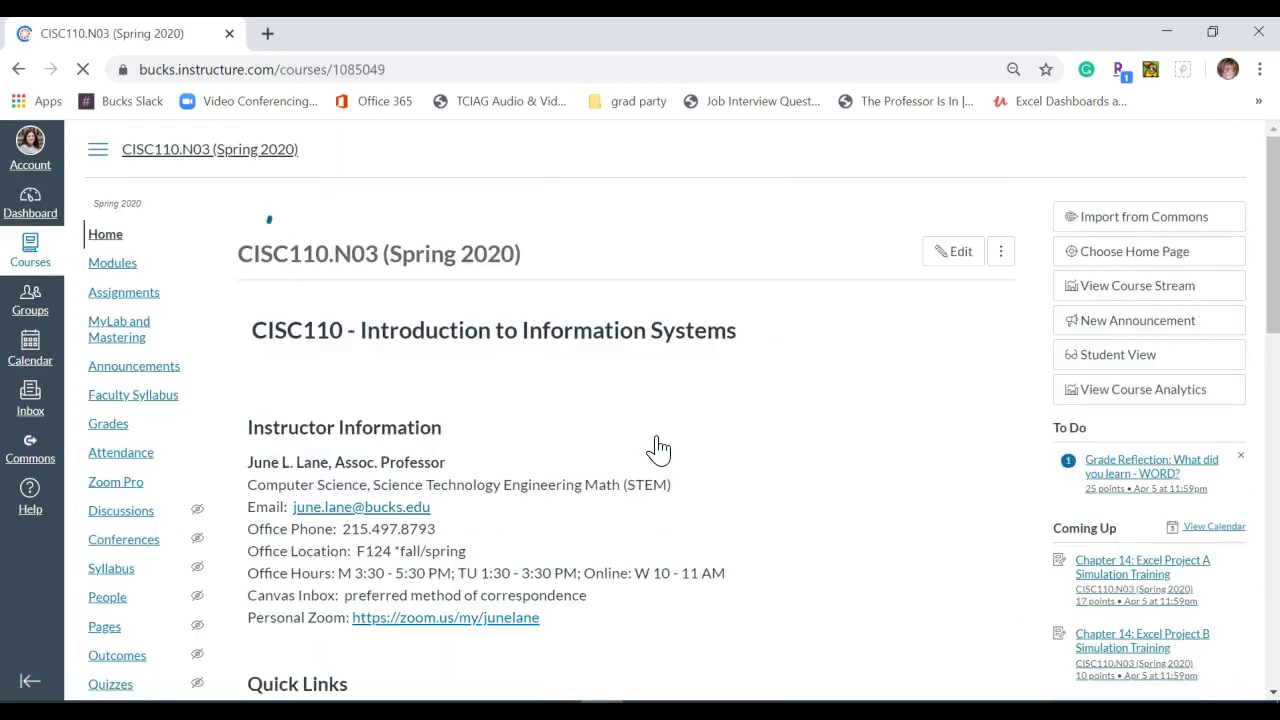
click(143, 336)
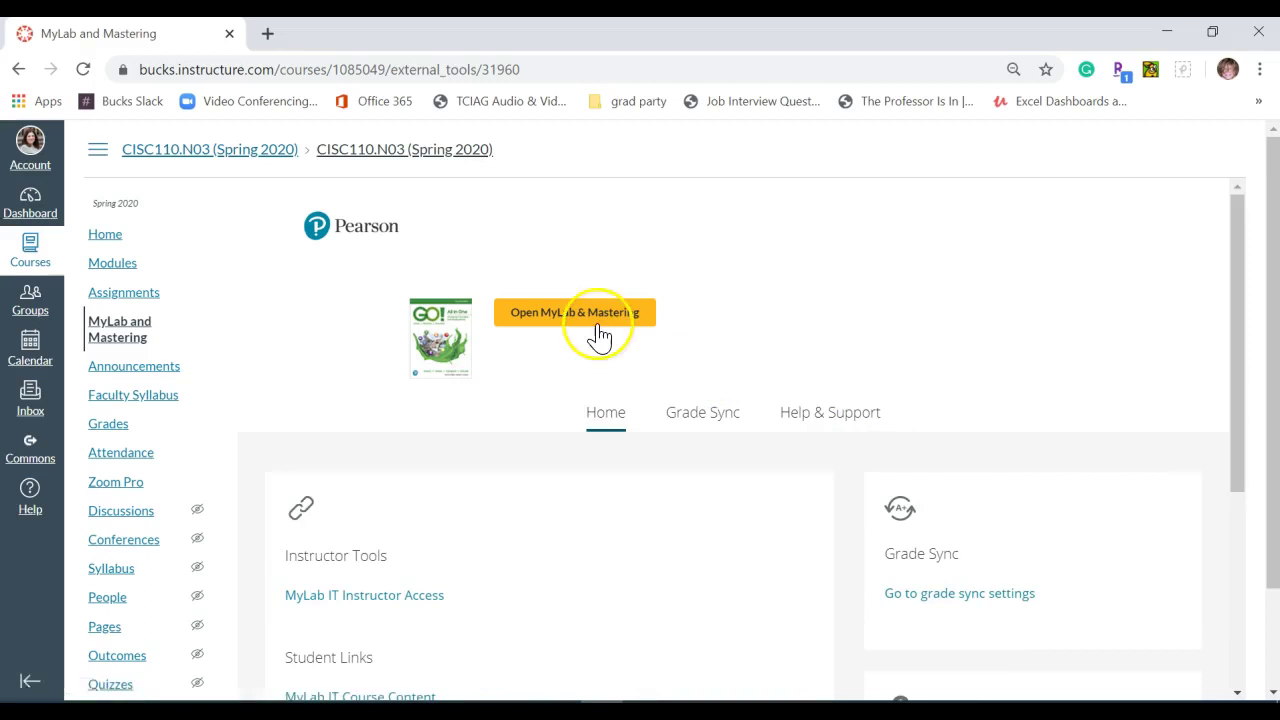
click(597, 330)
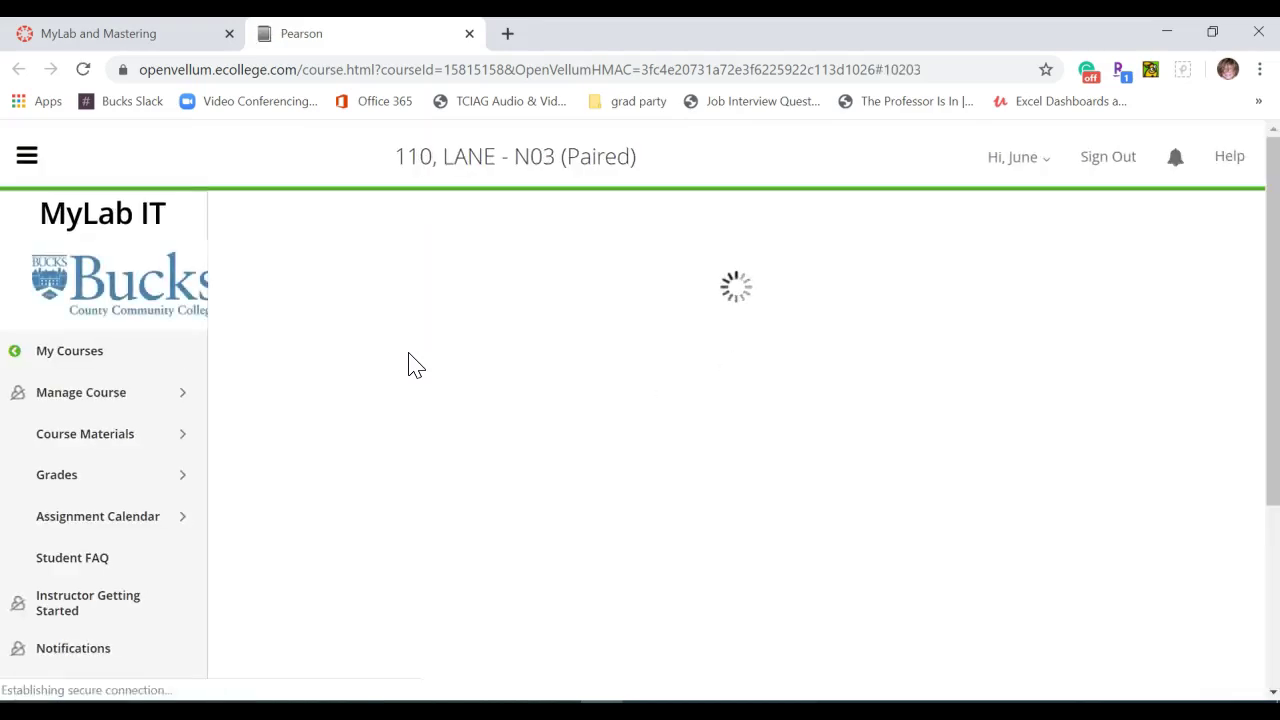
click(423, 376)
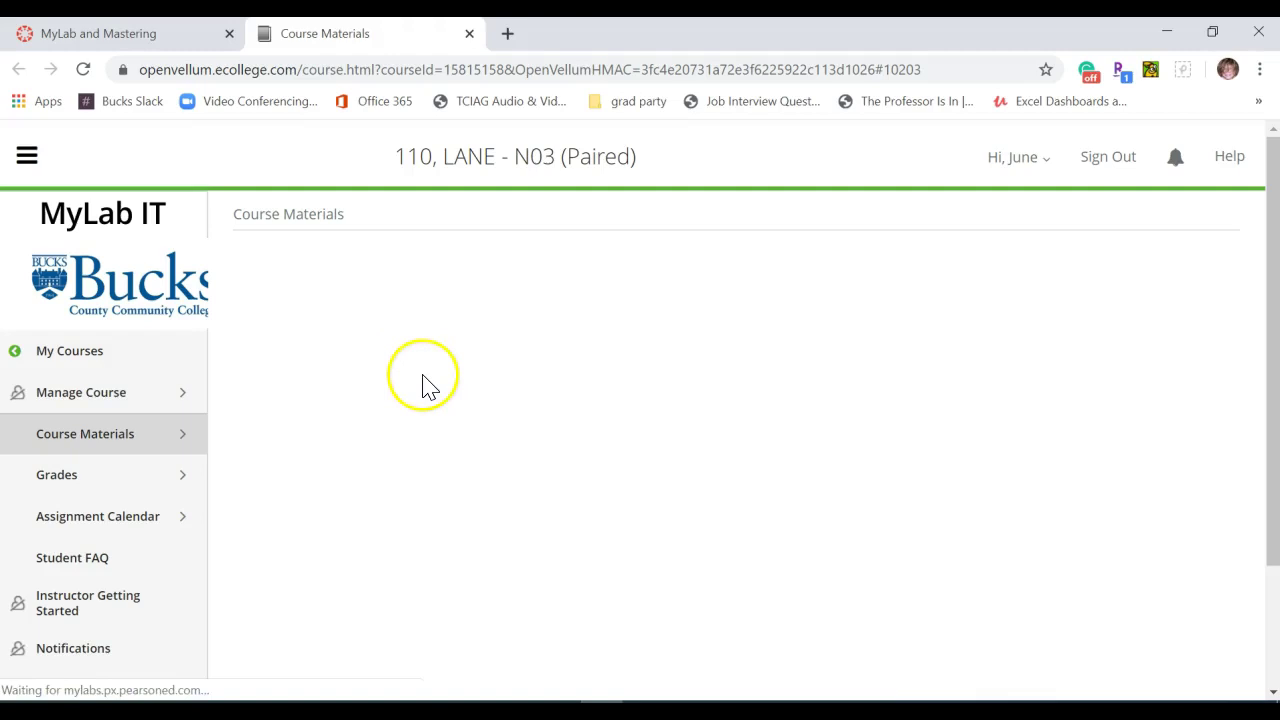
click(425, 408)
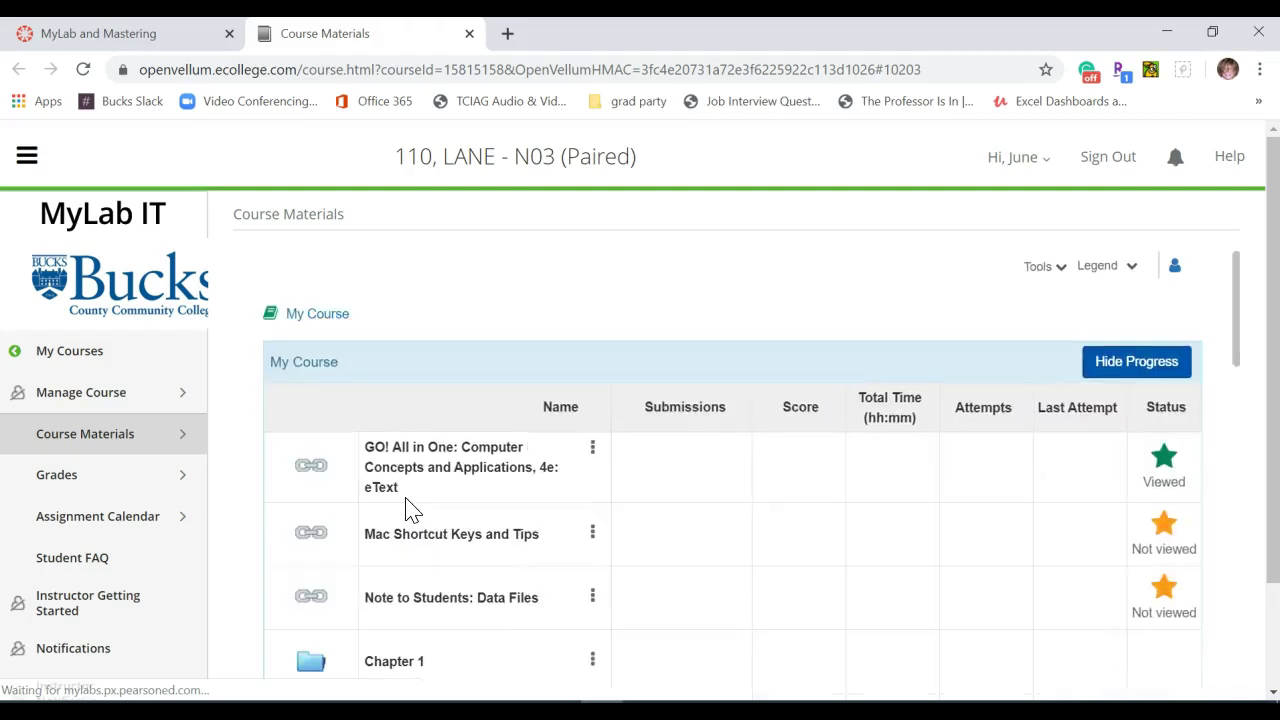
Open the Excel 14G Regional Sales (Homework) assignment in the Chapter 14 folder
scroll(410, 510, down, 6)
scroll(410, 510, down, 4)
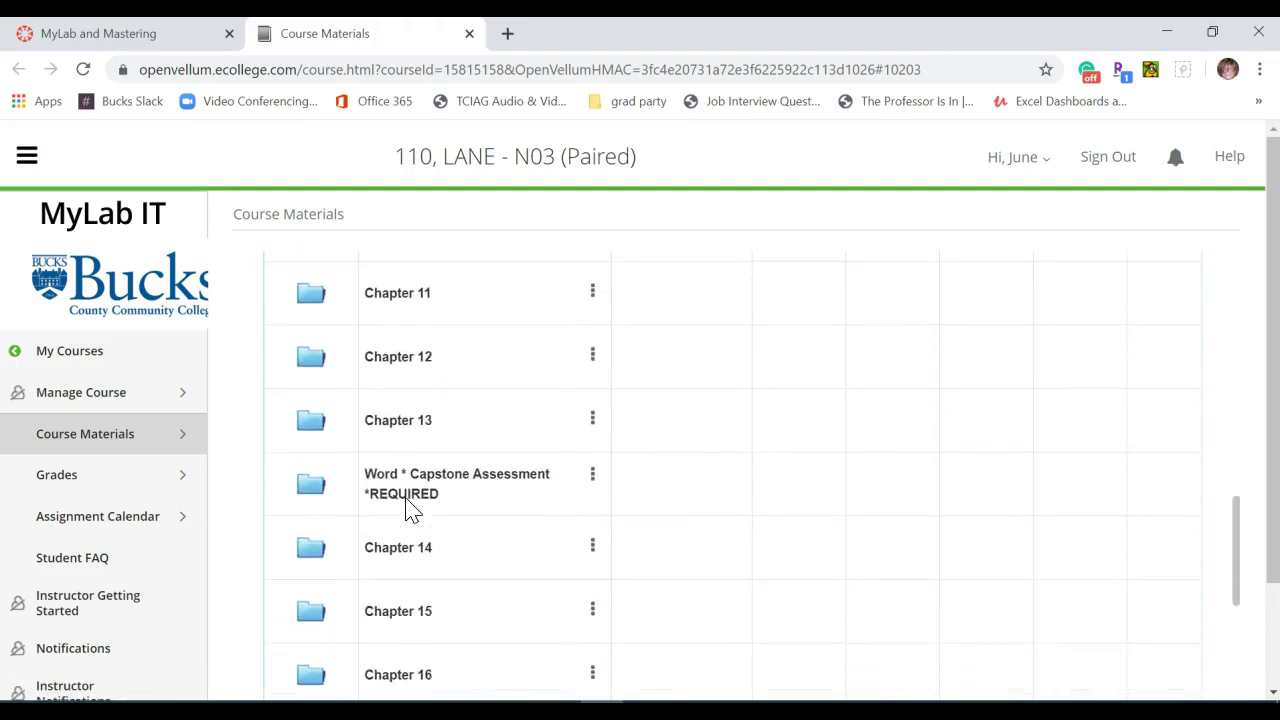
scroll(410, 510, down, 2)
click(400, 452)
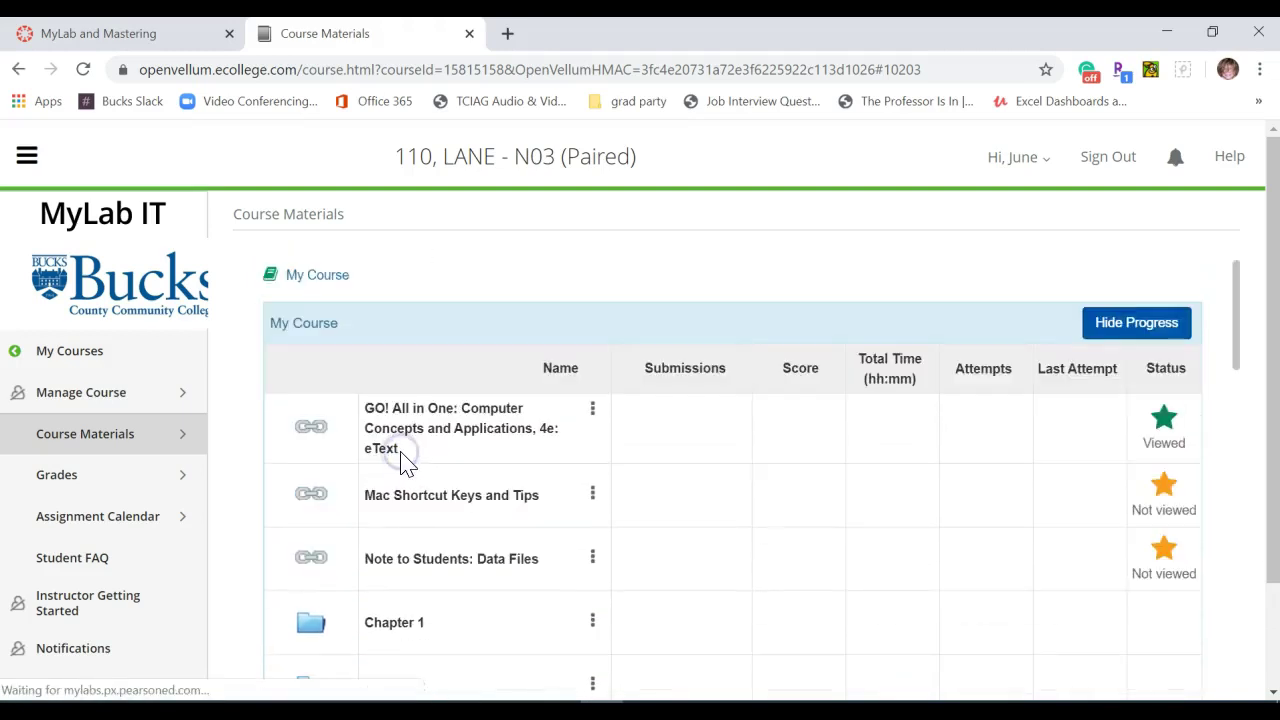
click(430, 470)
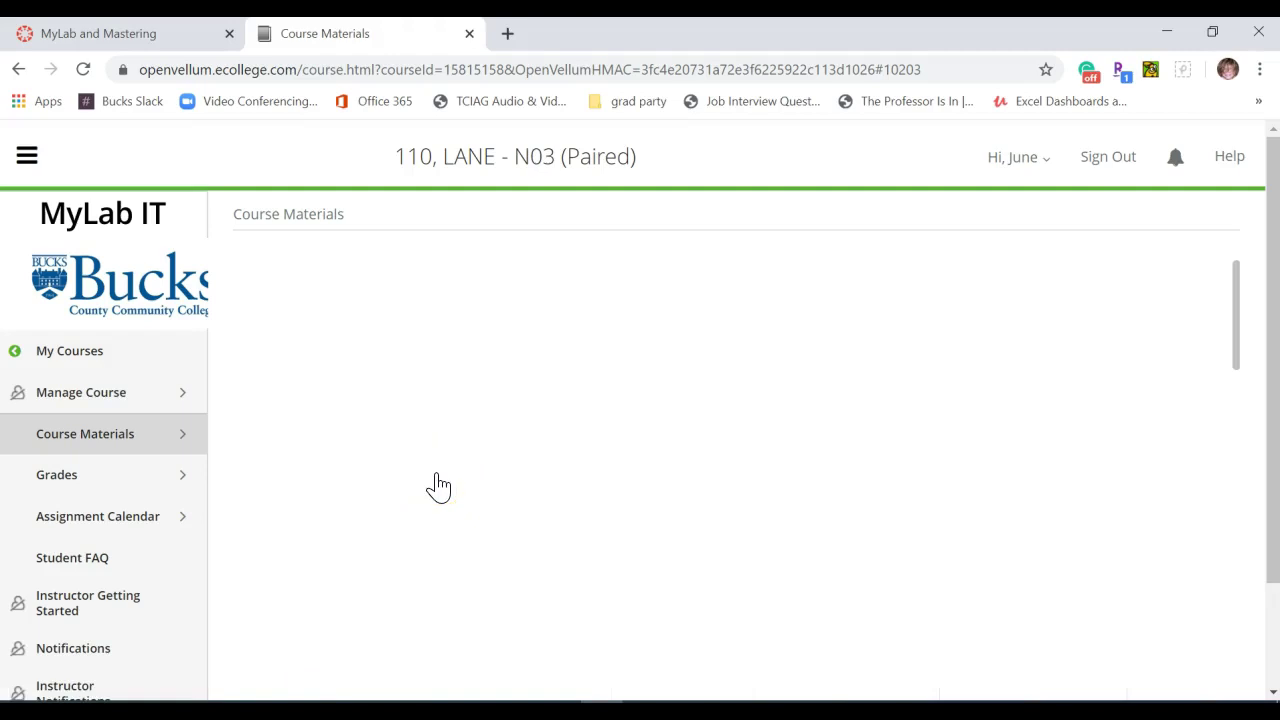
scroll(449, 500, down, 3)
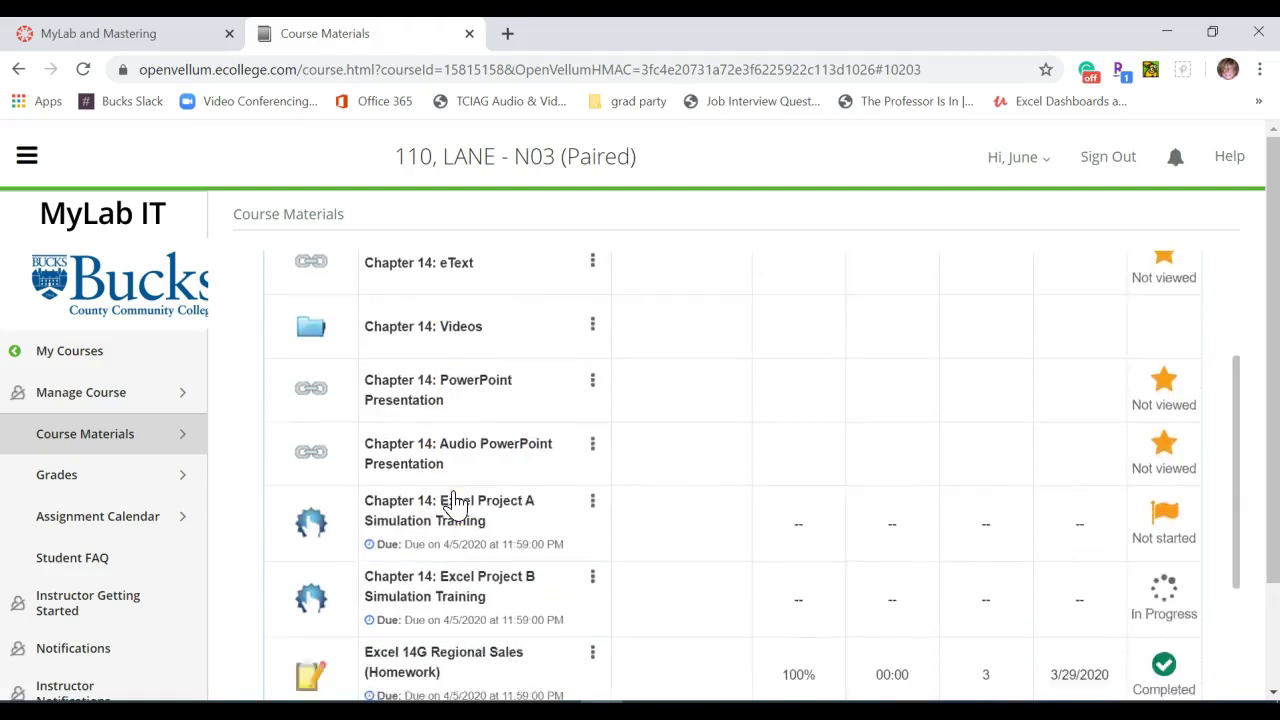
click(455, 563)
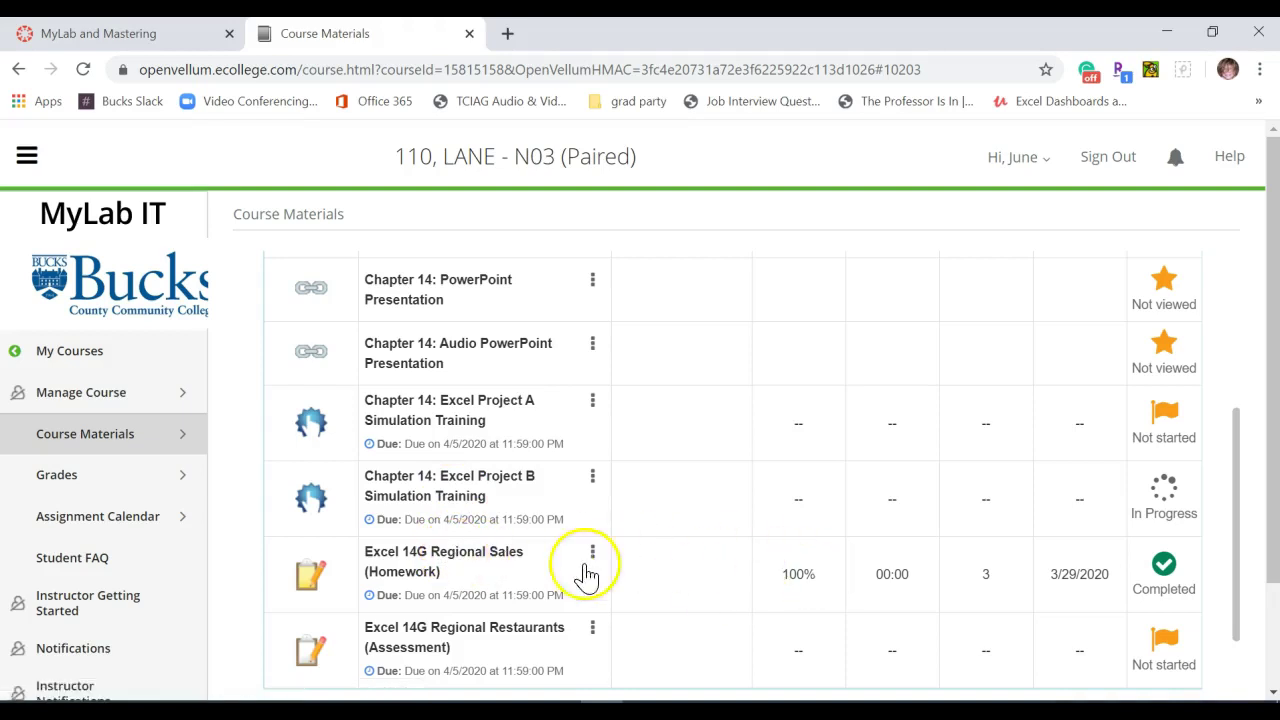
click(485, 570)
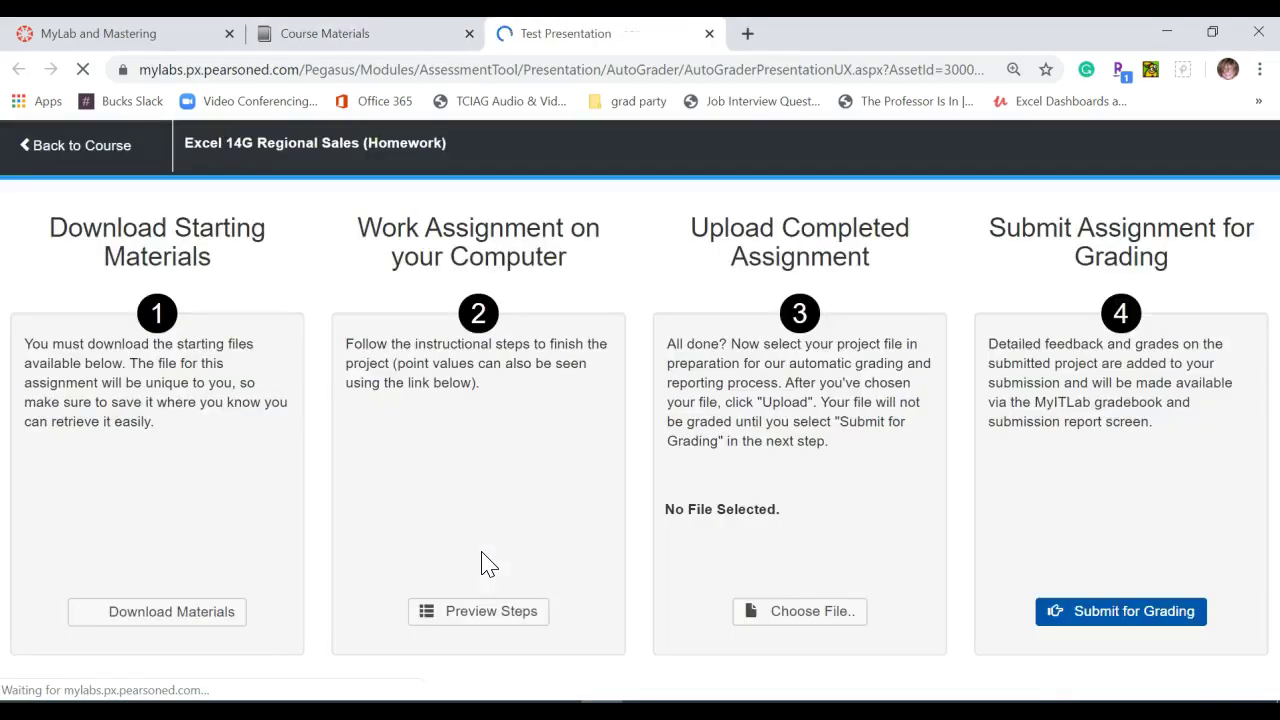
Download all starting files for the assignment and extract the zip archive to the suggested folder in Downloads
click(178, 612)
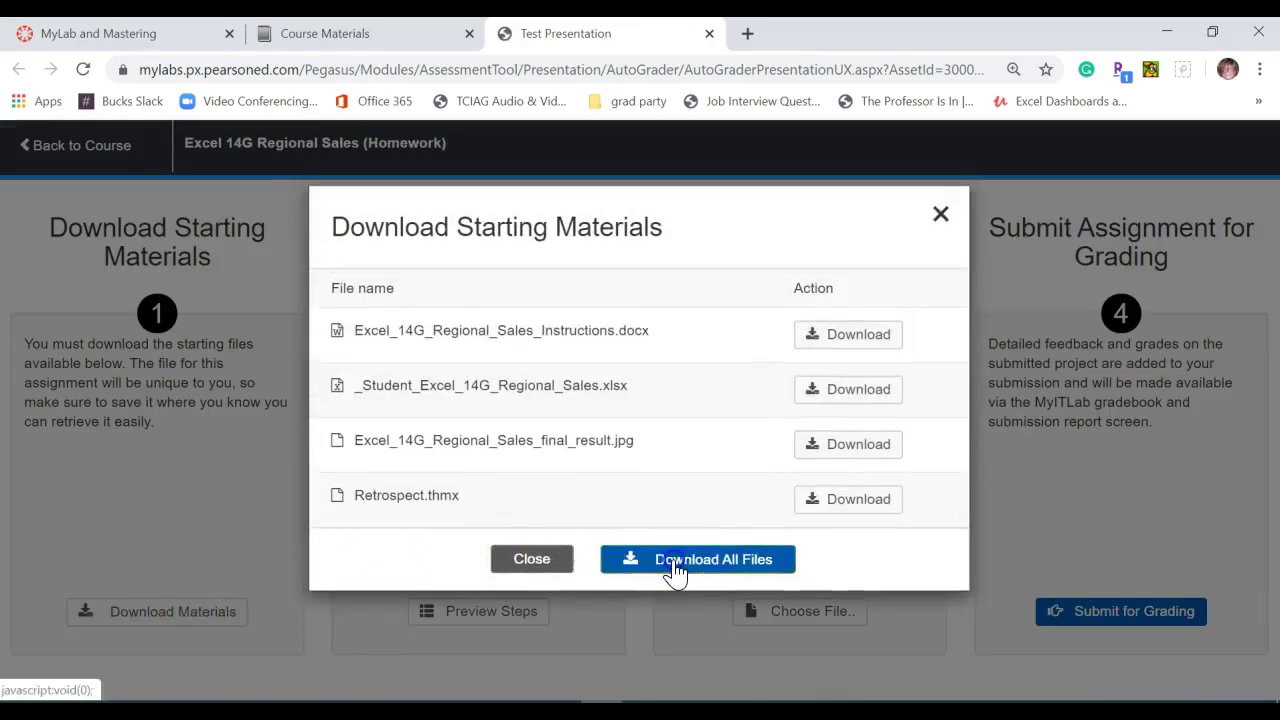
click(674, 566)
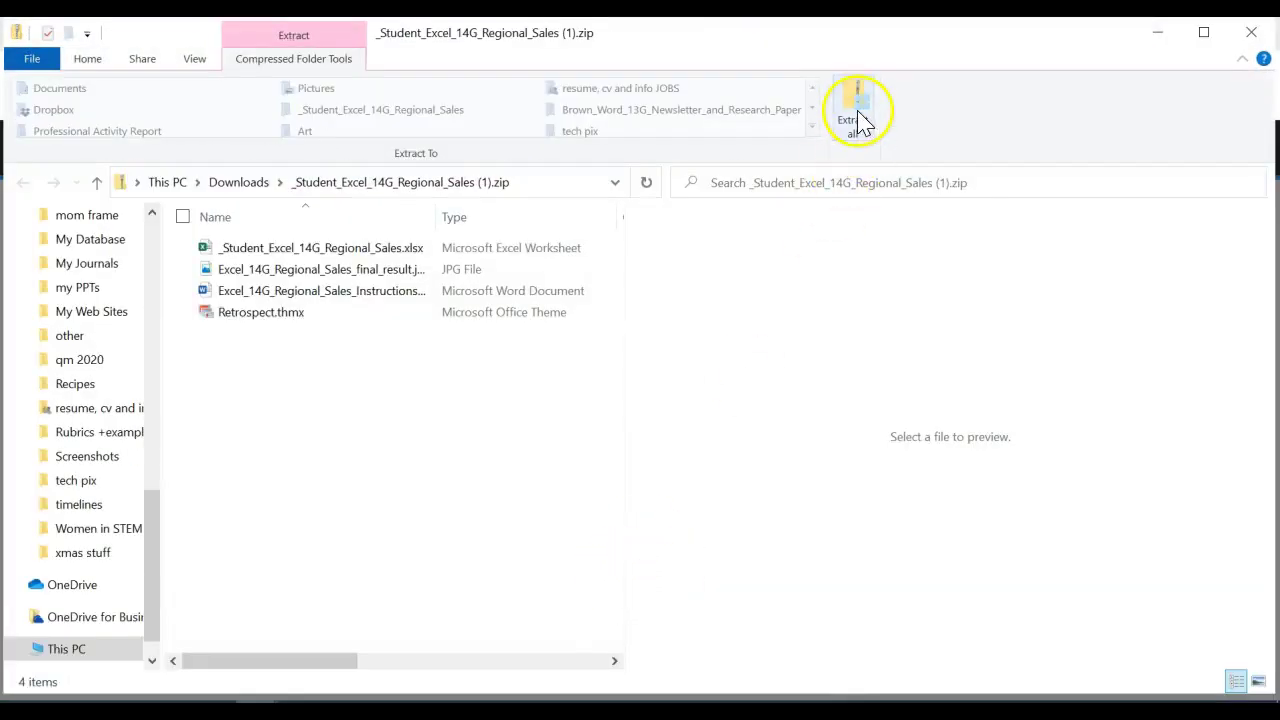
click(858, 118)
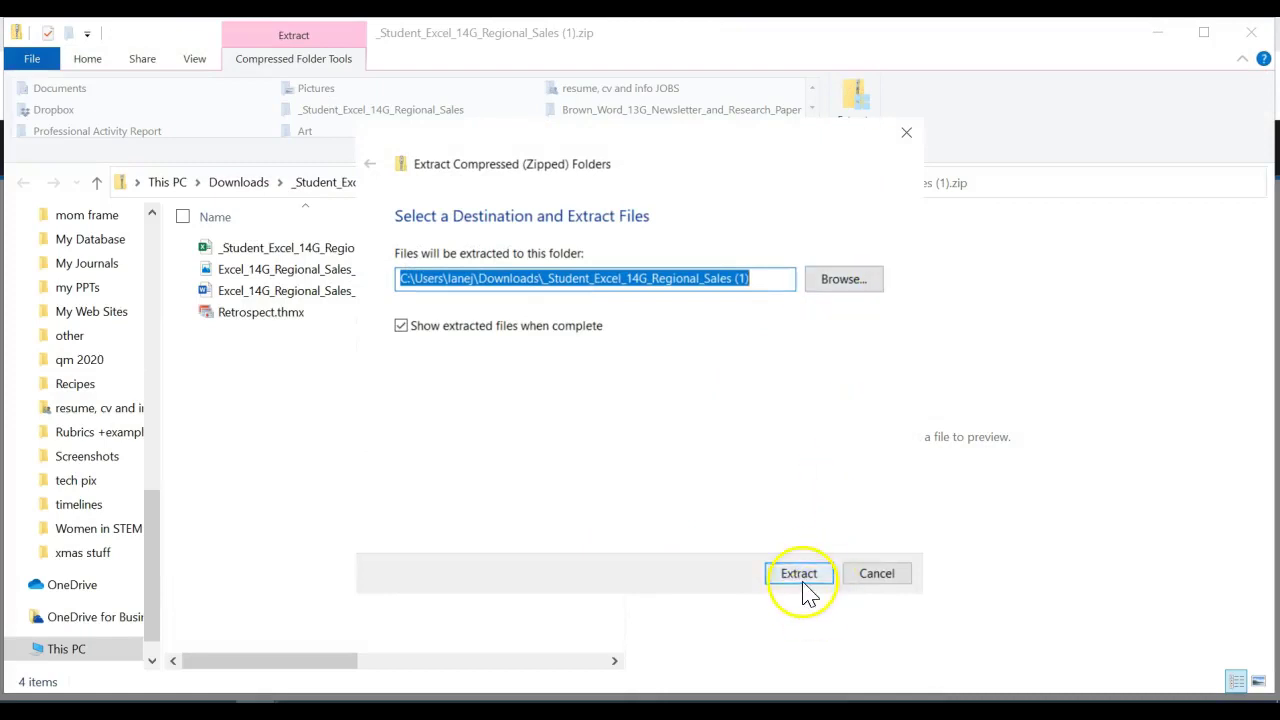
click(799, 576)
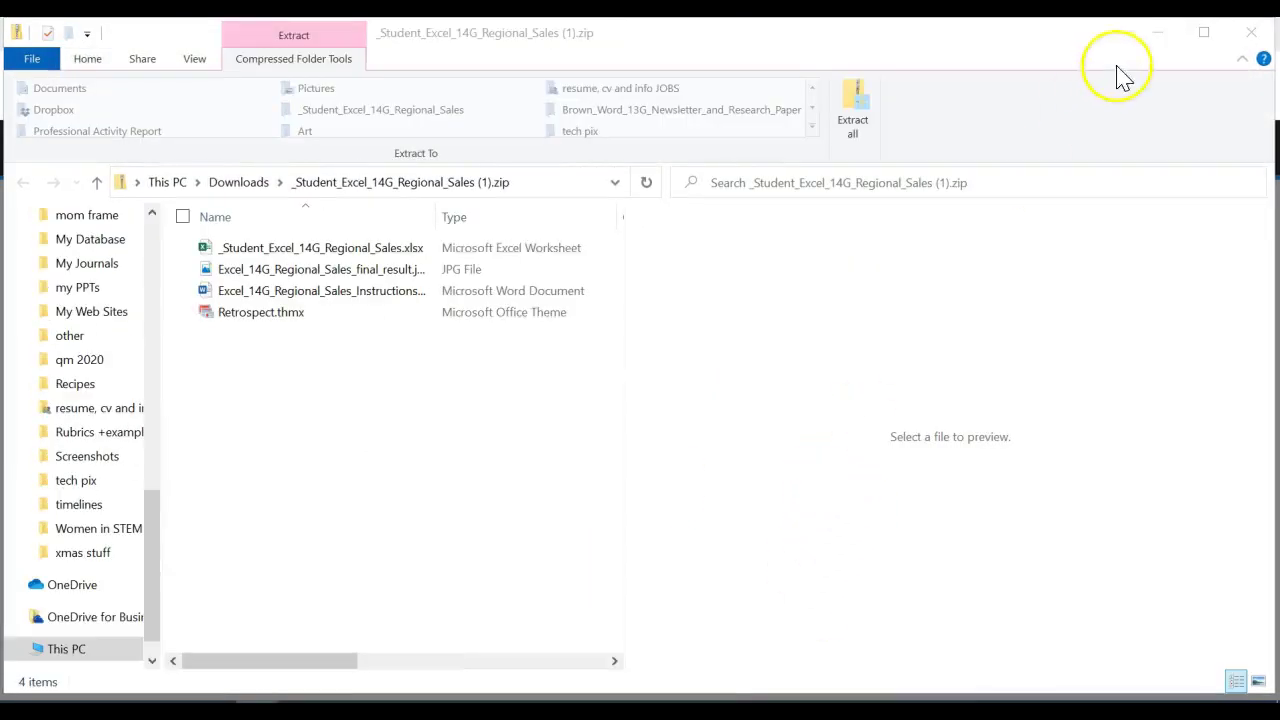
click(1160, 35)
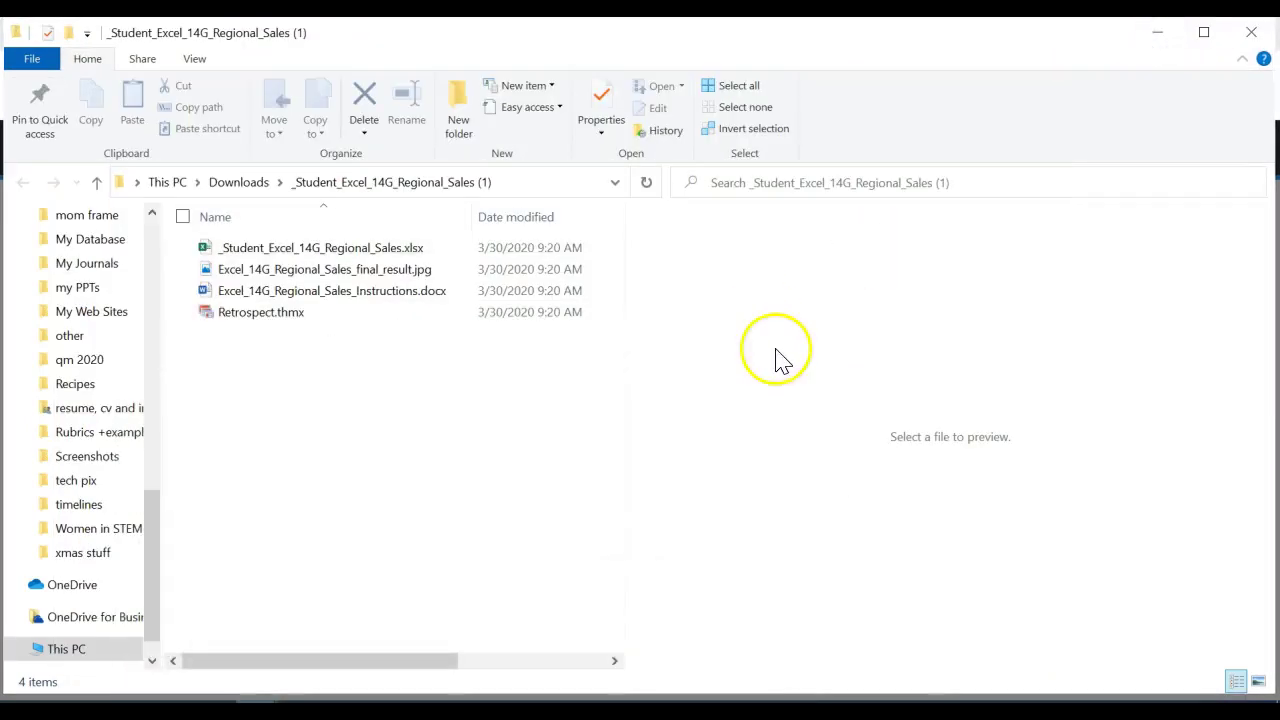
Open the extracted workbook _Student_Excel_14G_Regional_Sales.xlsx in Excel
click(279, 272)
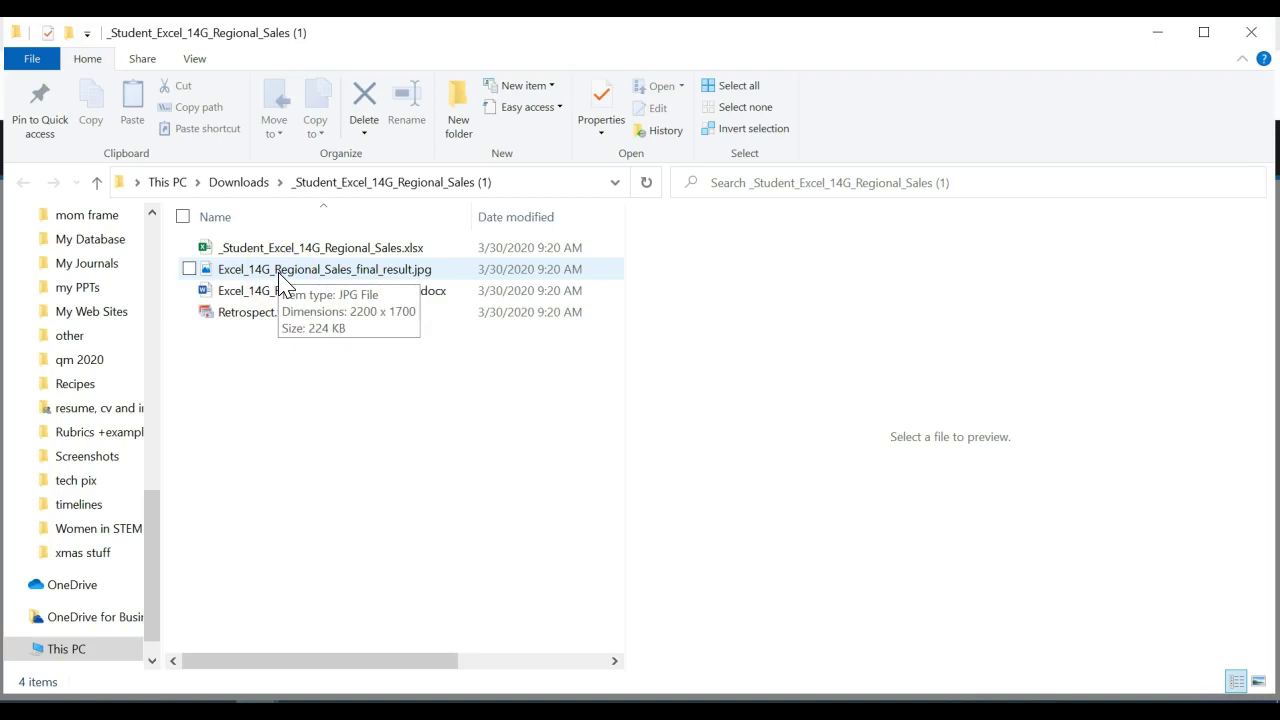
click(286, 250)
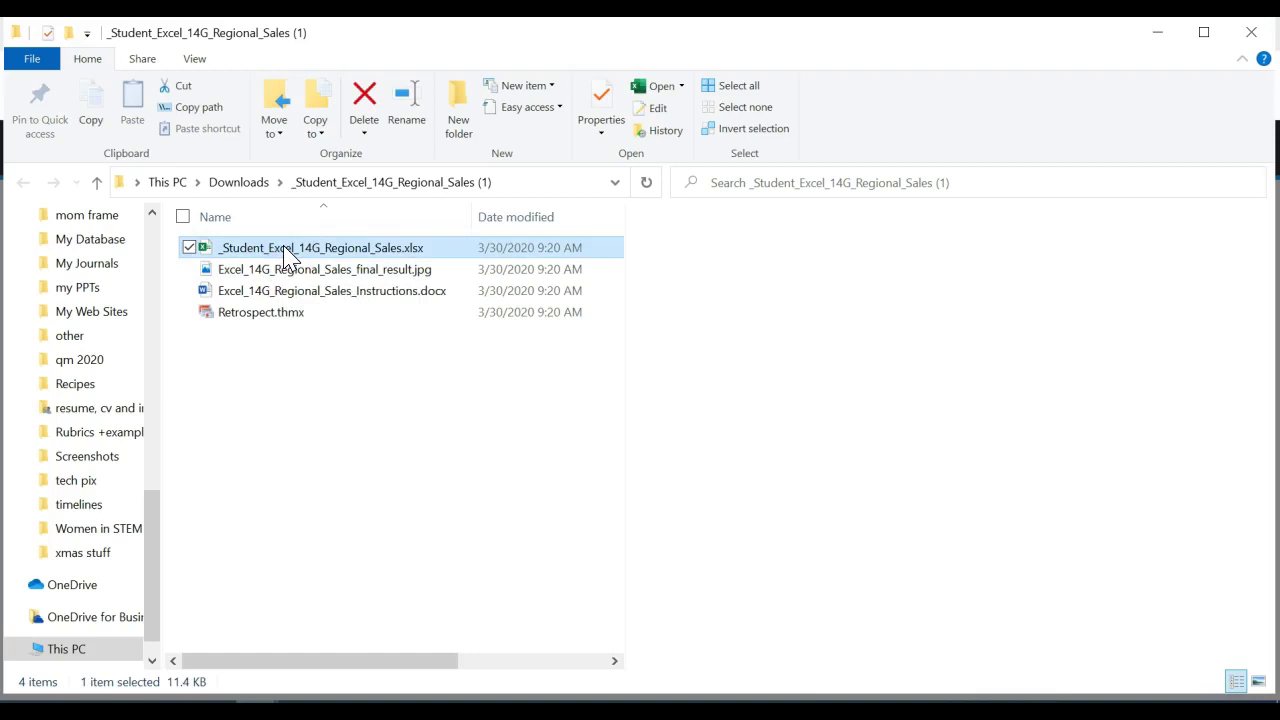
double_click(286, 252)
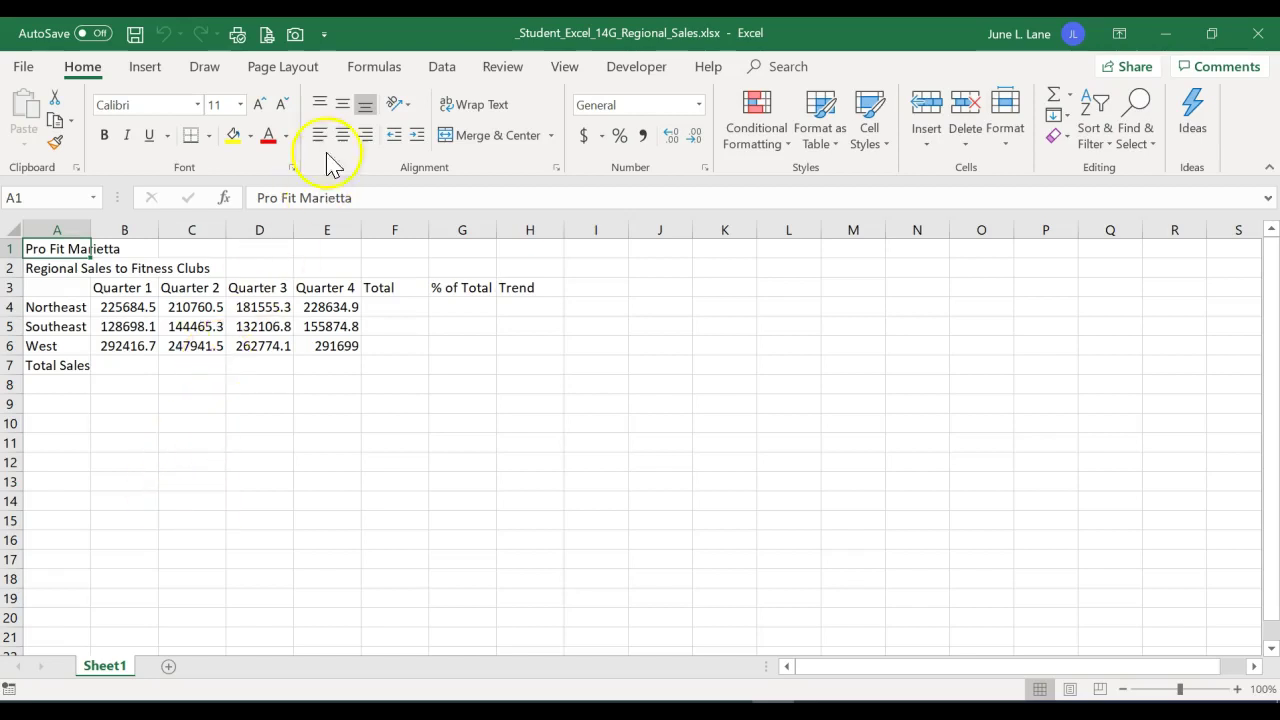
Apply the Retrospect theme to the workbook
click(312, 67)
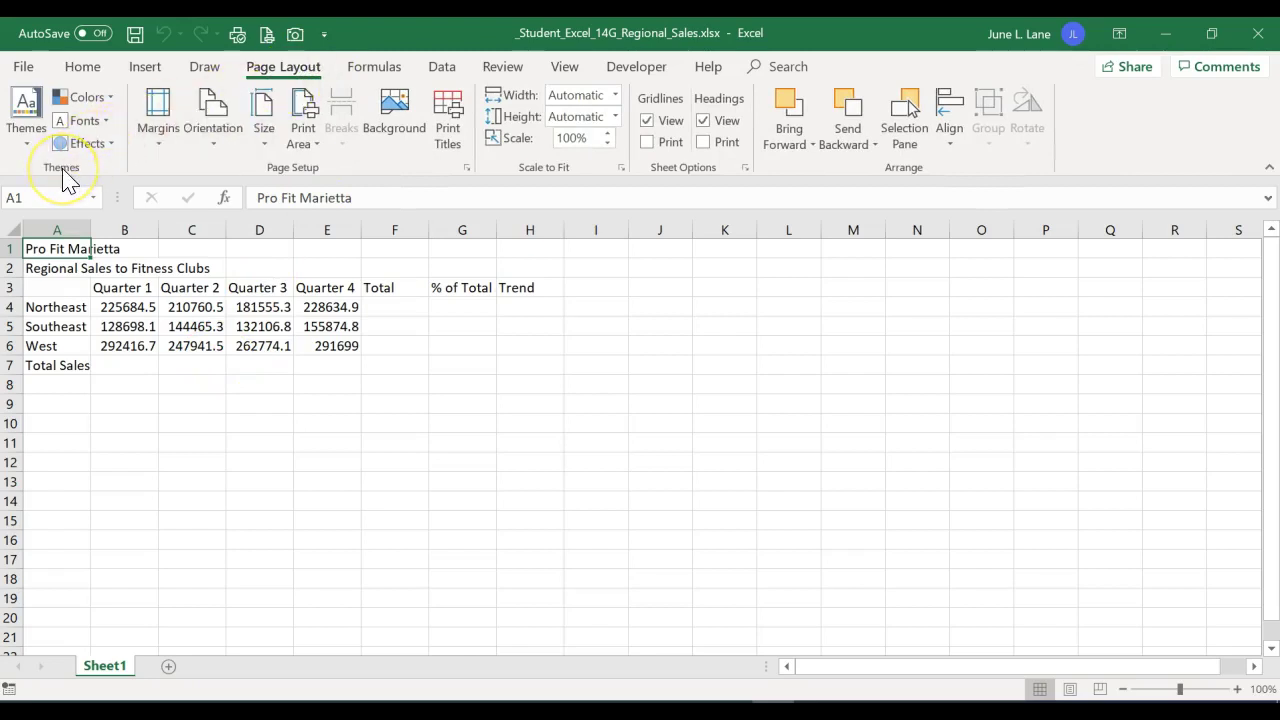
click(30, 148)
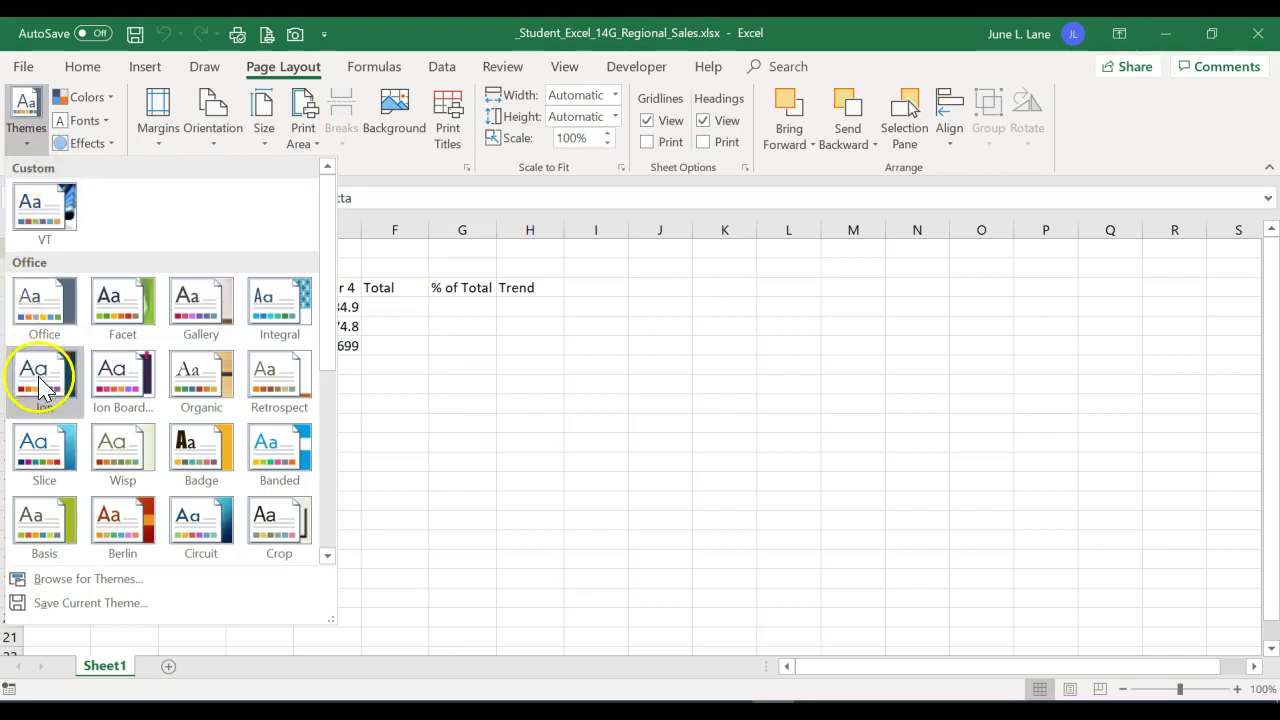
click(265, 385)
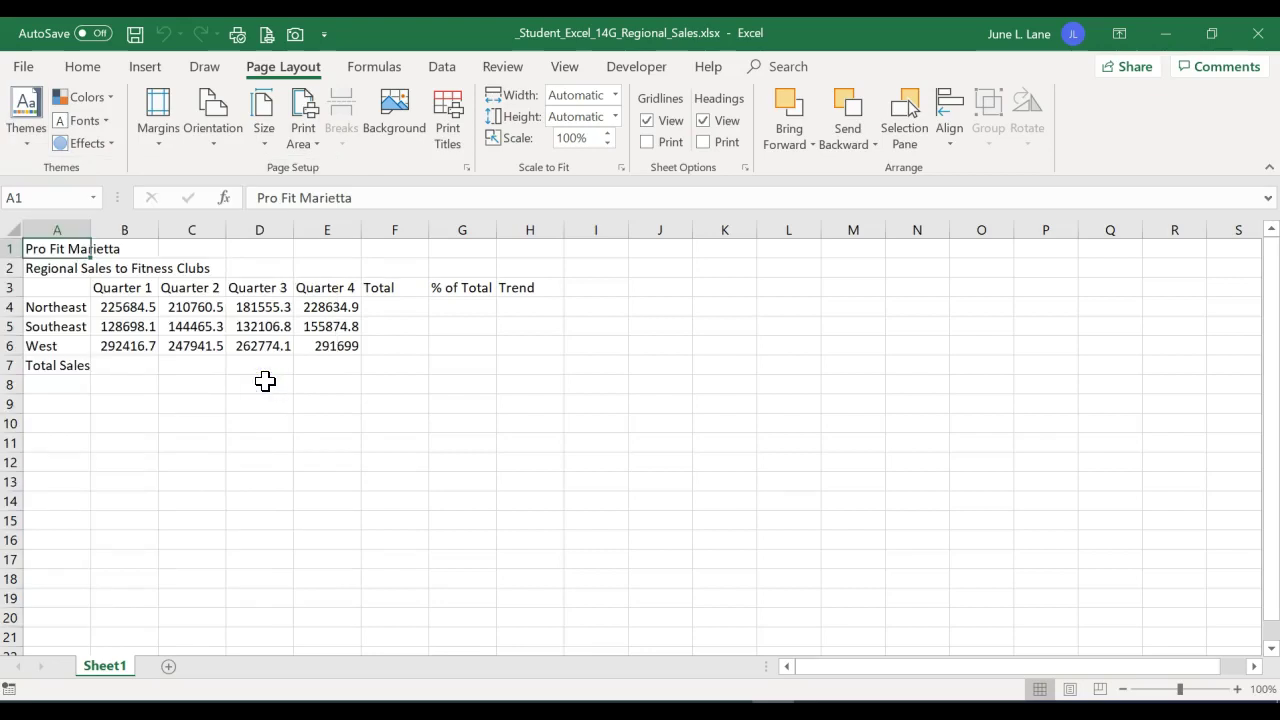
Examine the available theme colors, theme fonts and theme effects without changing them
click(110, 100)
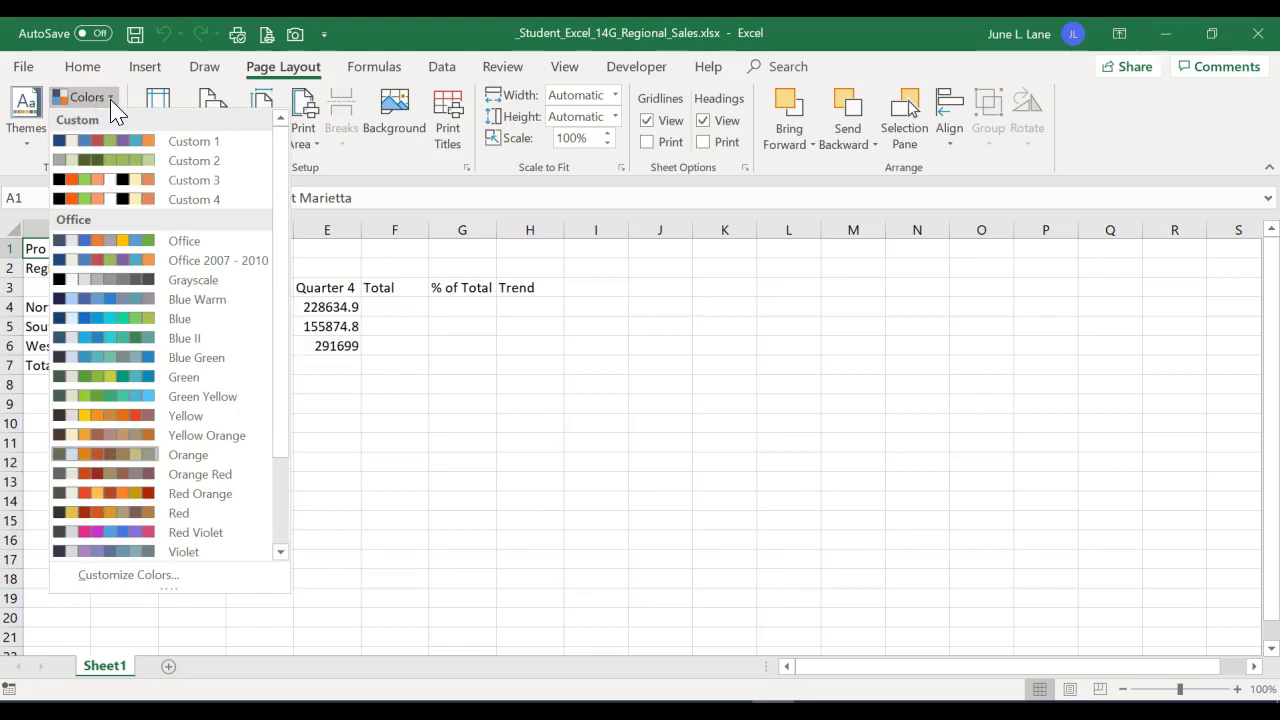
click(110, 98)
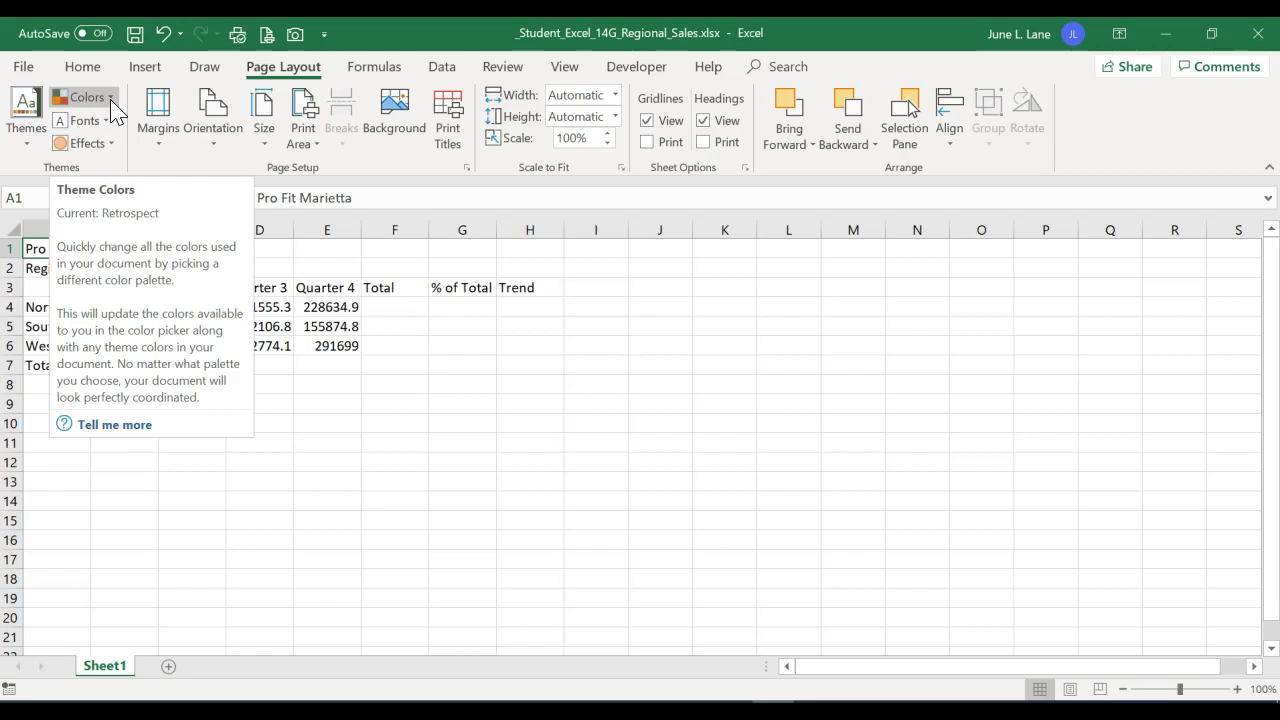
click(110, 98)
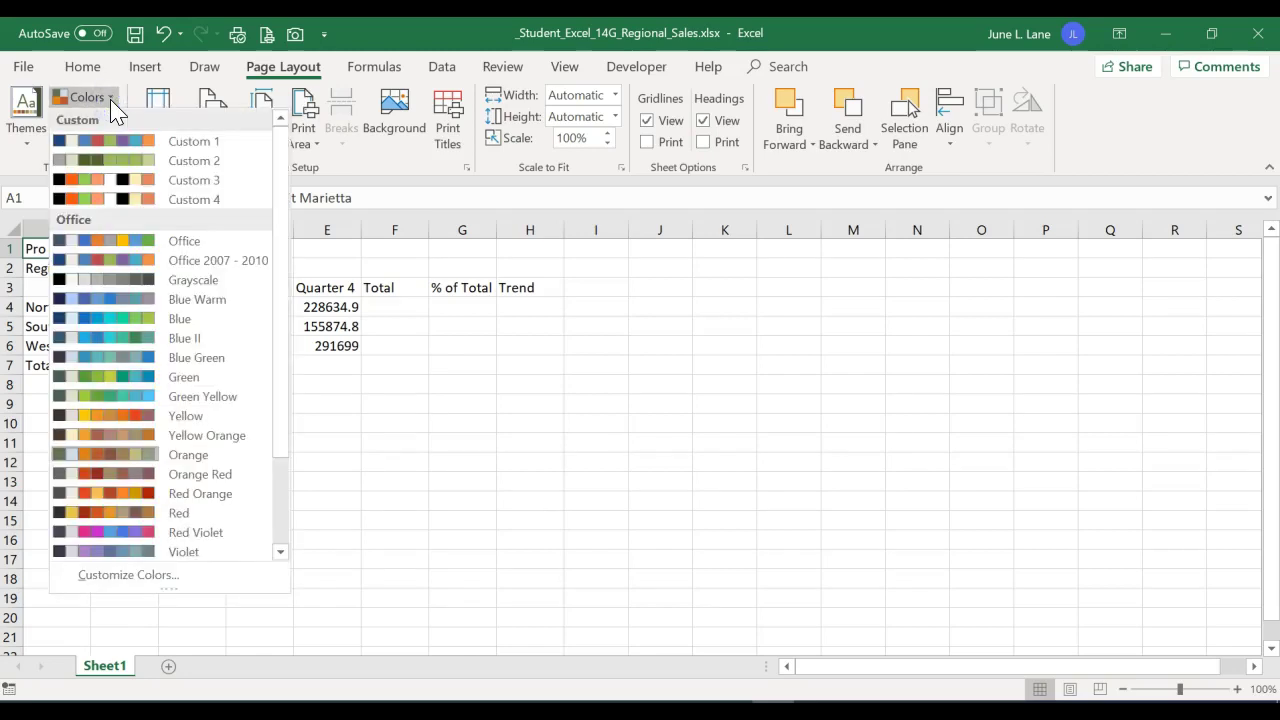
click(110, 98)
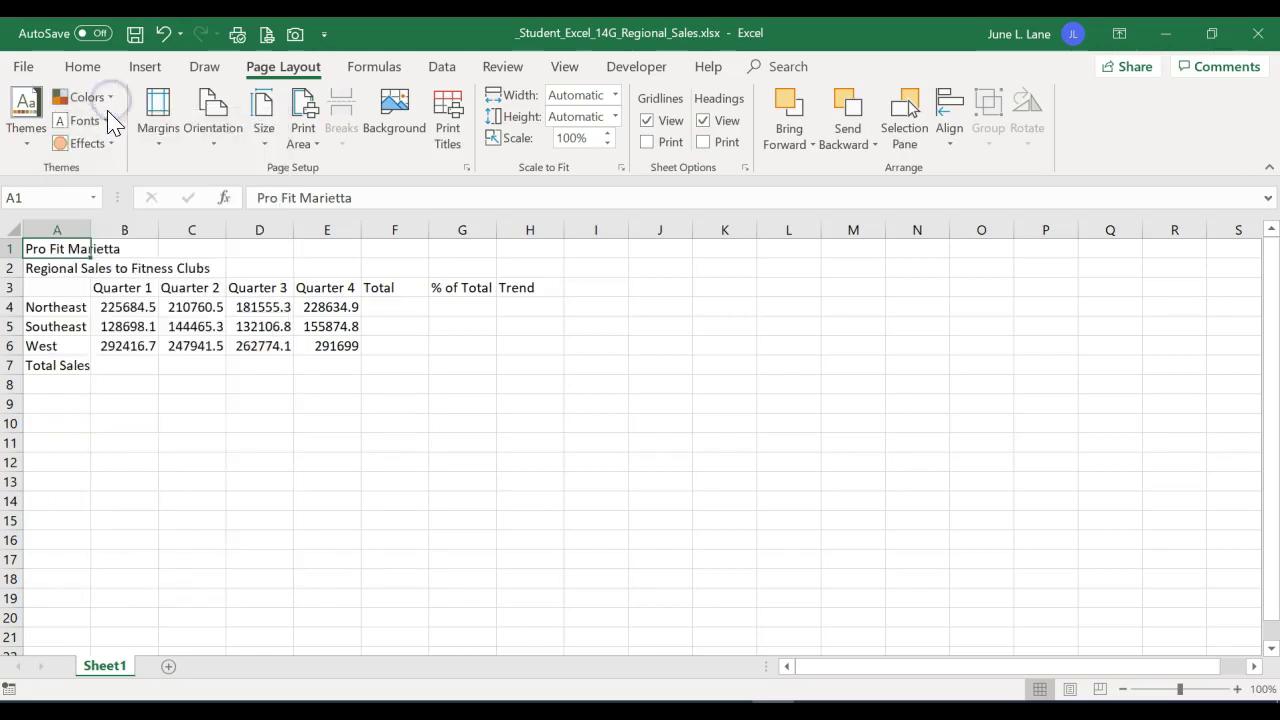
click(107, 121)
click(107, 121)
click(109, 143)
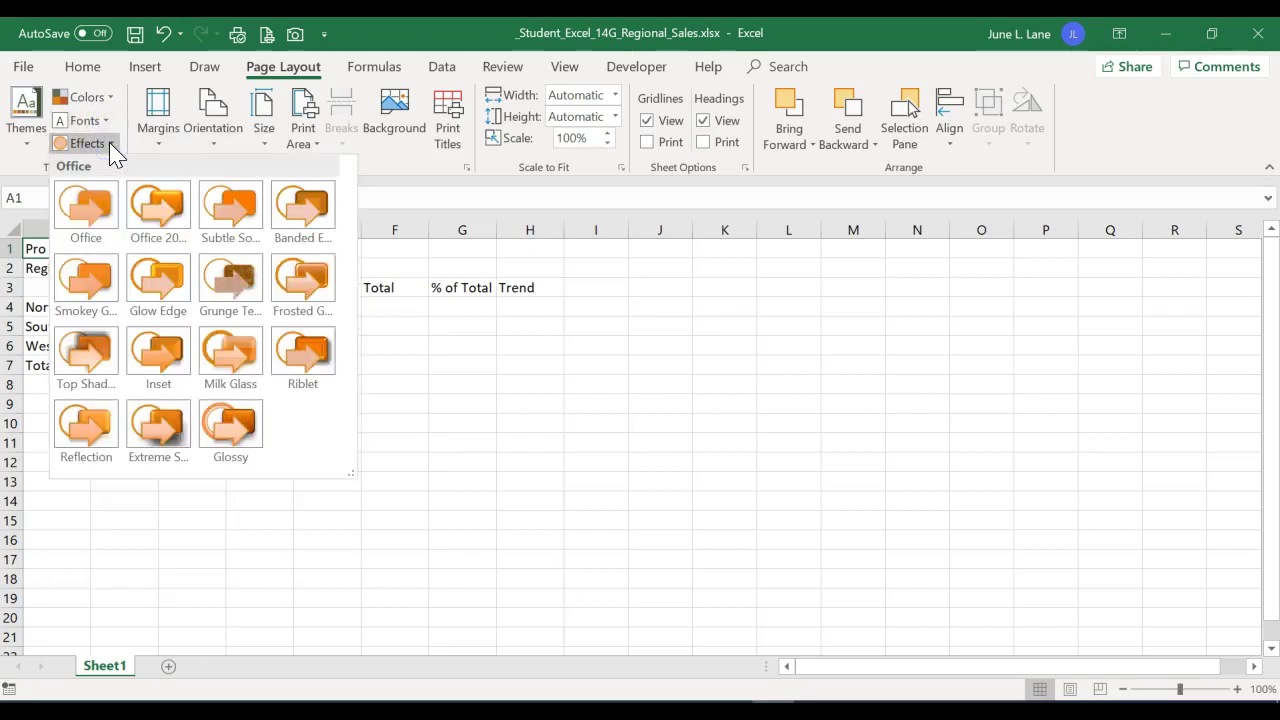
click(110, 145)
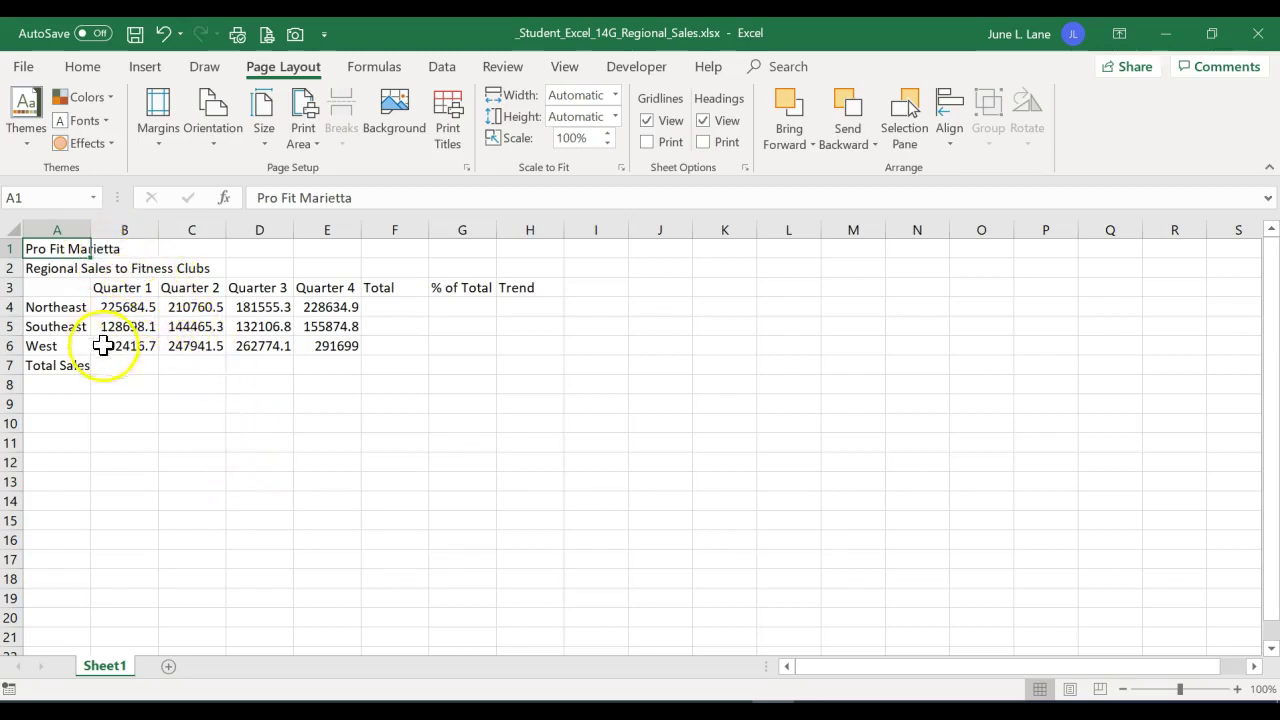
Inspect the contents of cells A1 and B1 to find which one holds the worksheet title
click(112, 245)
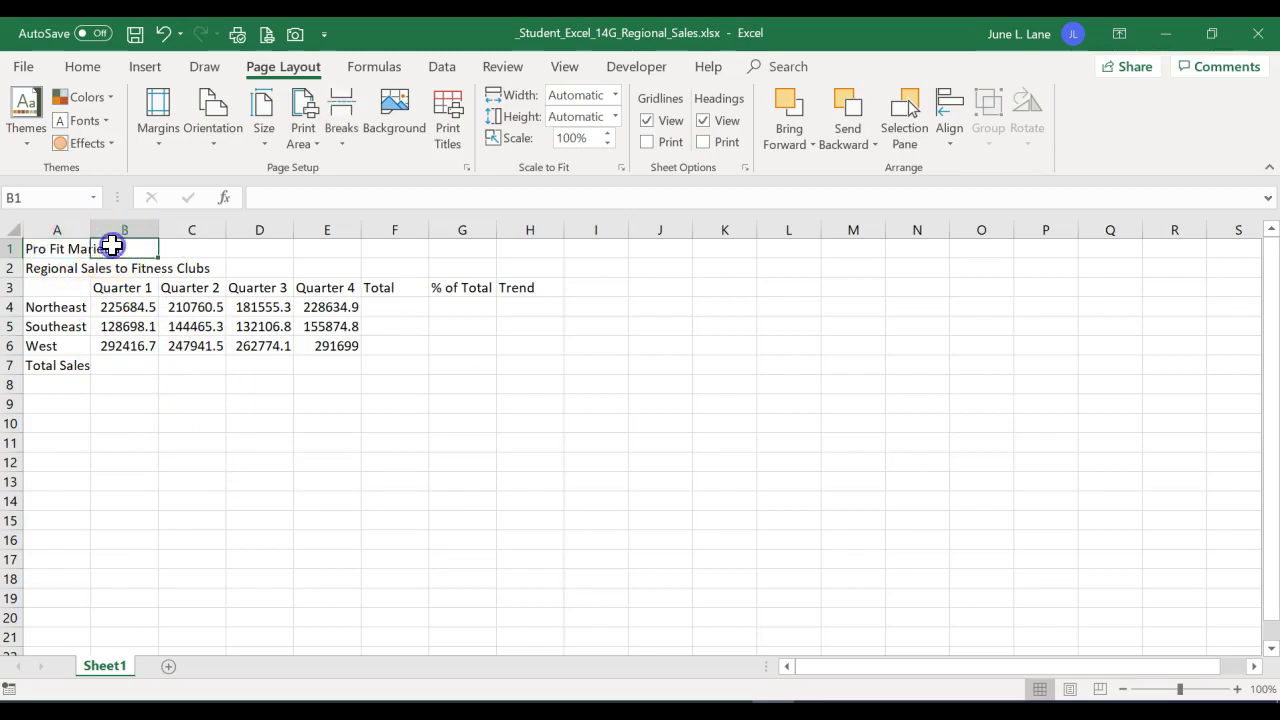
click(48, 248)
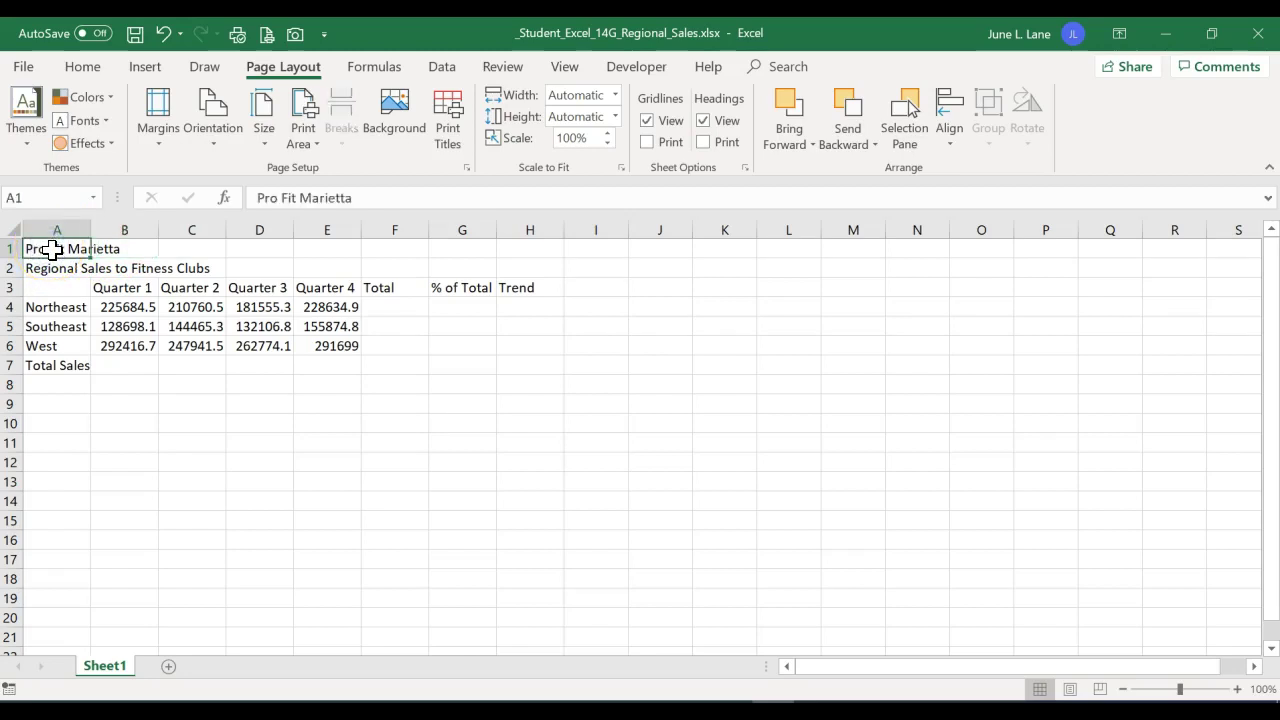
click(57, 251)
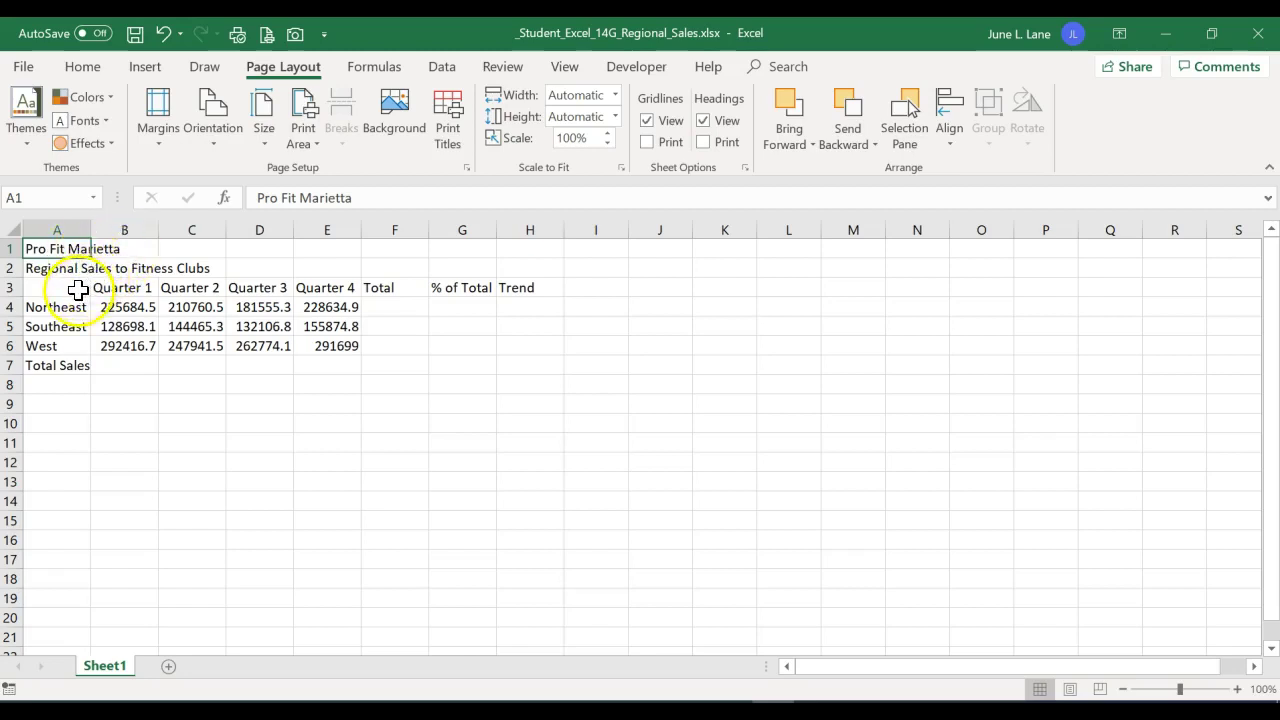
click(112, 250)
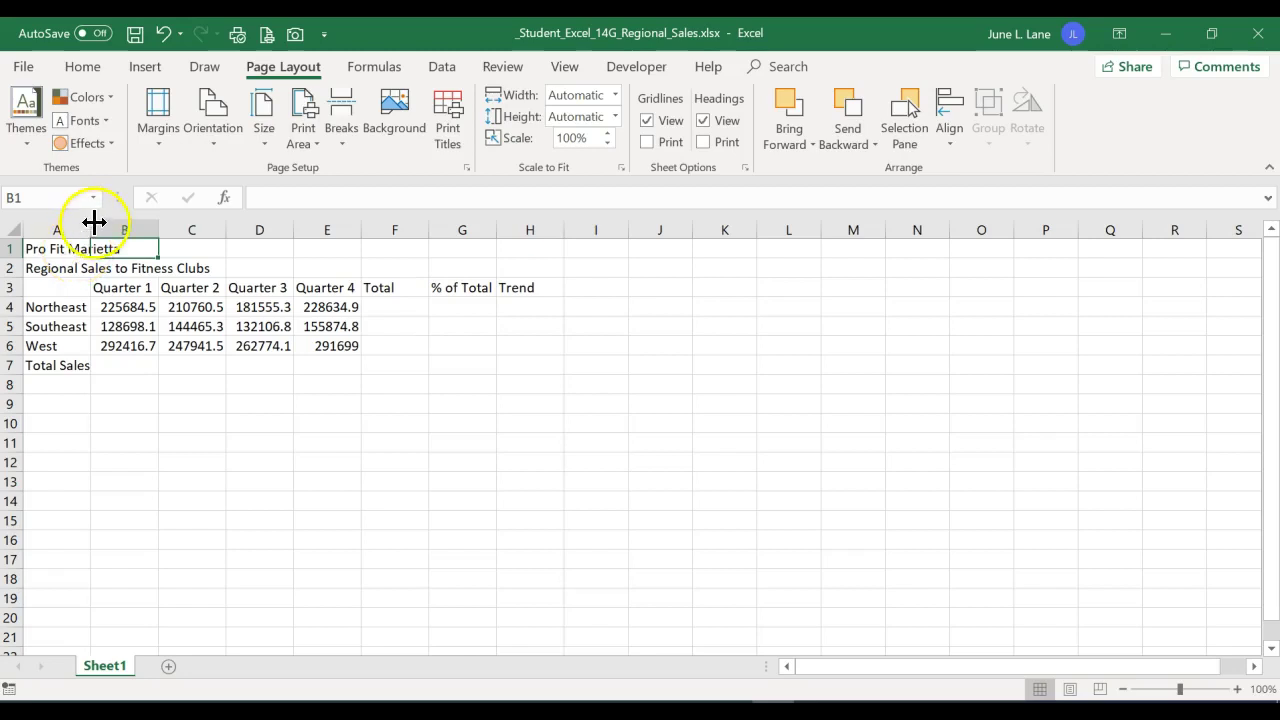
Widen column A to fit the title in A1 and the row labels, trimming the AutoFit width so A2 still overflows slightly
mouse_move(91, 229)
mouse_down()
mouse_move(114, 221)
mouse_move(93, 243)
mouse_move(120, 236)
mouse_move(103, 243)
mouse_up()
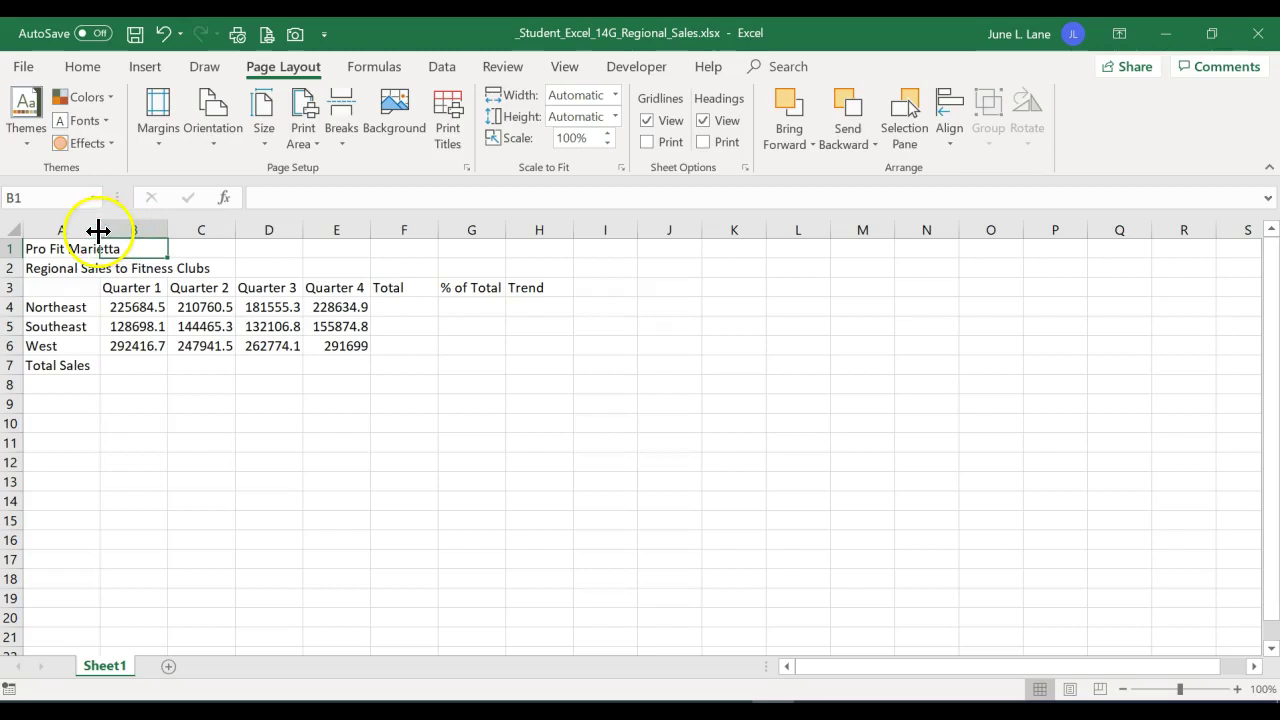
double_click(100, 230)
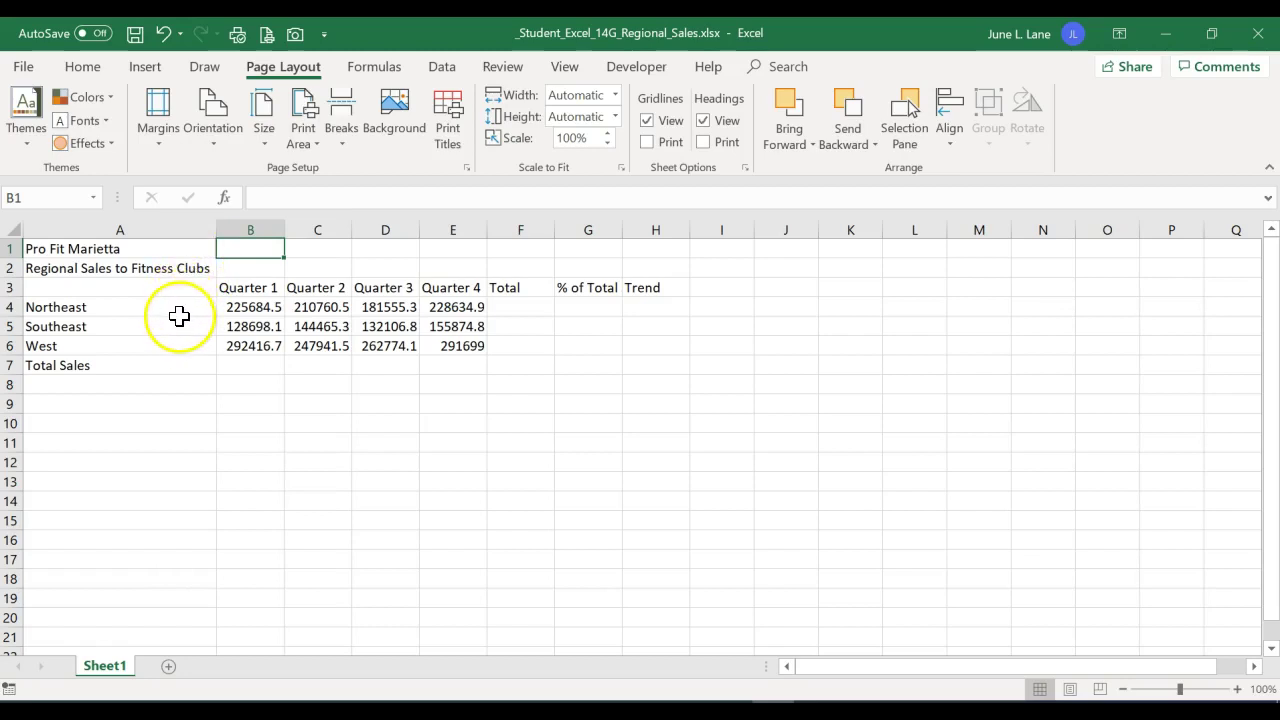
drag(217, 230, 164, 230)
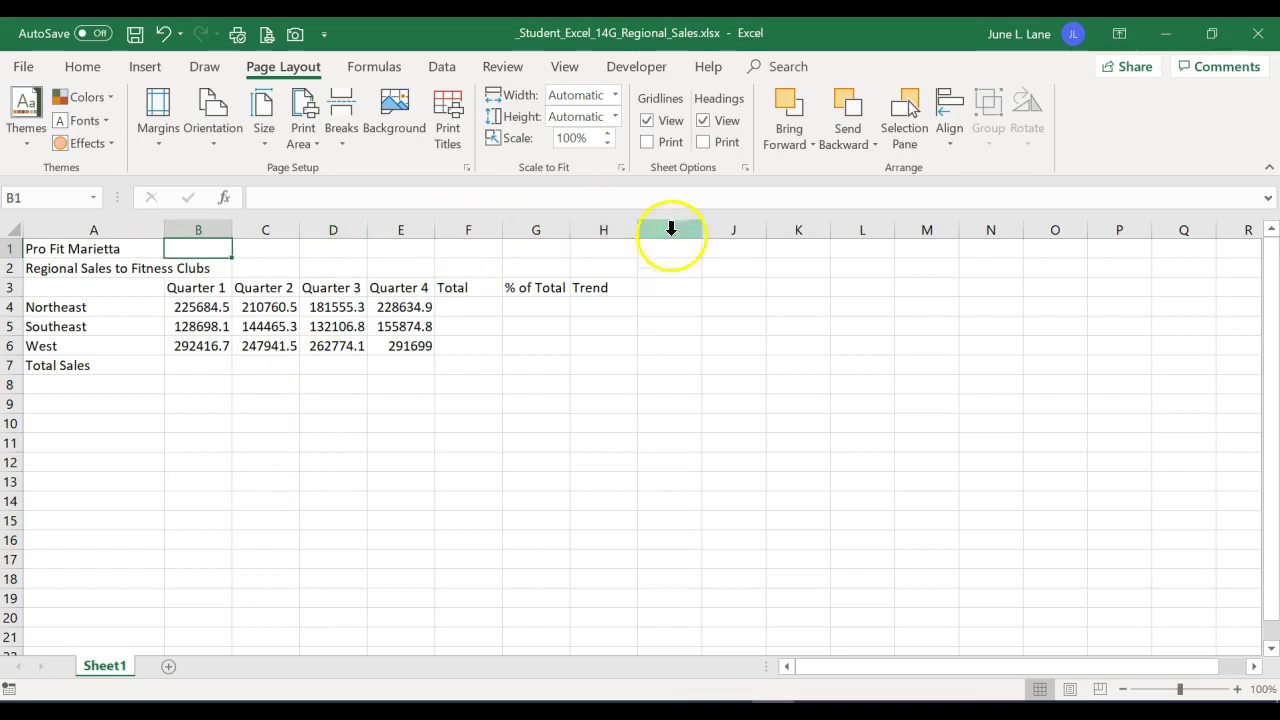
click(76, 66)
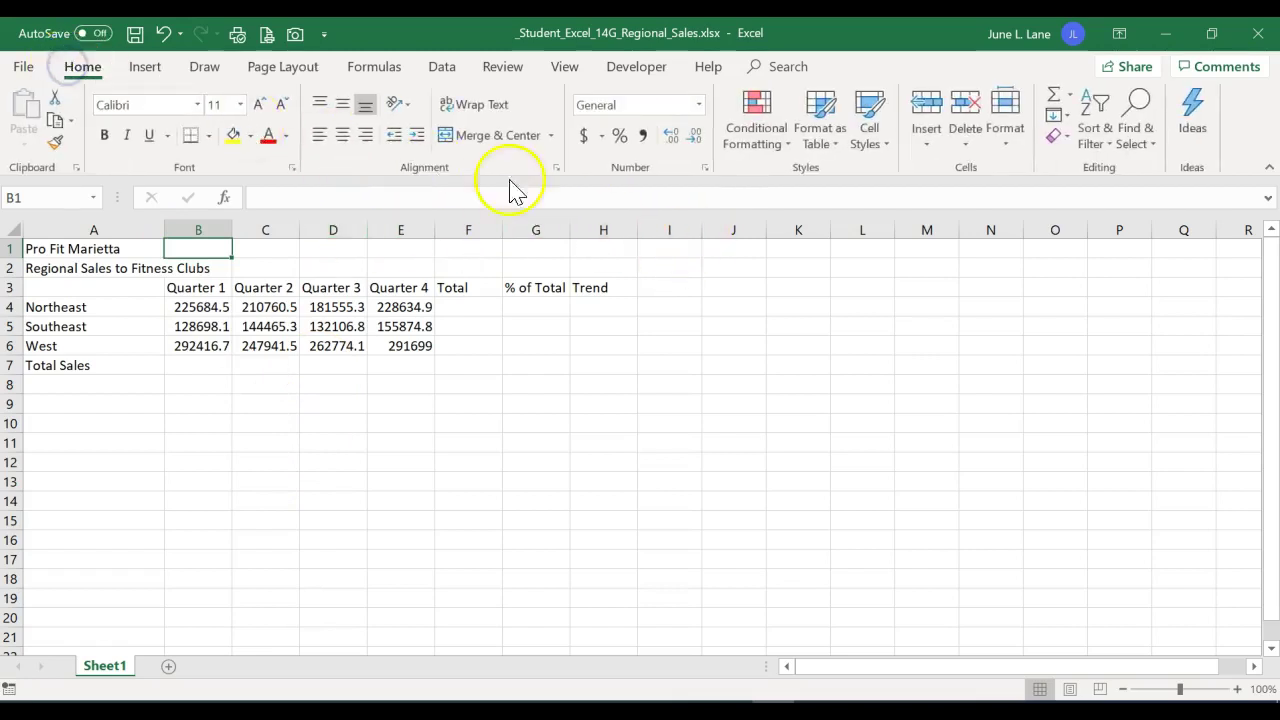
click(1005, 128)
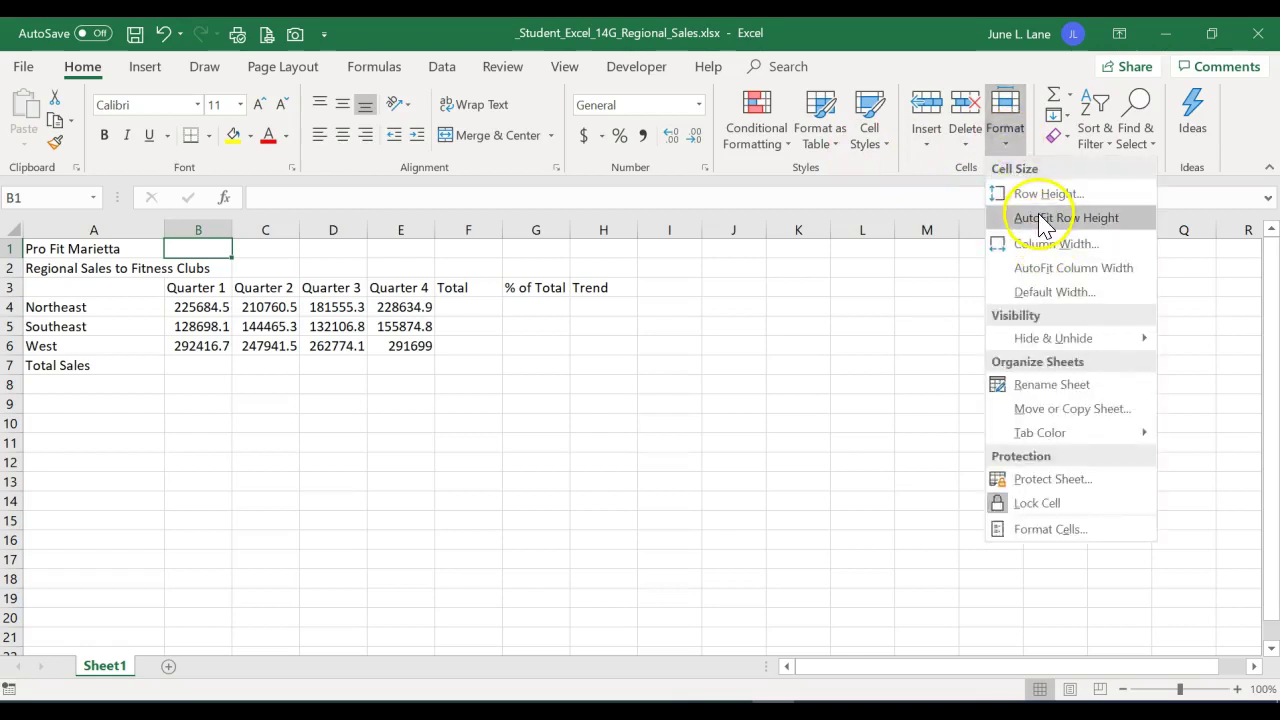
click(1070, 278)
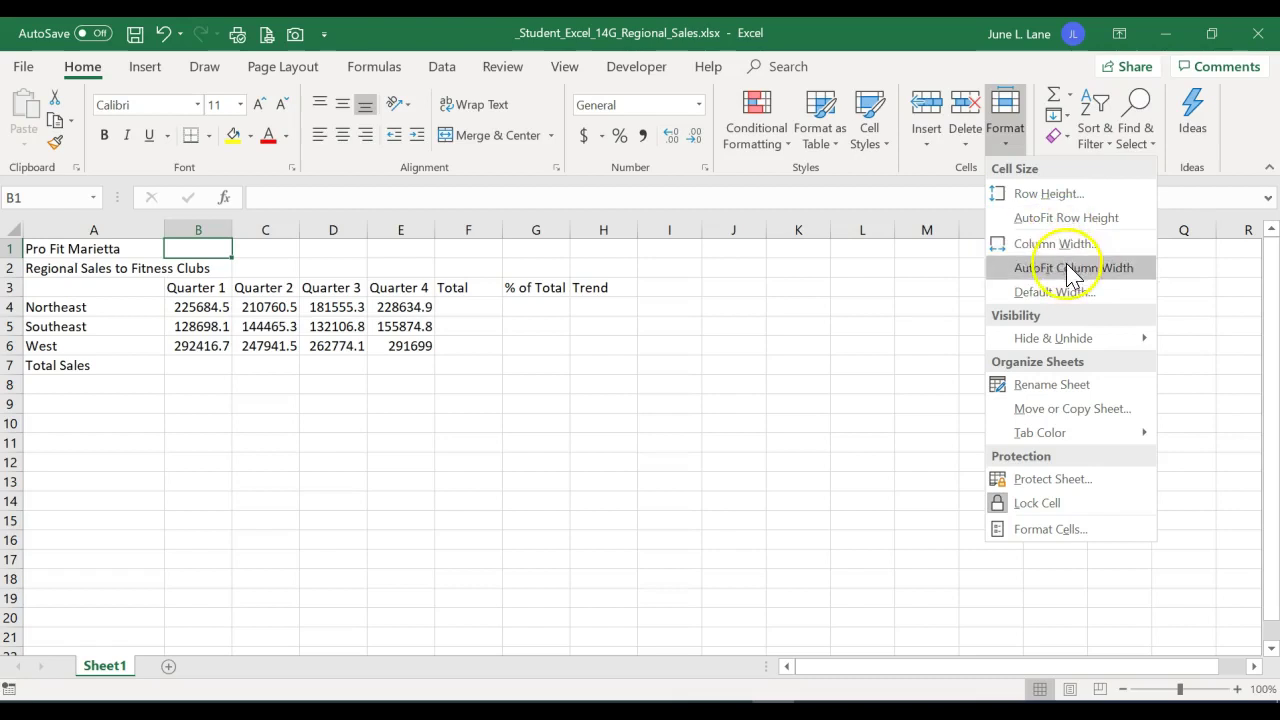
click(417, 402)
Try auto-fitting the widths of columns A through G to their contents and undo the change
drag(133, 229, 528, 243)
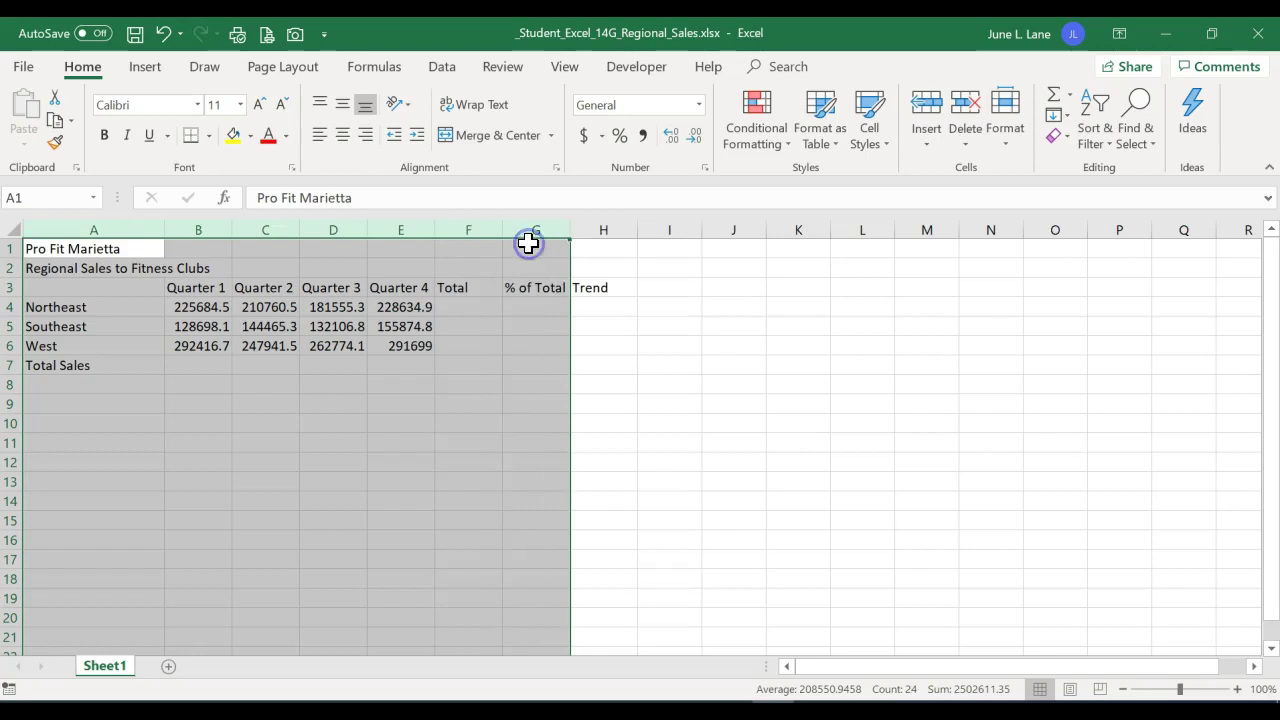
double_click(433, 229)
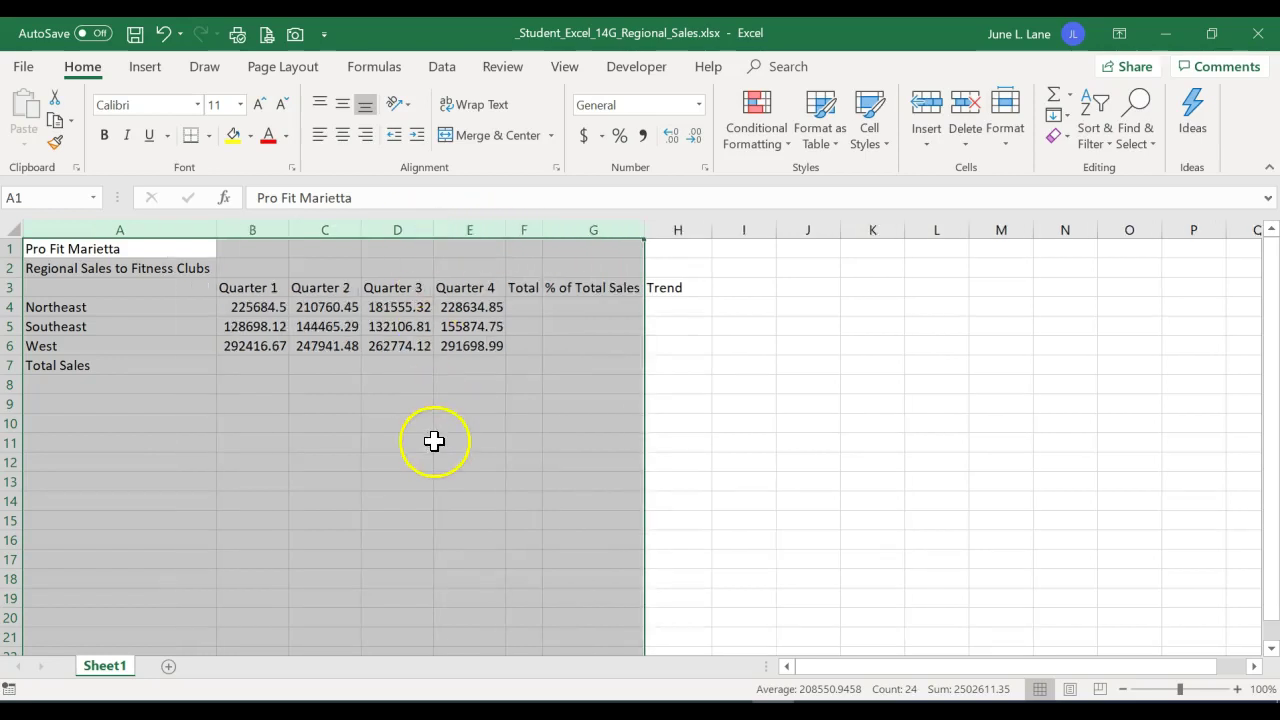
click(360, 229)
click(163, 33)
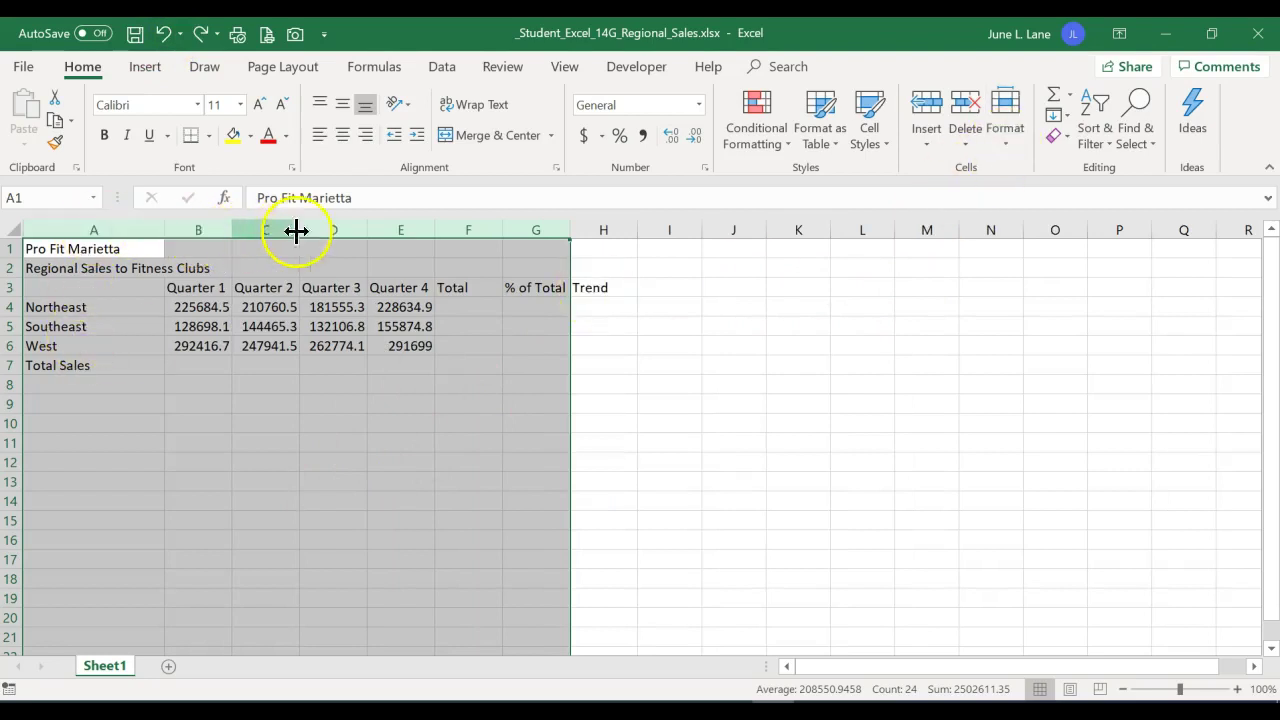
Apply AutoFit Column Width to the selected columns A through G
click(1002, 140)
click(1060, 268)
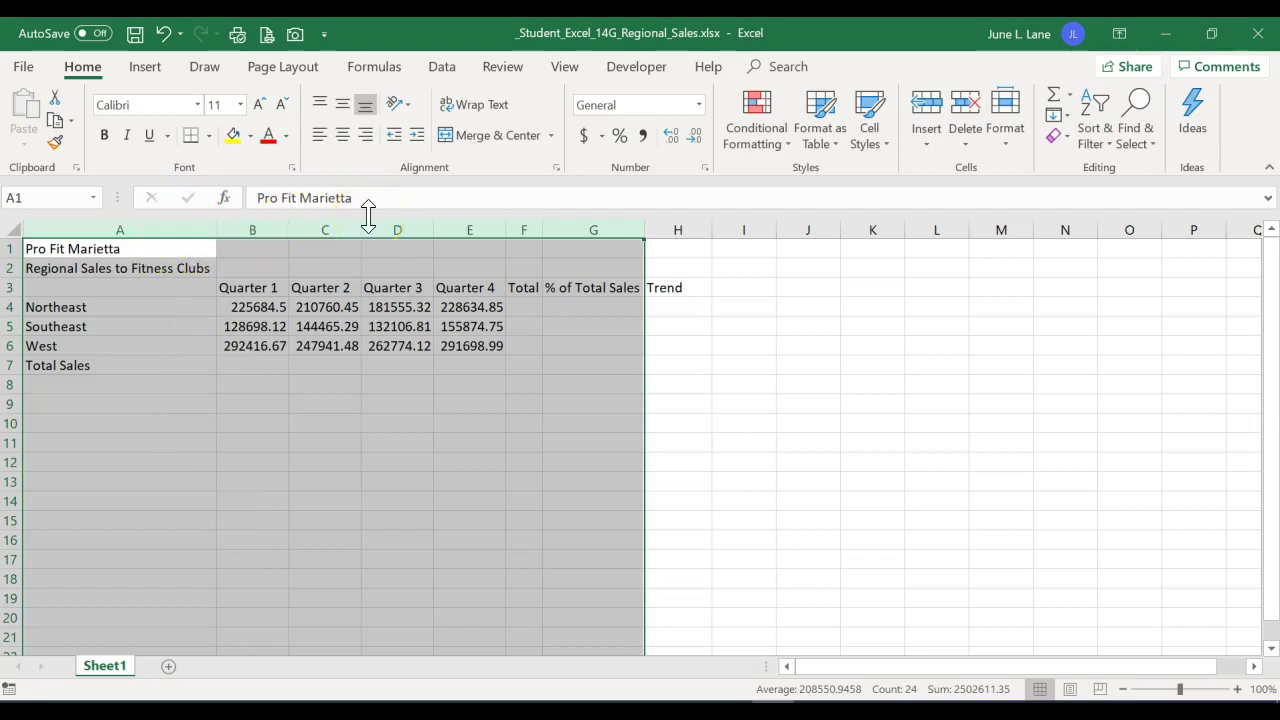
click(307, 437)
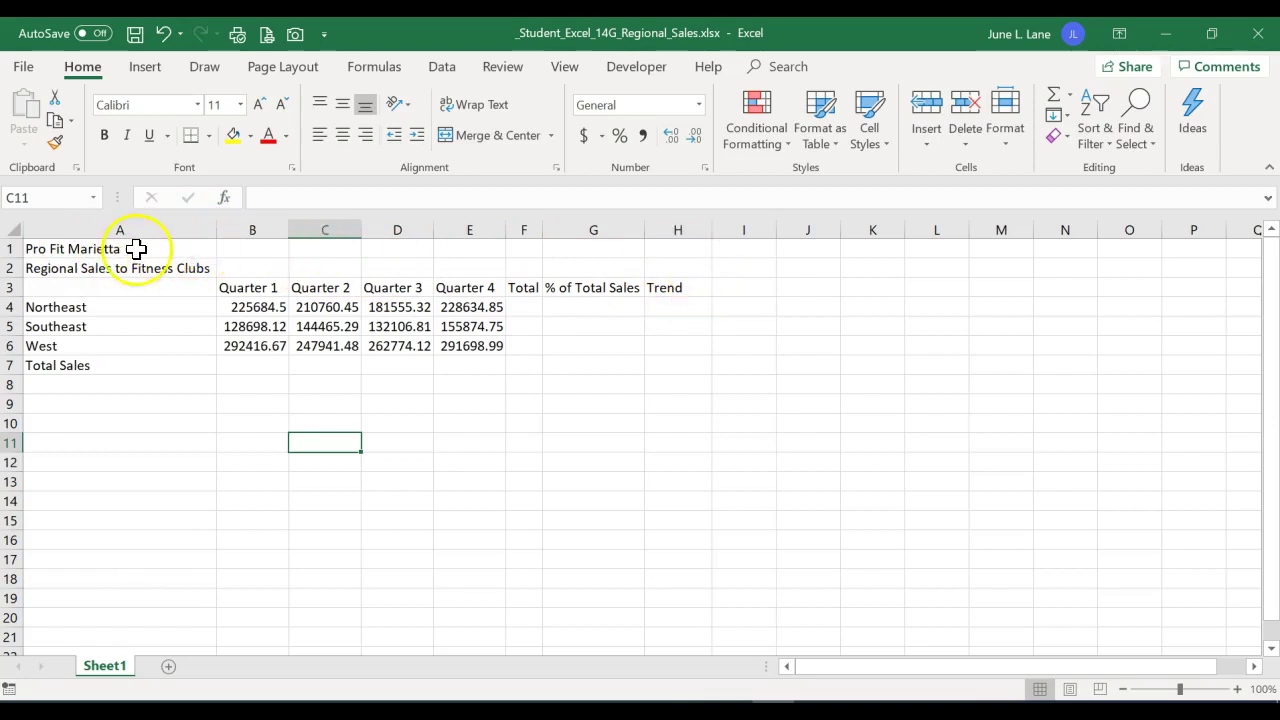
Merge and center the Pro Fit Marietta title across A1:H1 and apply the Title cell style
drag(127, 249, 667, 255)
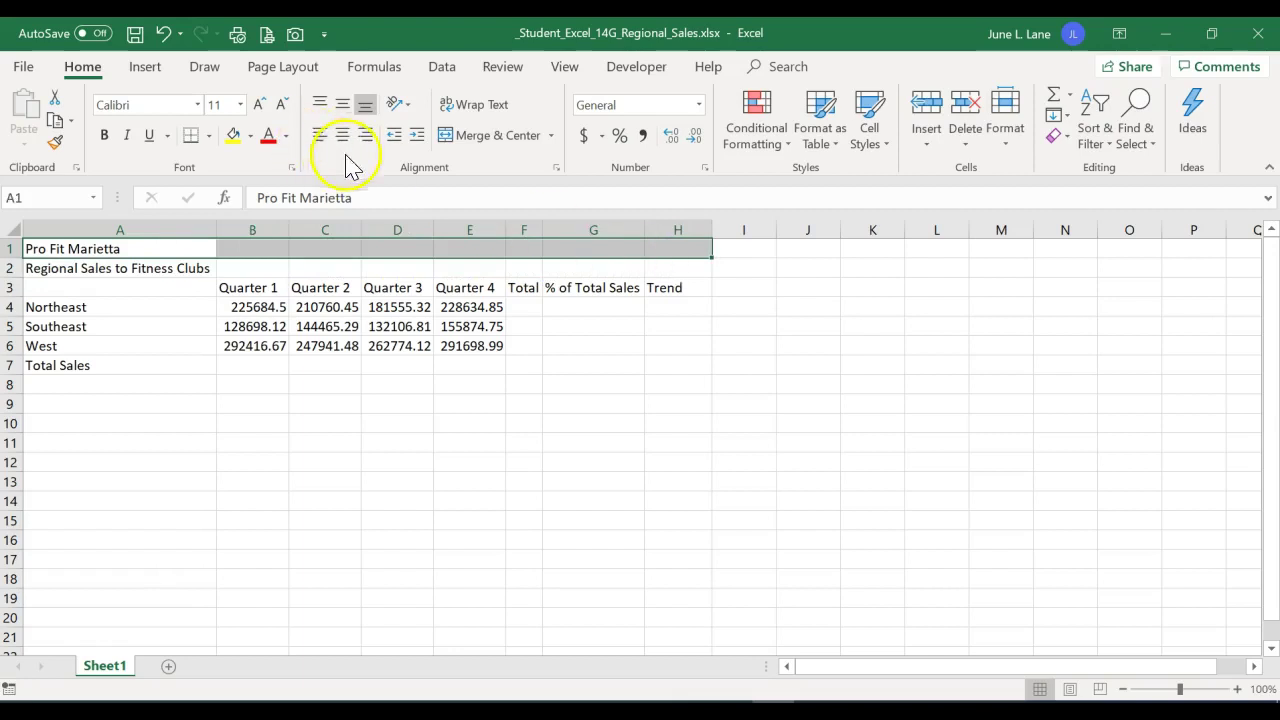
click(510, 142)
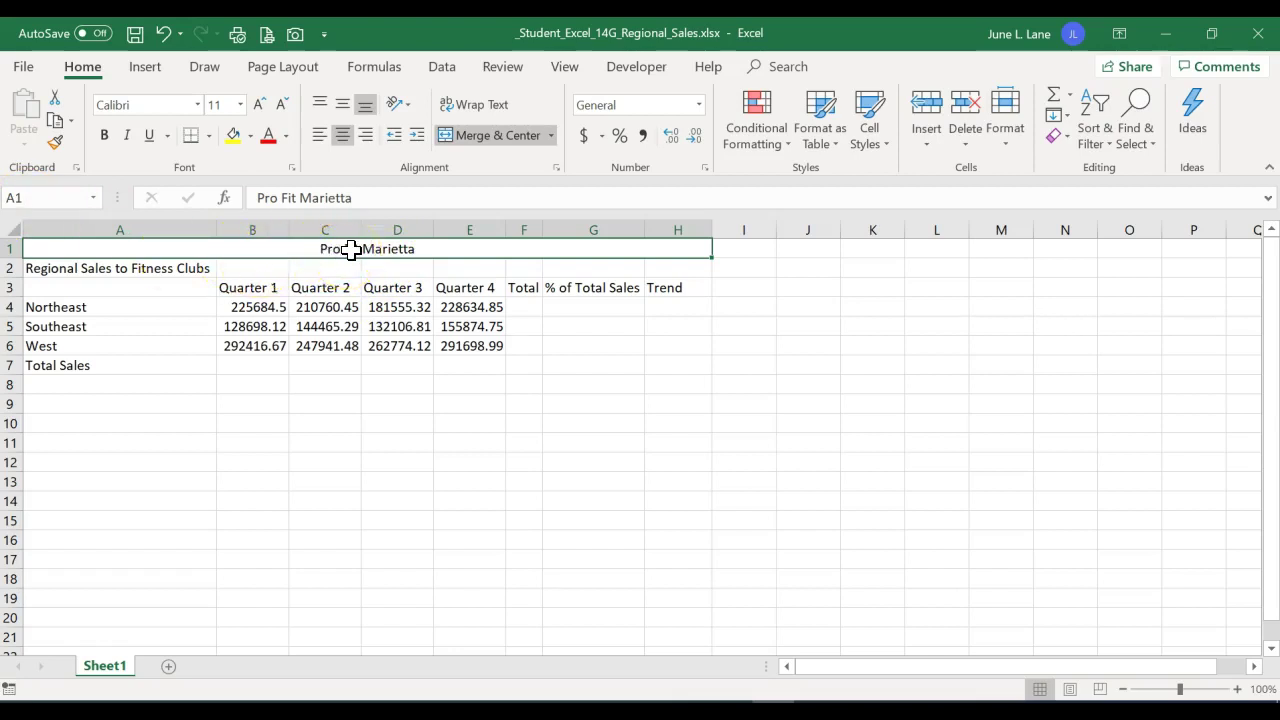
click(395, 249)
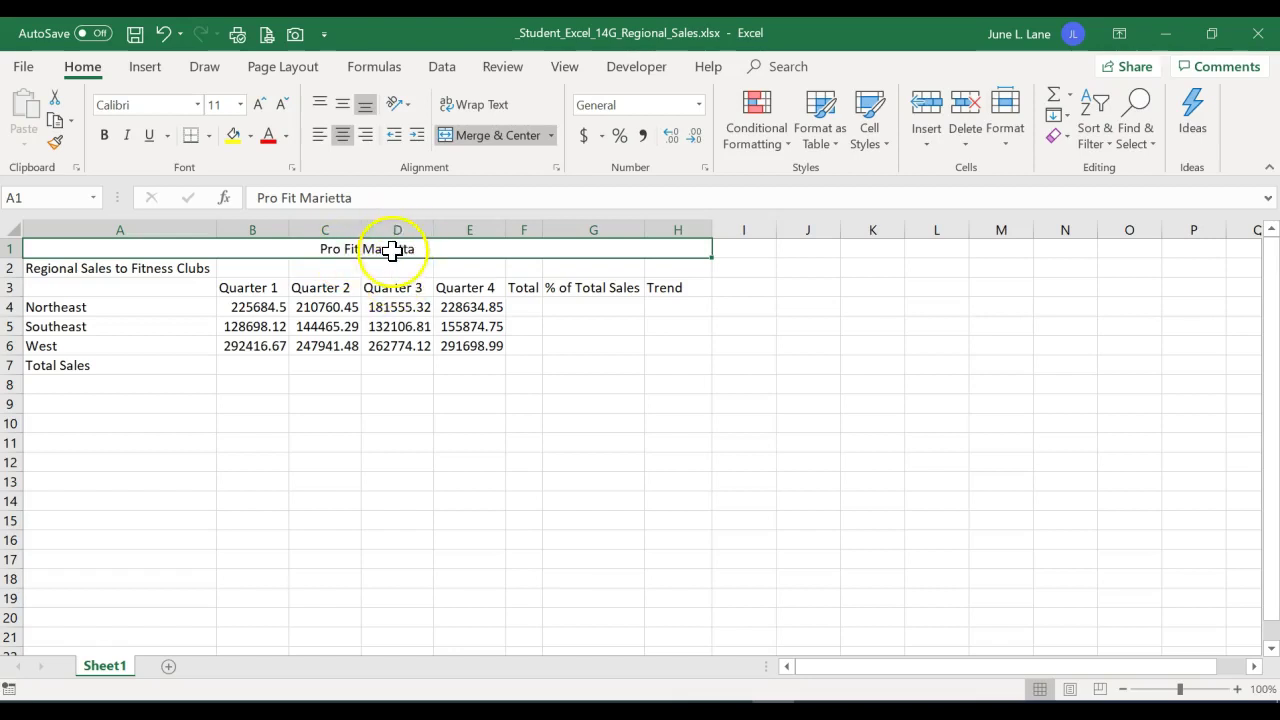
click(870, 148)
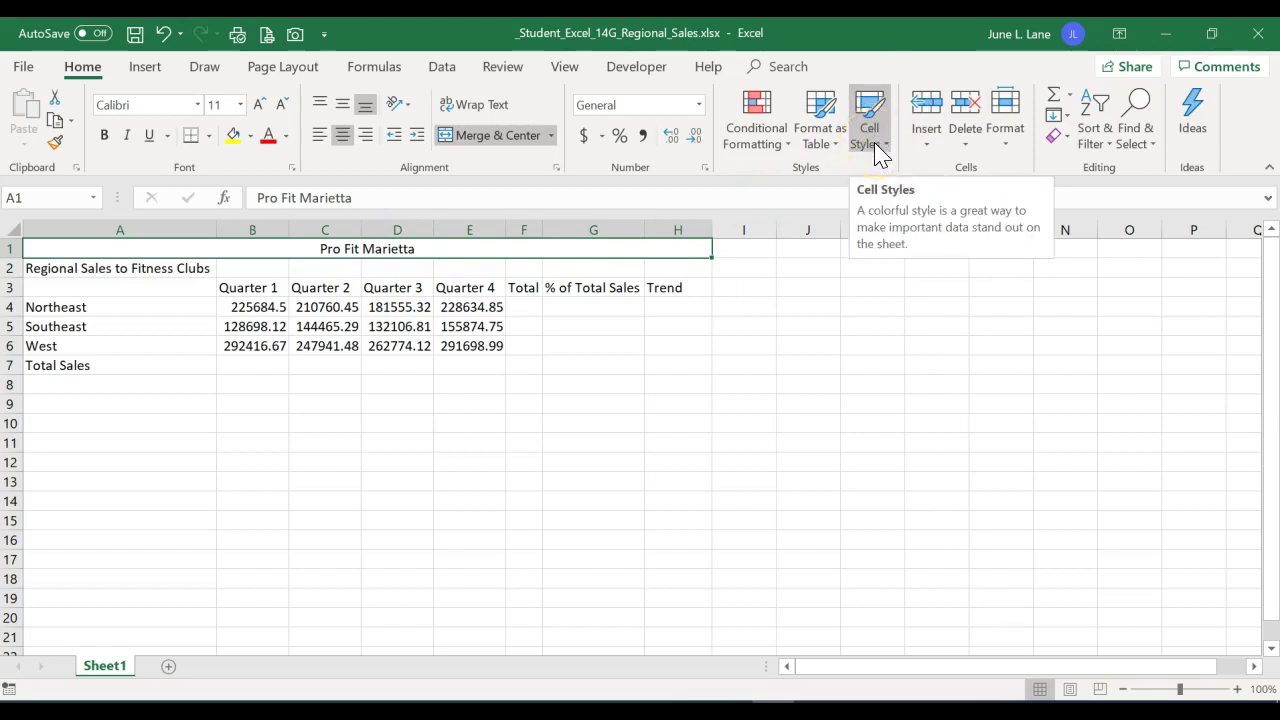
click(874, 150)
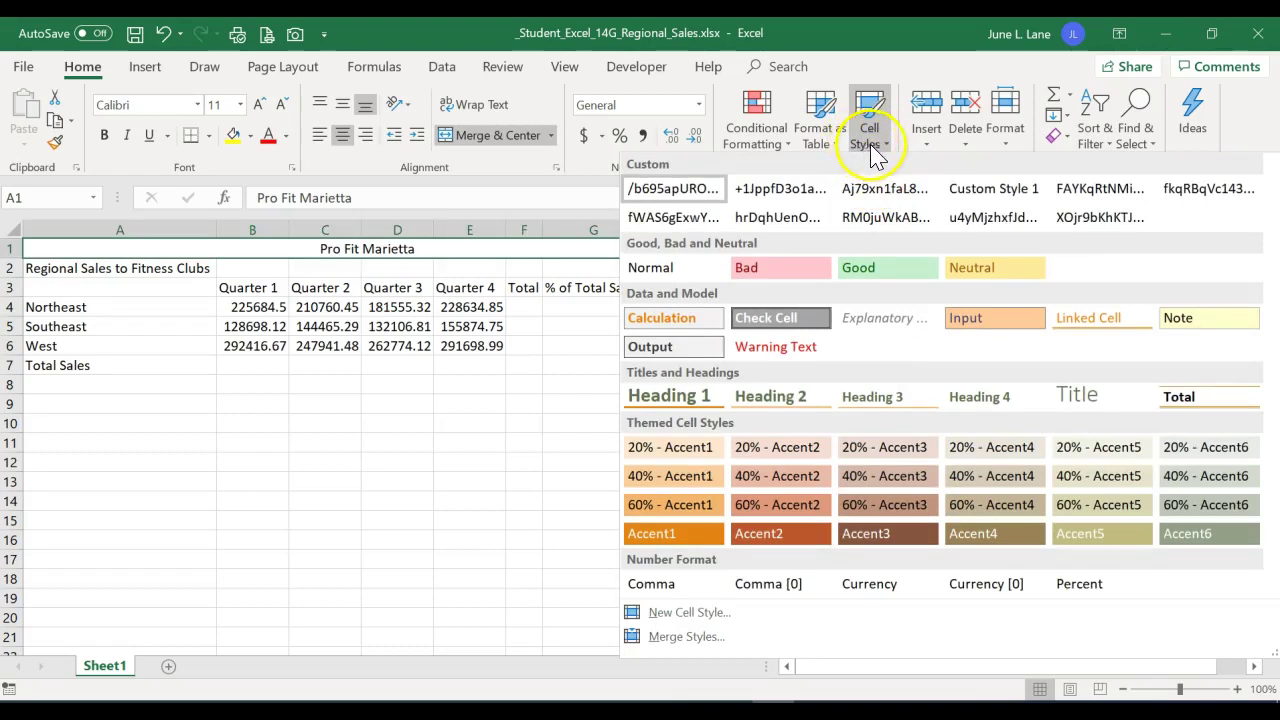
click(1090, 400)
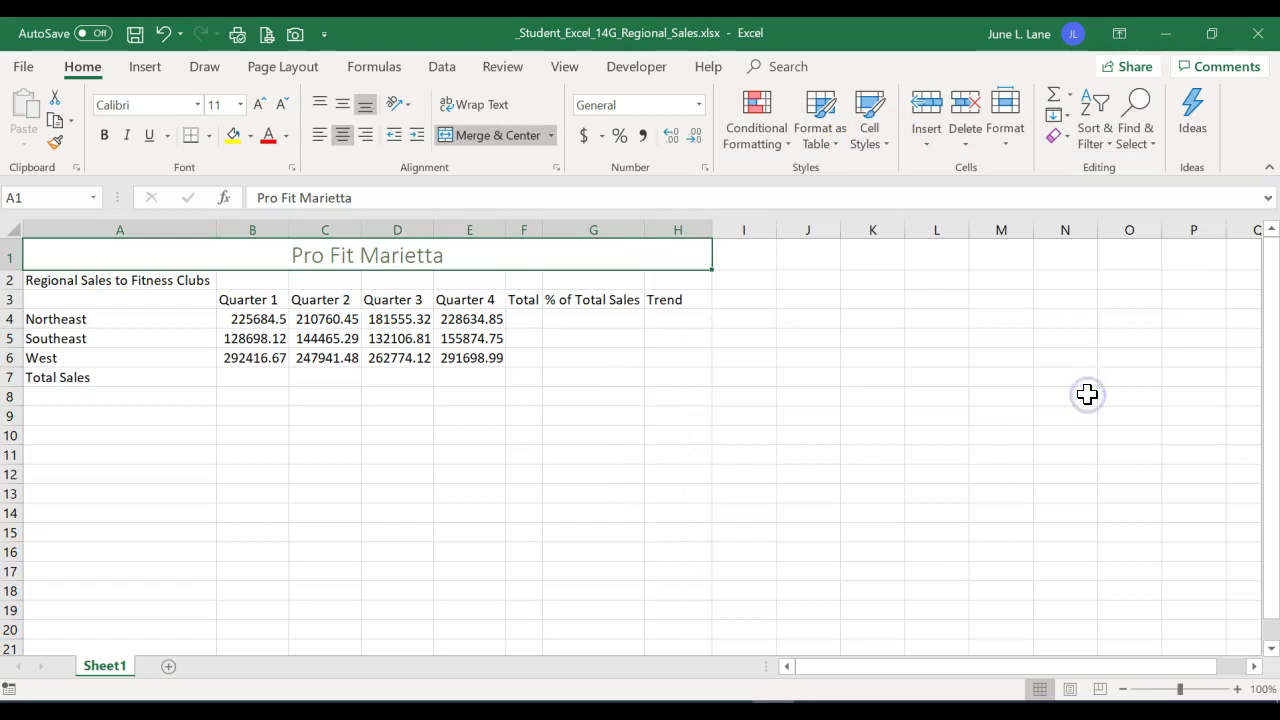
Merge and center the Regional Sales to Fitness Clubs subtitle across A2:H2 and apply the Heading 1 cell style
click(85, 283)
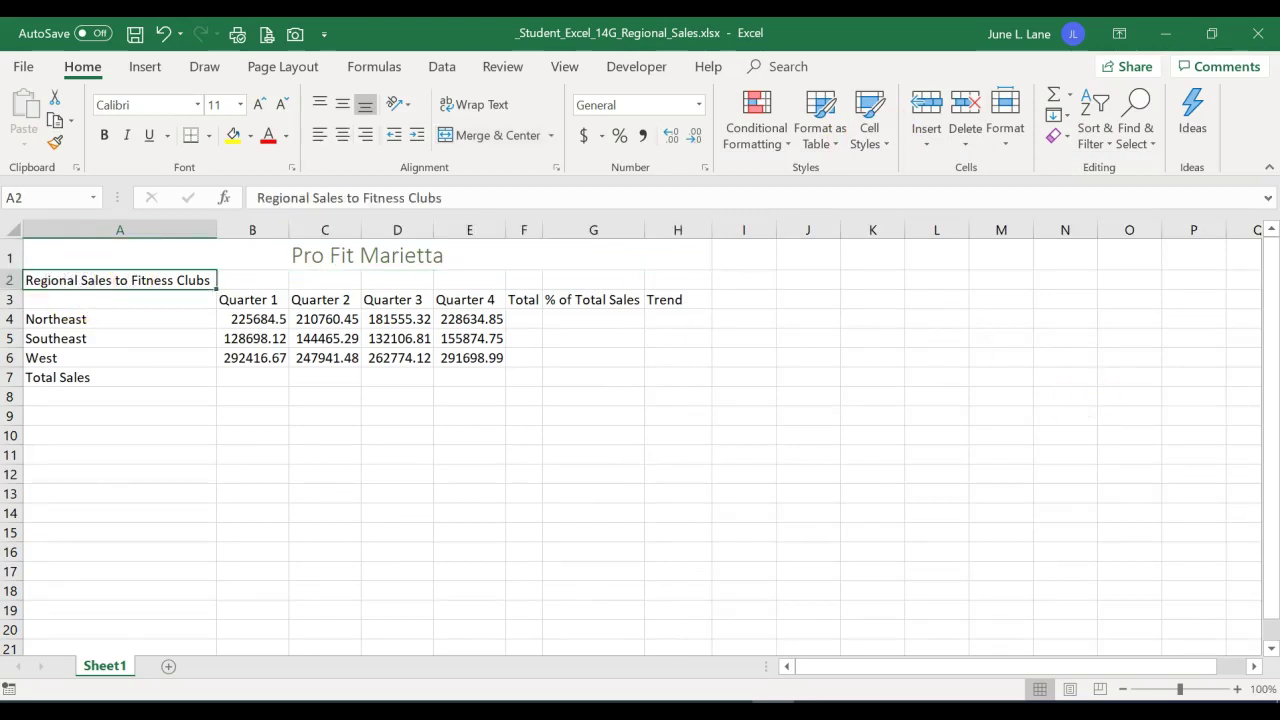
drag(63, 280, 657, 277)
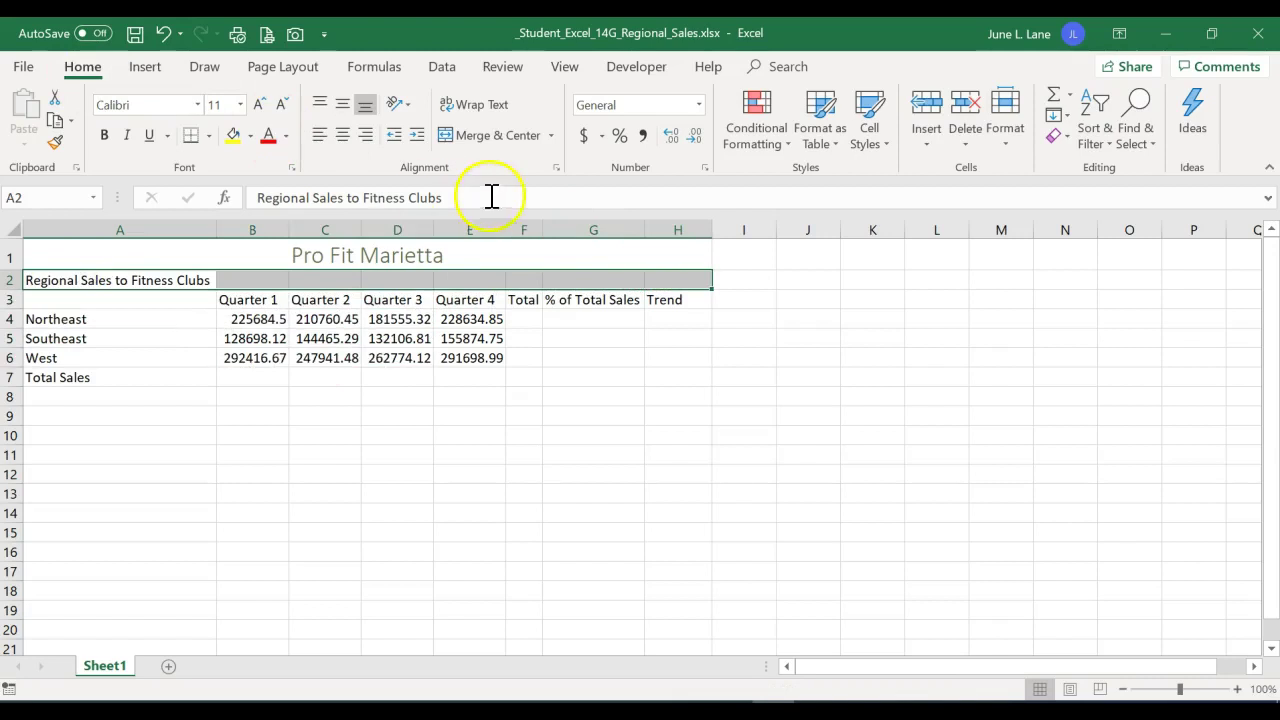
click(508, 135)
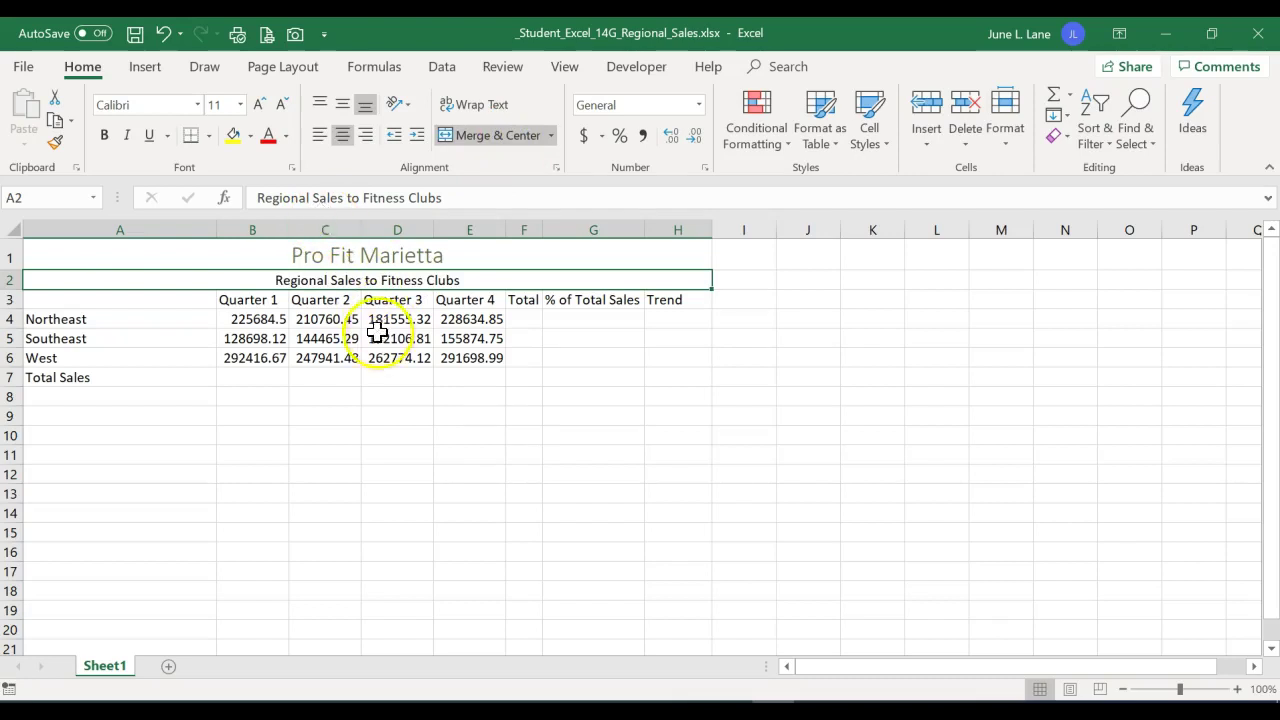
click(876, 150)
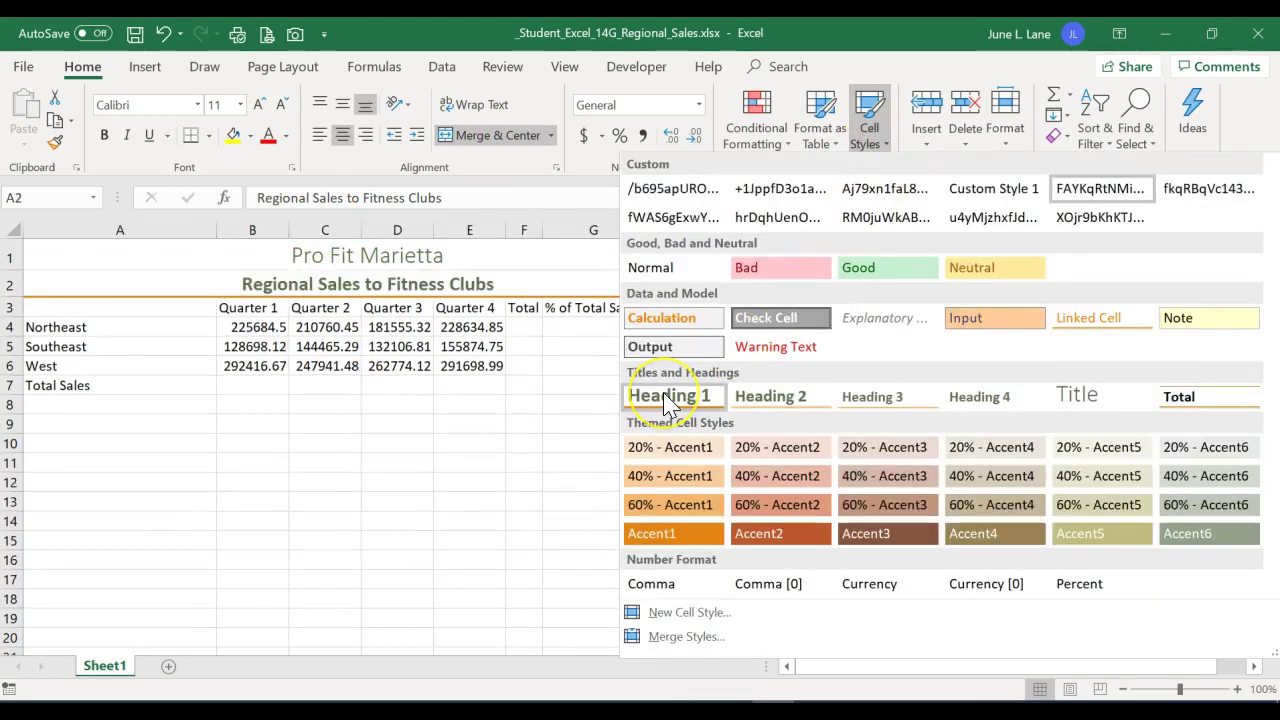
click(665, 394)
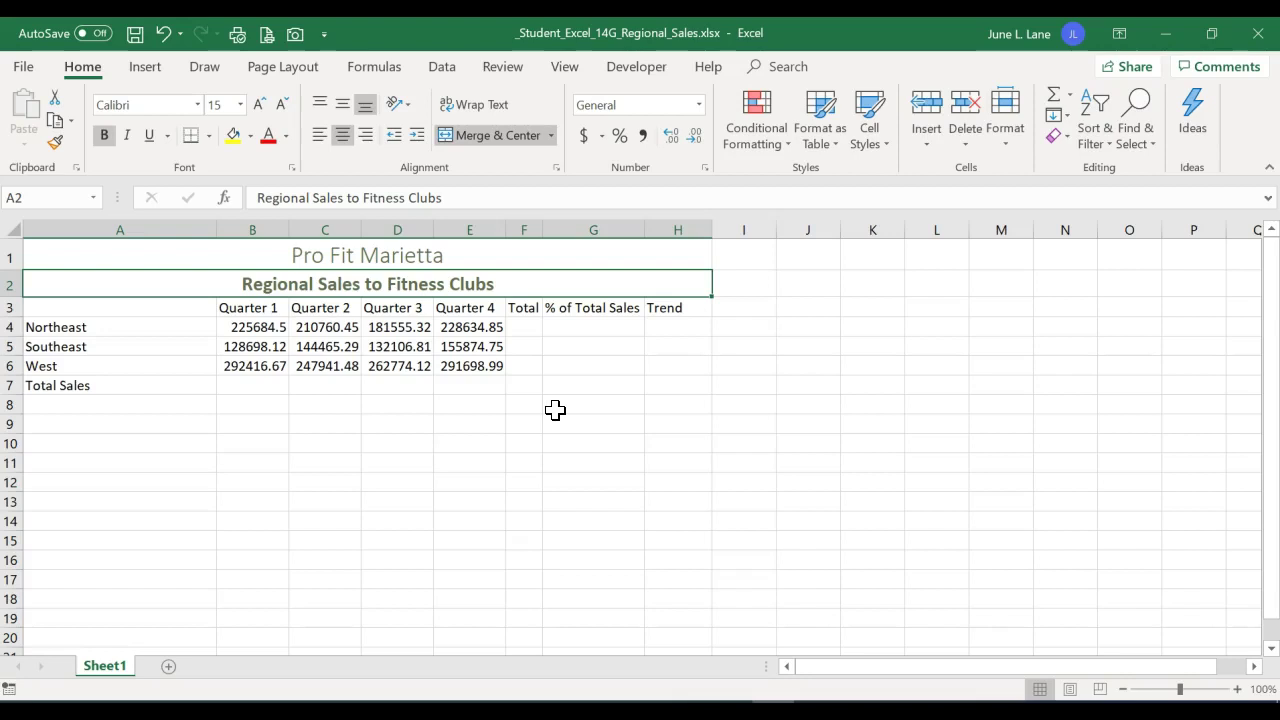
click(500, 263)
click(501, 284)
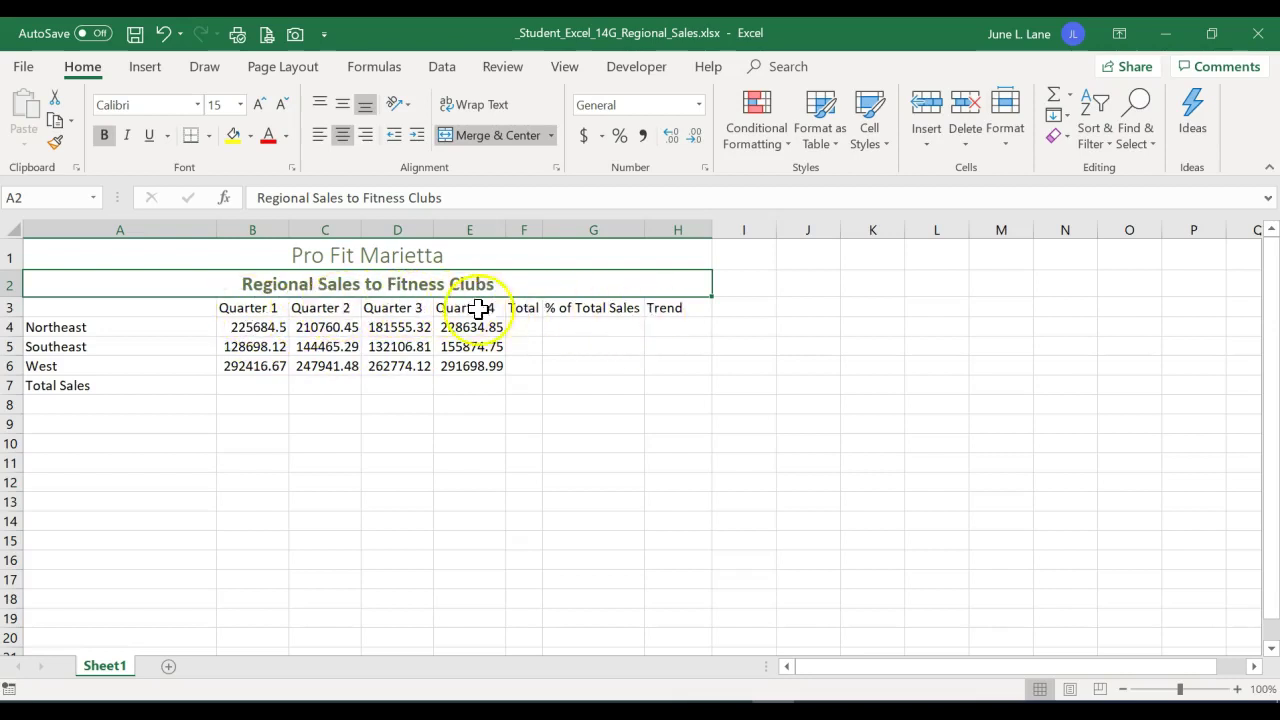
Center the column headings in B3:H3 and apply the Heading 4 cell style to them
drag(273, 311, 647, 304)
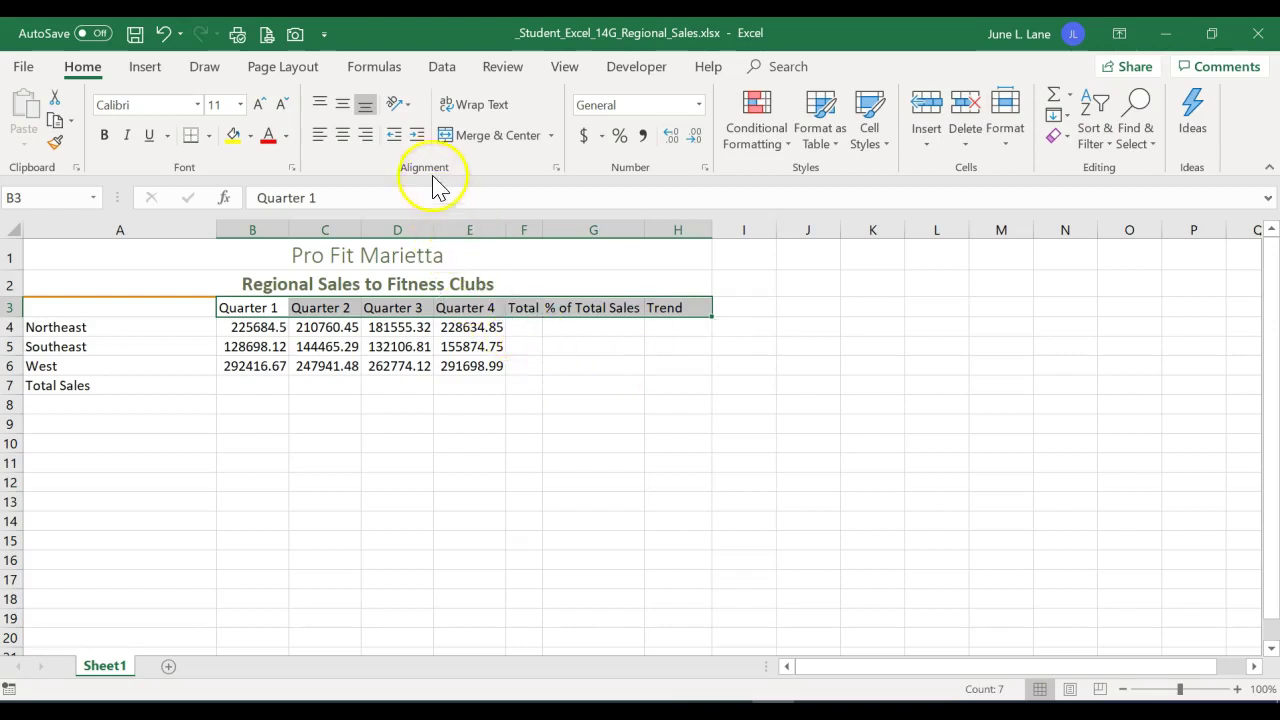
click(342, 136)
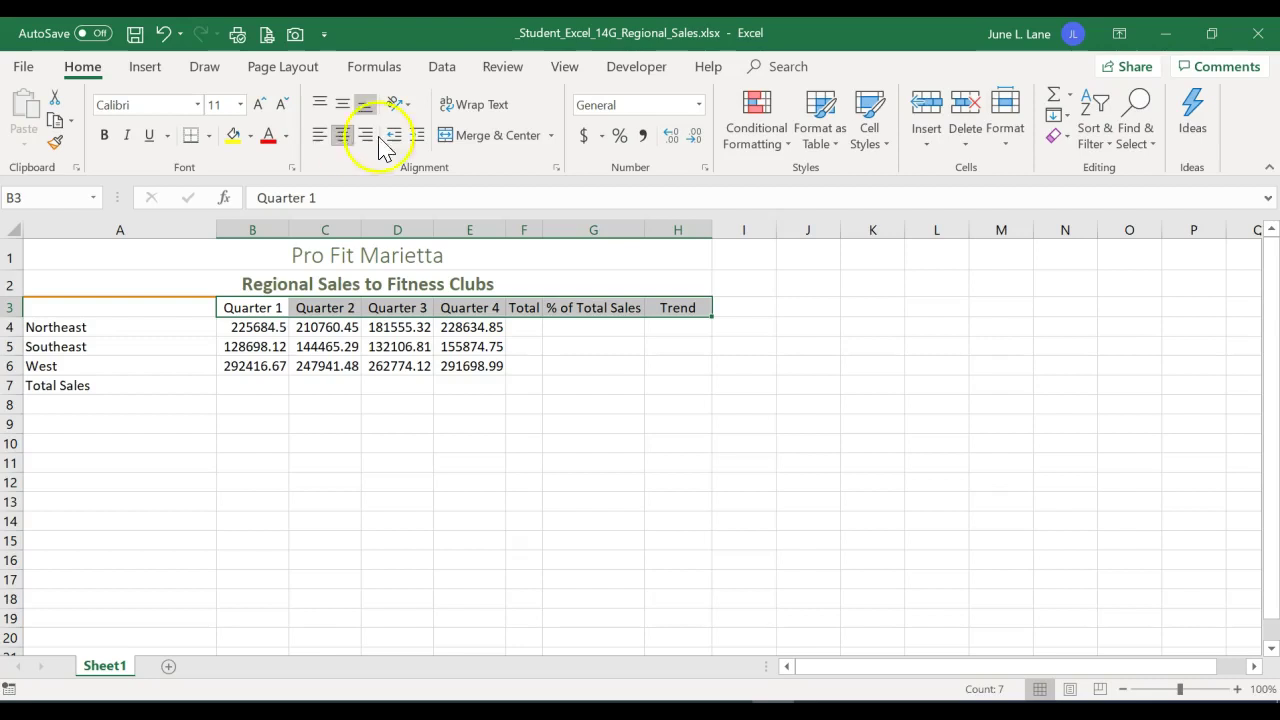
click(867, 145)
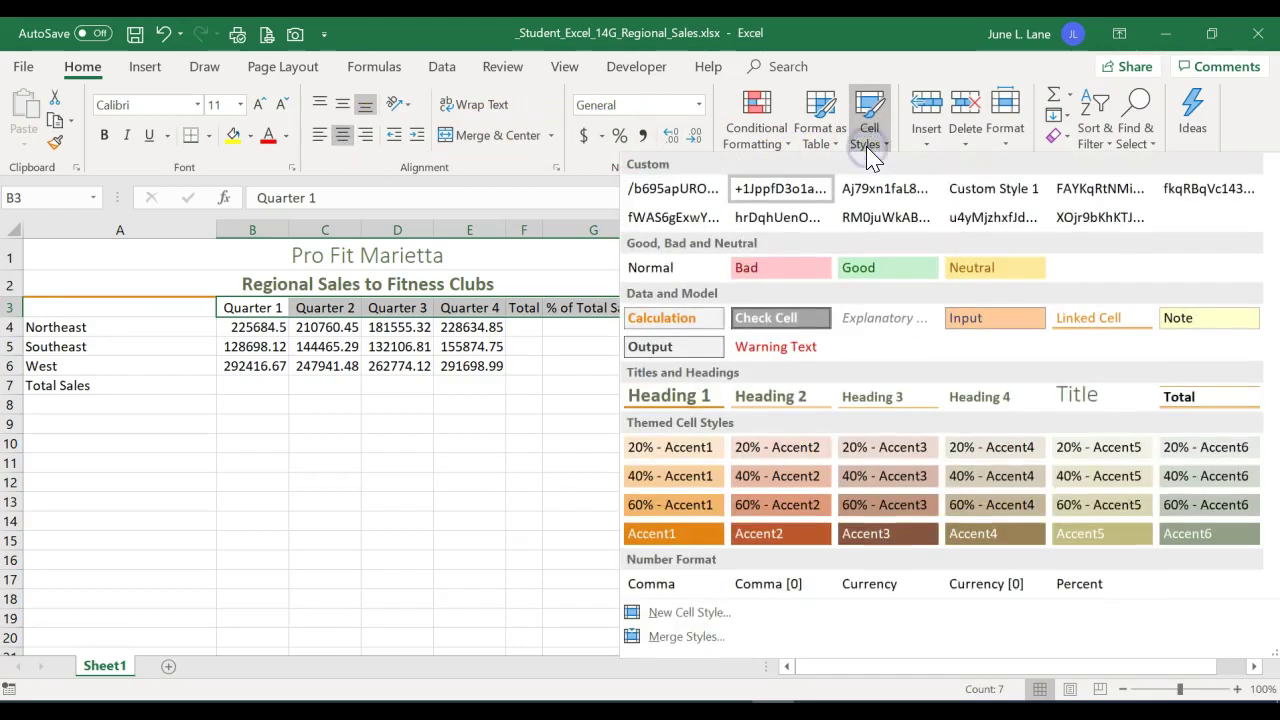
click(978, 400)
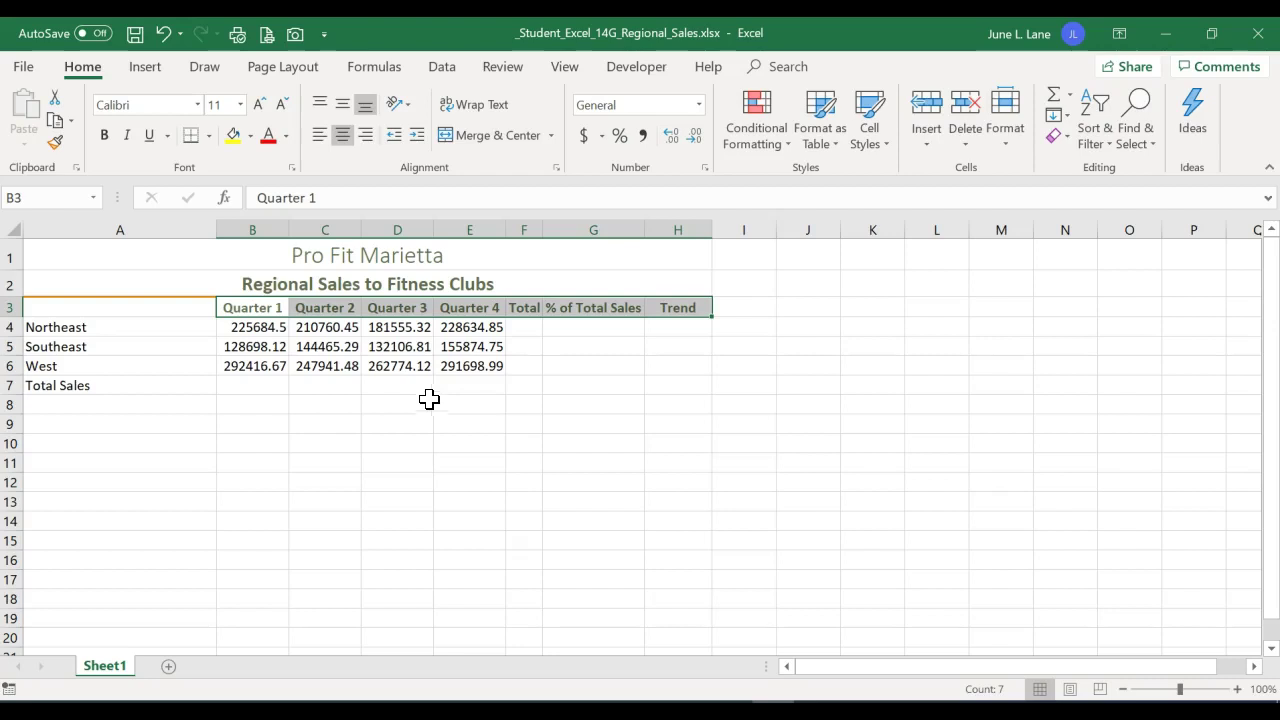
AutoFit column A so that its width matches the row labels
double_click(218, 230)
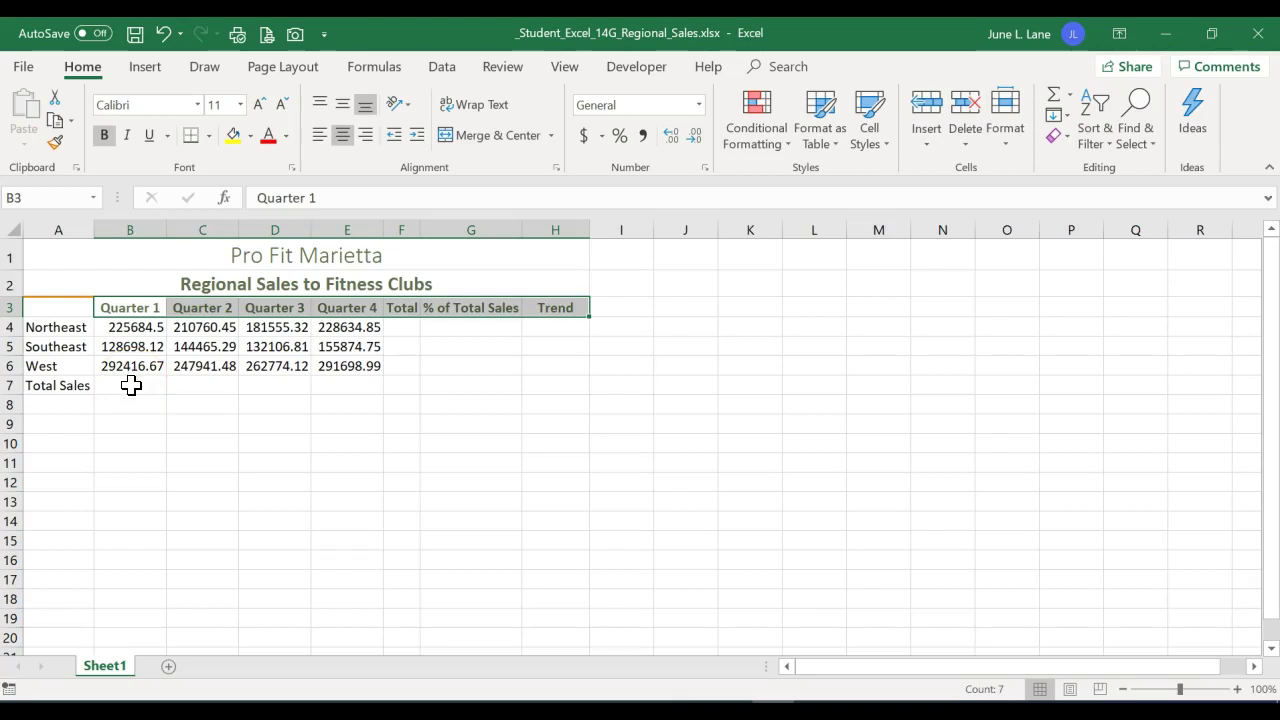
Total the Quarter 1 sales in cell B7 with the addition formula =B4+B5+B6
click(131, 386)
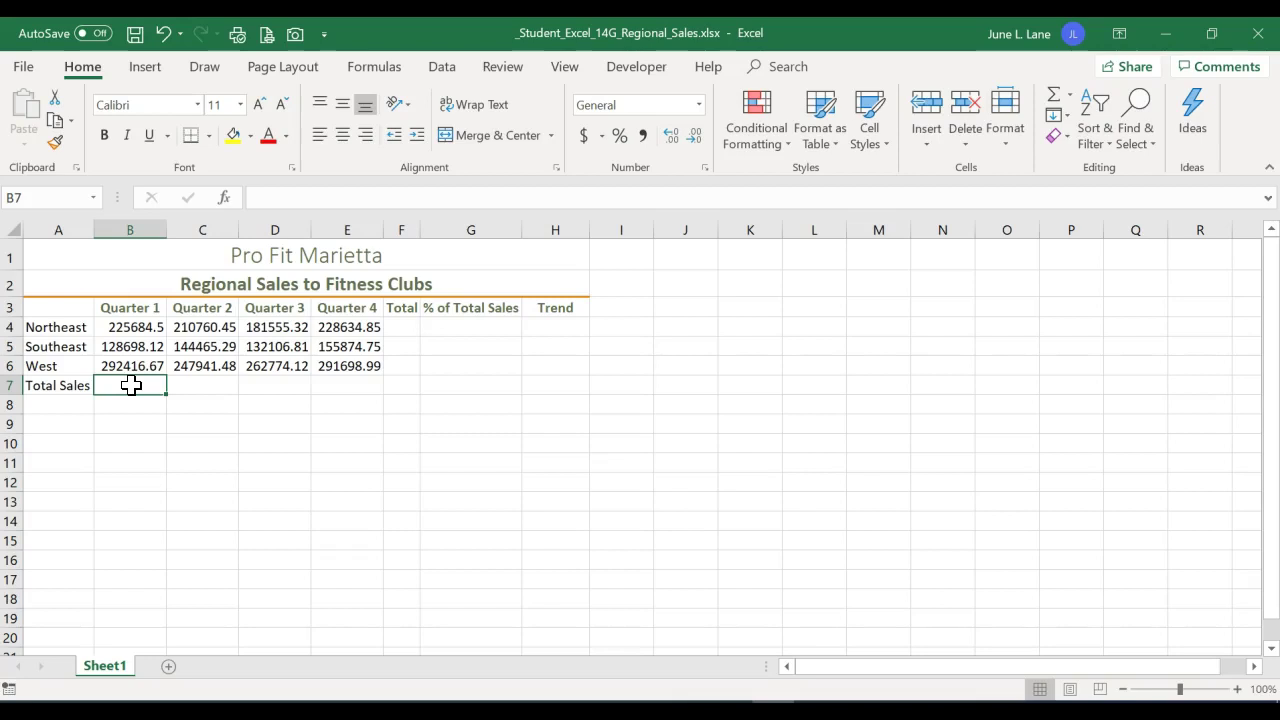
text(=)
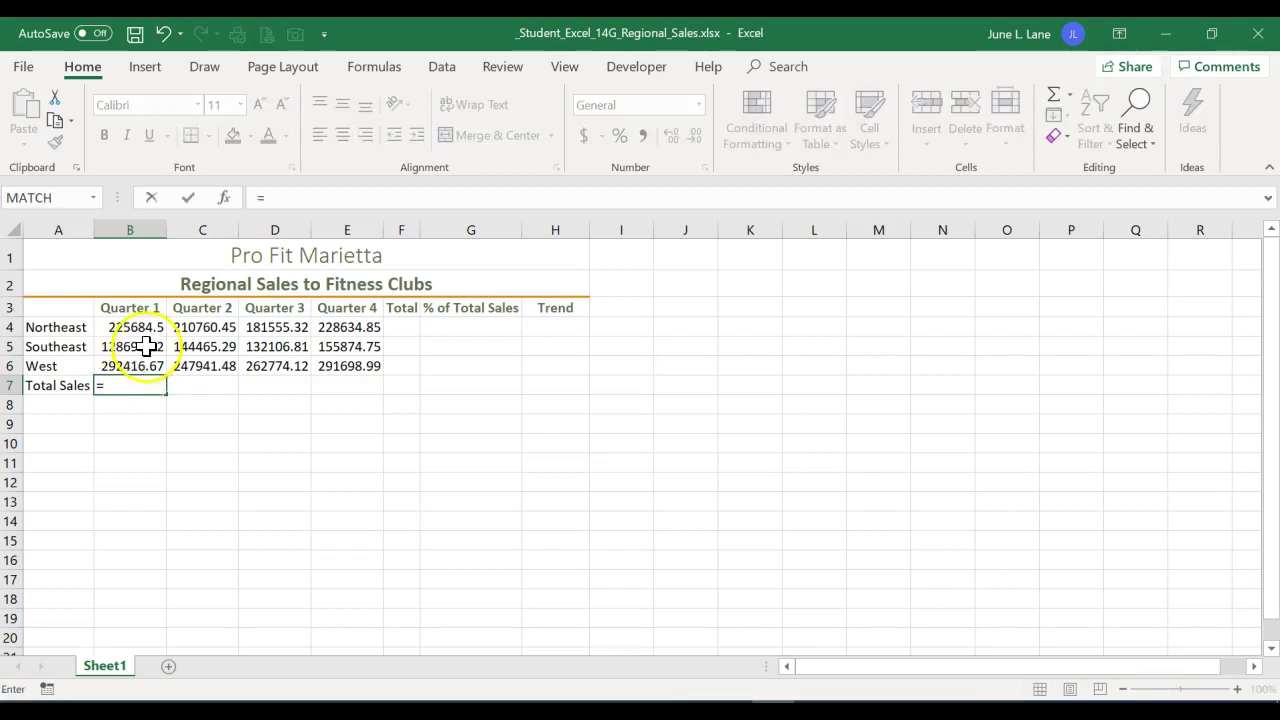
click(148, 329)
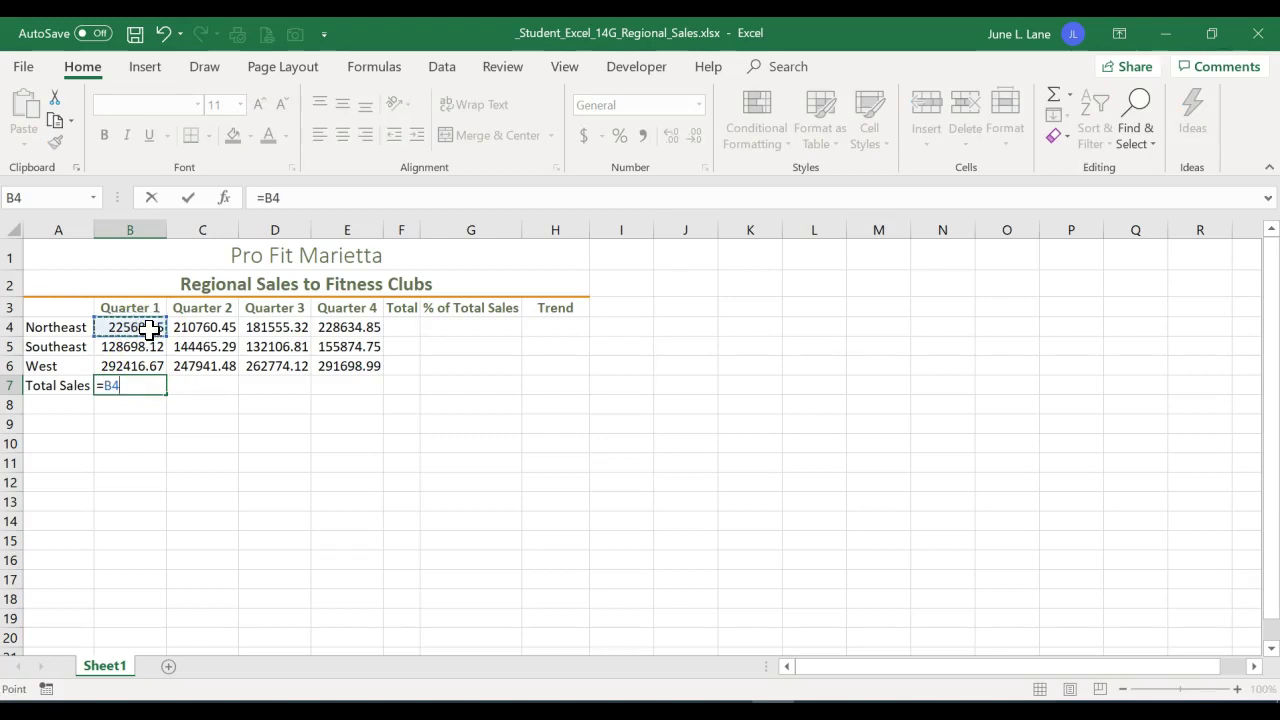
text(+)
click(143, 346)
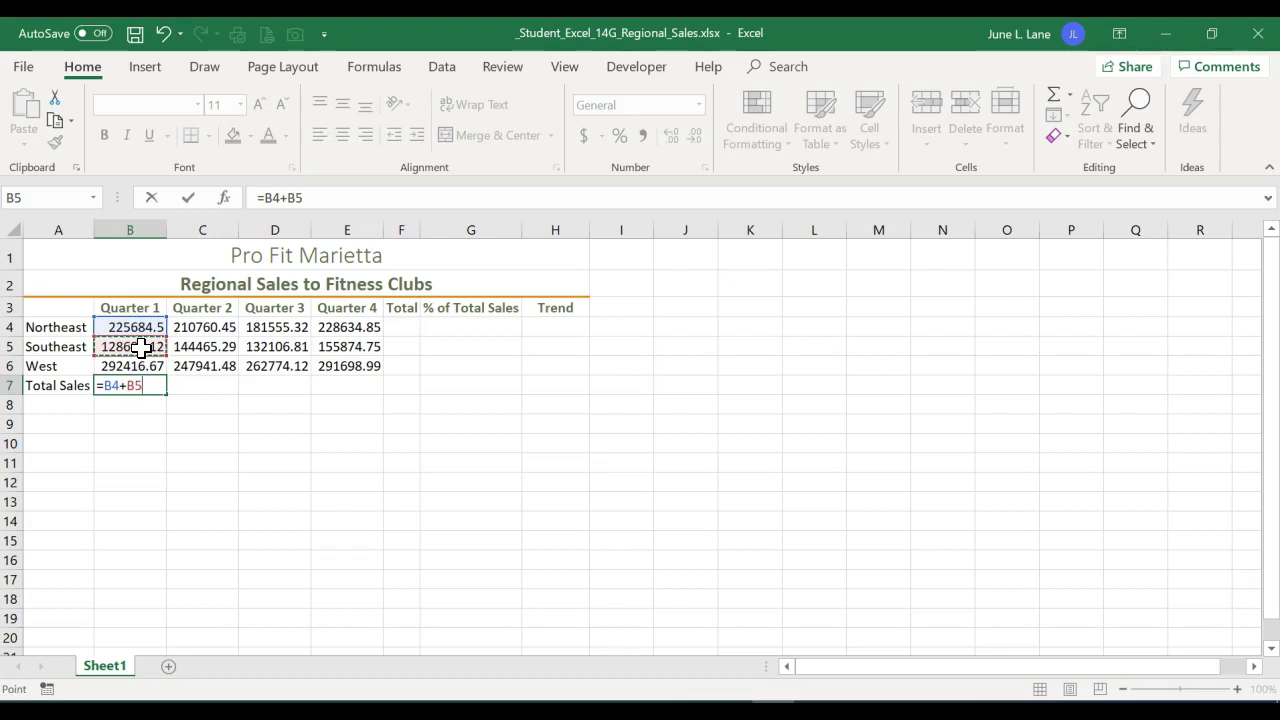
text(+)
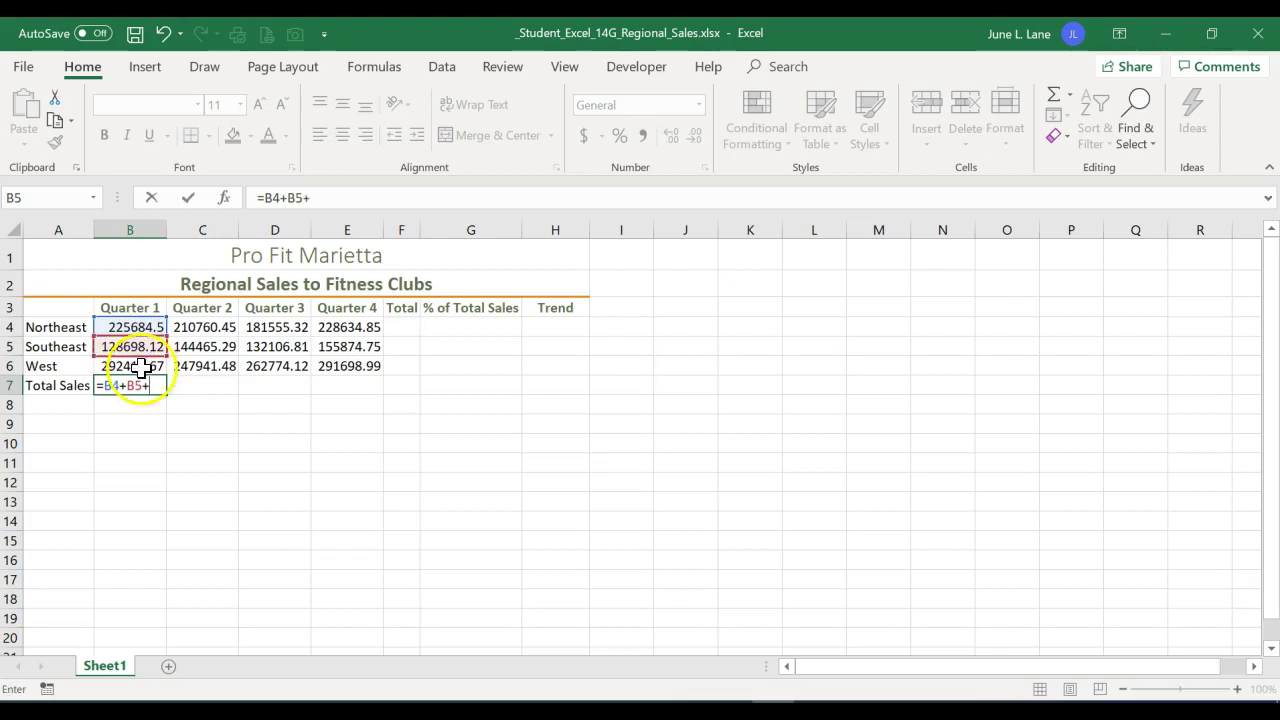
click(146, 366)
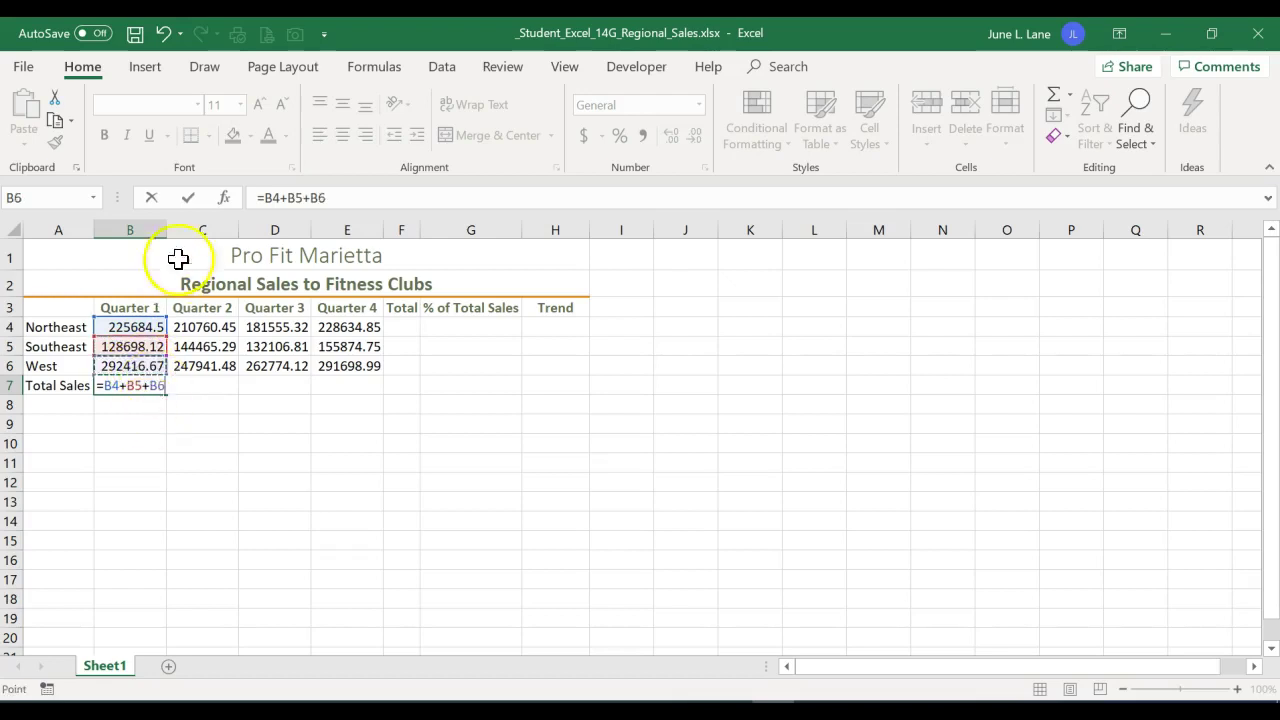
click(192, 198)
Replace the formula in cell B7 with an AutoSum of the Quarter 1 sales, =SUM(B4:B6)
click(105, 387)
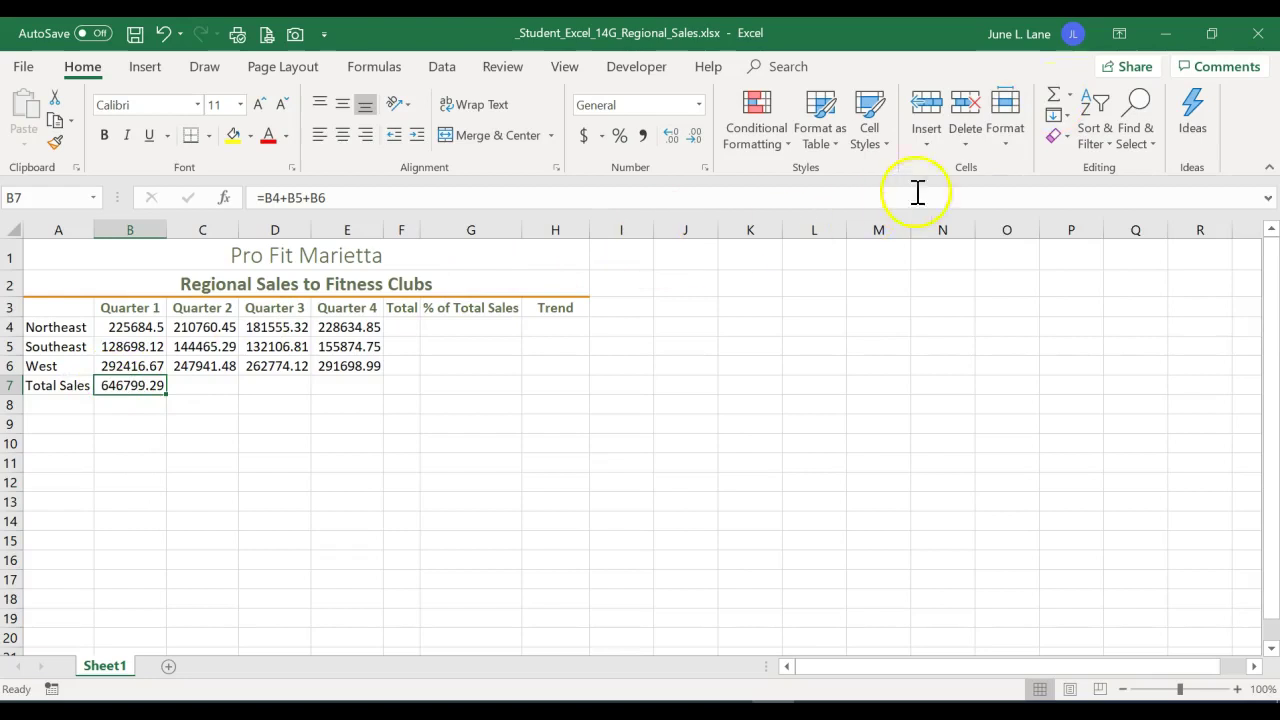
click(1056, 100)
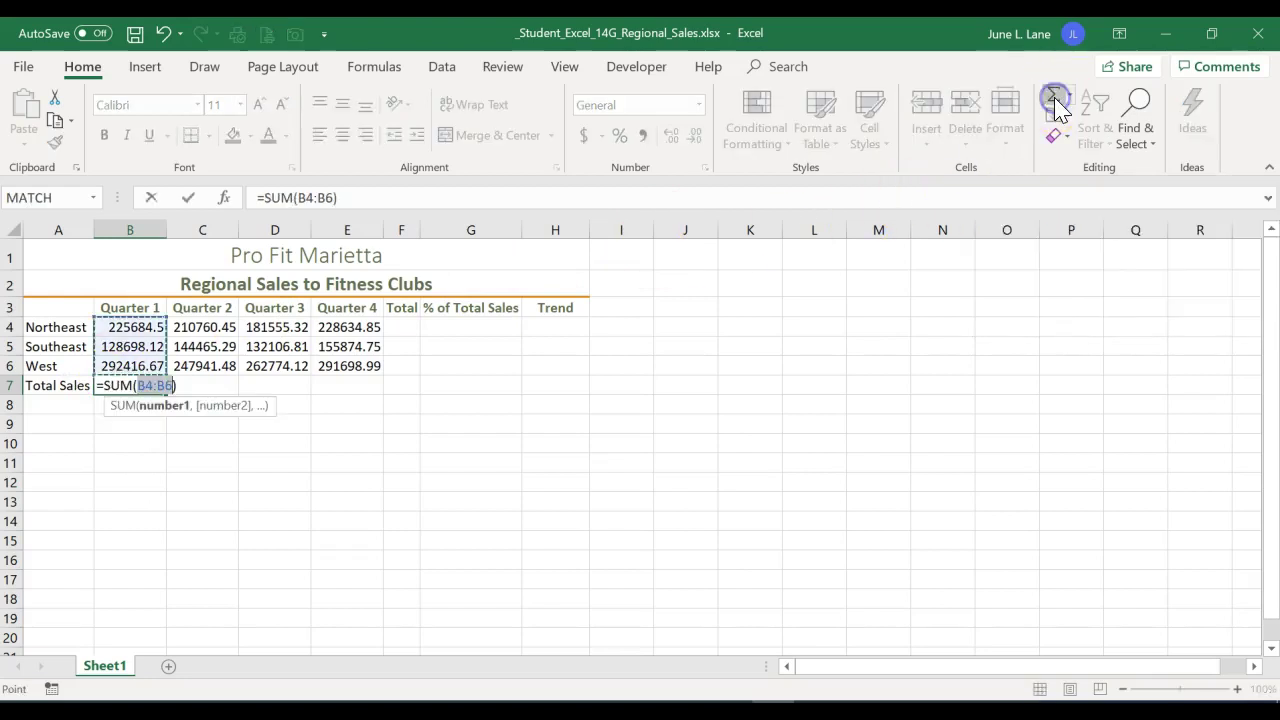
click(157, 334)
click(188, 198)
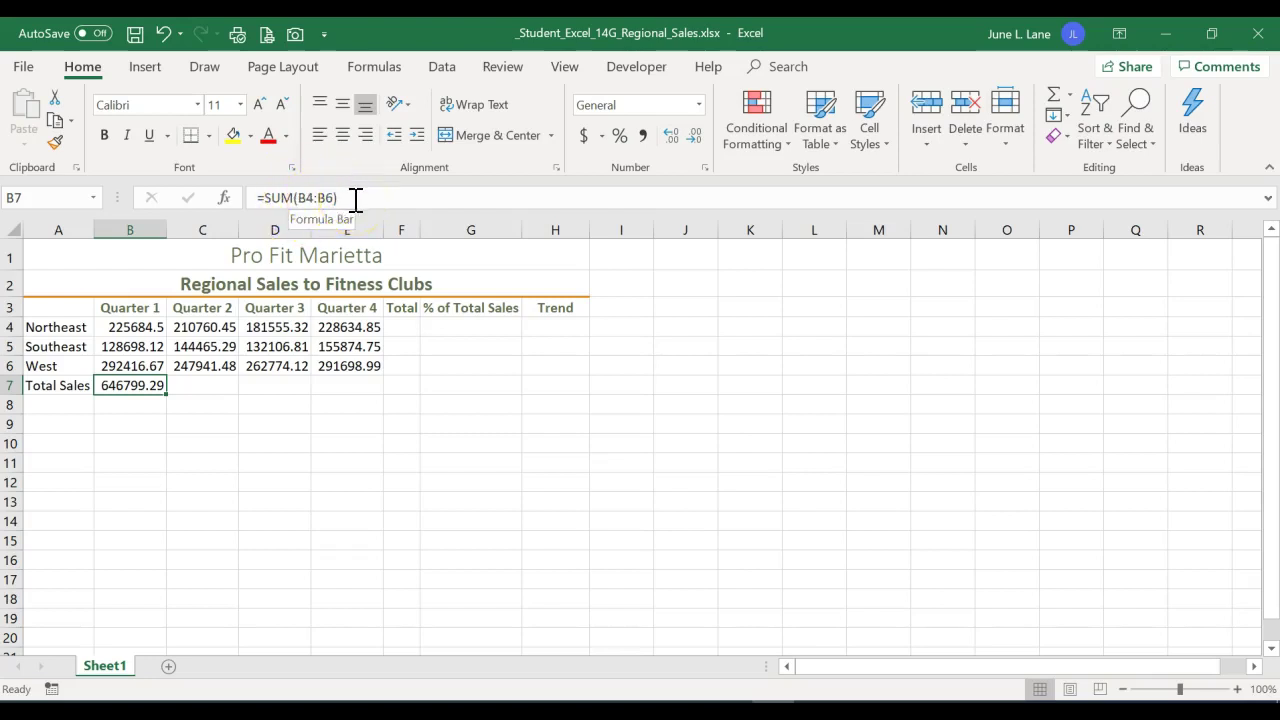
Review the function arguments of the SUM formula in cell B7
click(225, 200)
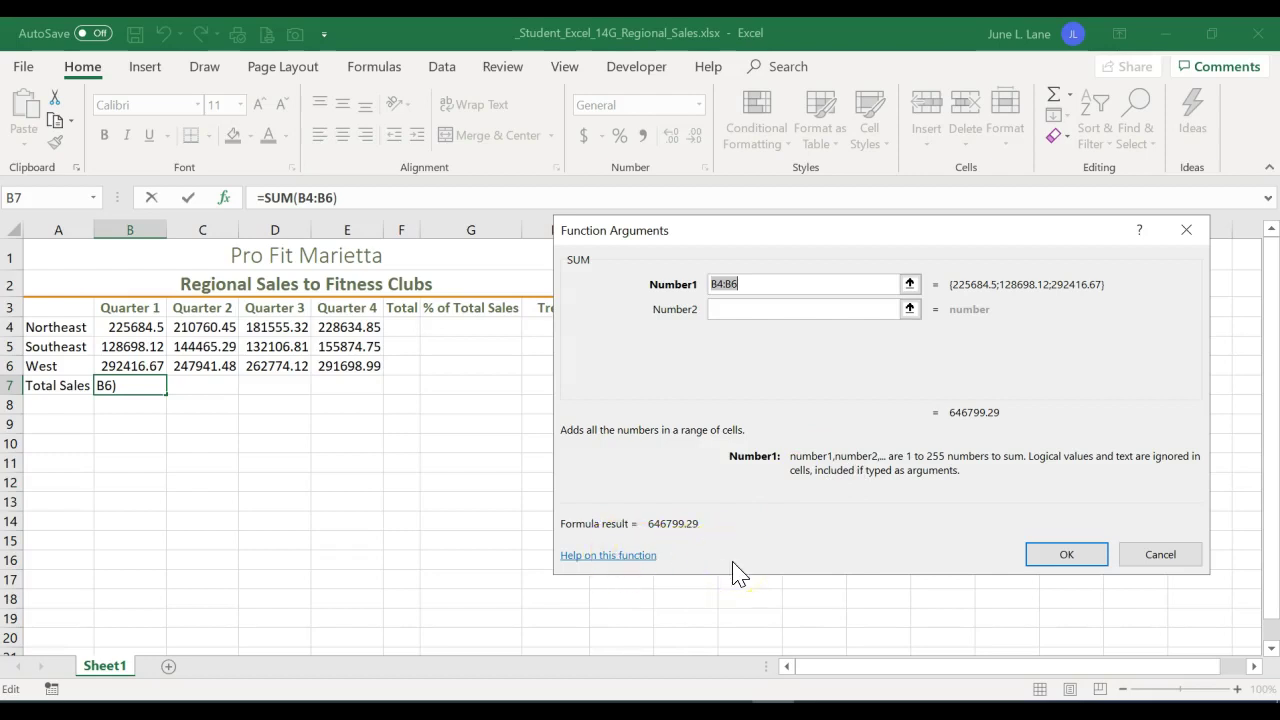
click(1068, 556)
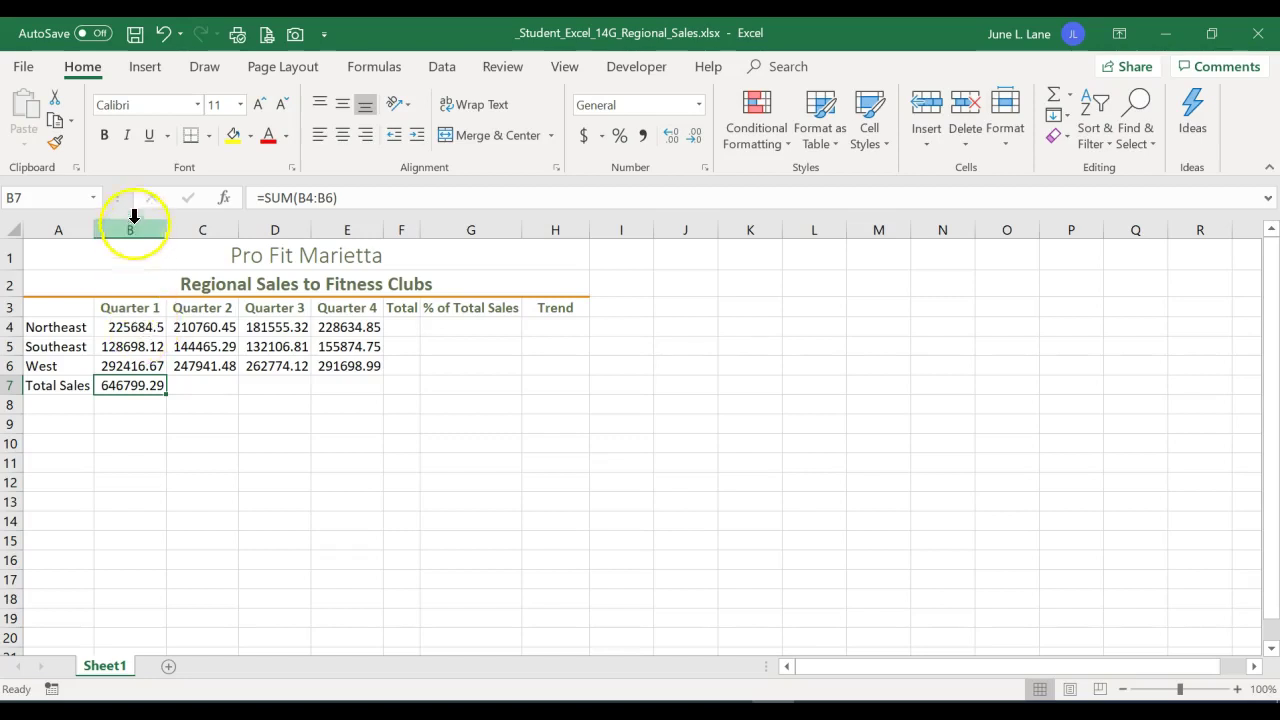
Undo the formula entries in cell B7 until the cell is empty
click(134, 34)
click(164, 36)
click(164, 36)
click(164, 36)
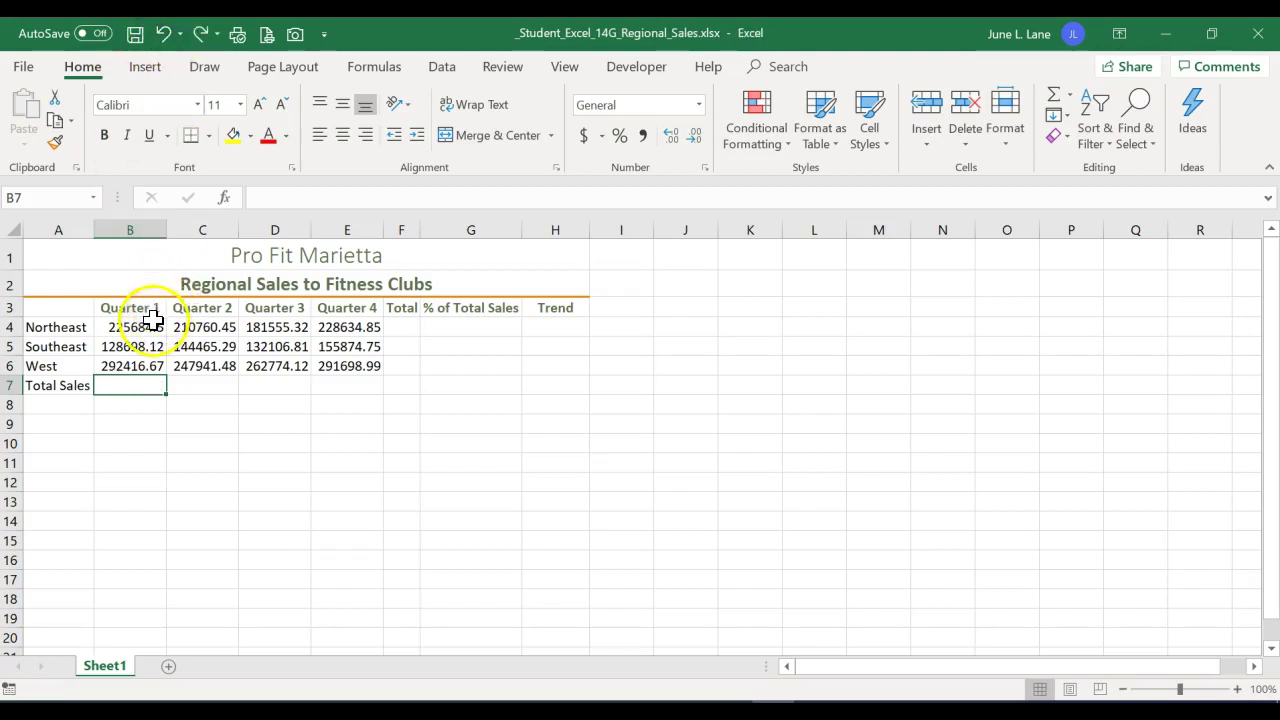
Total the Quarter 1 sales in B4:B6 into cell B7 with the Quick Analysis Sum
drag(148, 322, 150, 365)
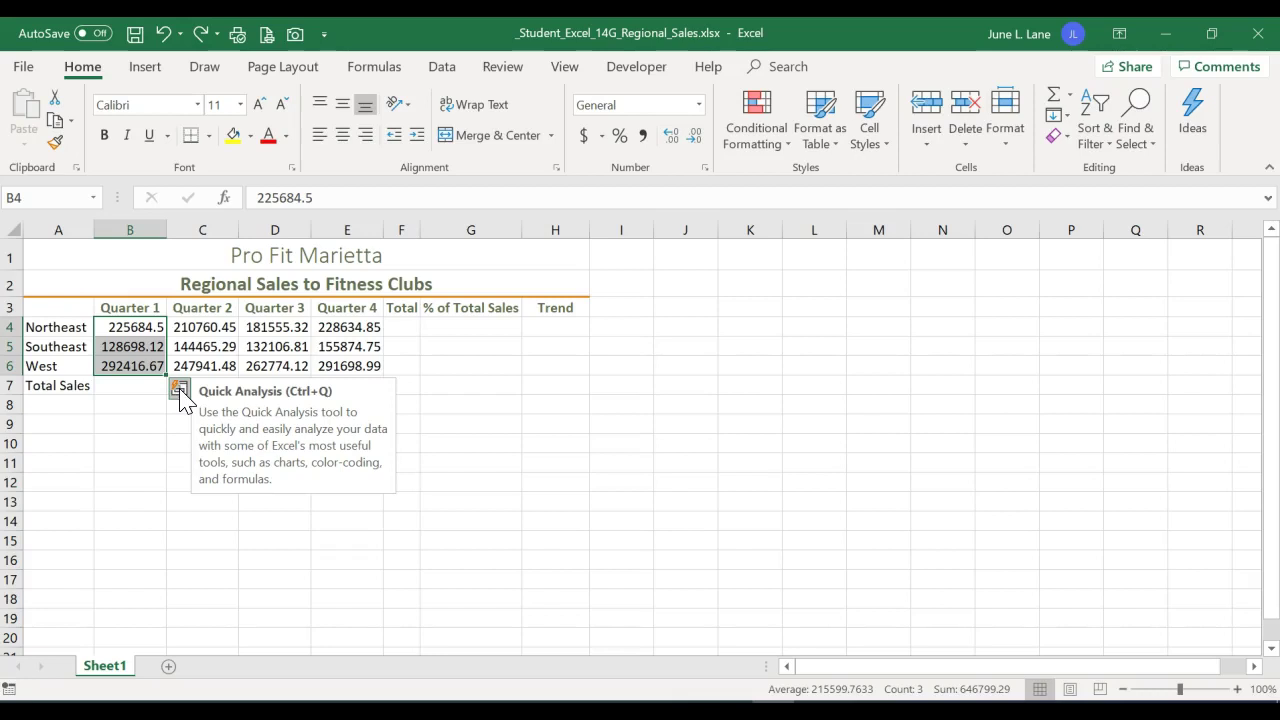
click(179, 391)
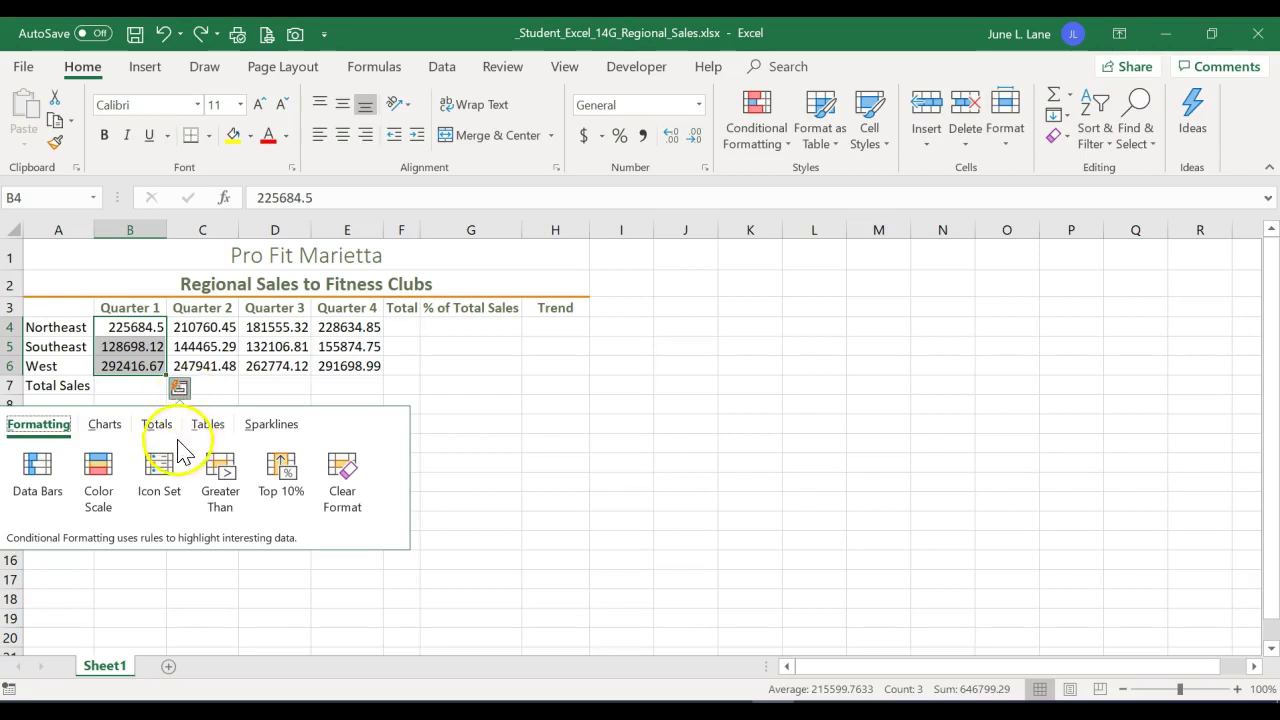
click(157, 426)
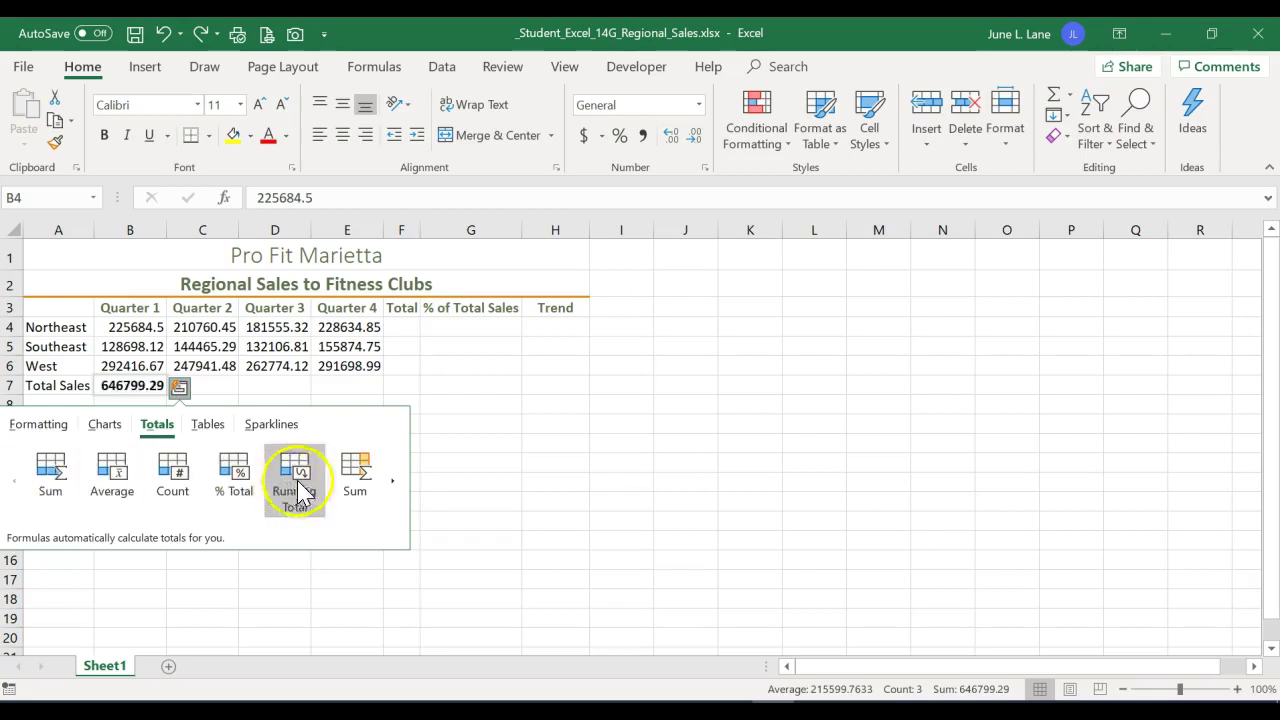
click(50, 474)
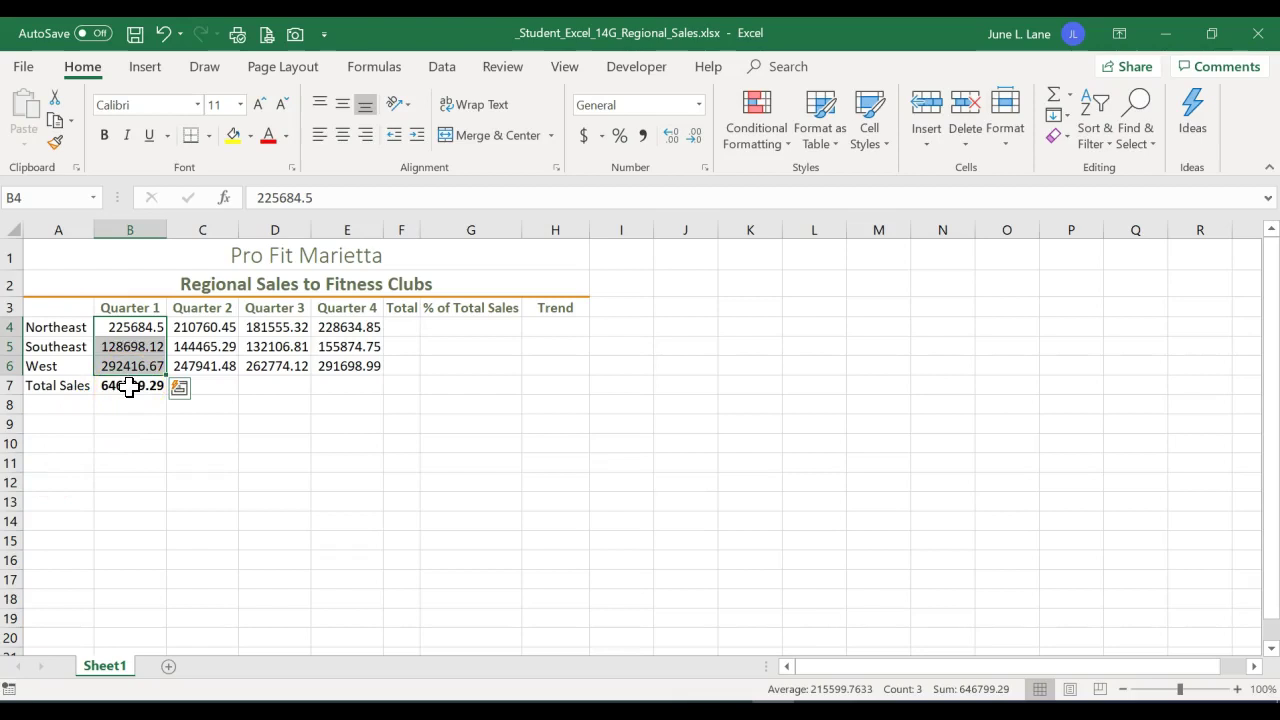
Copy the total formula from B7 across to C7:E7 and check the relative references in the copies
click(130, 388)
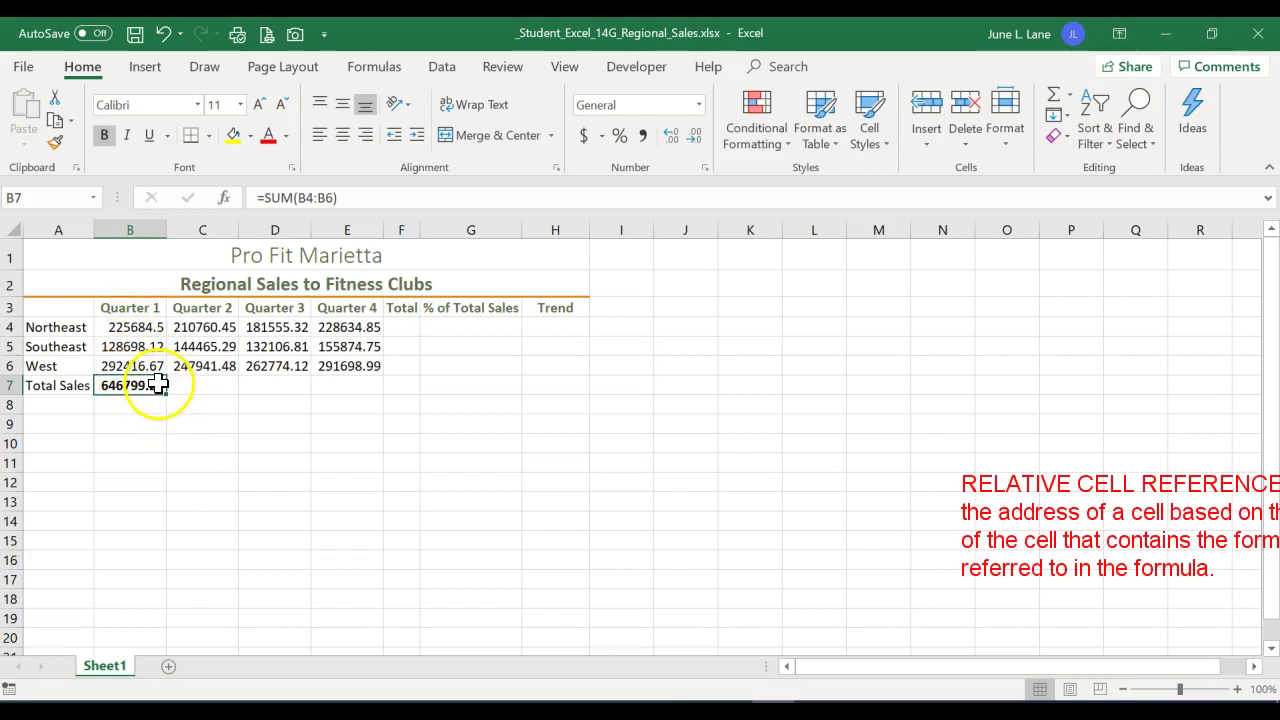
drag(165, 394, 349, 394)
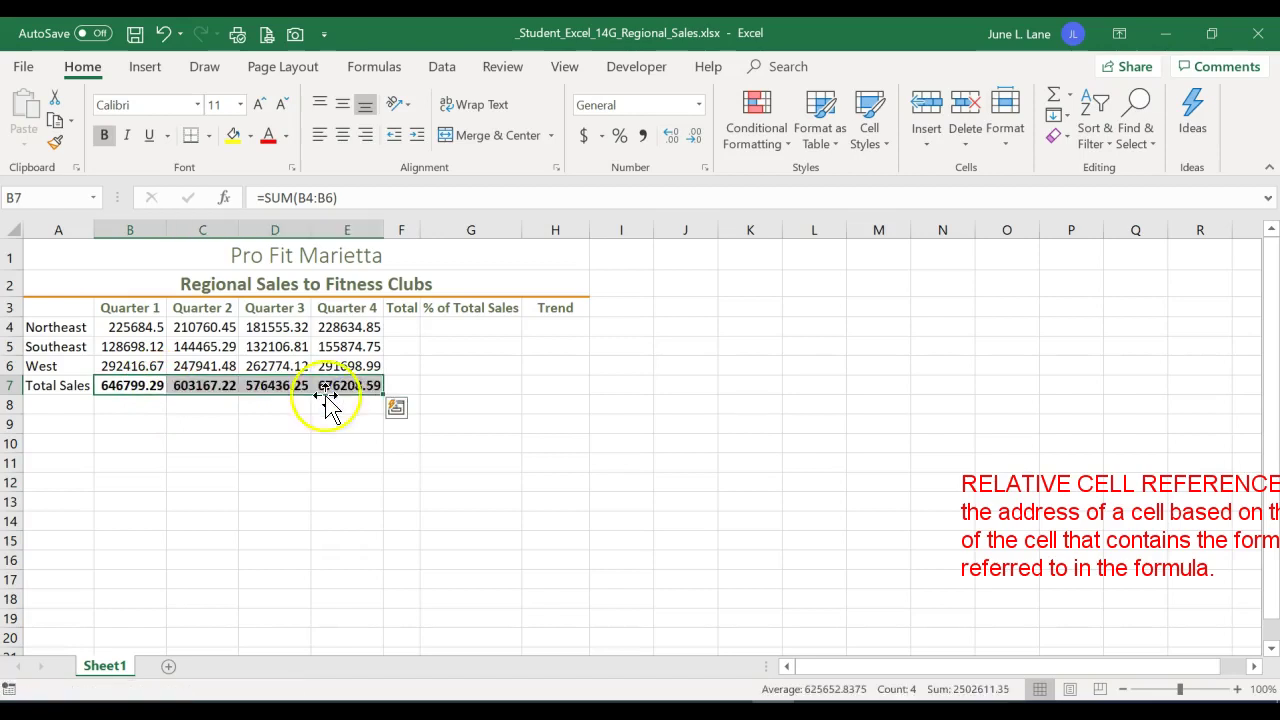
click(190, 386)
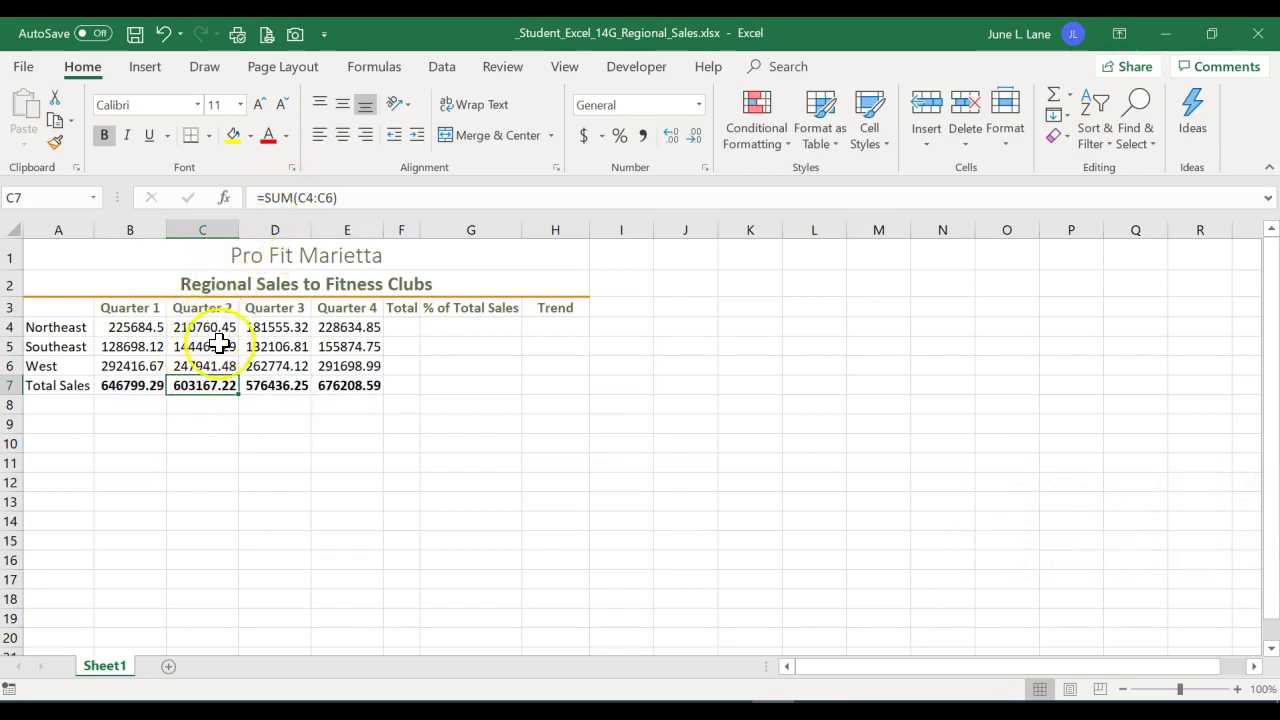
click(275, 387)
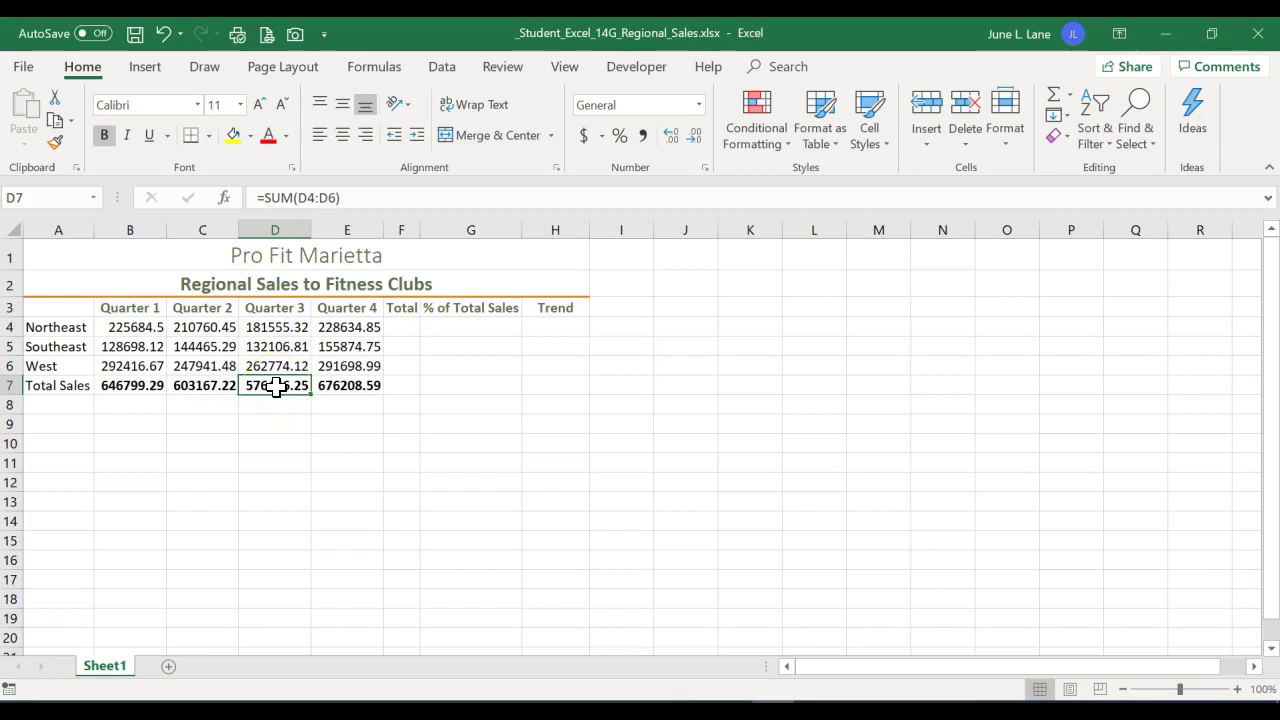
click(345, 392)
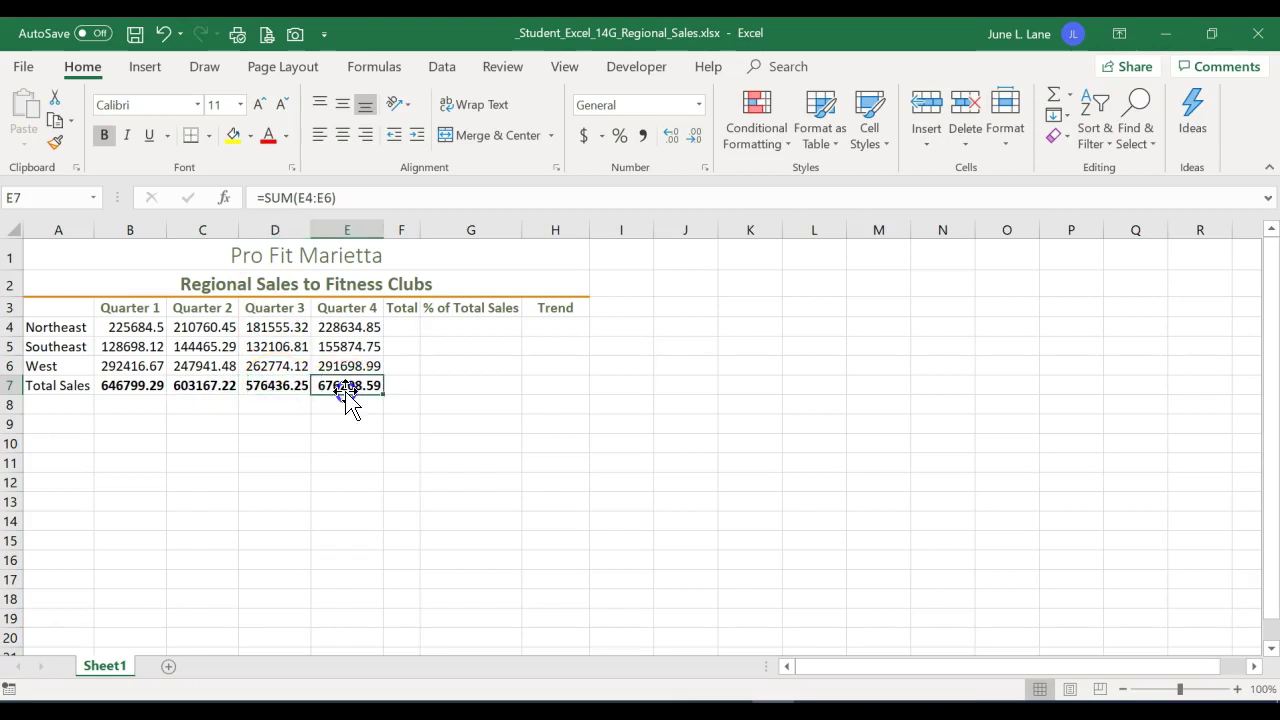
Total the Northeast sales in B4:E4 into cell F4 with the Quick Analysis row Sum
click(399, 325)
click(399, 325)
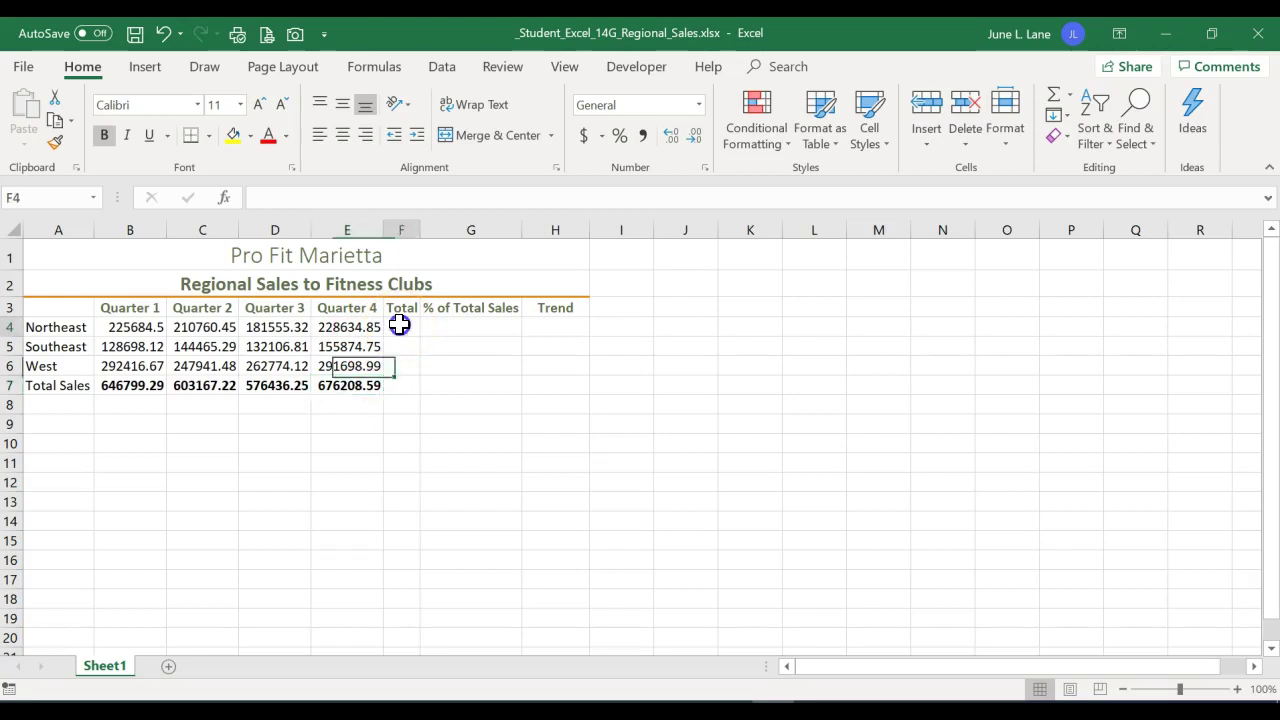
click(401, 327)
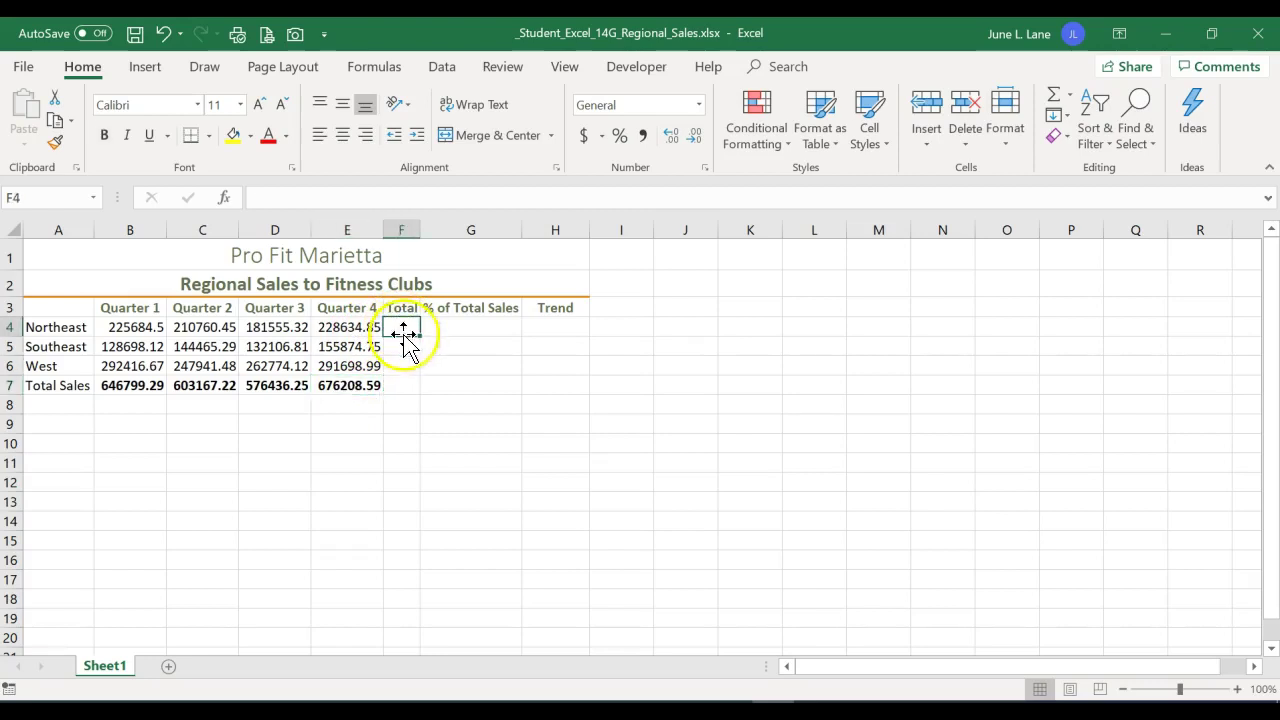
click(405, 325)
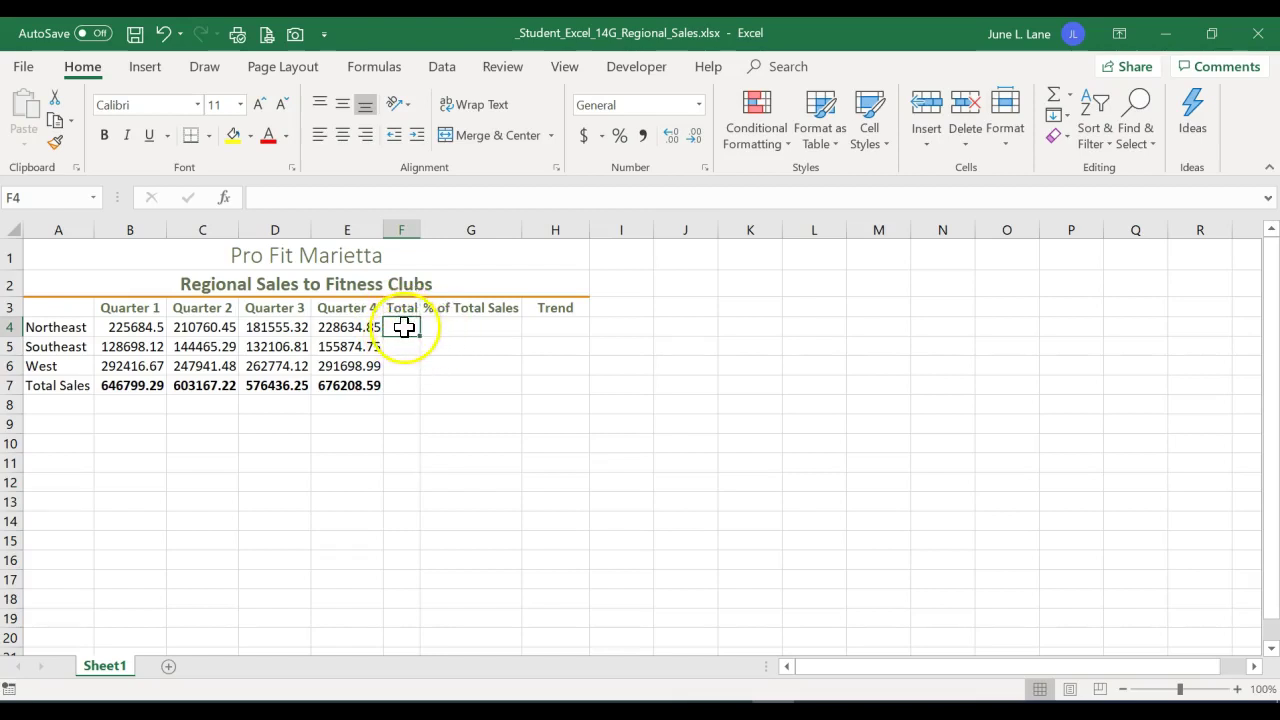
drag(140, 327, 346, 330)
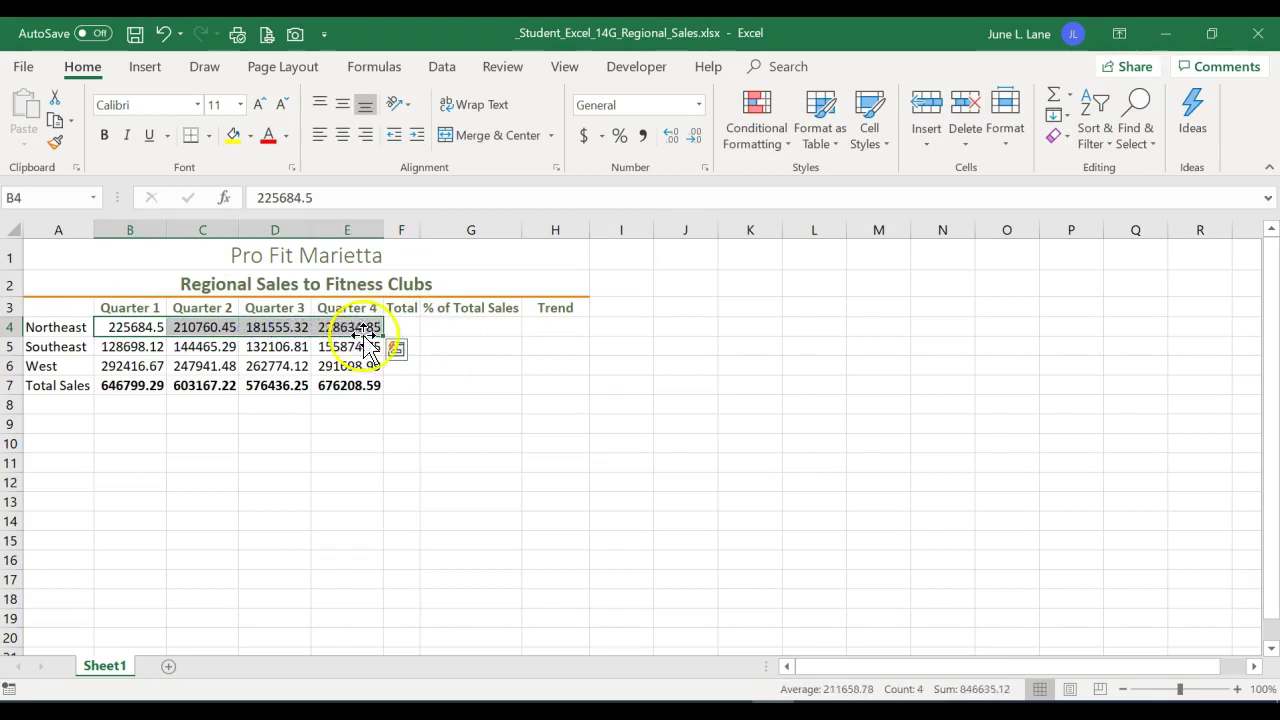
click(398, 356)
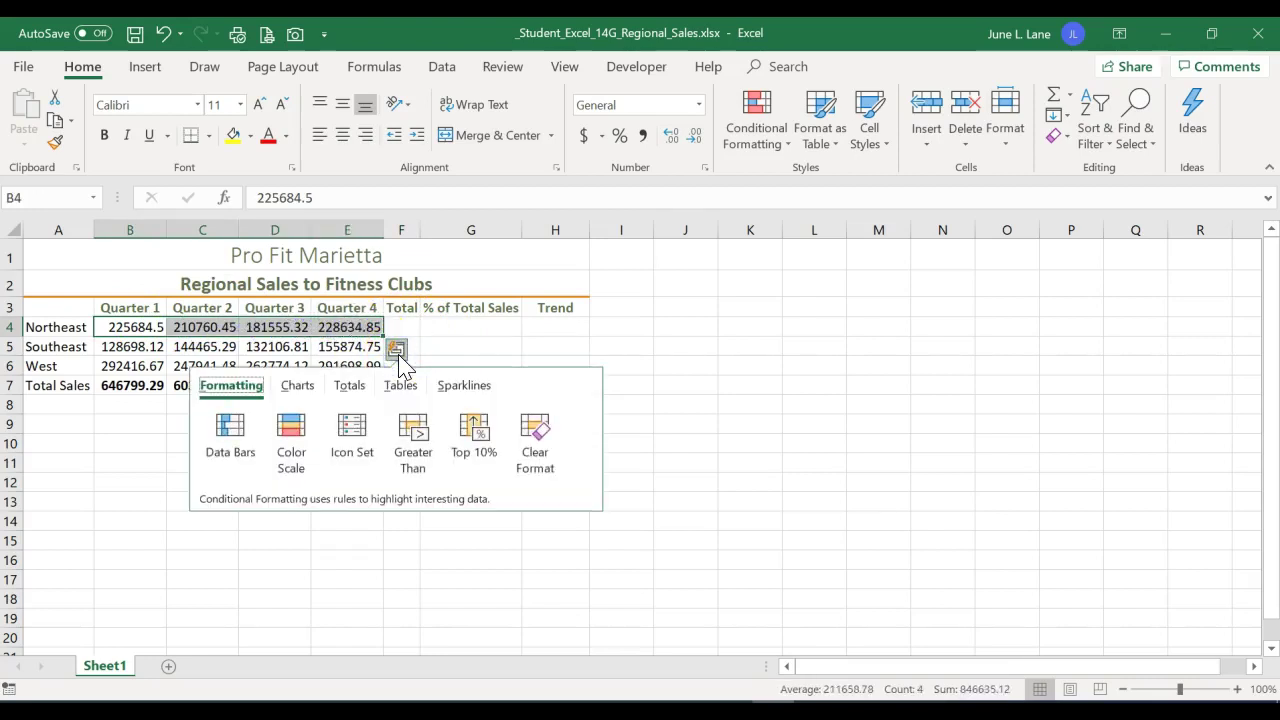
click(350, 388)
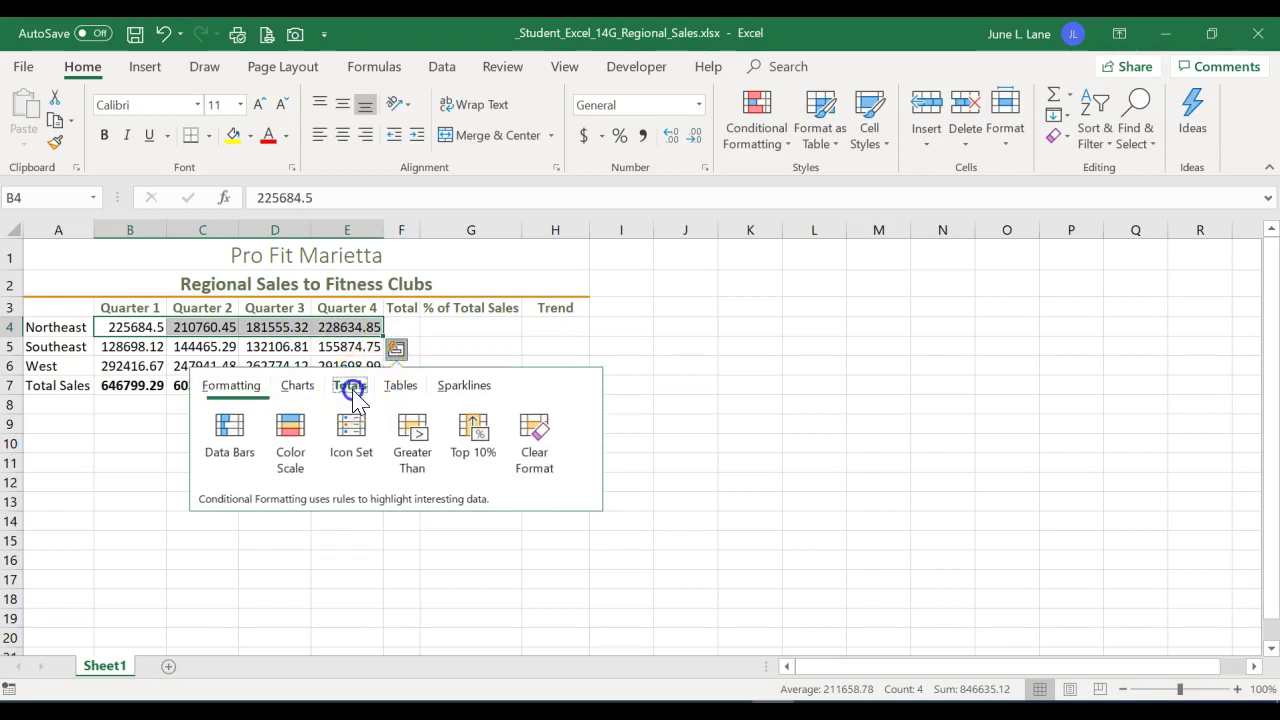
click(551, 425)
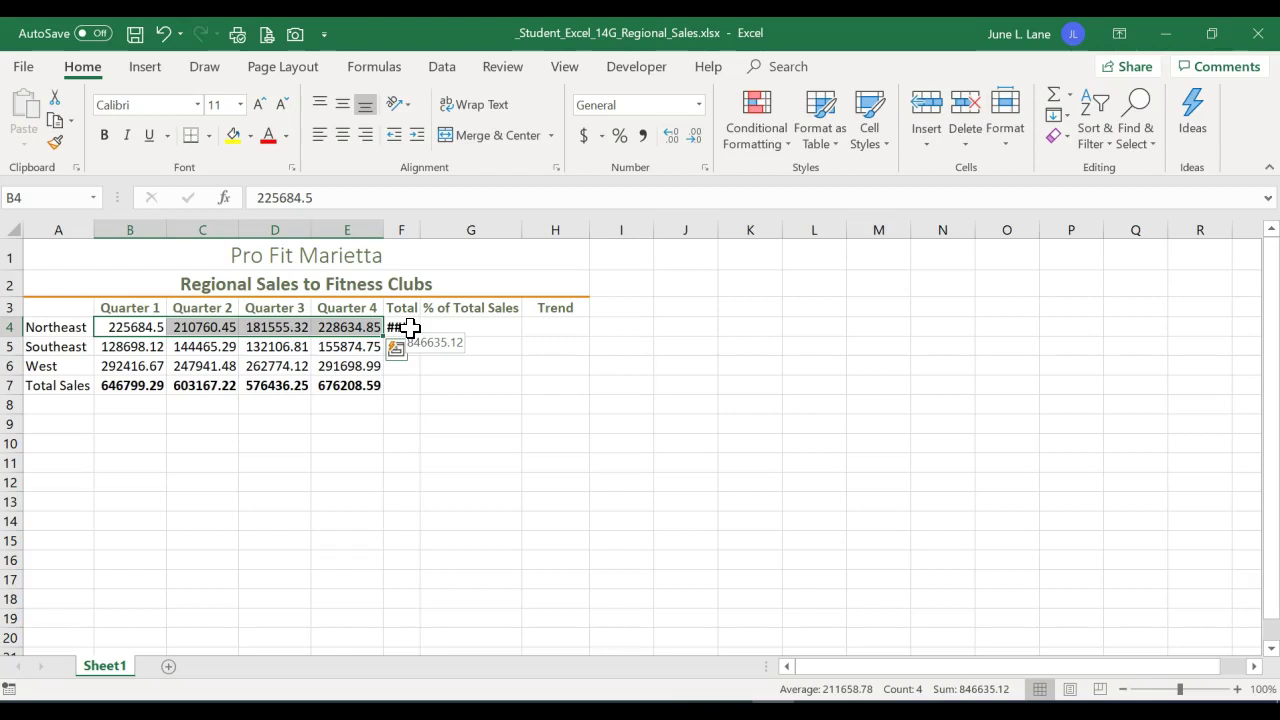
AutoFit column F and copy the total formula from F4 down through F7
click(420, 228)
double_click(420, 228)
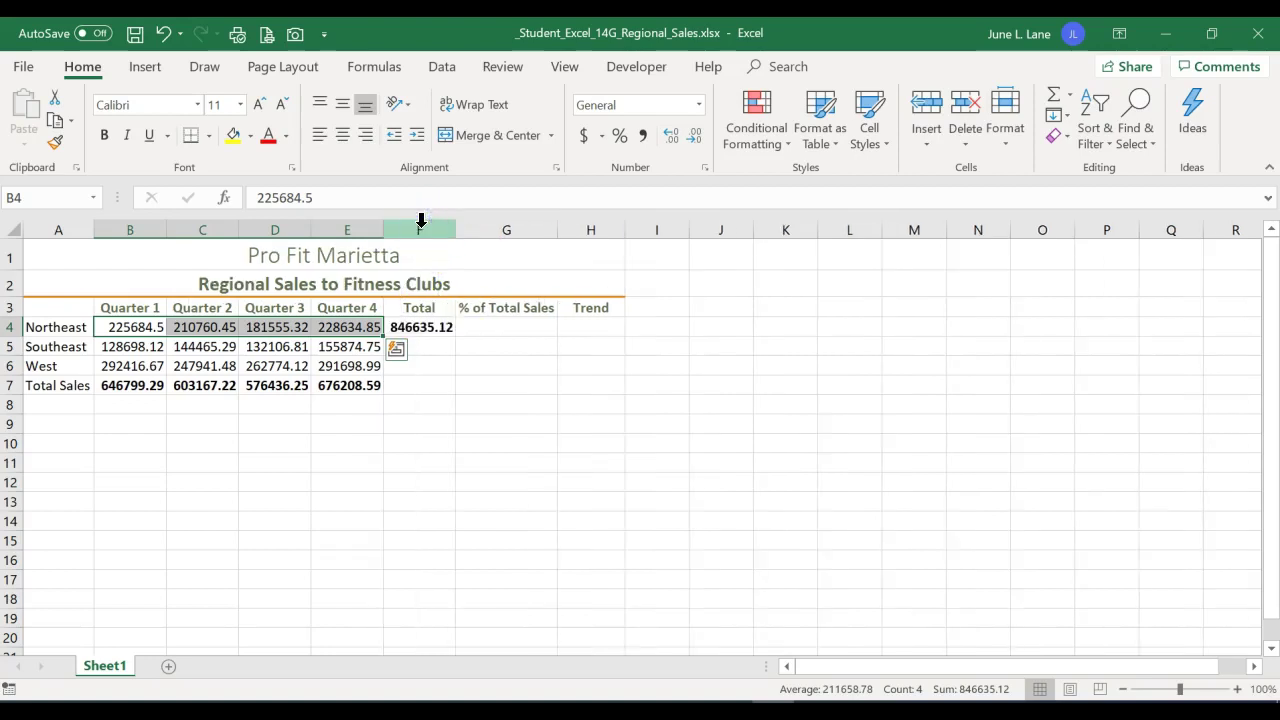
click(434, 326)
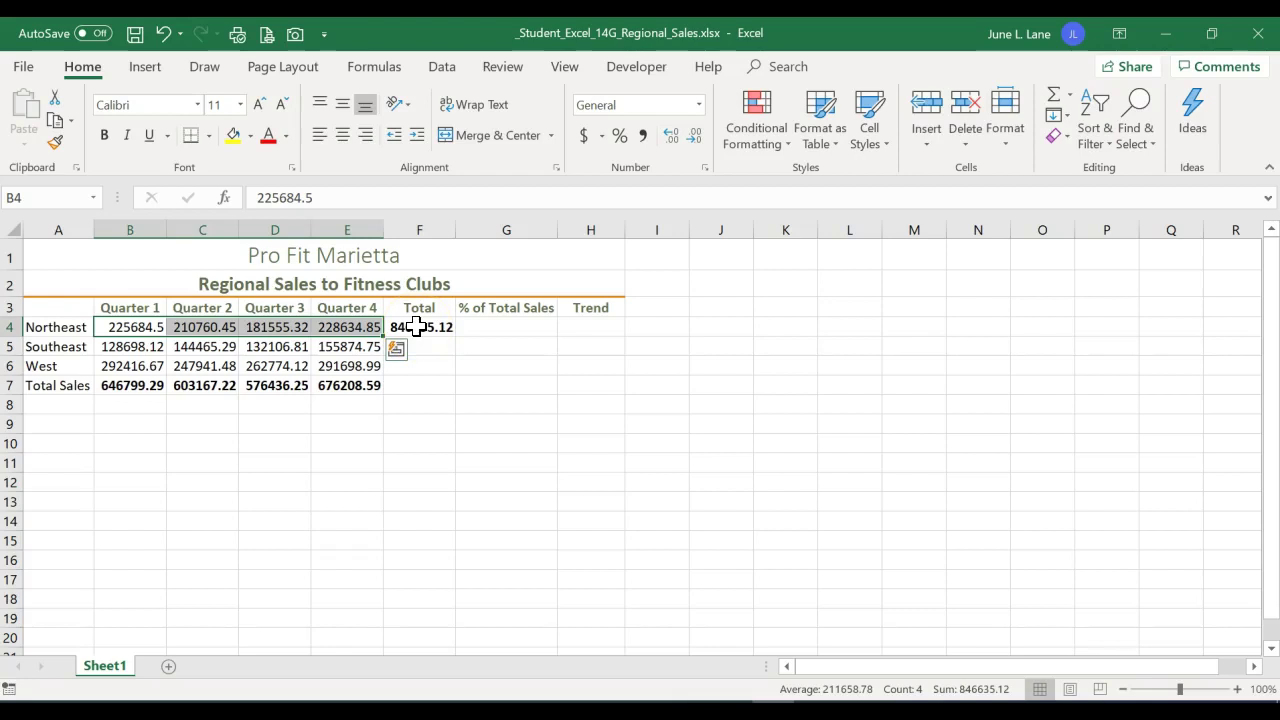
click(415, 326)
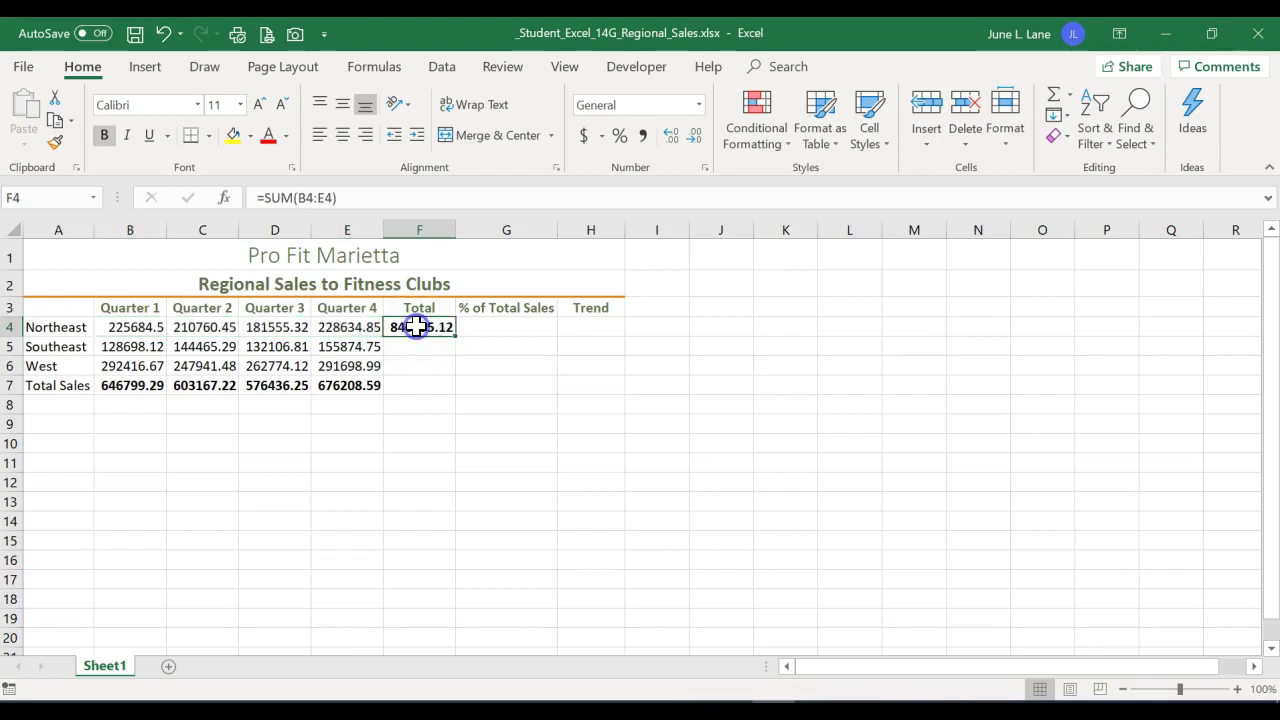
drag(455, 337, 457, 392)
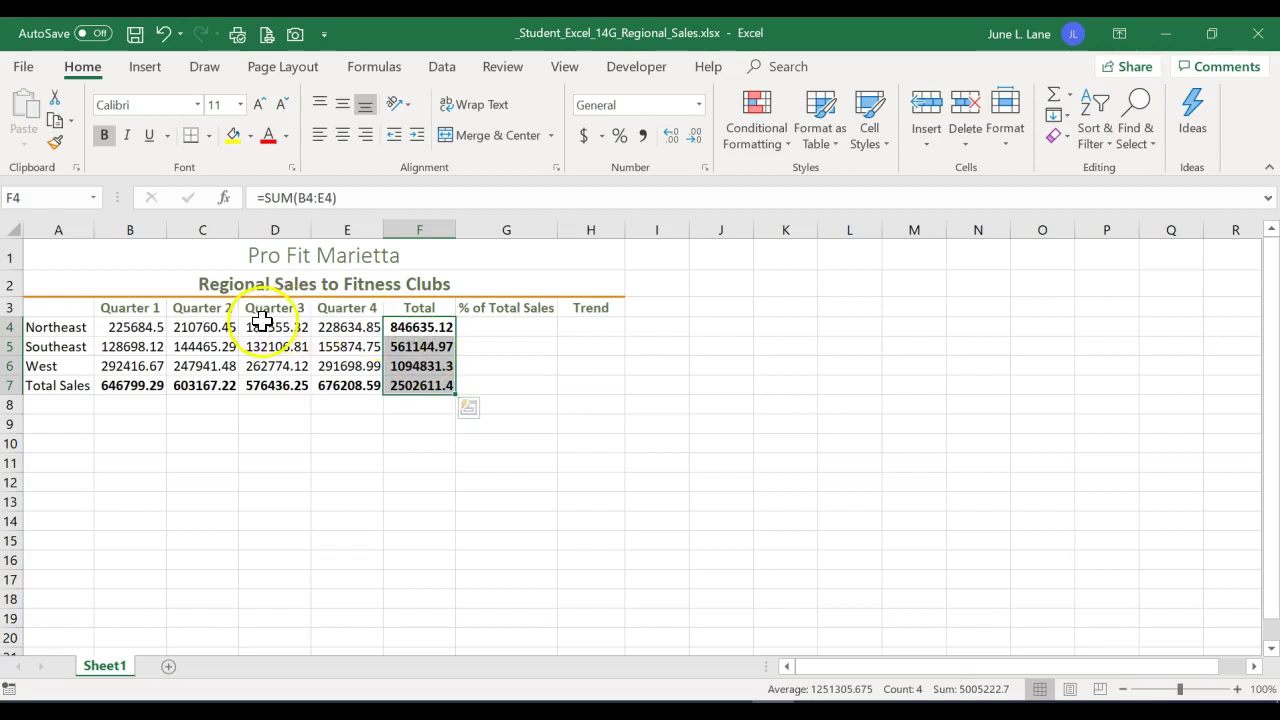
click(430, 327)
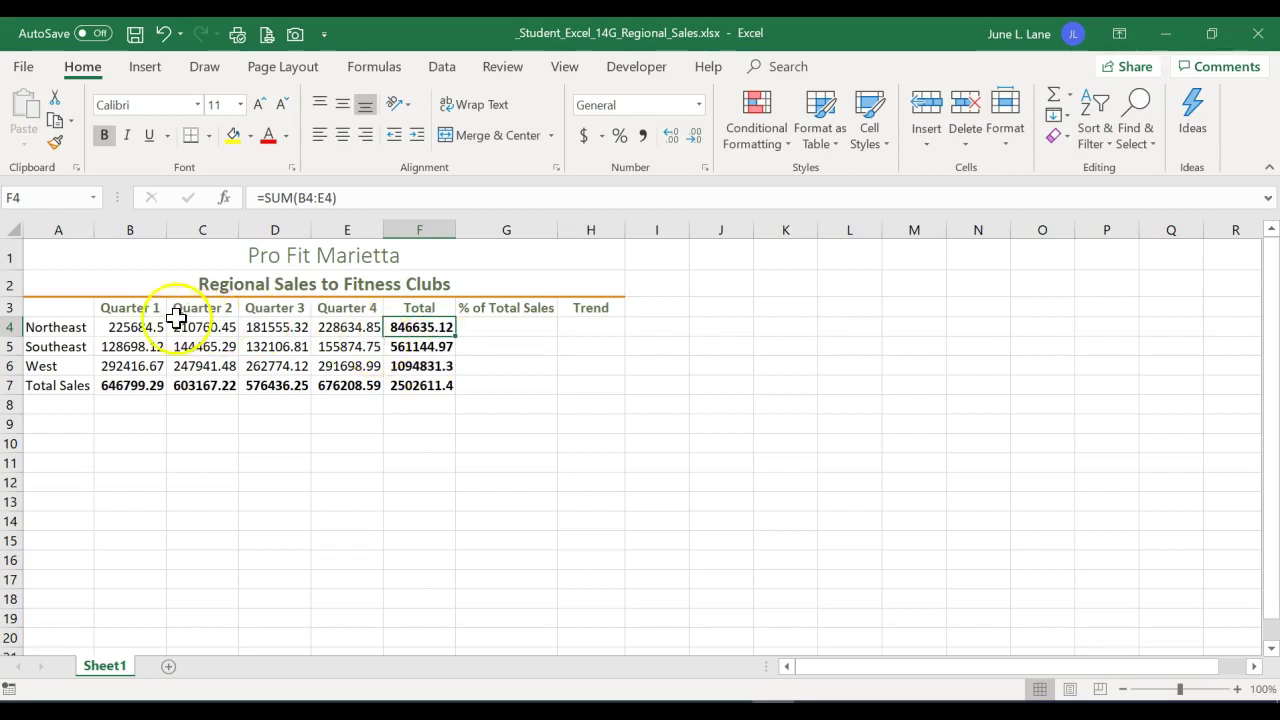
Apply the Accounting number format to the Northeast and Total Sales rows, B4:F4 and B7:F7
drag(120, 327, 198, 327)
drag(292, 323, 390, 334)
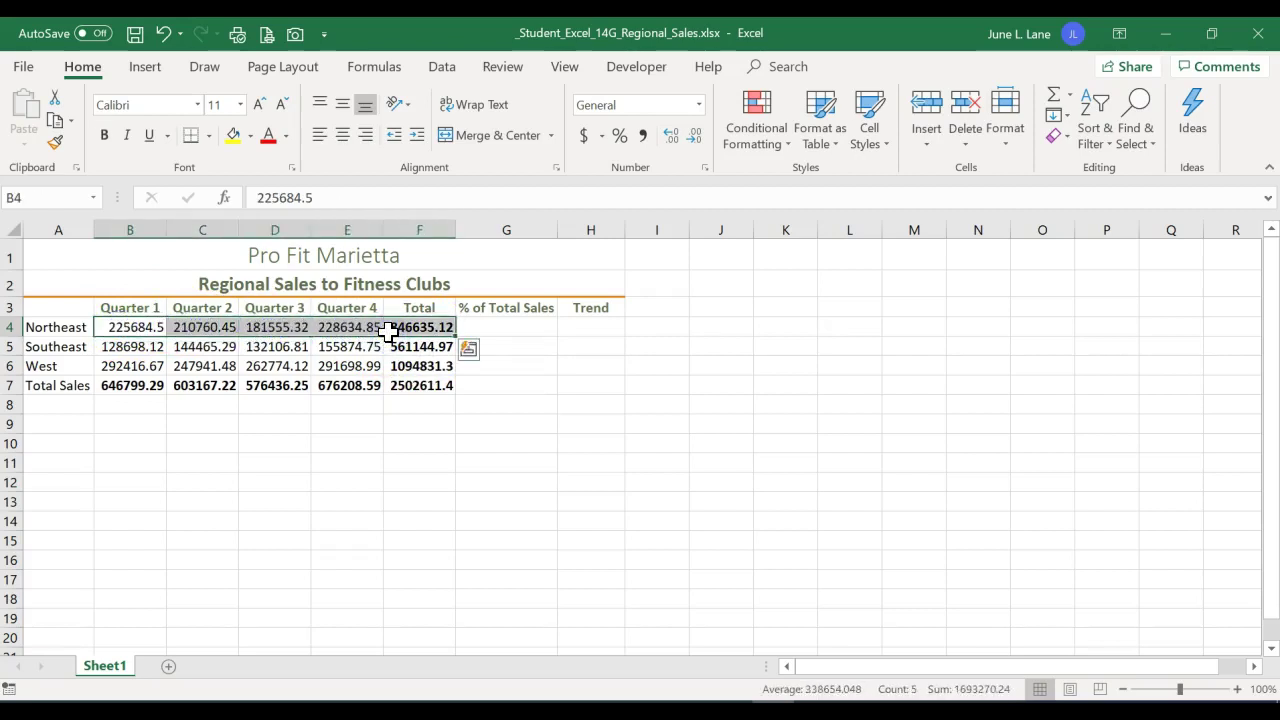
drag(150, 387, 406, 383)
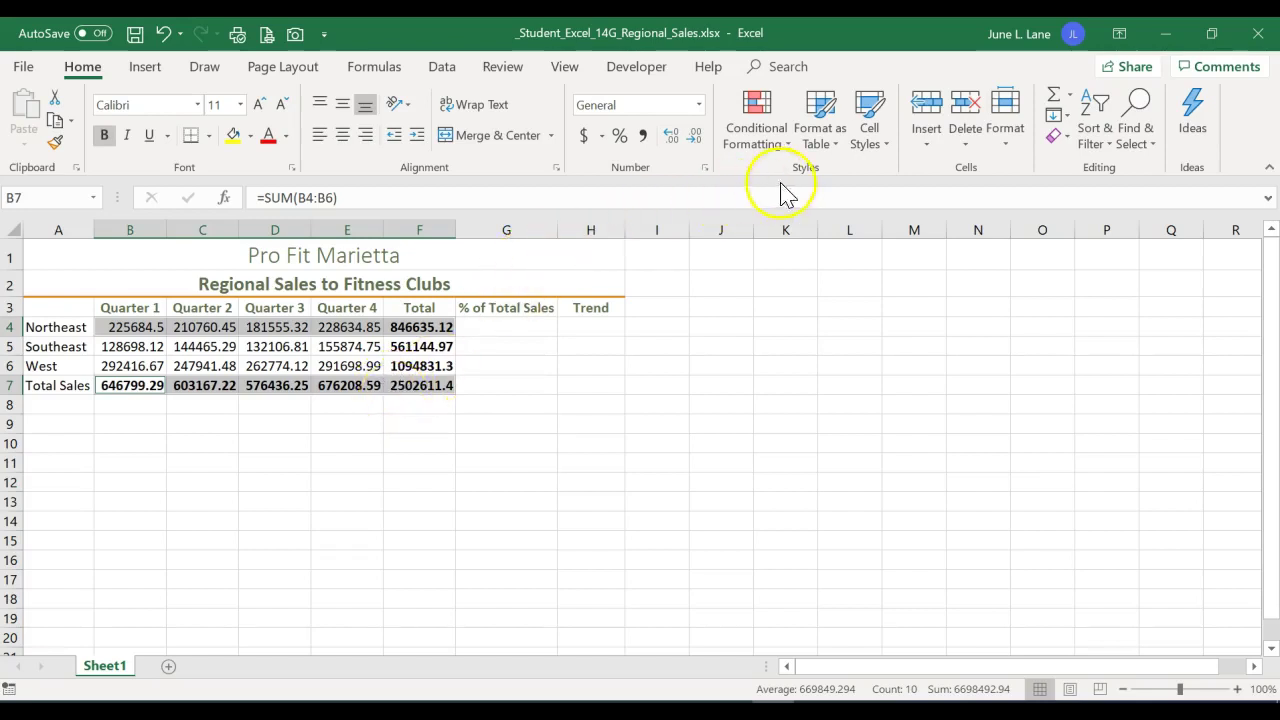
click(870, 150)
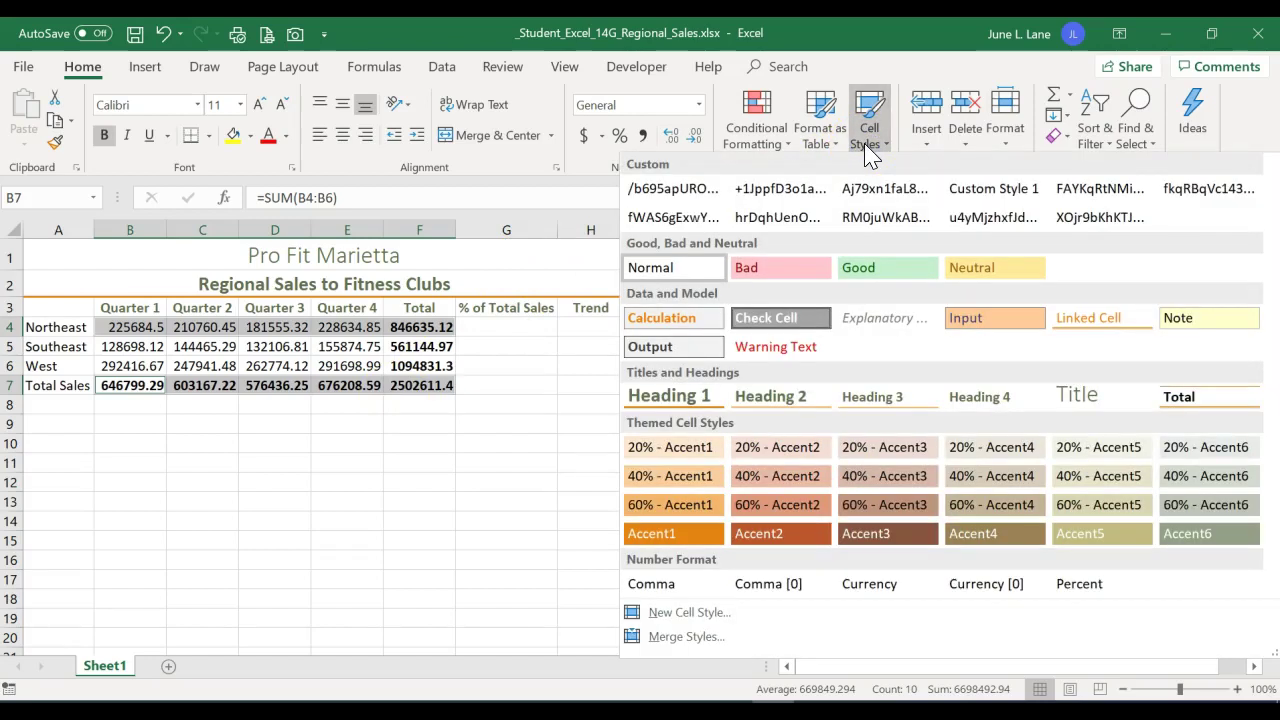
click(869, 148)
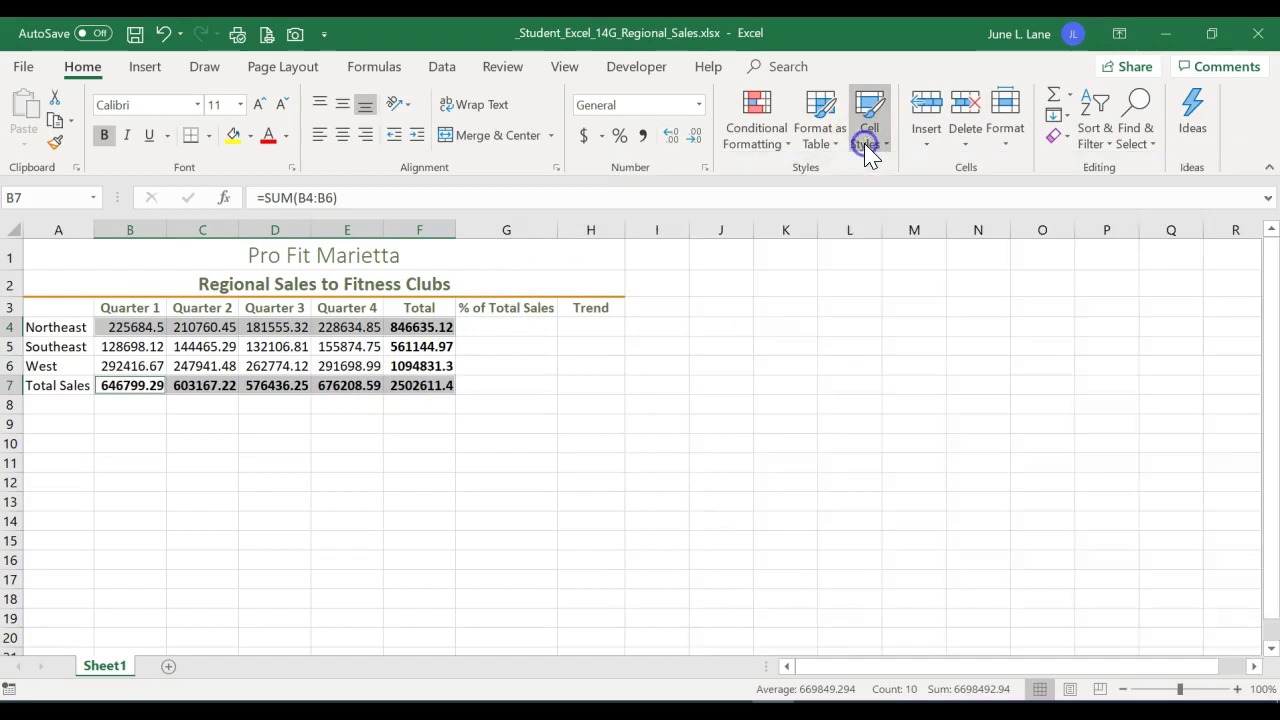
click(698, 105)
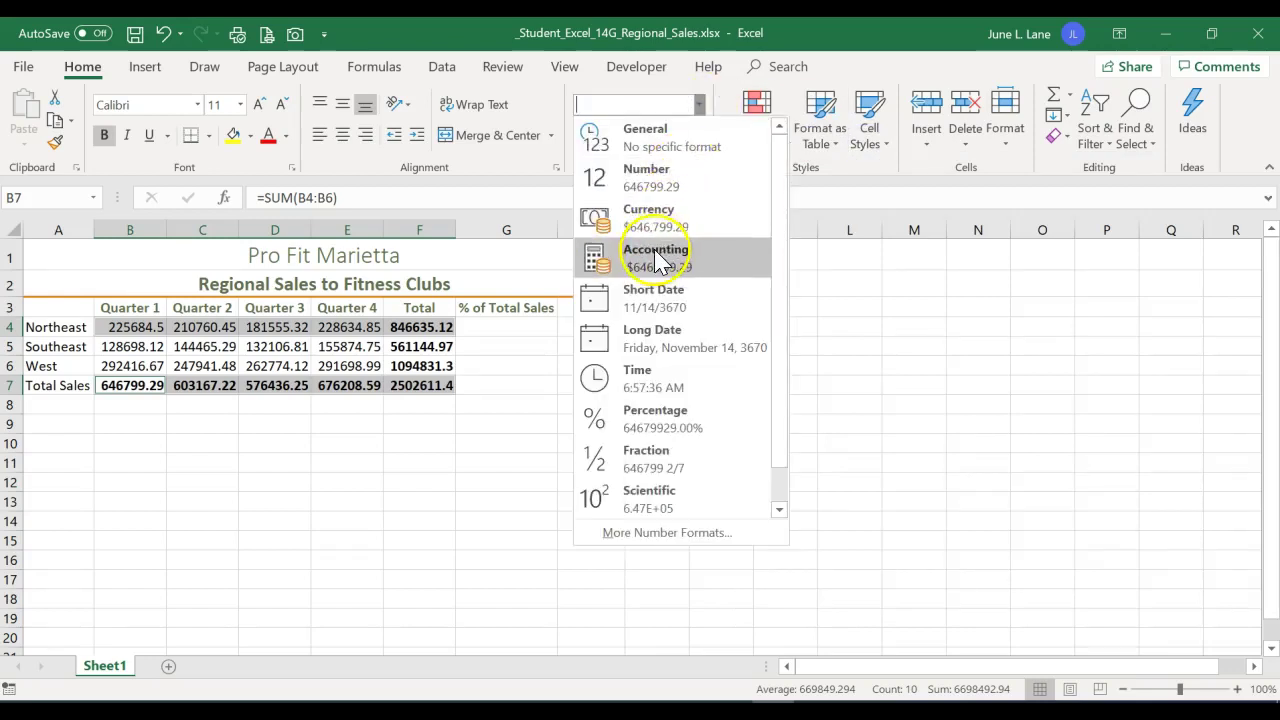
click(658, 251)
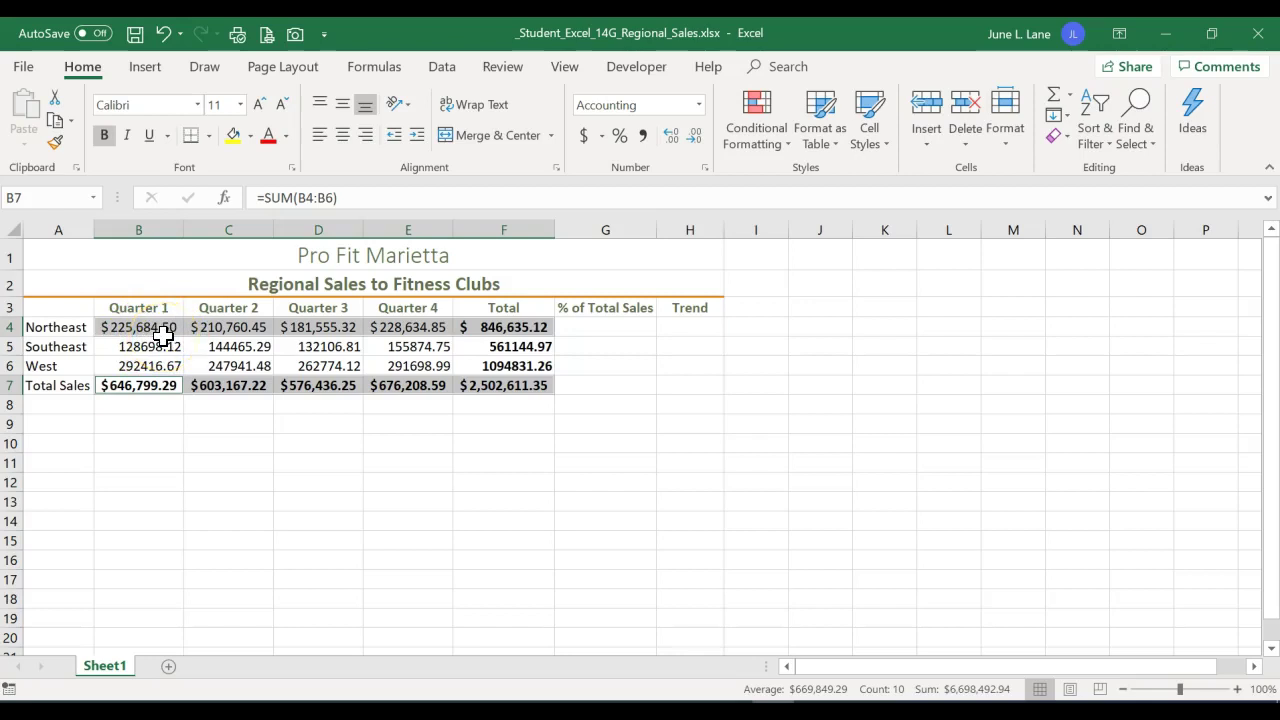
Apply the Comma Style to the Southeast and West sales in B5:F6
drag(110, 346, 498, 362)
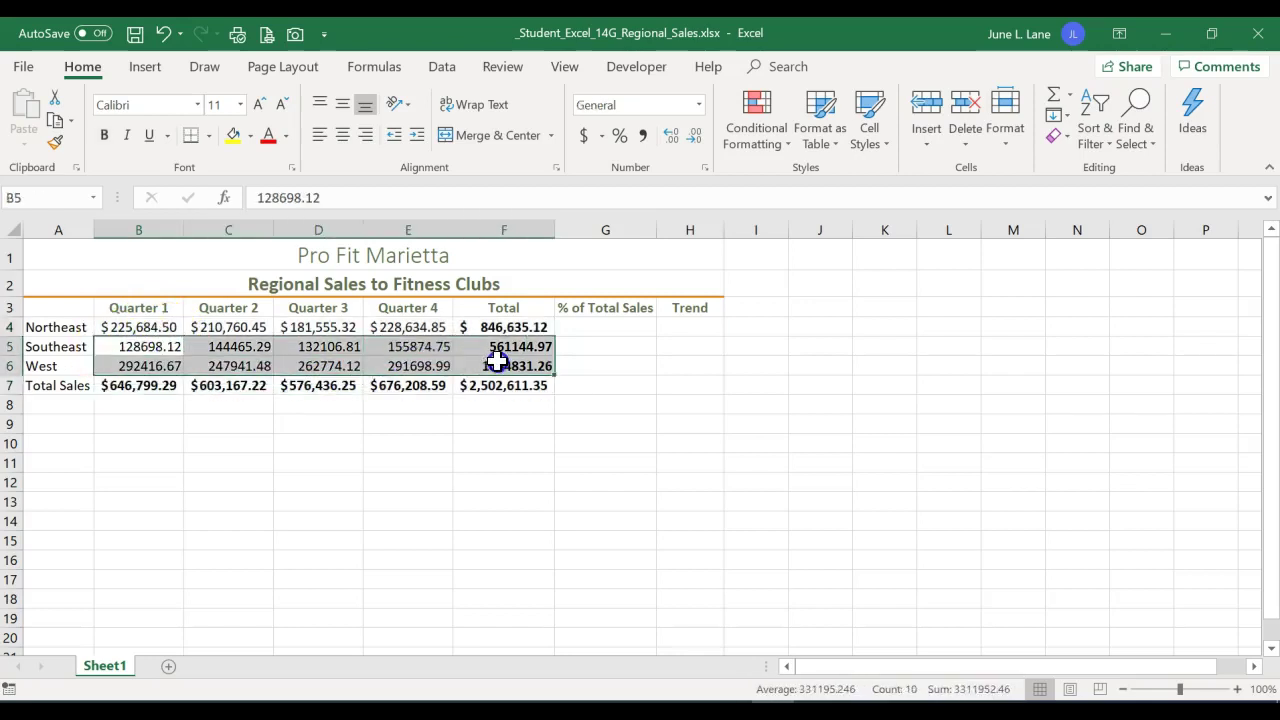
click(640, 137)
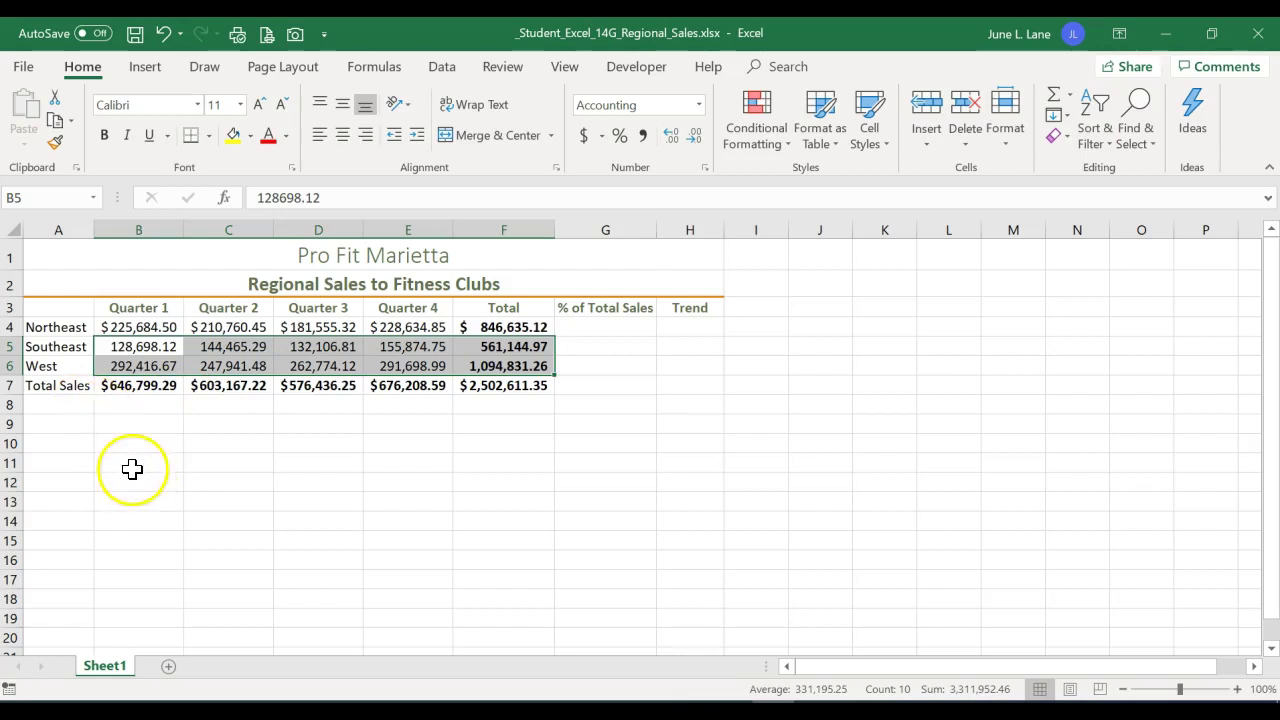
click(140, 443)
Apply the Total cell style to the Total Sales figures in B7:F7
drag(136, 384, 470, 395)
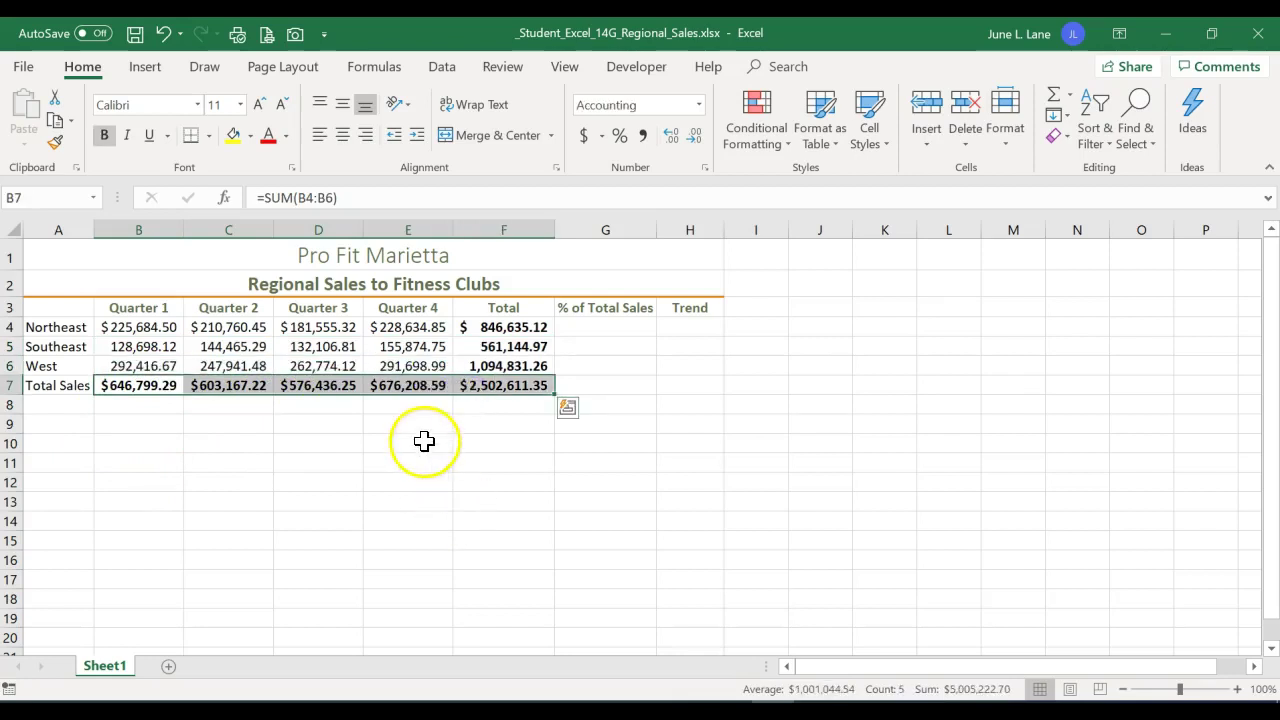
click(866, 150)
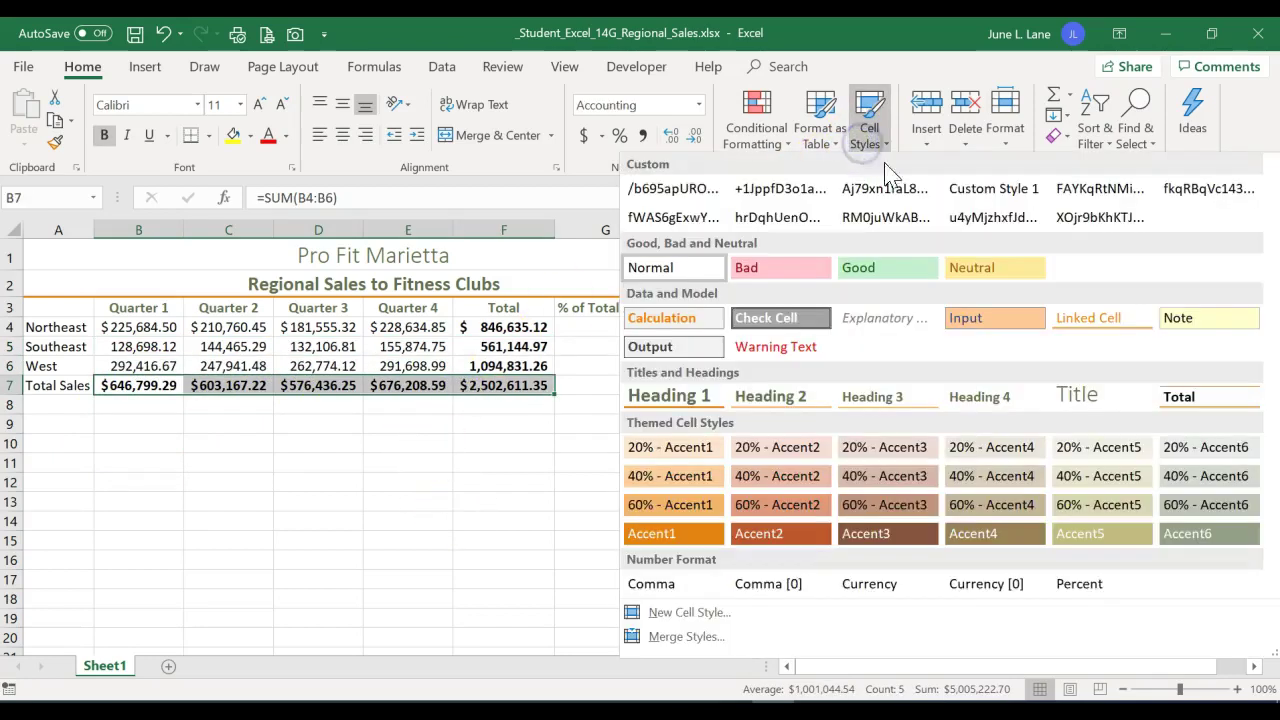
click(1212, 406)
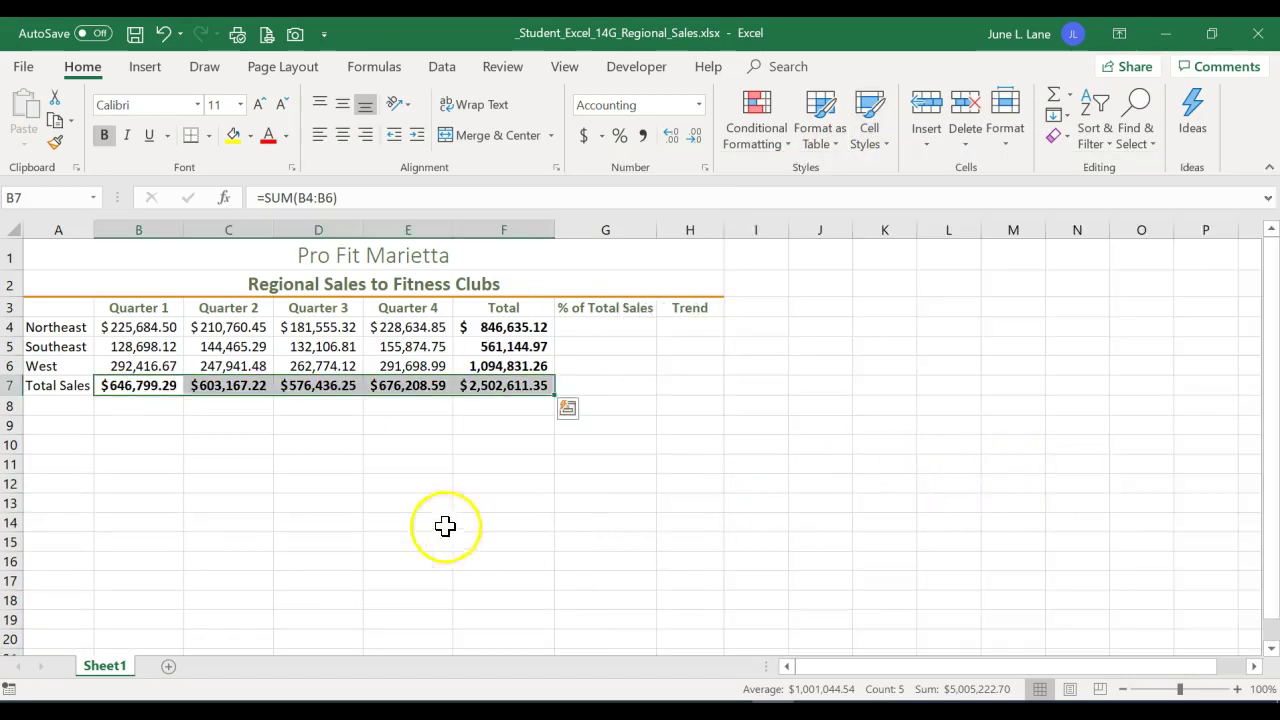
Insert a blank row above the West row, at row 6 of the sales table
click(286, 482)
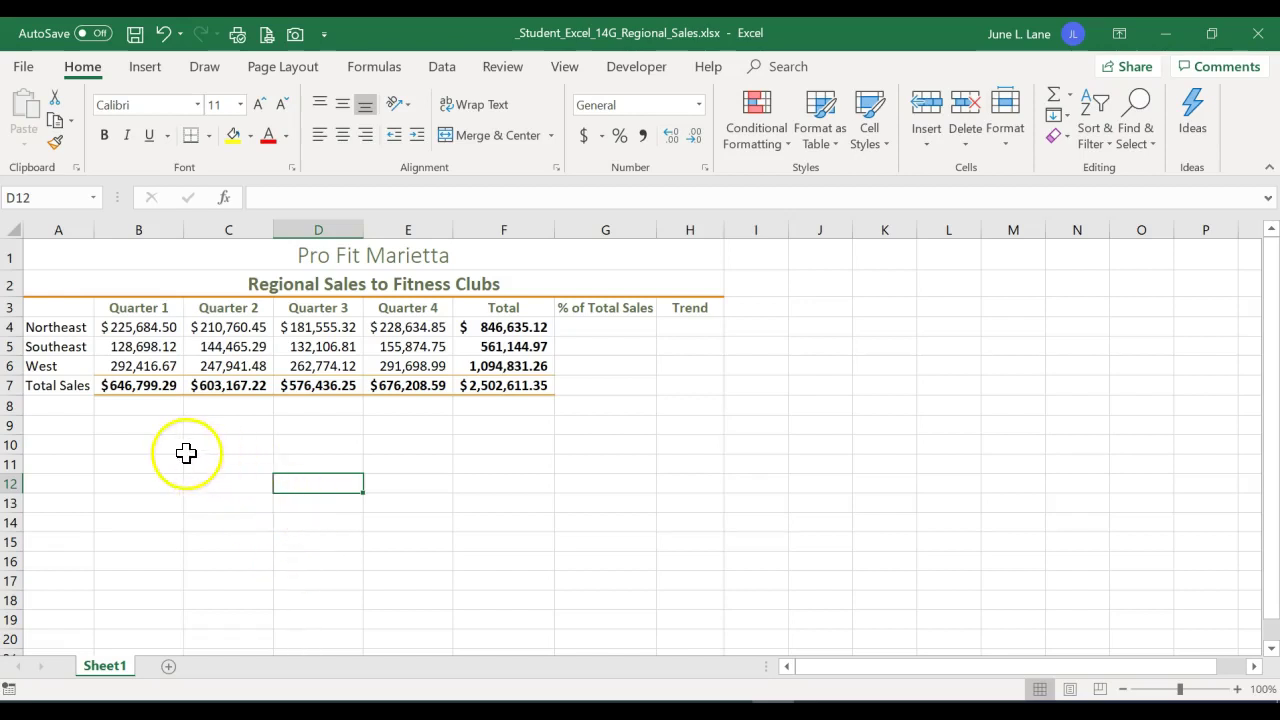
click(16, 366)
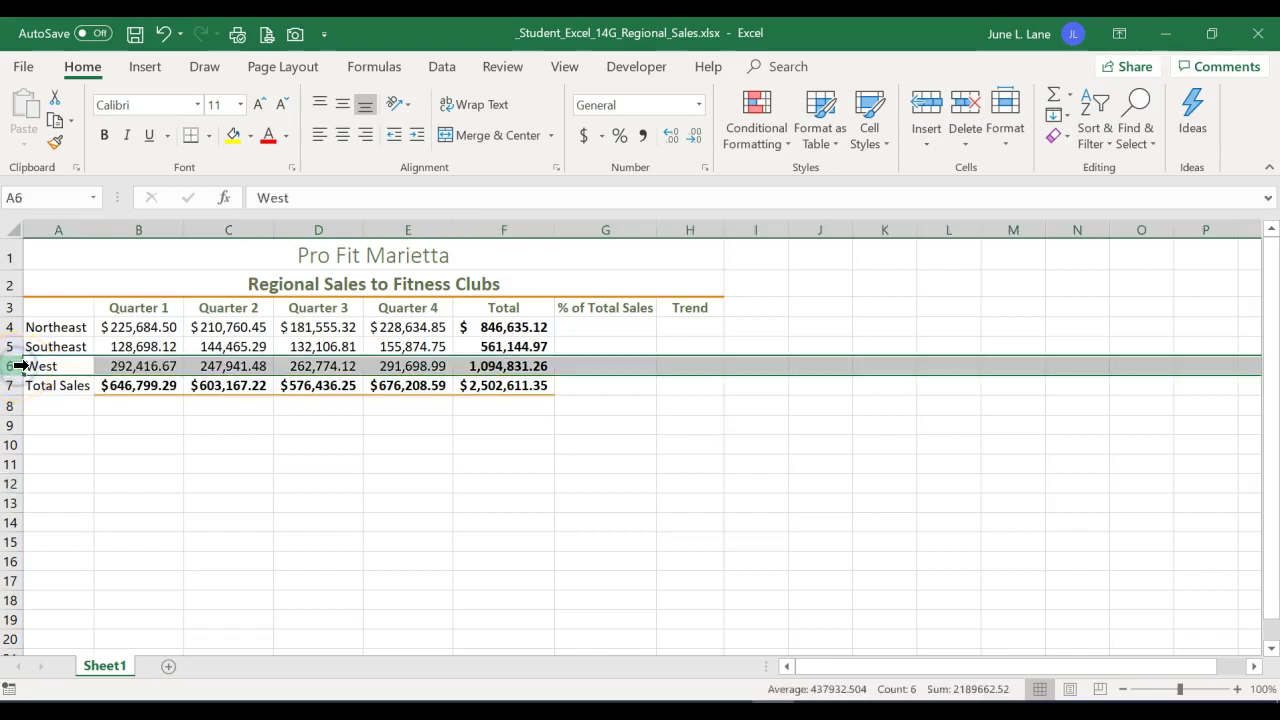
right_click(17, 366)
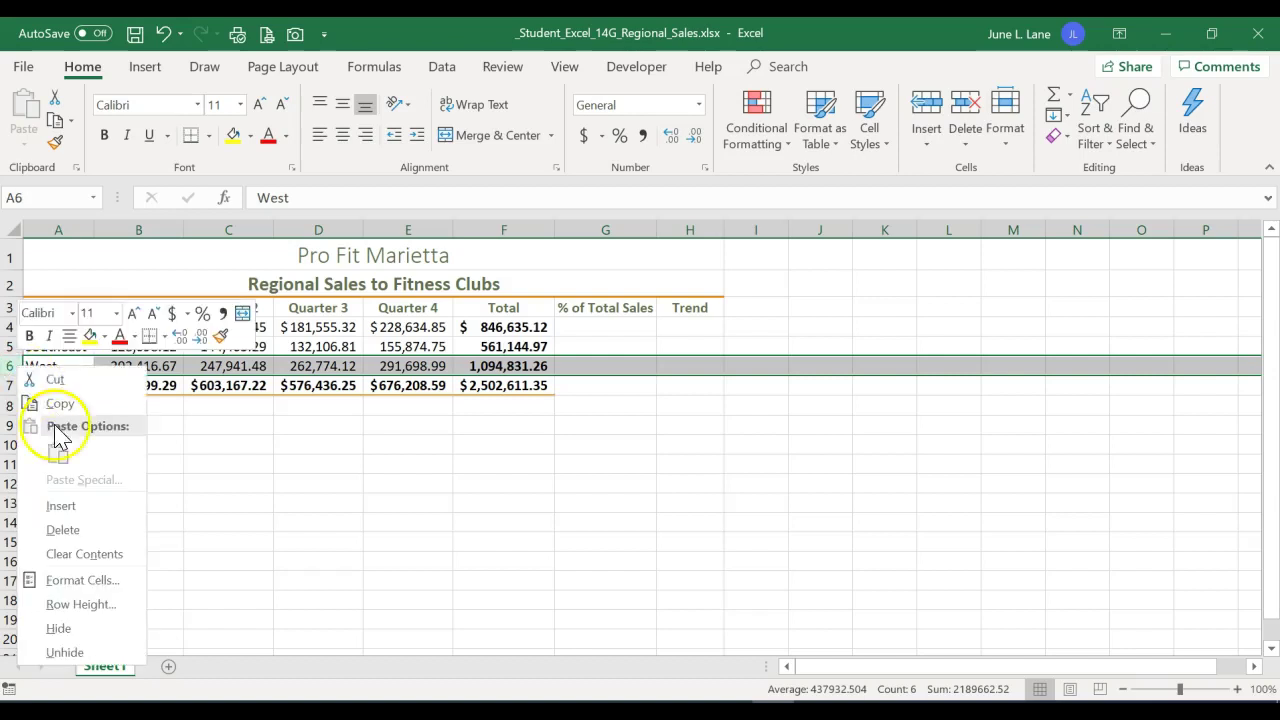
click(60, 506)
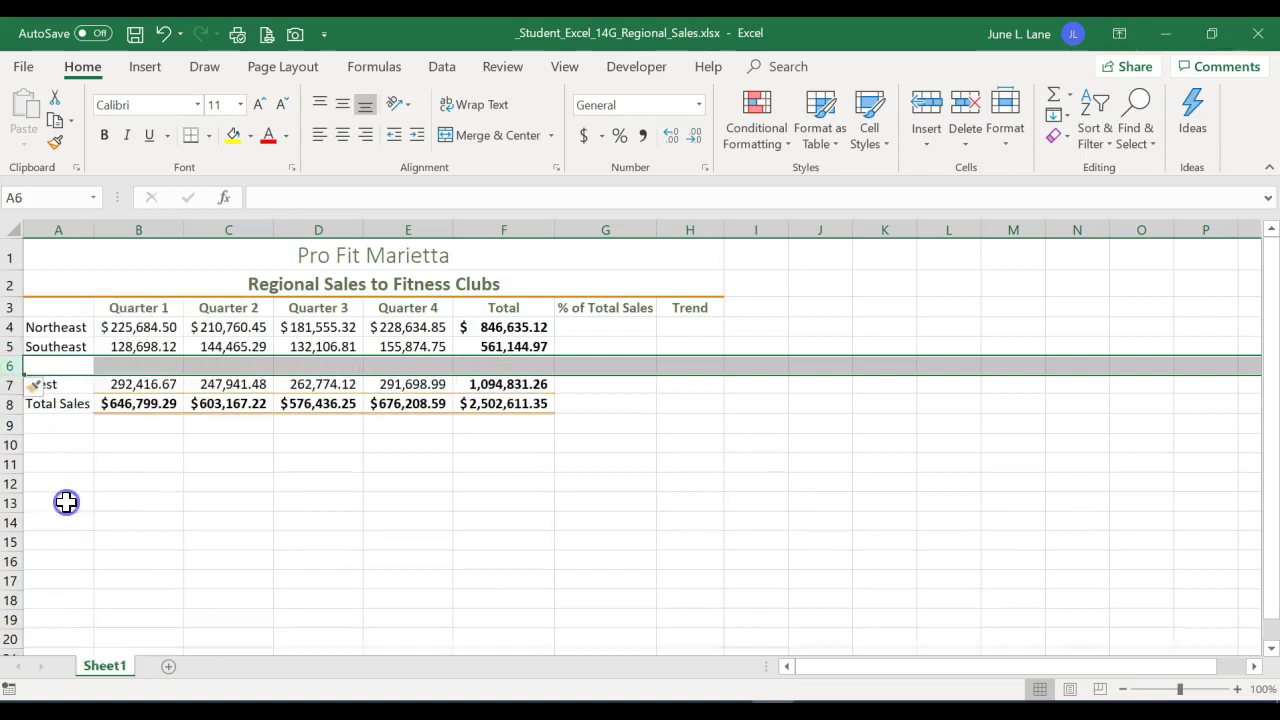
Enter Midwest as the region label for the blank row in A6
click(67, 365)
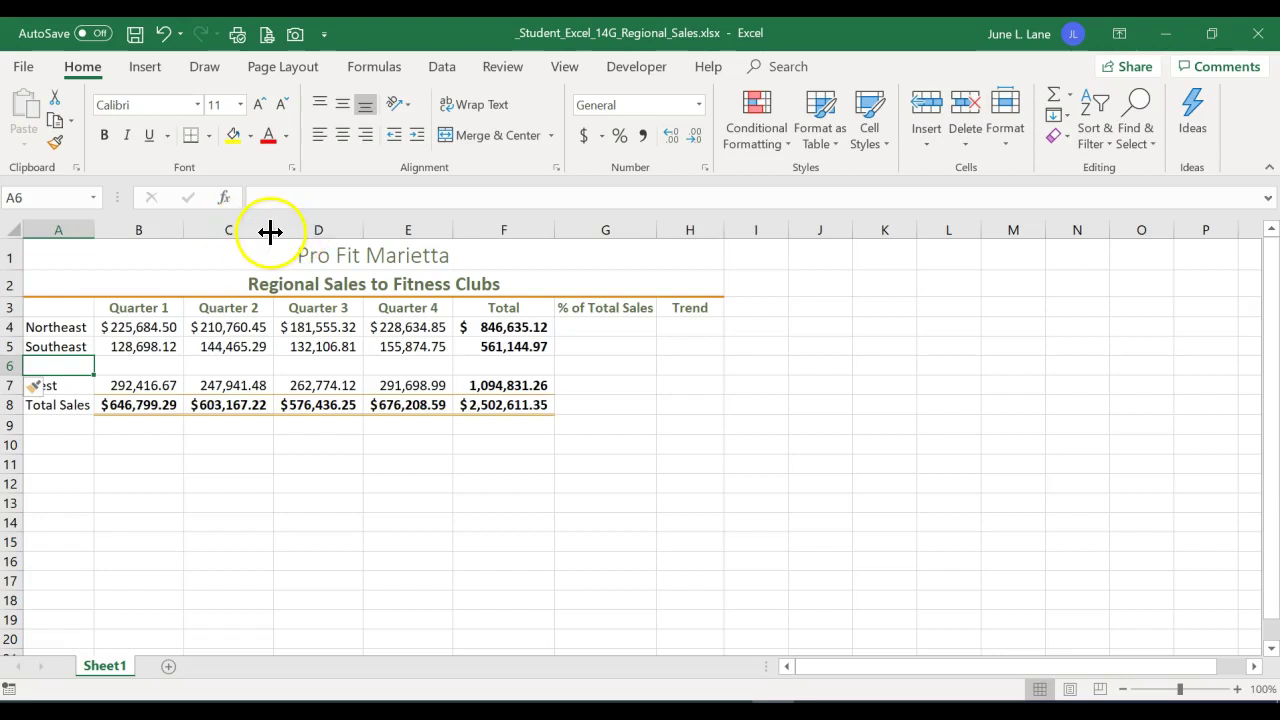
click(63, 368)
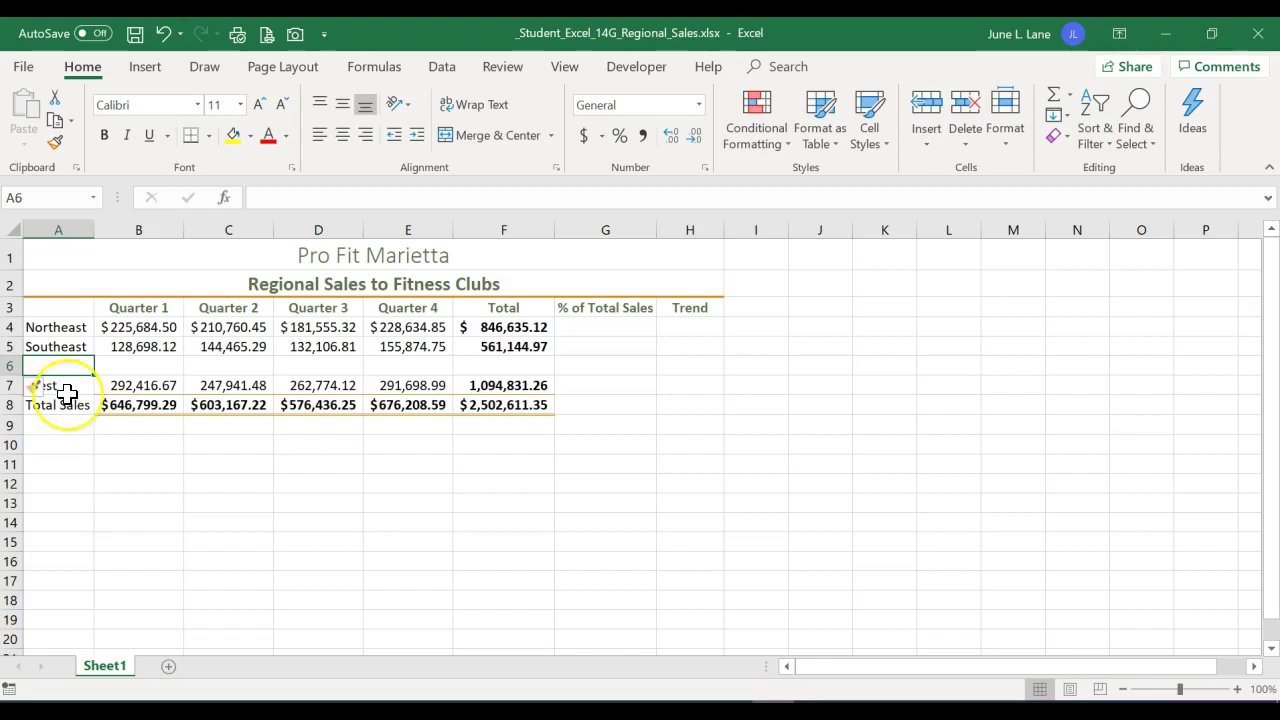
text(Midwest)
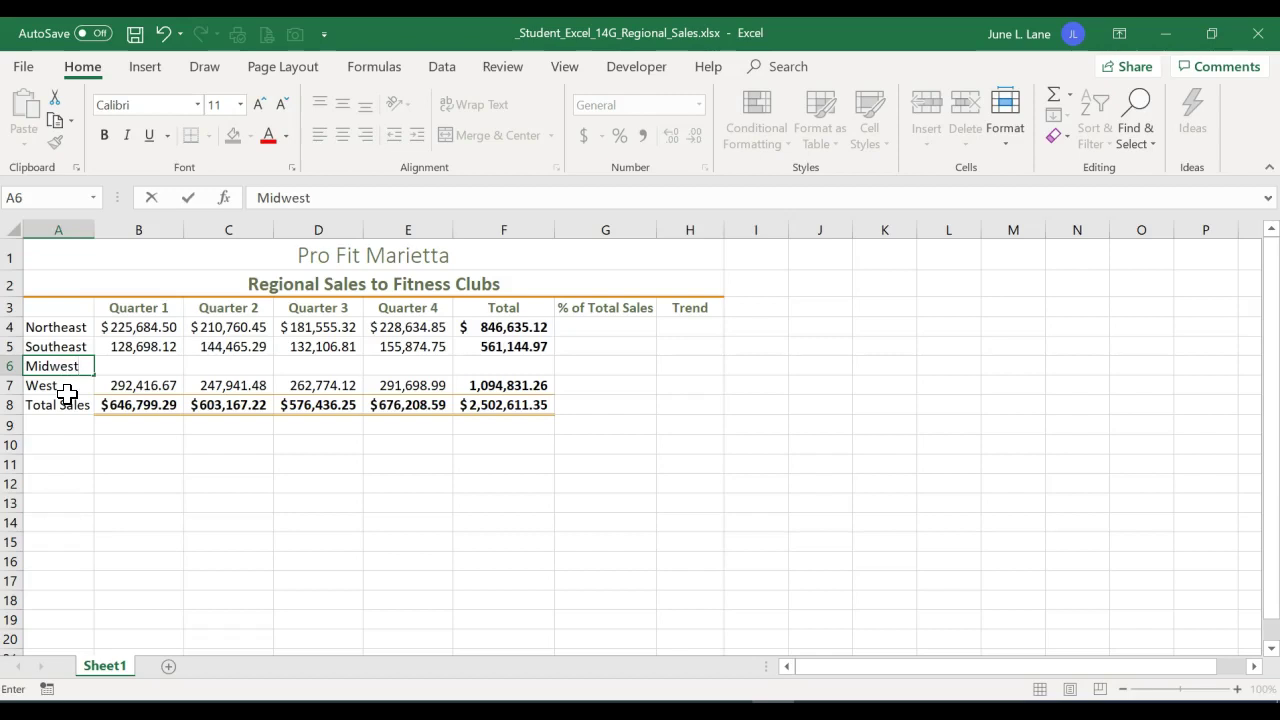
key(Tab)
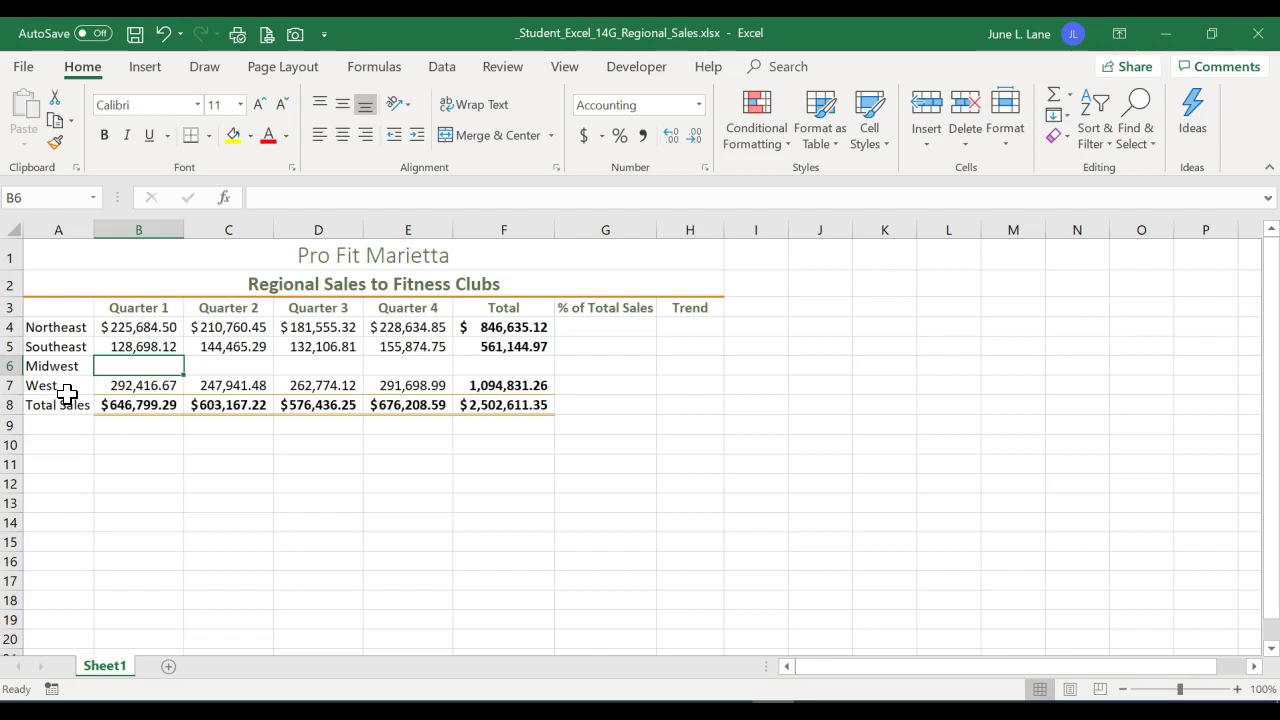
Enter the Midwest sales for Quarter 1 as 110,985.45 and Quarter 2 as 118,674.91 in B6:C6
text(110)
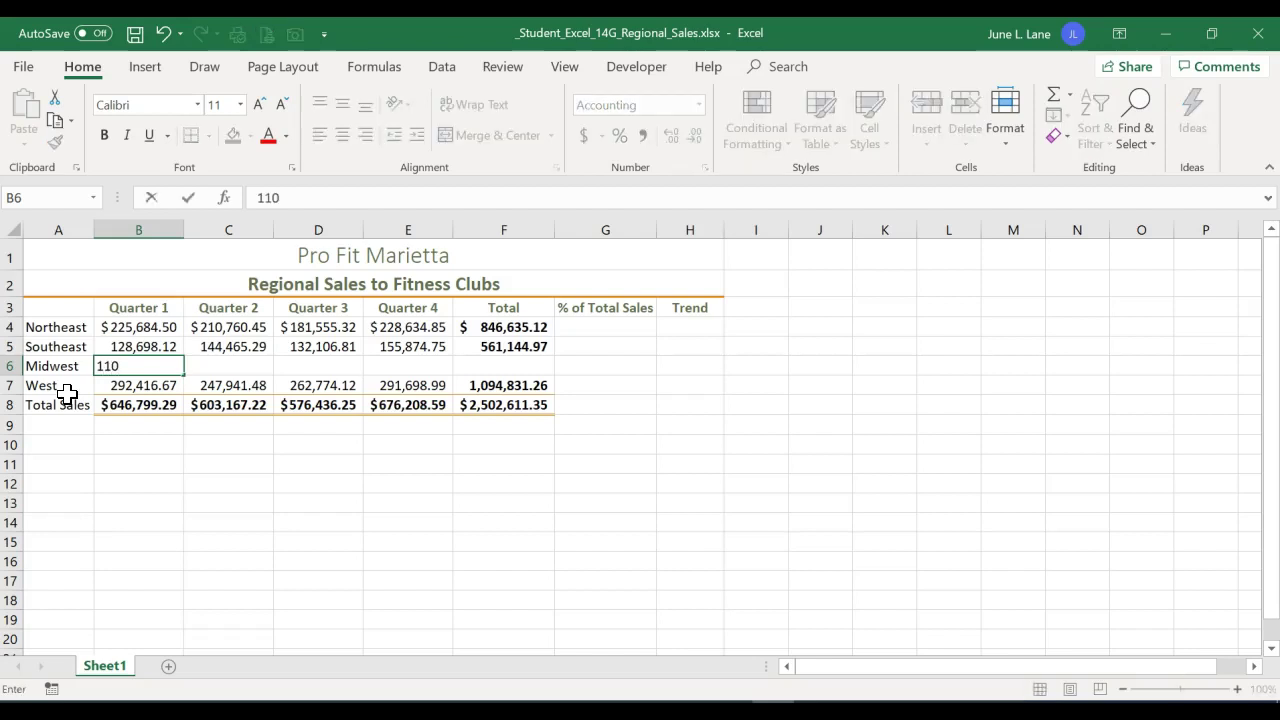
text(,985.45)
key(Tab)
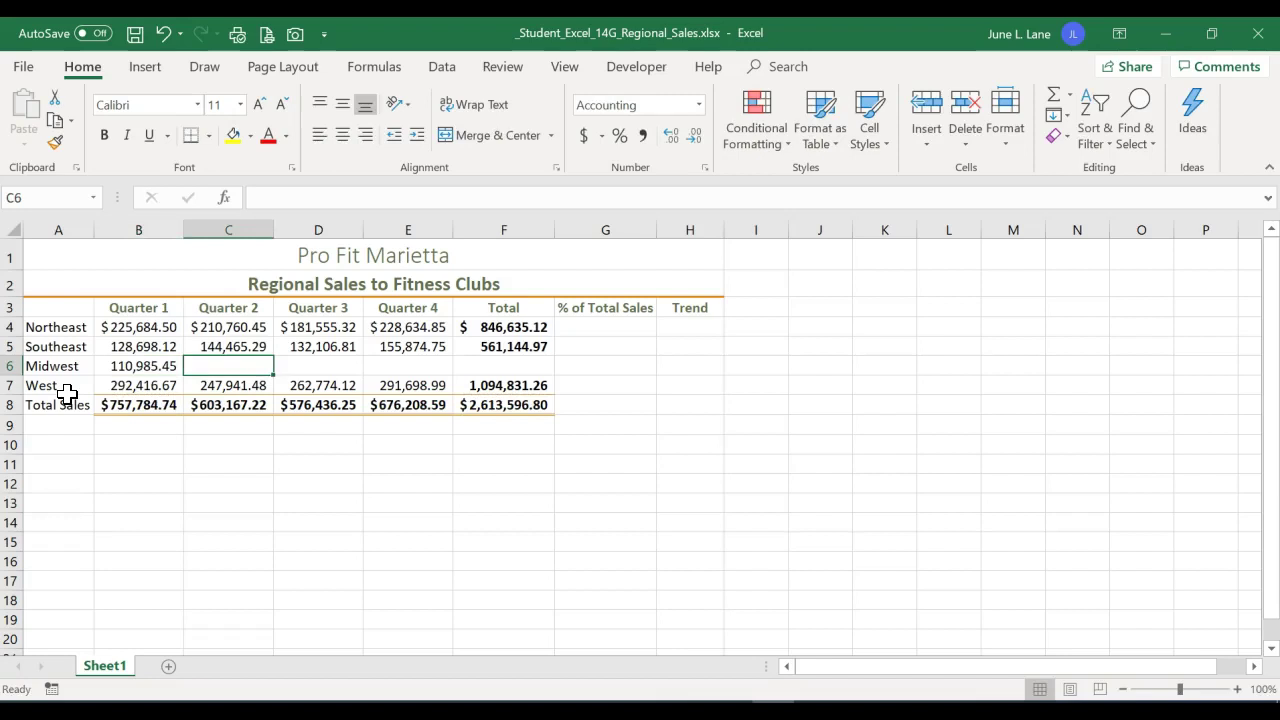
text(11)
text(8,)
text(6)
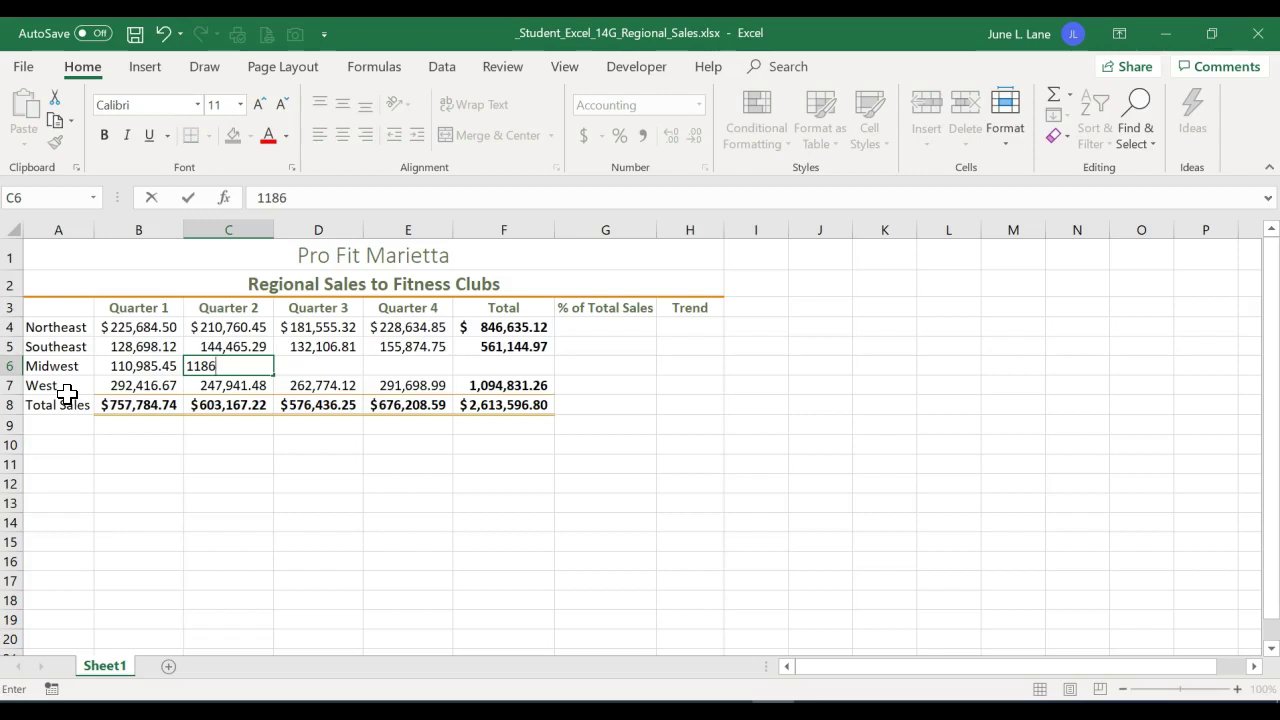
text(74.91)
key(Tab)
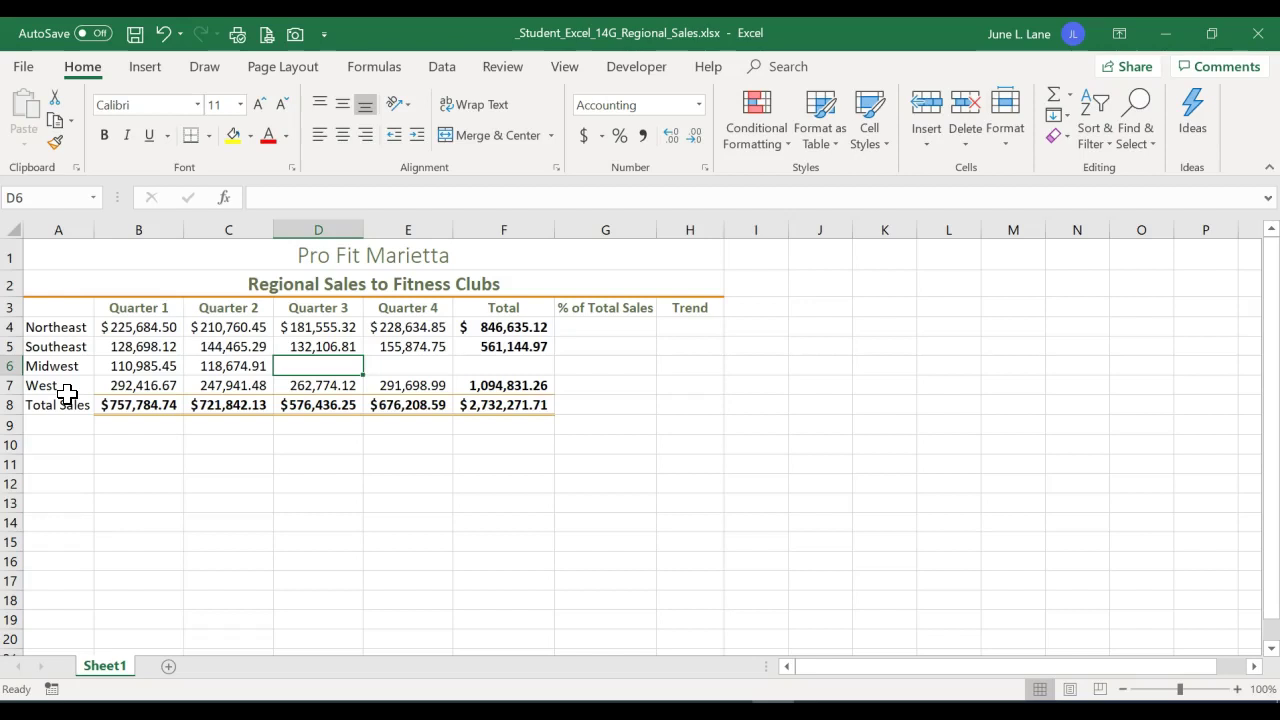
Enter the Midwest sales for Quarter 3 as 100548.5 and Quarter 4 as 120621.17 in D6:E6
text(100)
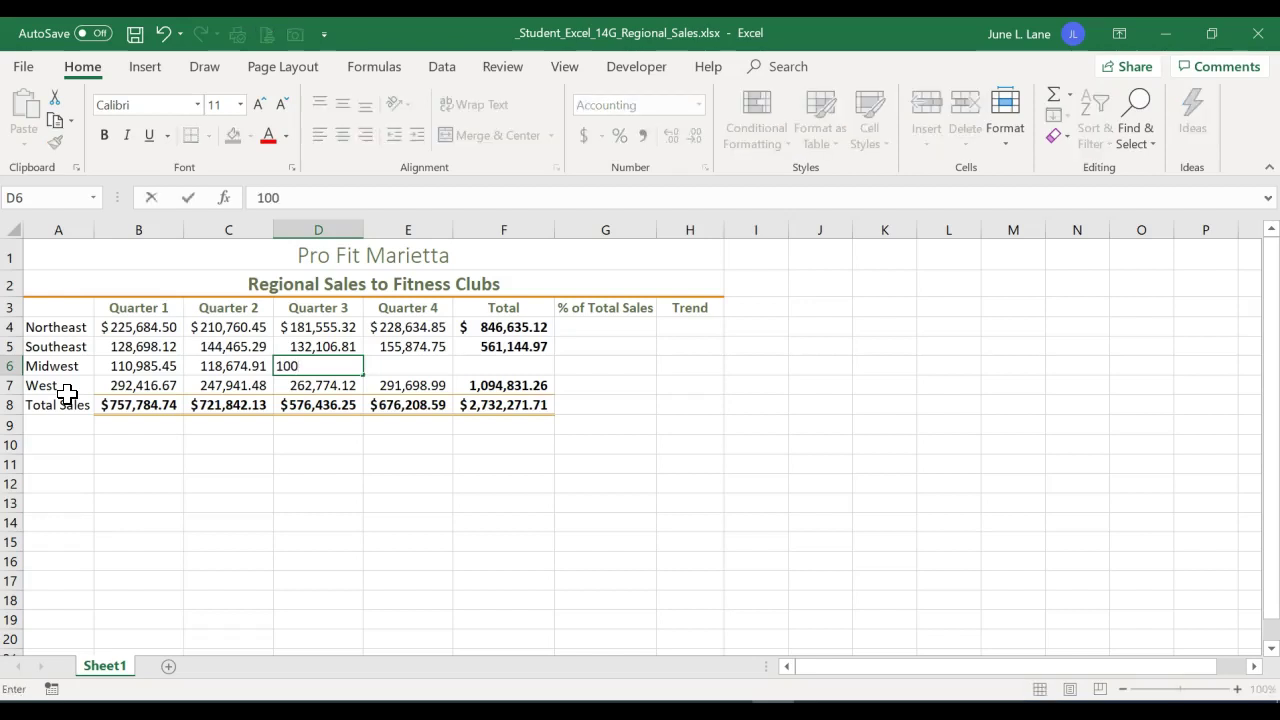
text(548.5)
key(Tab)
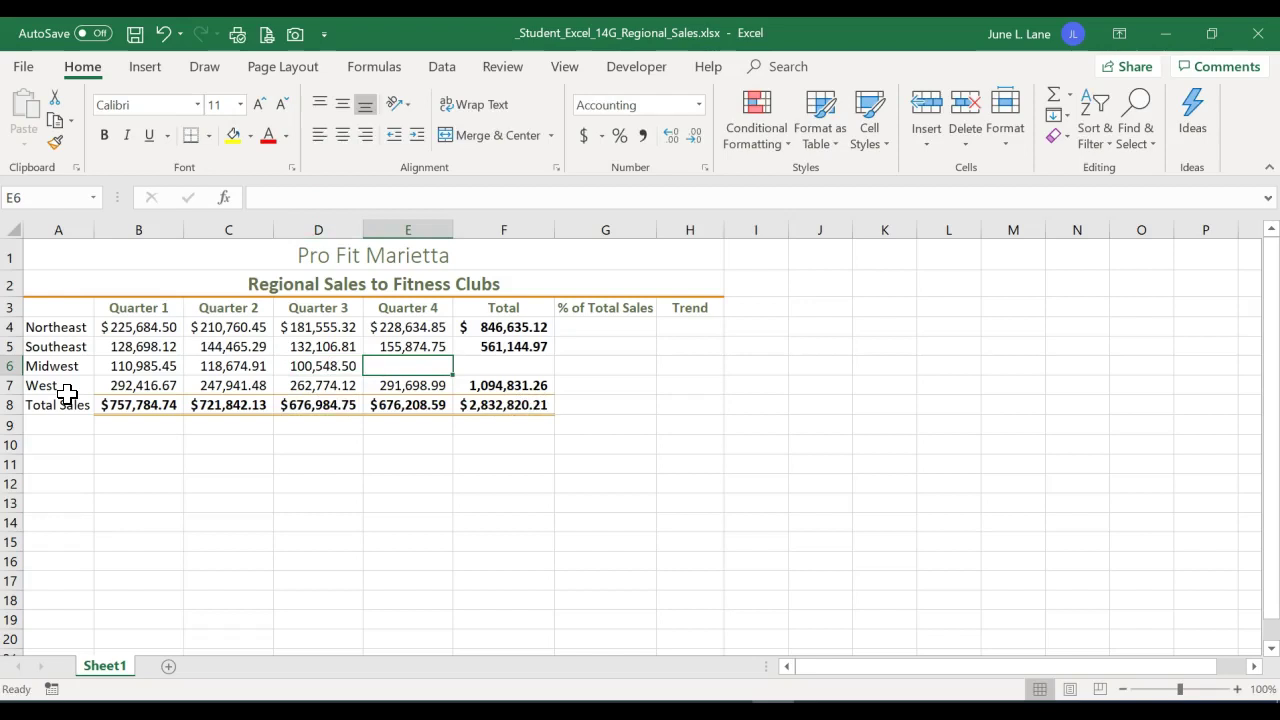
text(120)
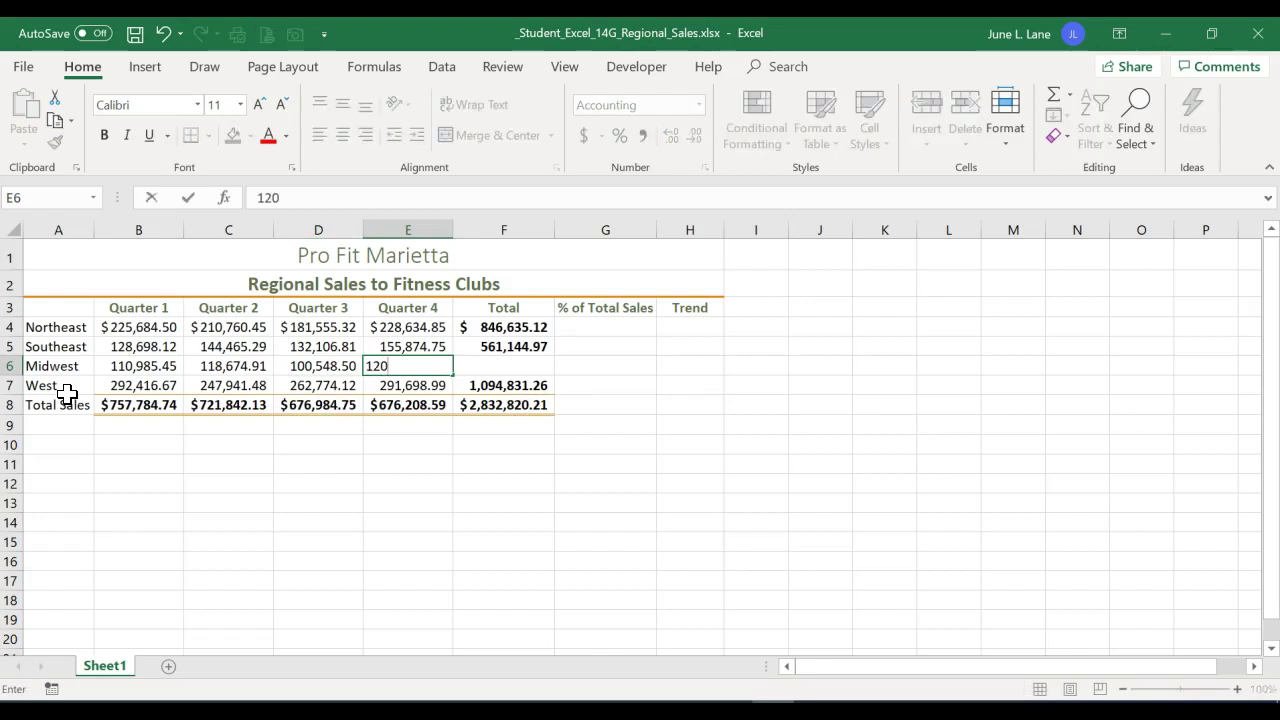
text(621.17)
key(Tab)
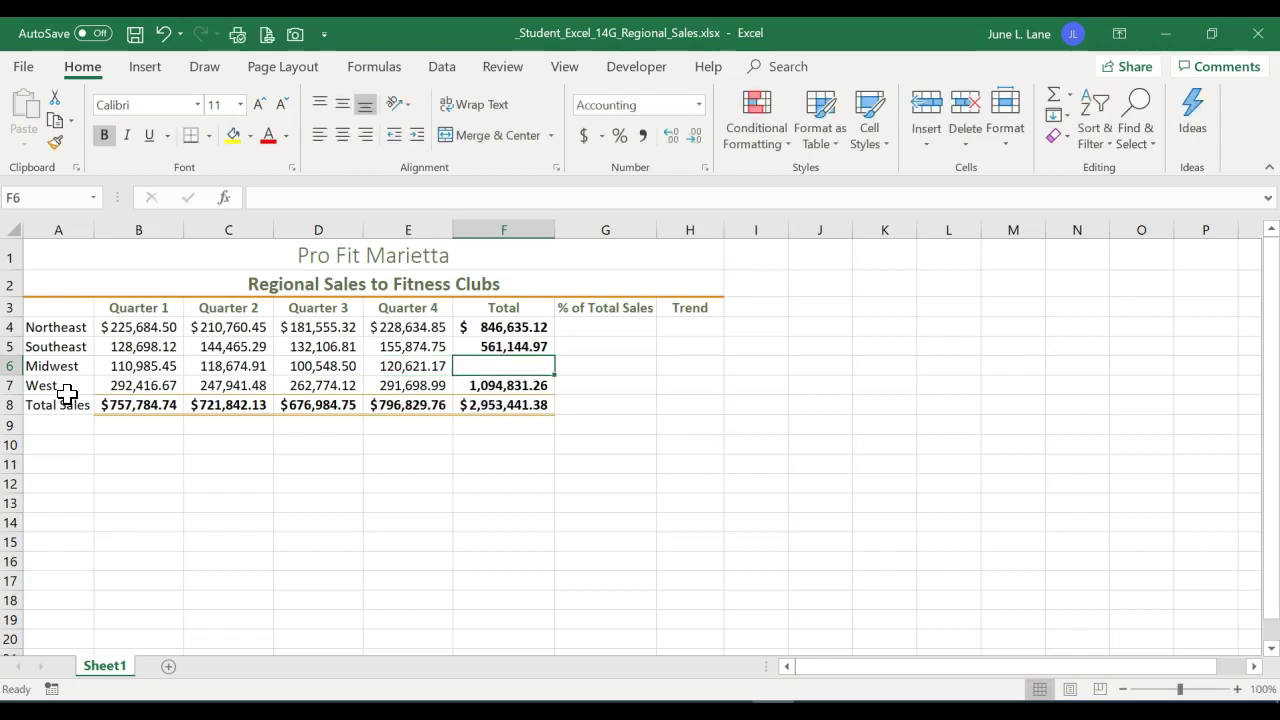
Copy the Southeast total formula from F5 down to the Midwest total in F6
click(528, 346)
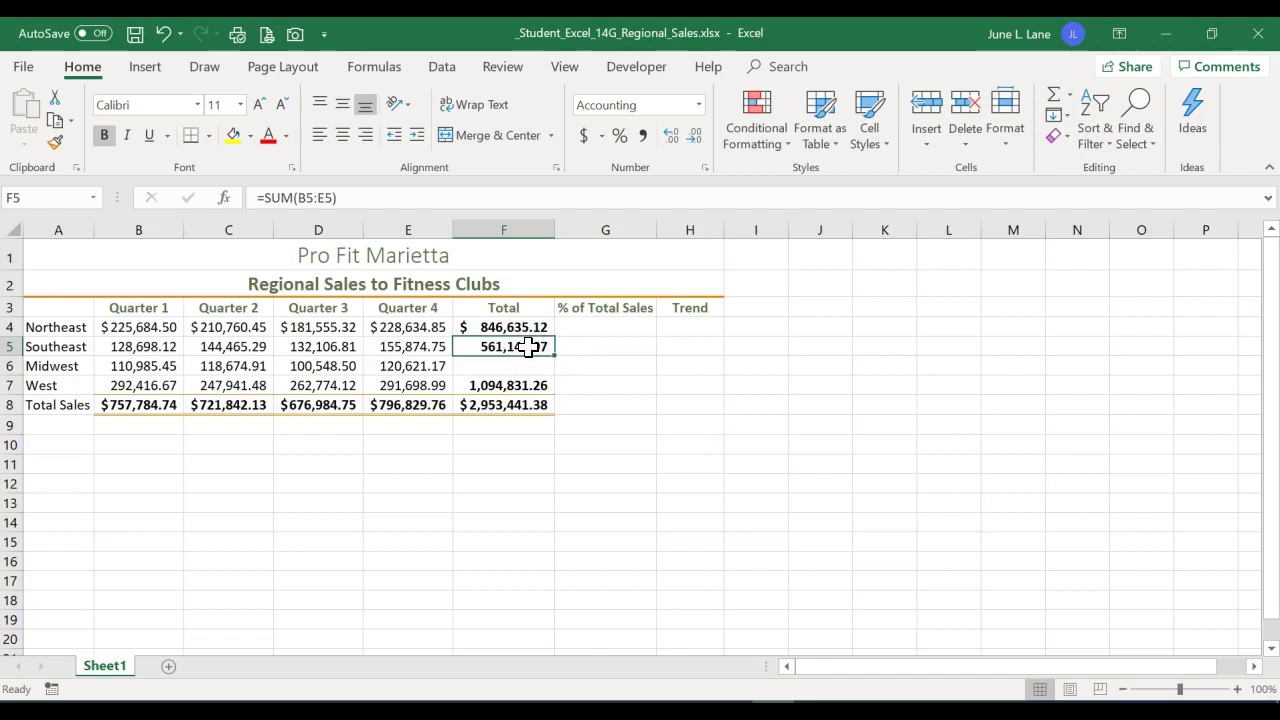
click(516, 347)
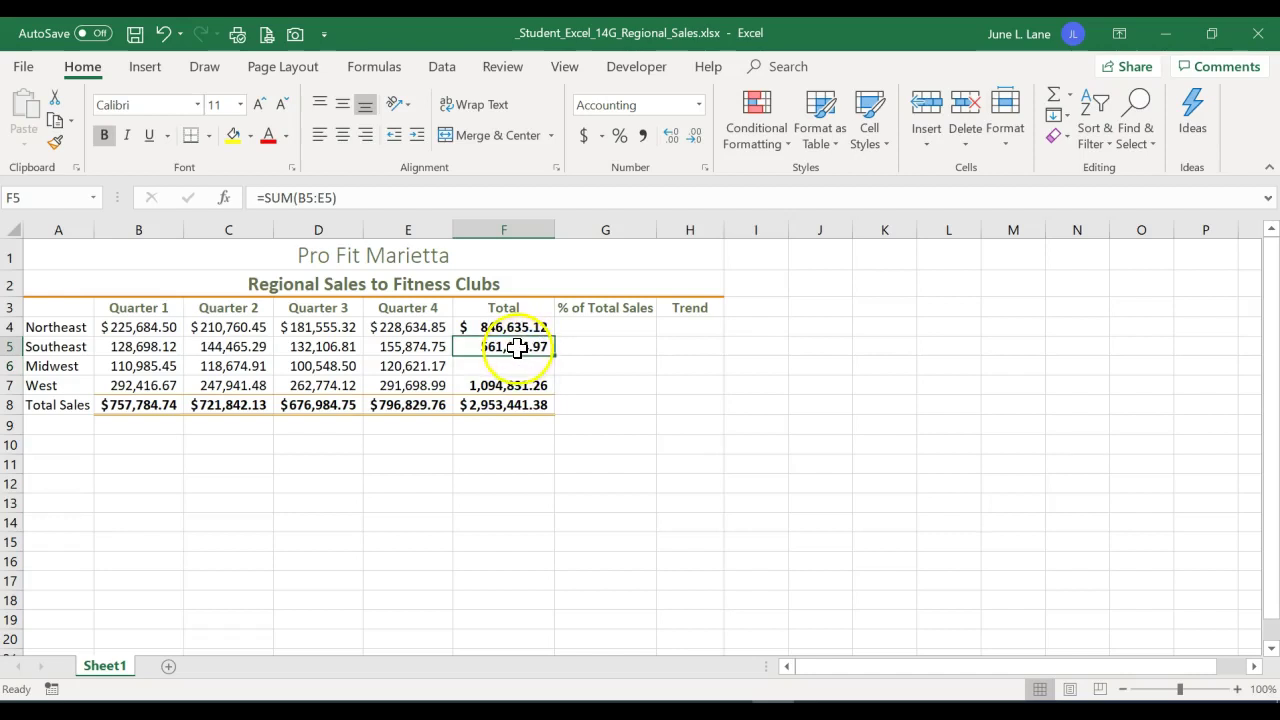
drag(554, 357, 554, 368)
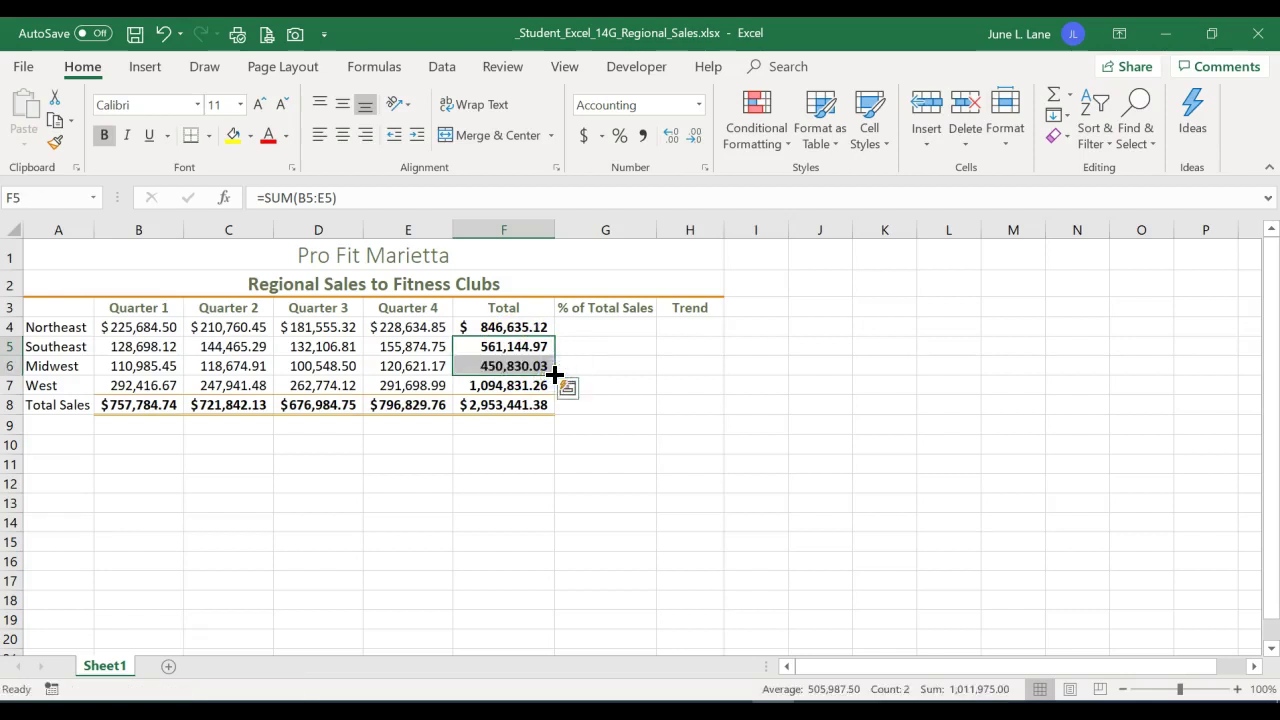
click(527, 366)
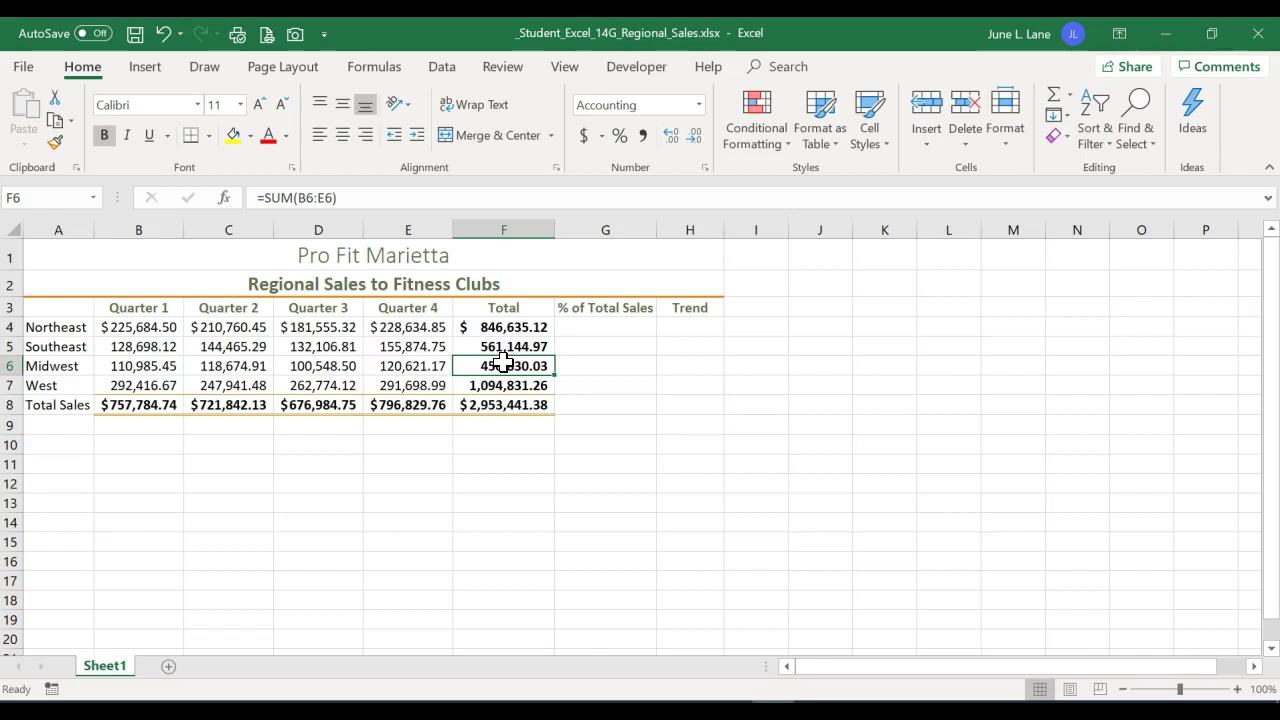
Enter the formula =F4/$F$8 in G4 for the Northeast percentage of total sales, with an absolute reference to F8
click(614, 326)
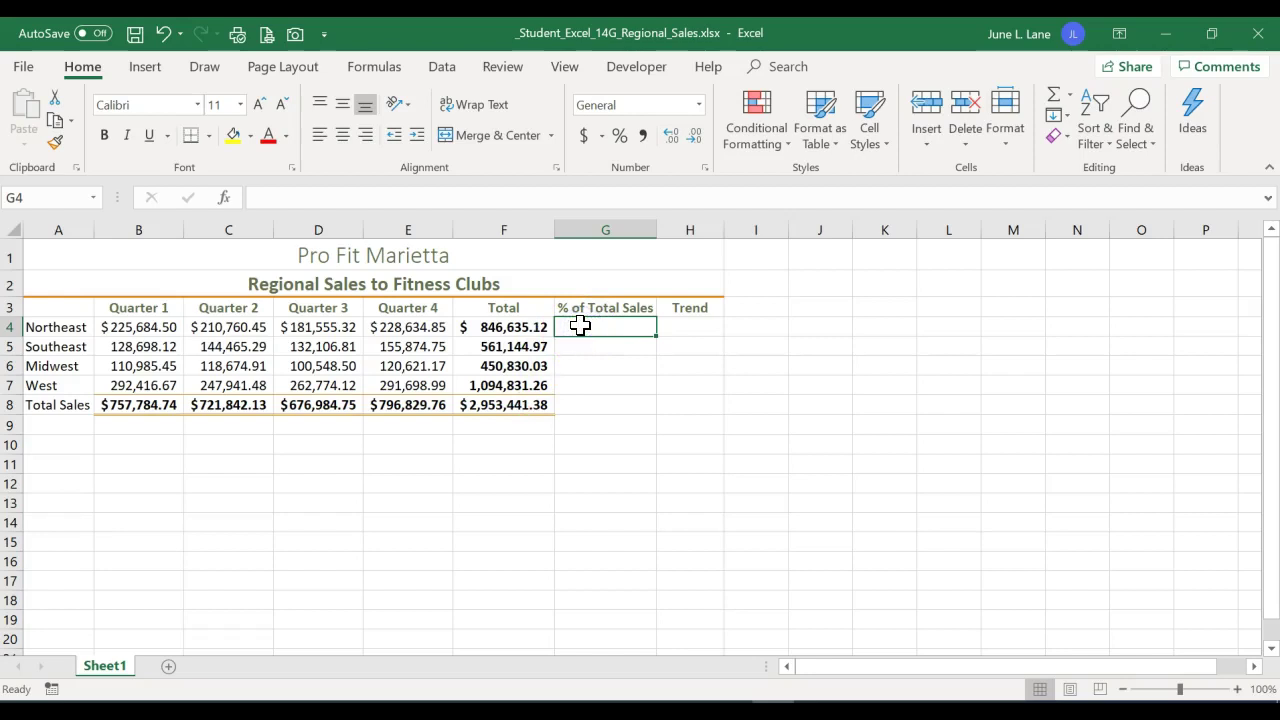
text(=)
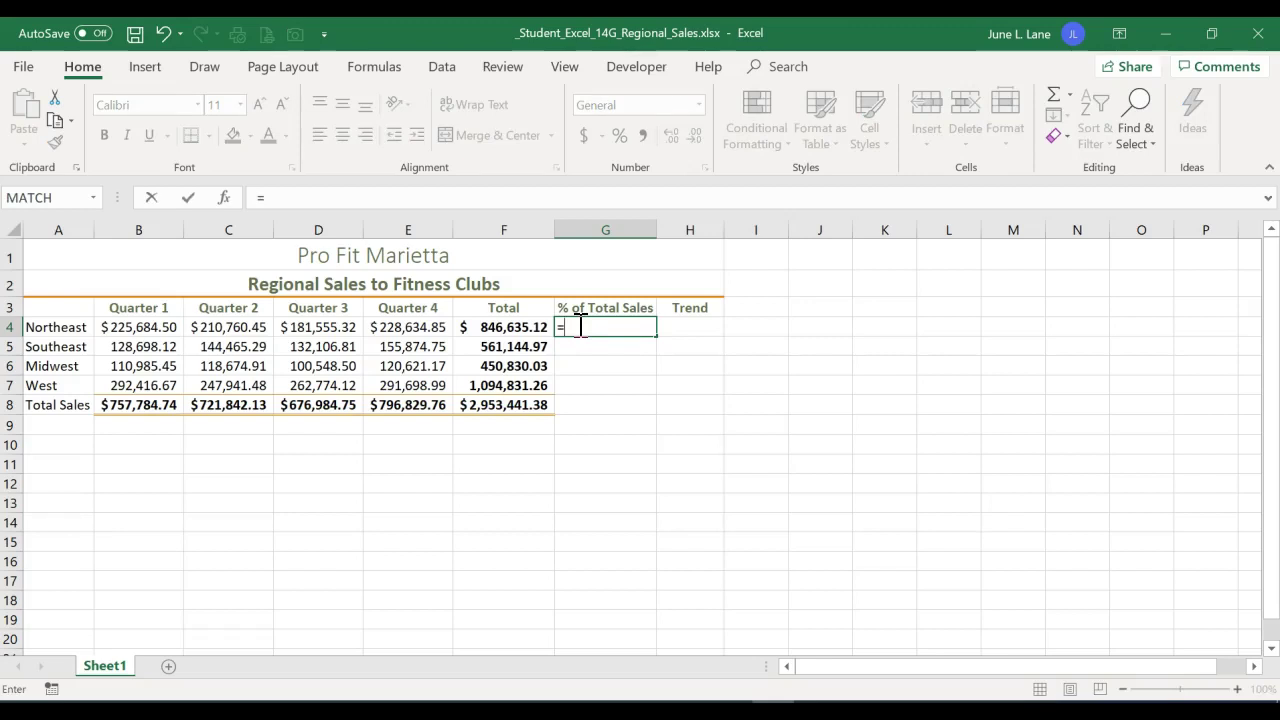
click(510, 327)
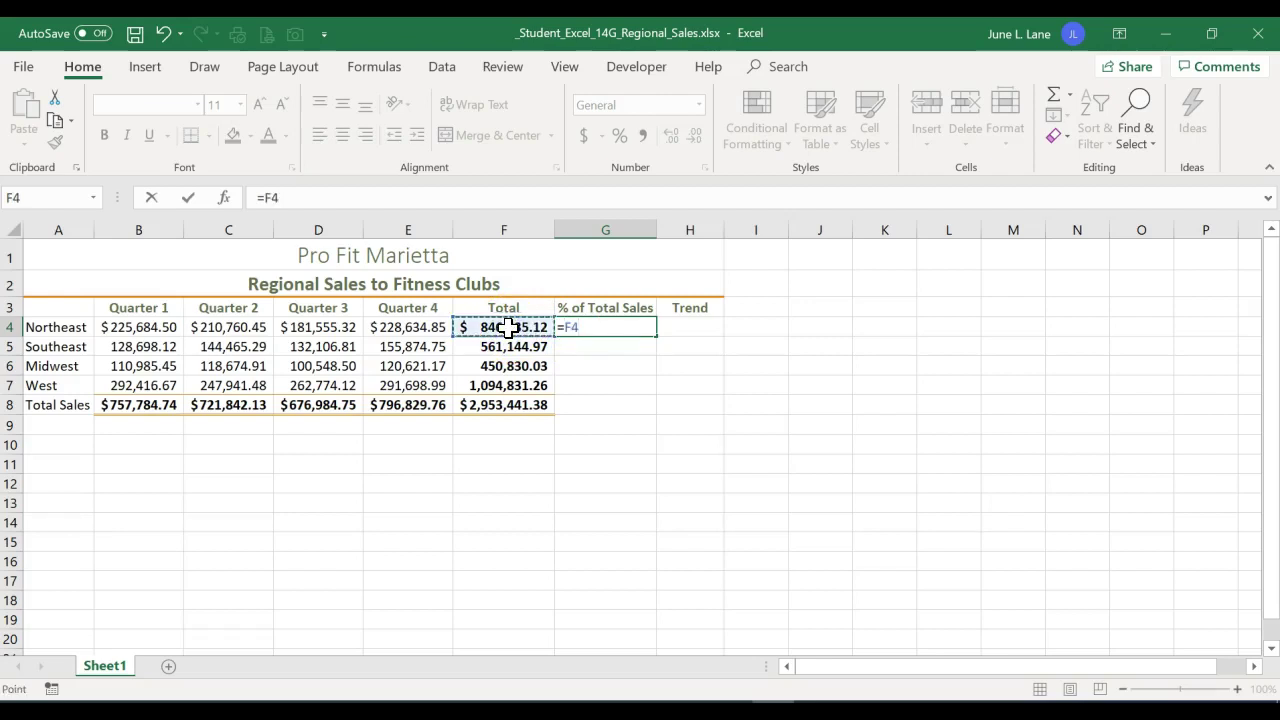
text(/)
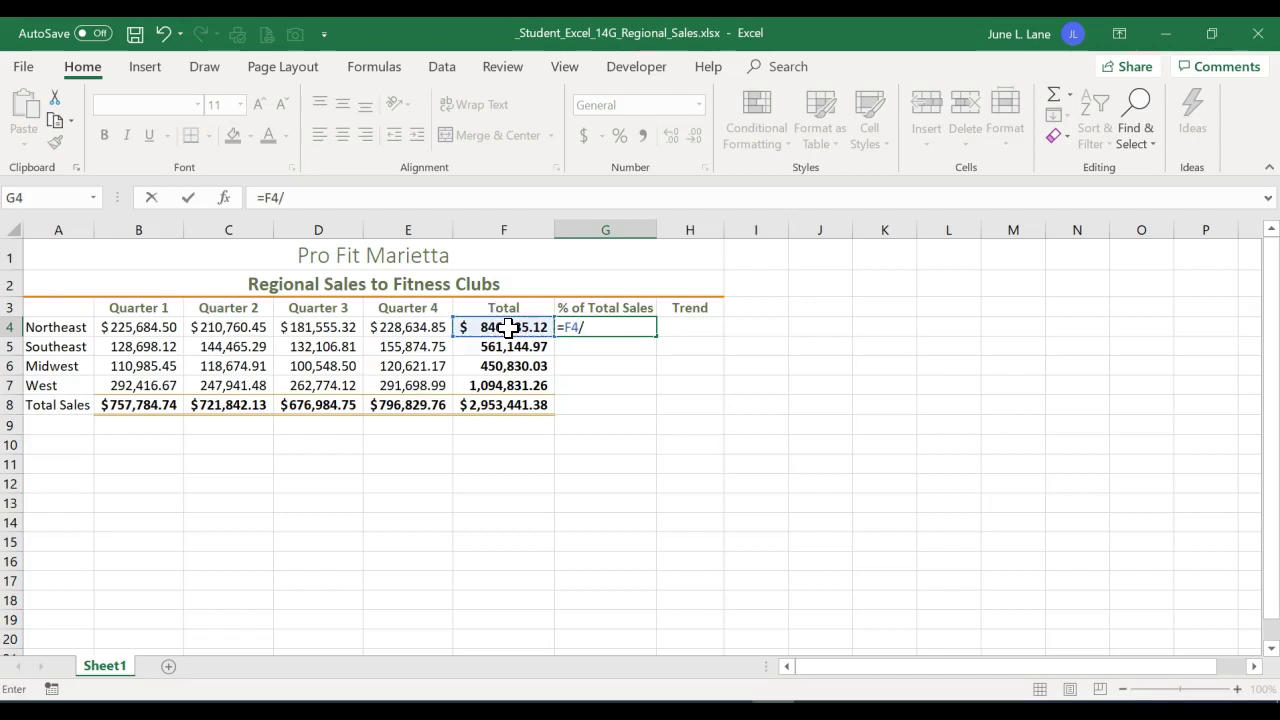
click(497, 410)
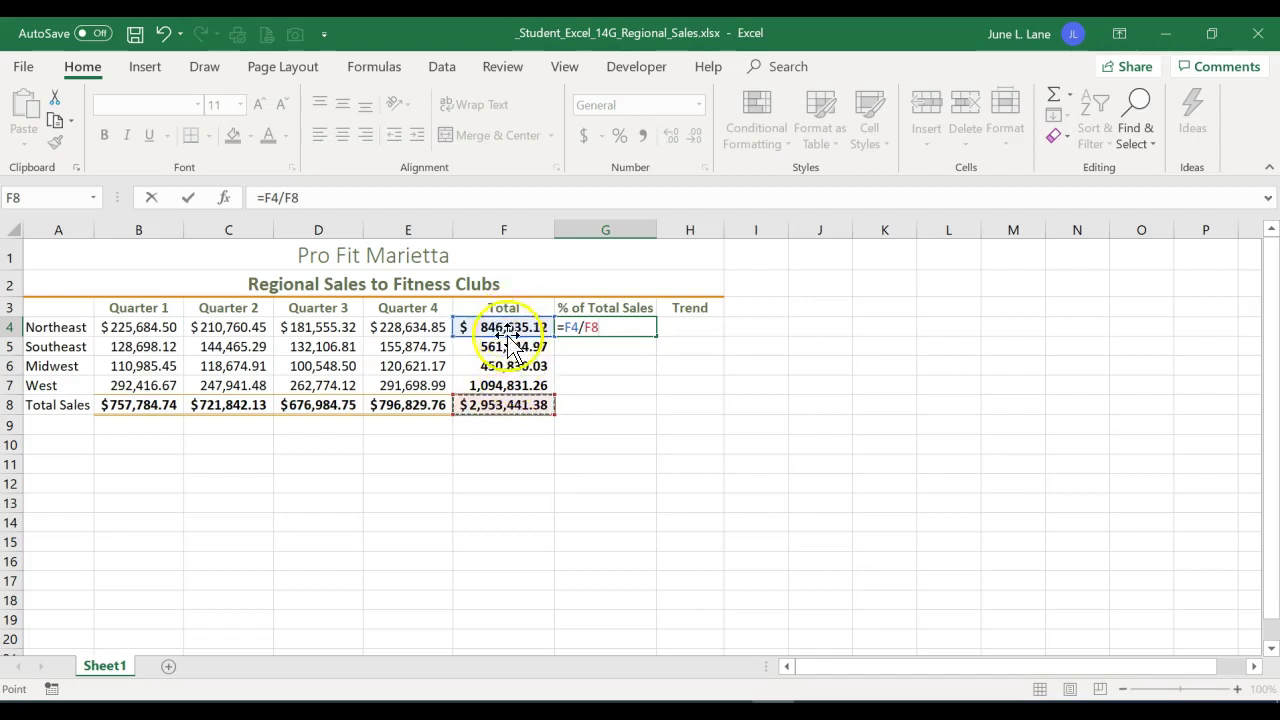
click(511, 408)
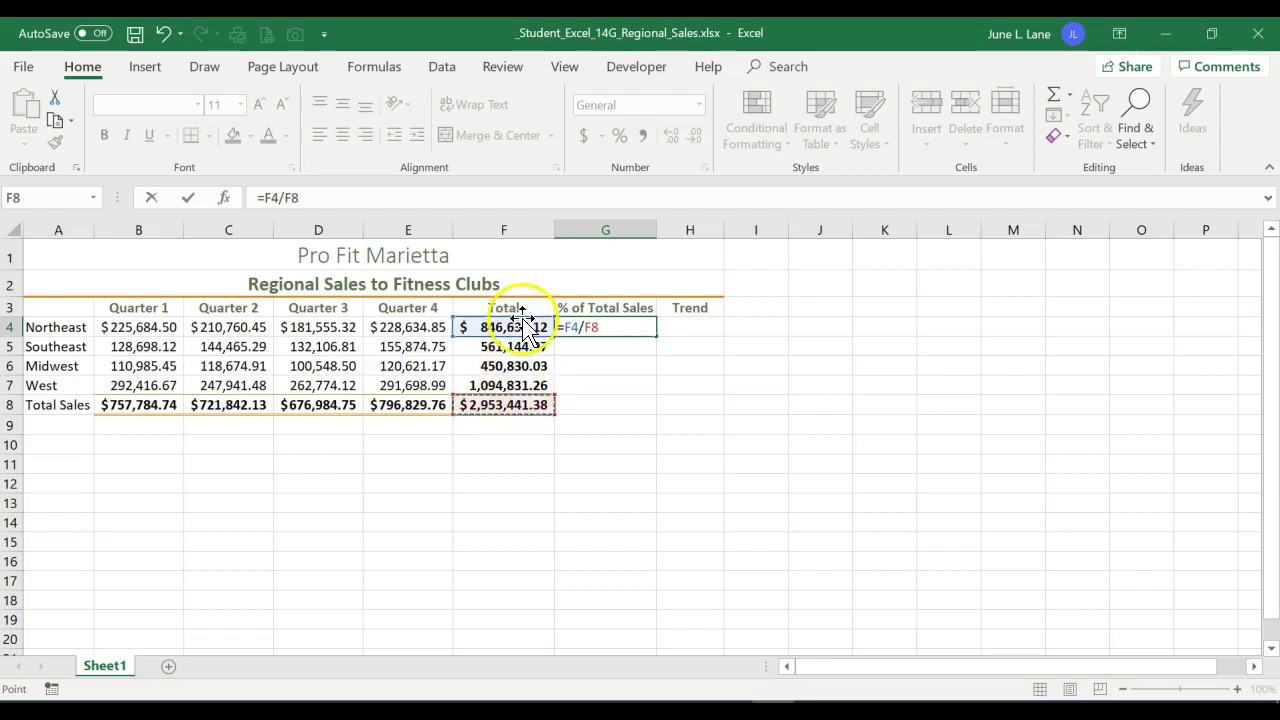
click(520, 404)
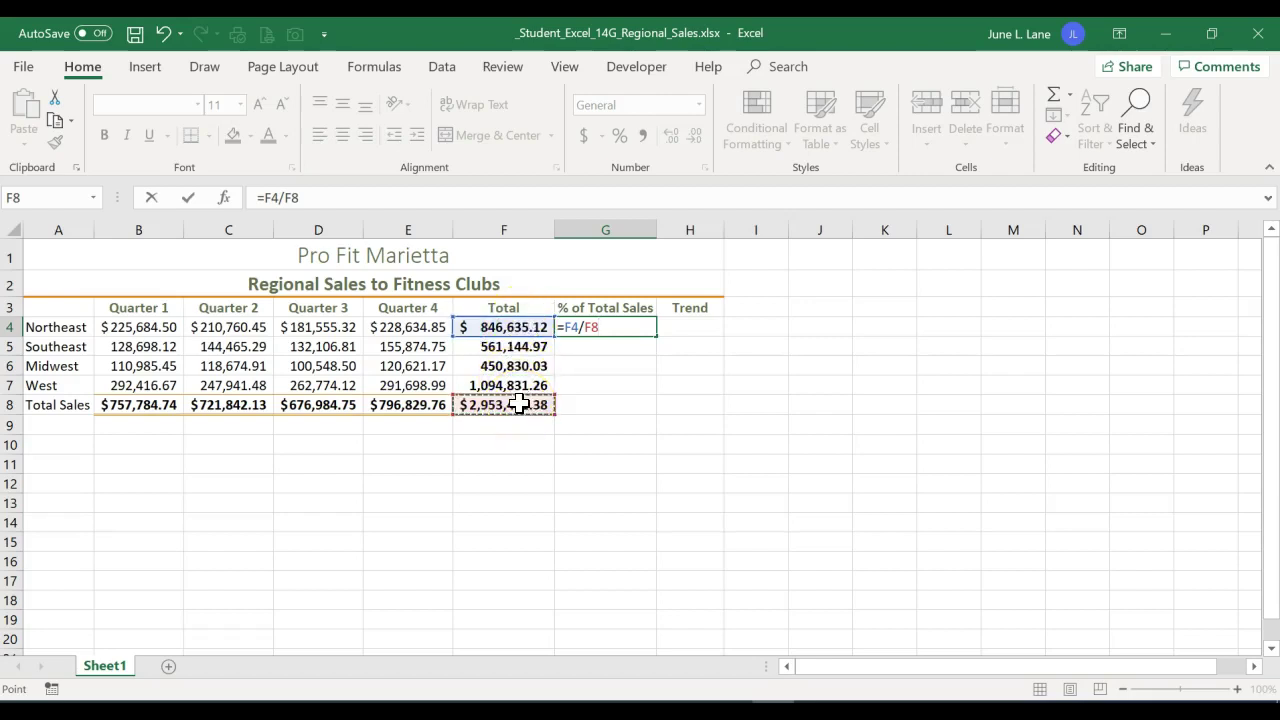
click(523, 404)
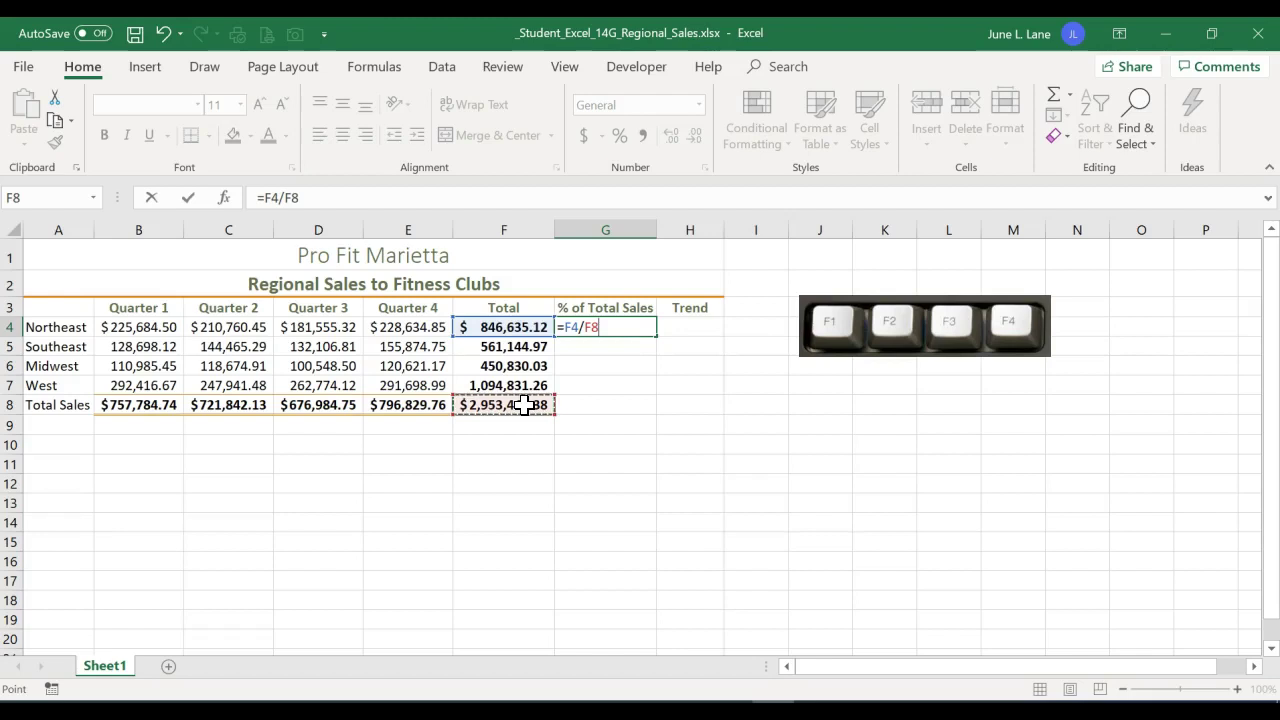
key(F4)
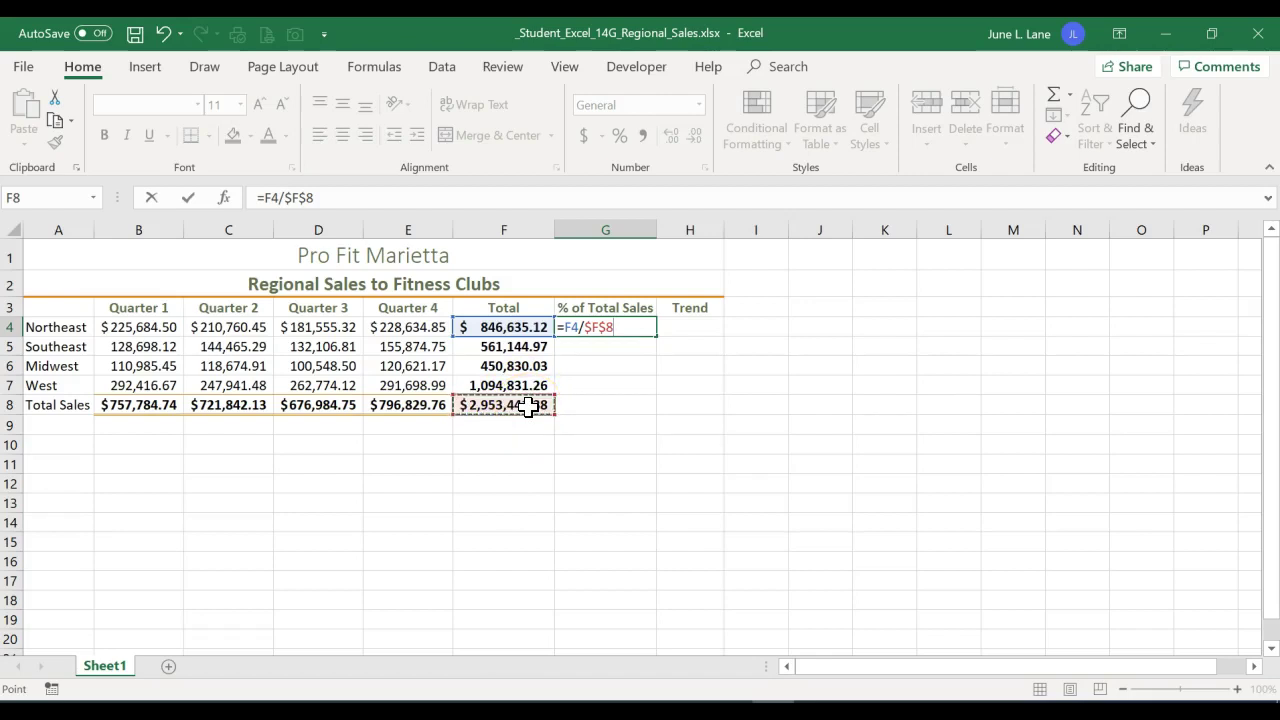
click(190, 198)
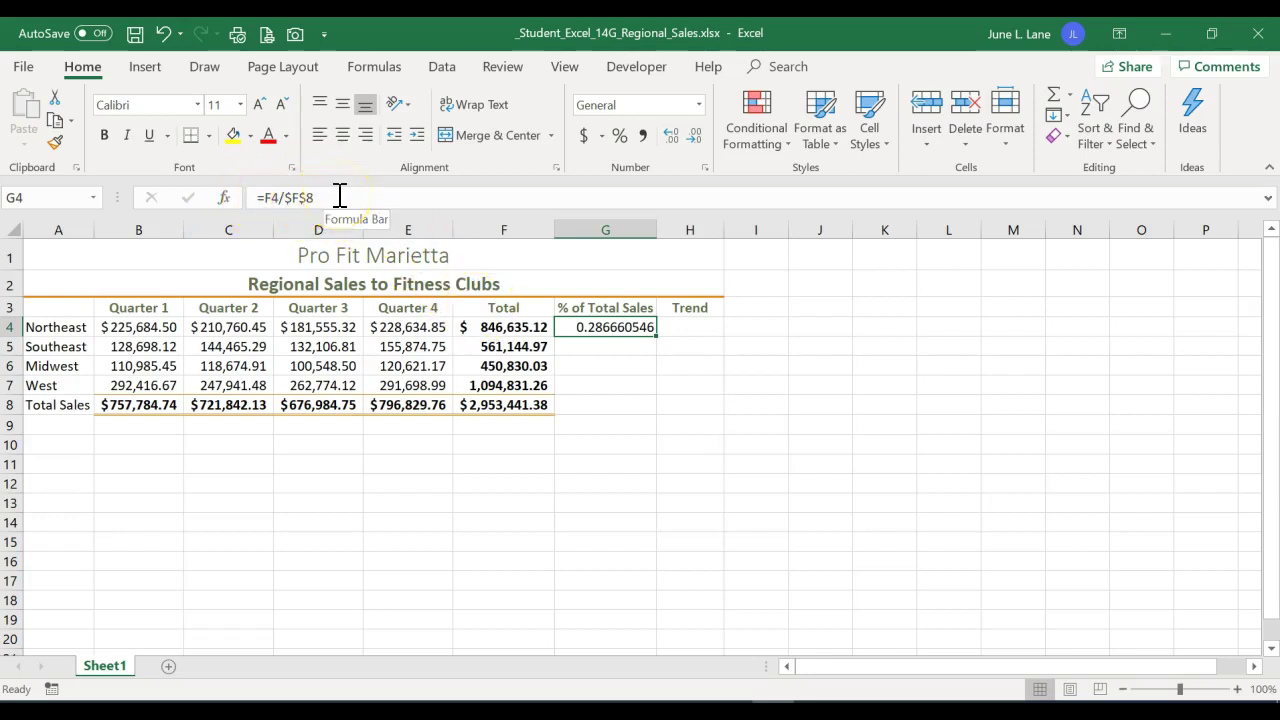
Copy the percentage formula from G4 down through G7 and check the cell references in G4 and G5
click(596, 332)
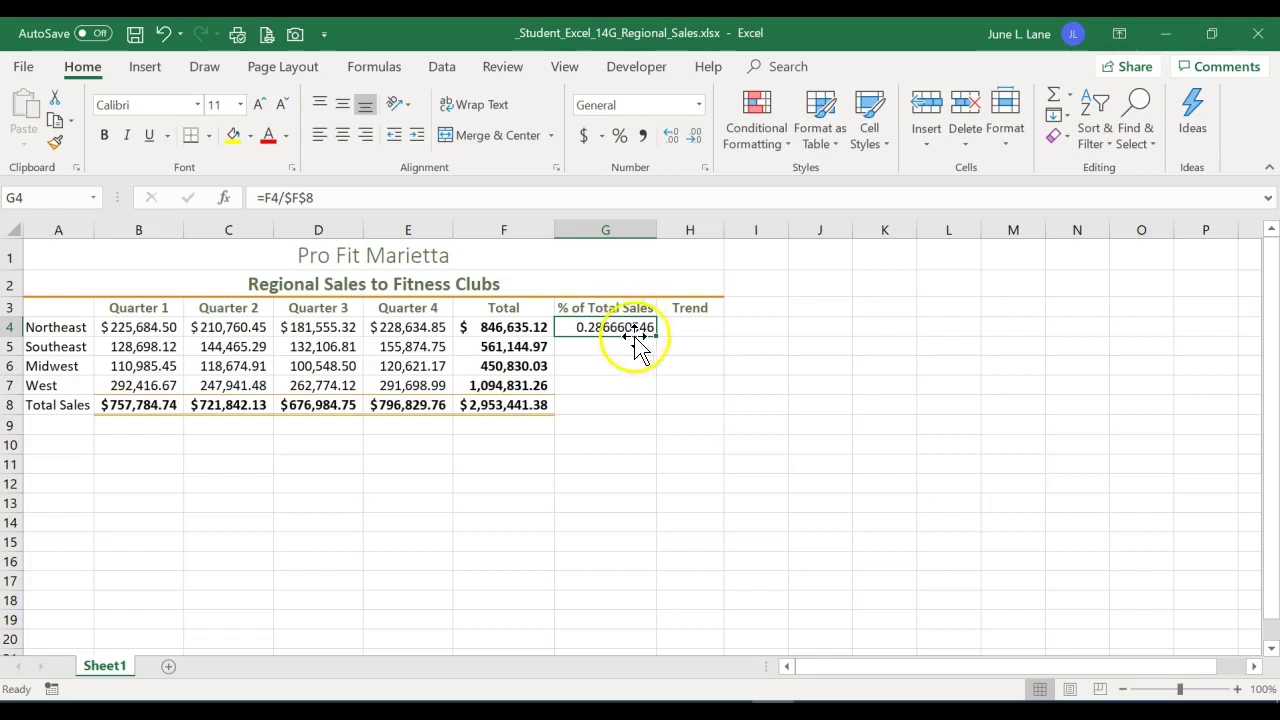
drag(657, 334, 655, 392)
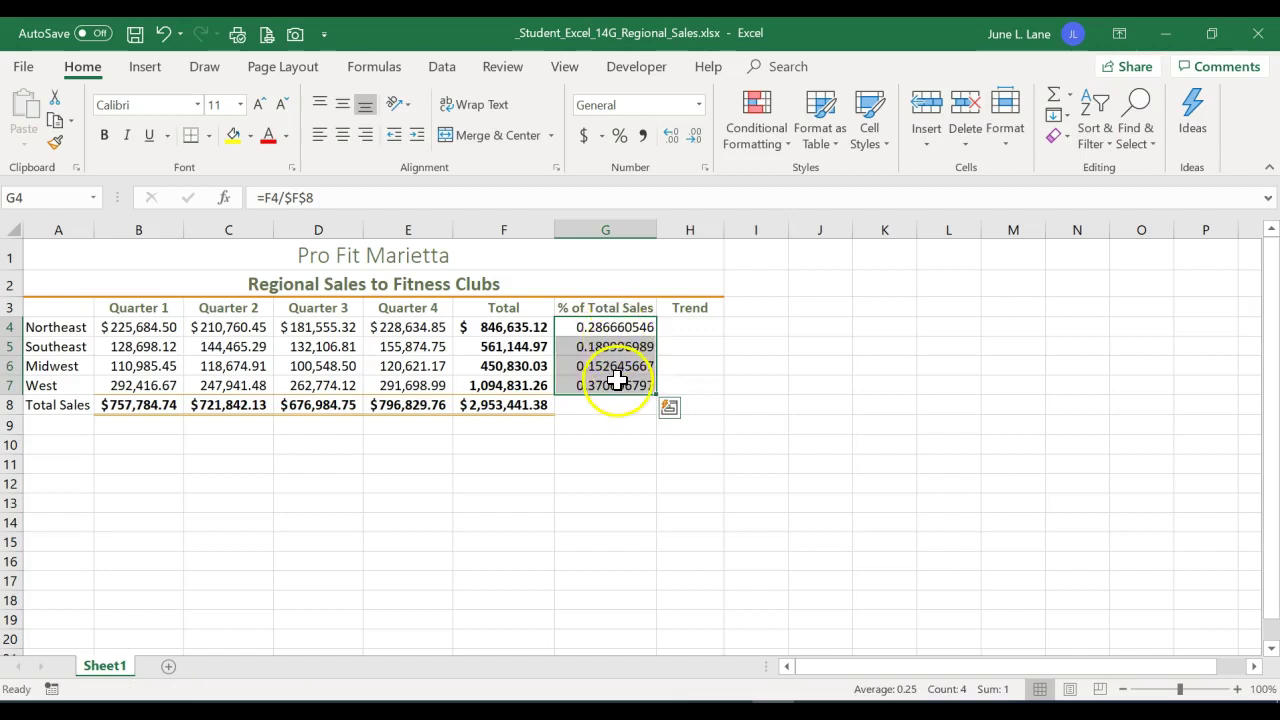
click(603, 327)
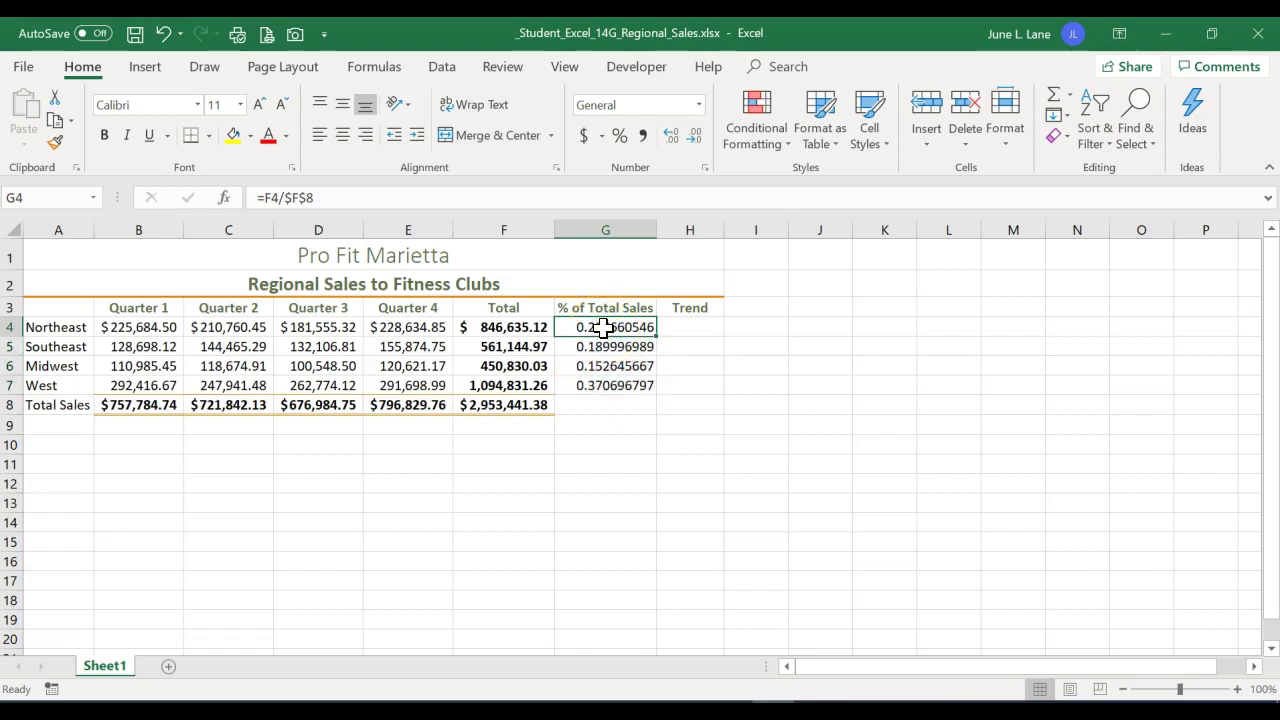
click(513, 327)
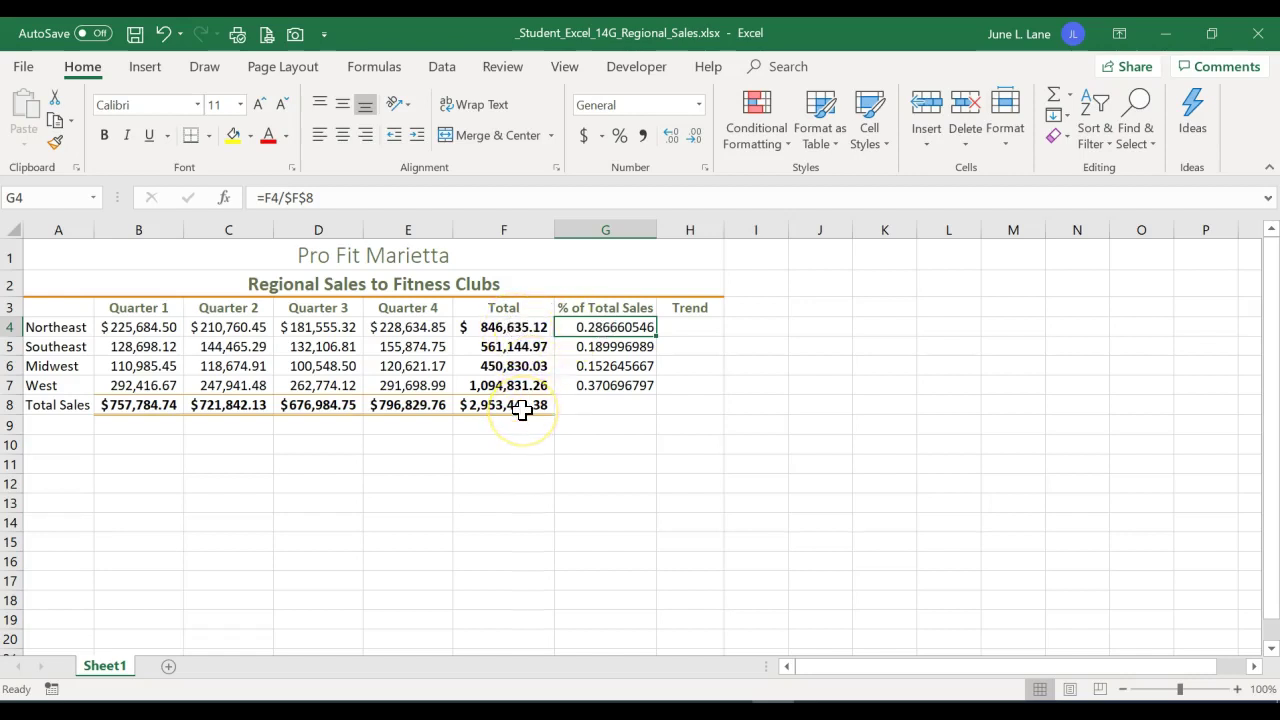
click(608, 348)
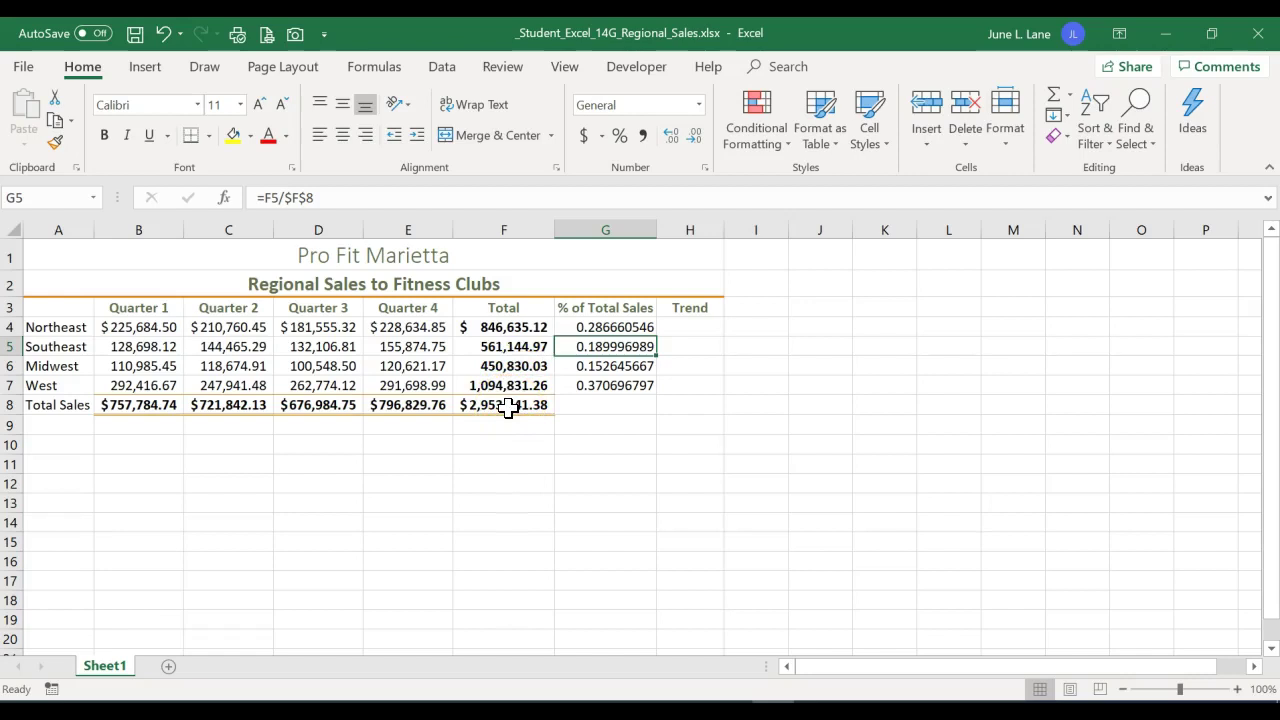
Check the cell references of the percentage formulas in G6 and G7 and of the Midwest total in F6
click(606, 366)
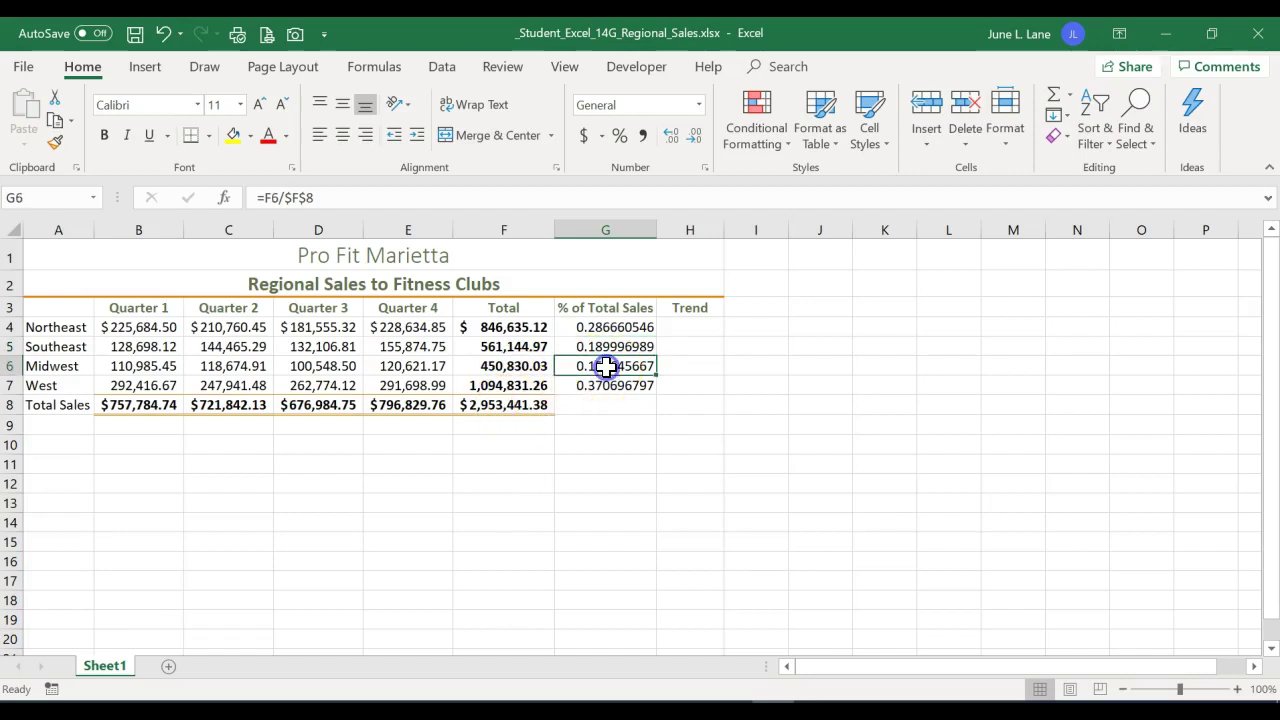
click(527, 367)
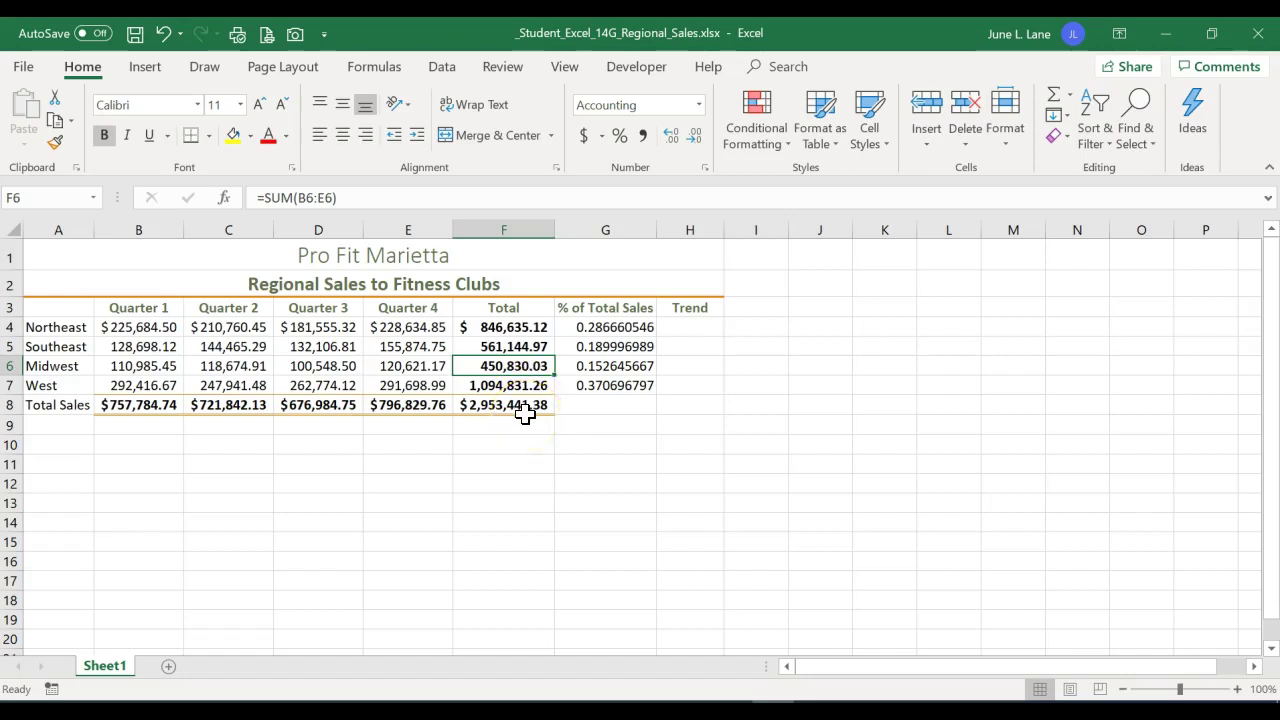
click(585, 367)
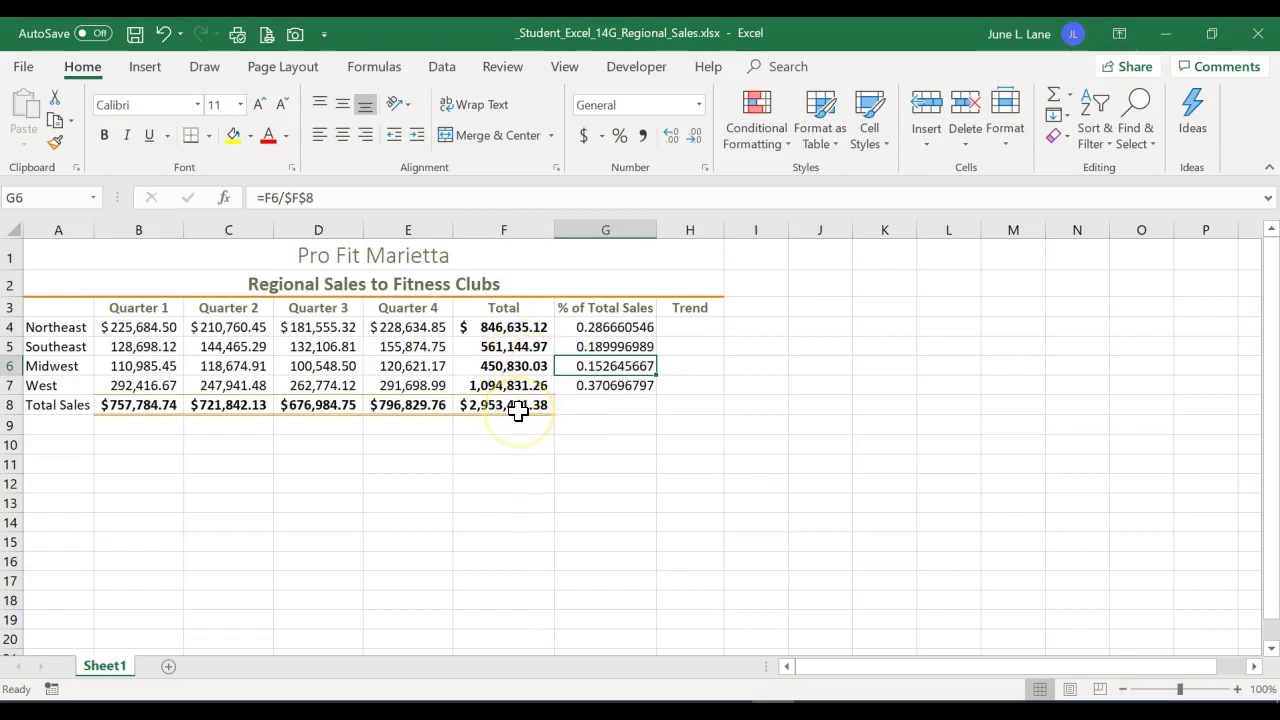
click(597, 389)
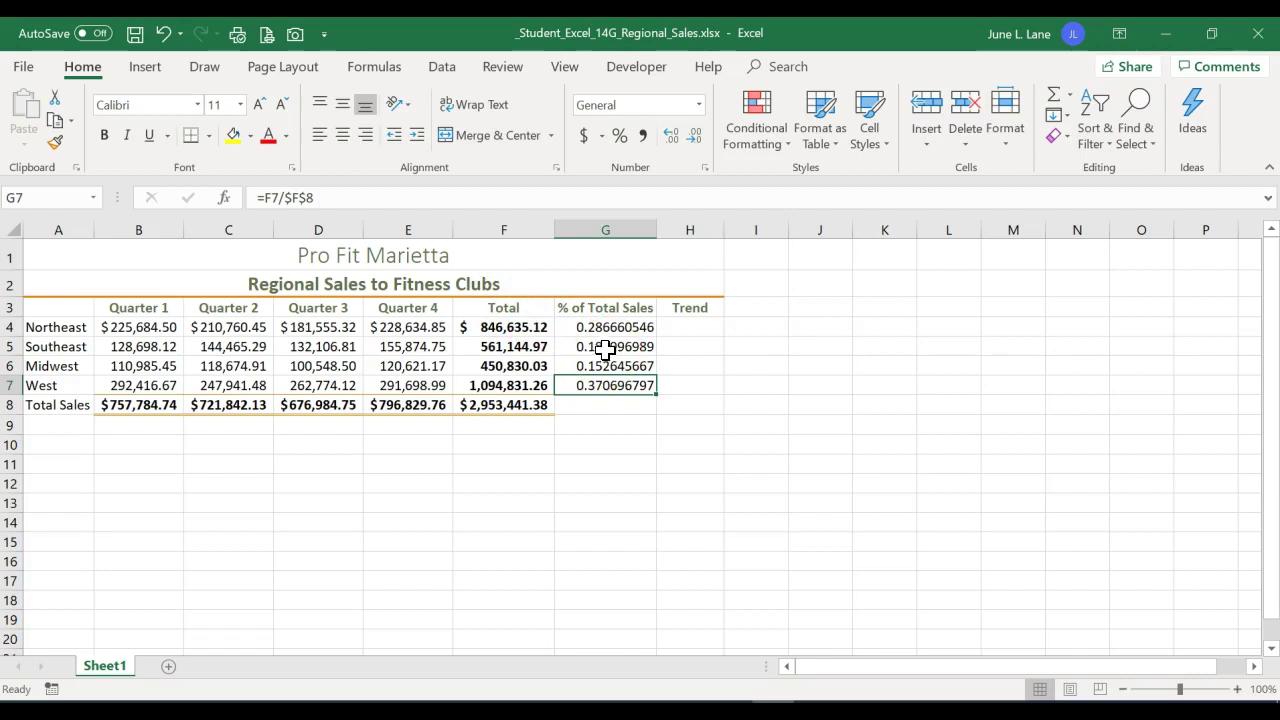
Format the percentages in G4:G7 with Percent Style and two decimal places, and center them
drag(602, 324, 602, 384)
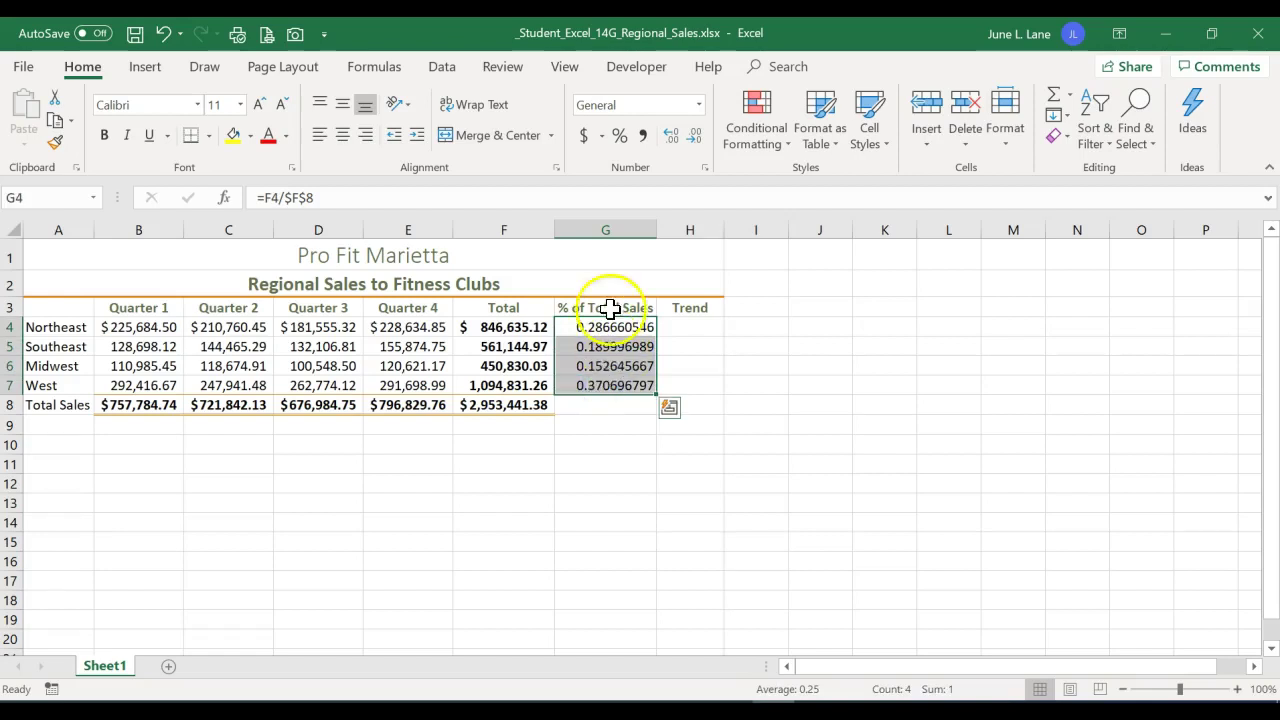
click(620, 138)
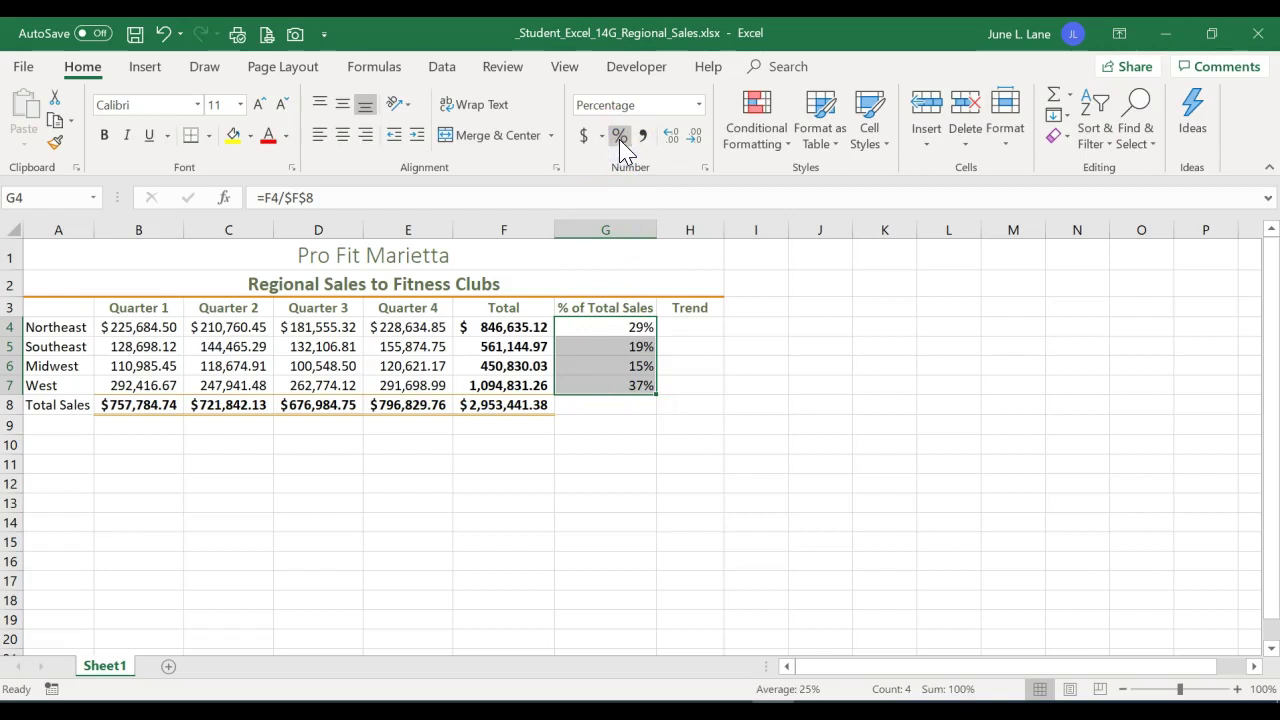
click(670, 137)
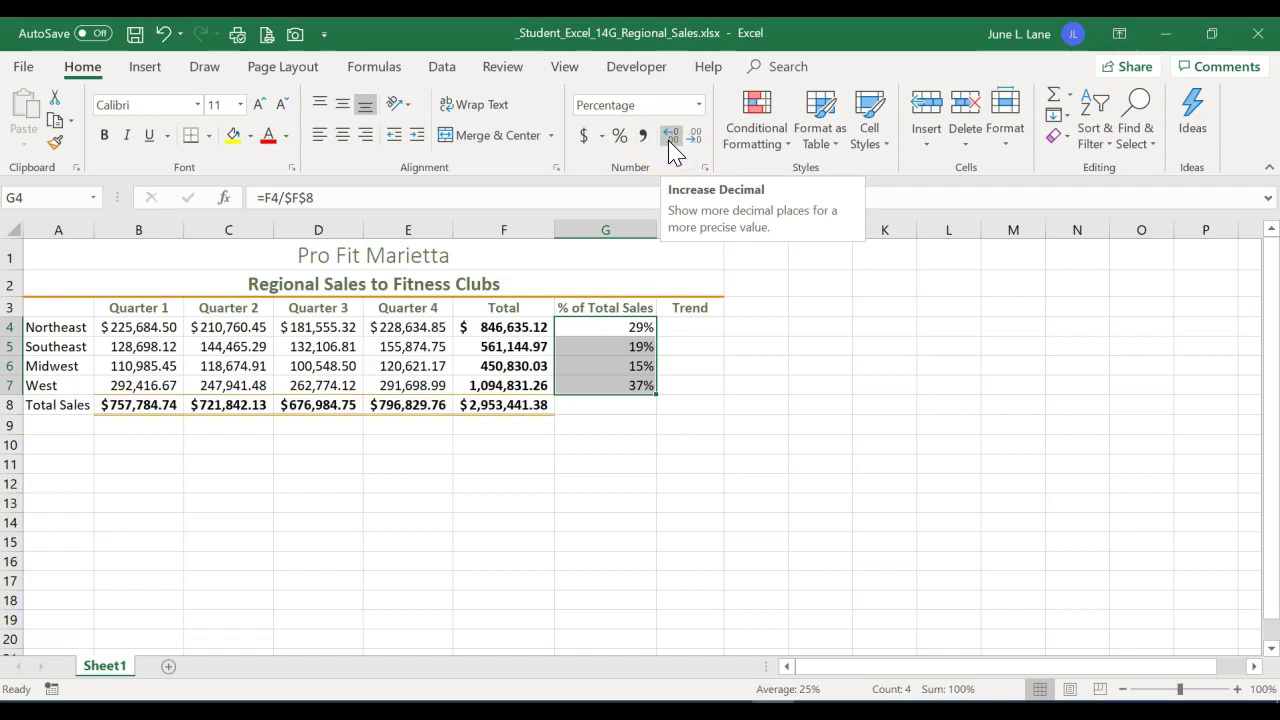
click(670, 137)
click(670, 137)
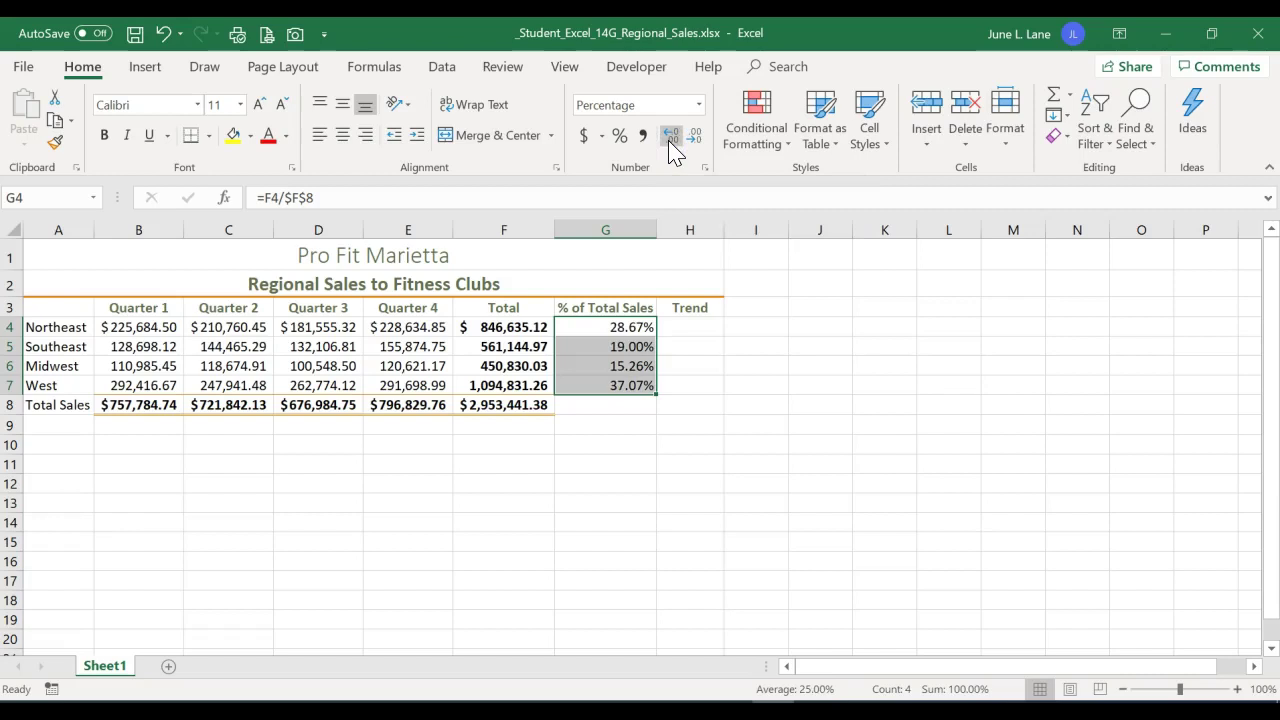
click(343, 136)
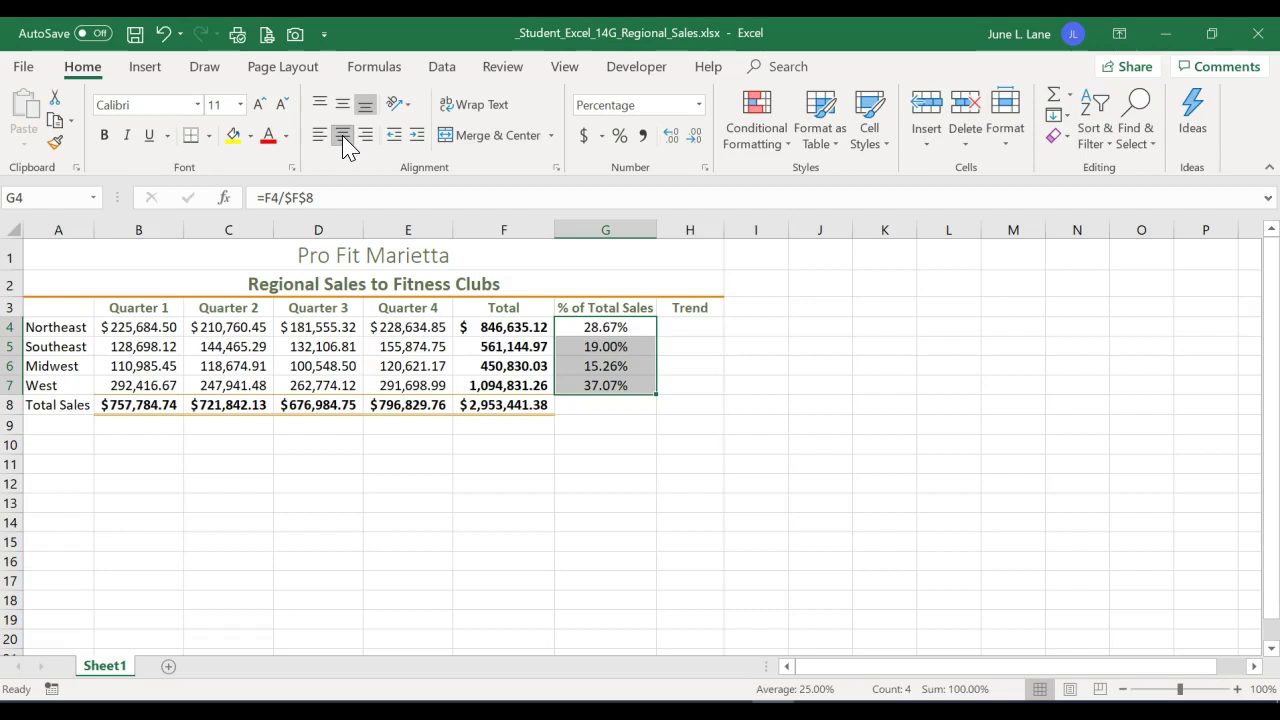
Insert a Line sparkline in H4 for the Northeast trend, using B4:E4 as the data range
click(709, 326)
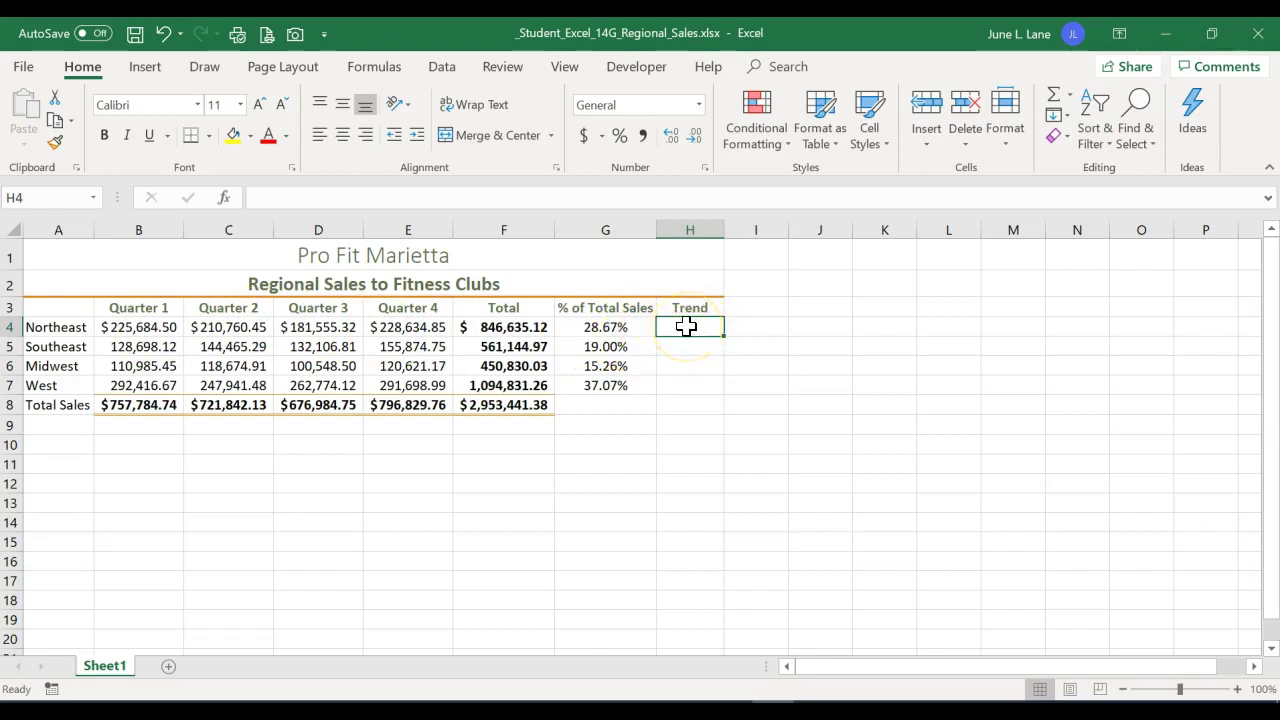
drag(686, 327, 688, 384)
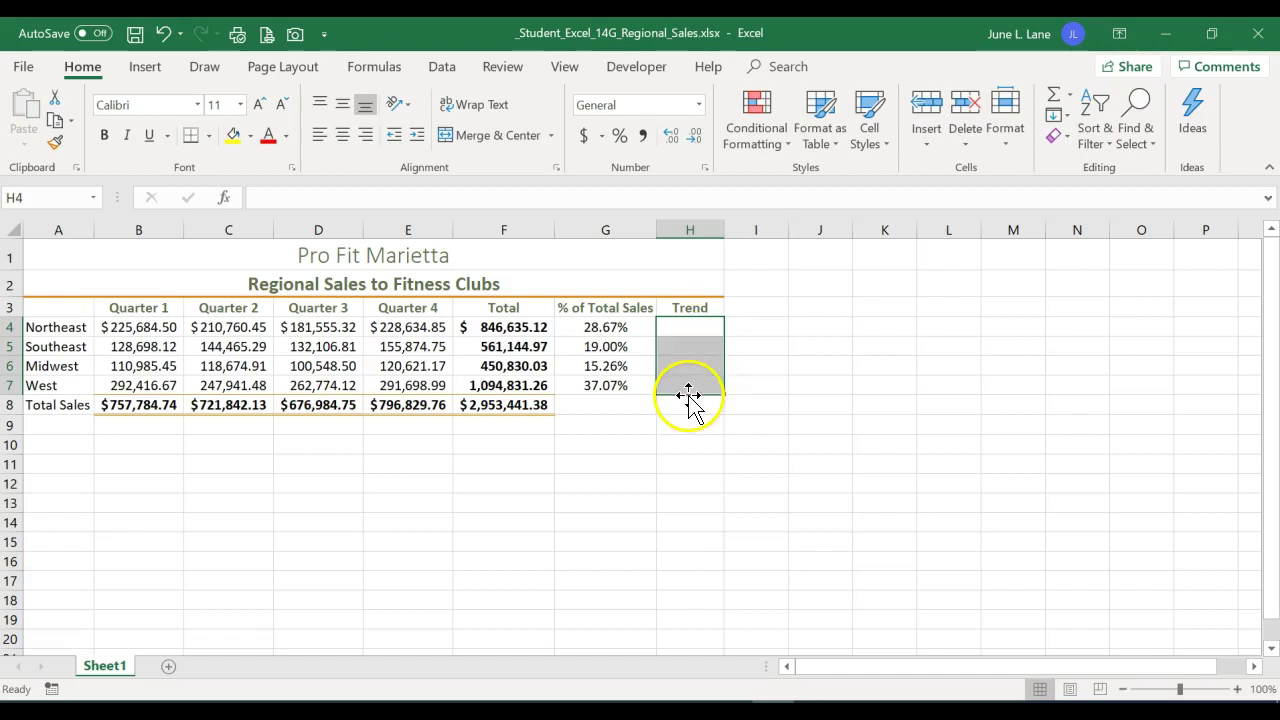
click(698, 329)
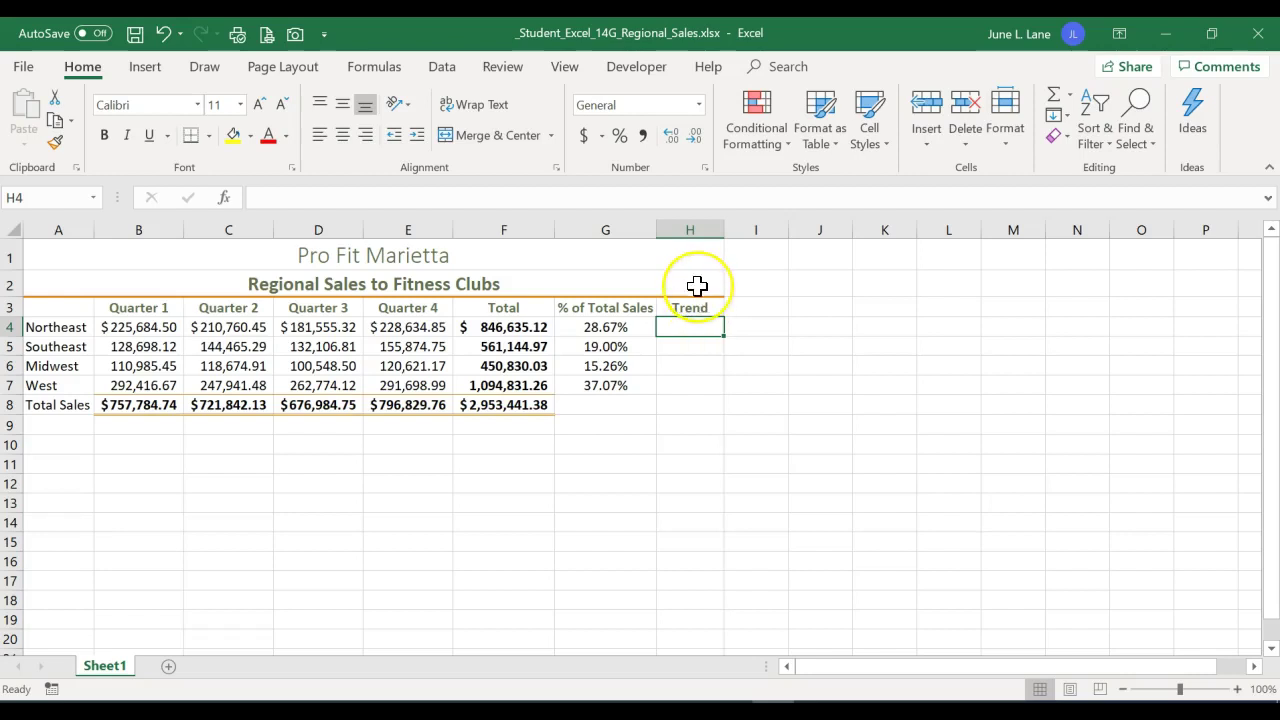
click(150, 74)
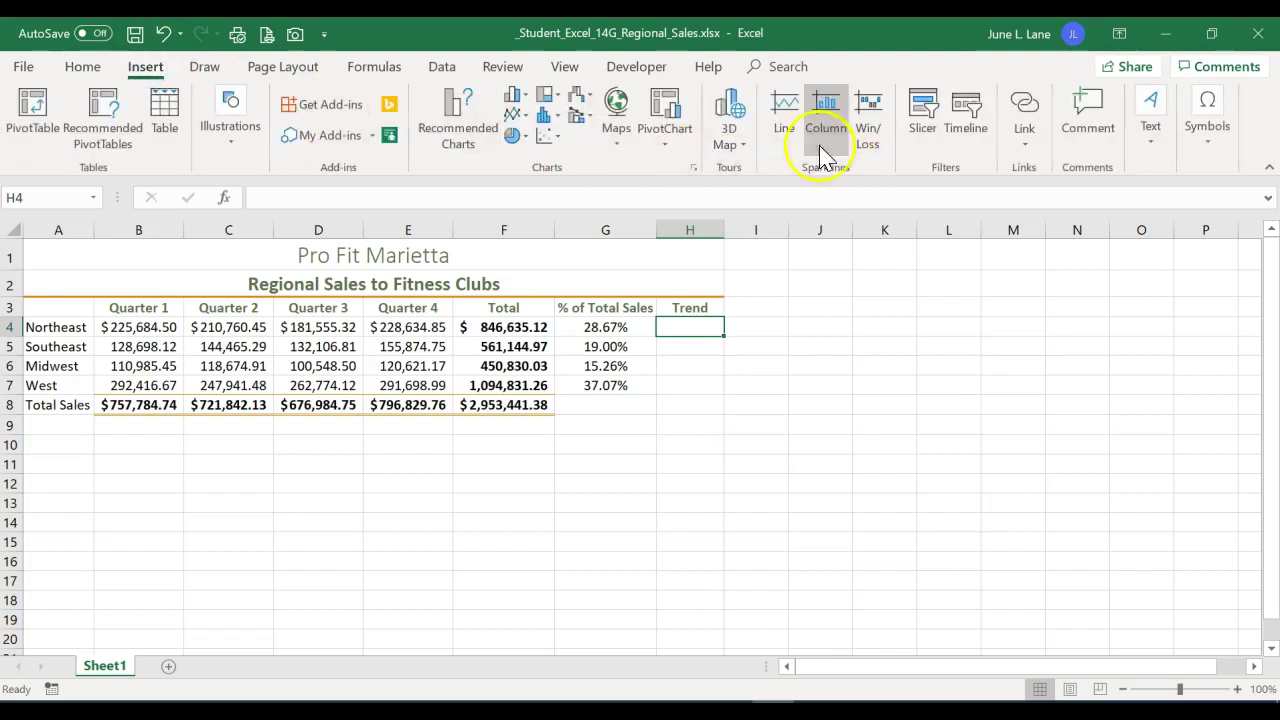
click(784, 112)
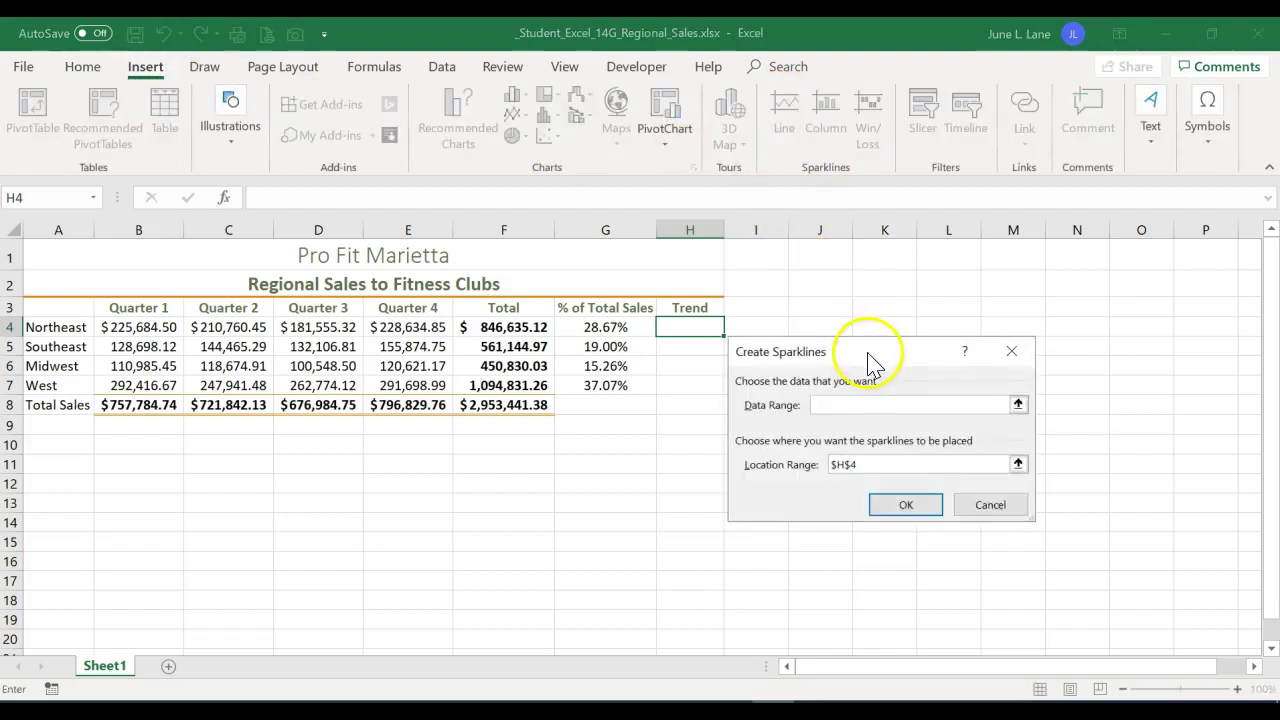
drag(912, 326, 925, 268)
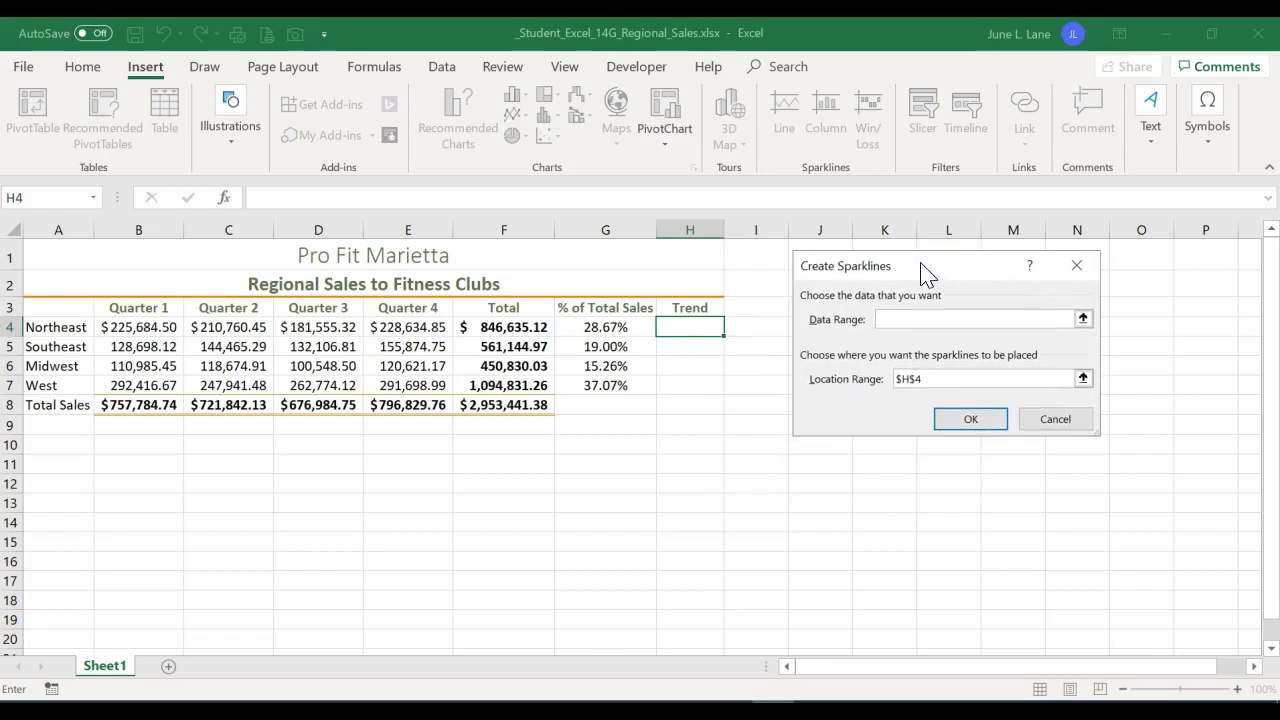
drag(891, 289, 740, 310)
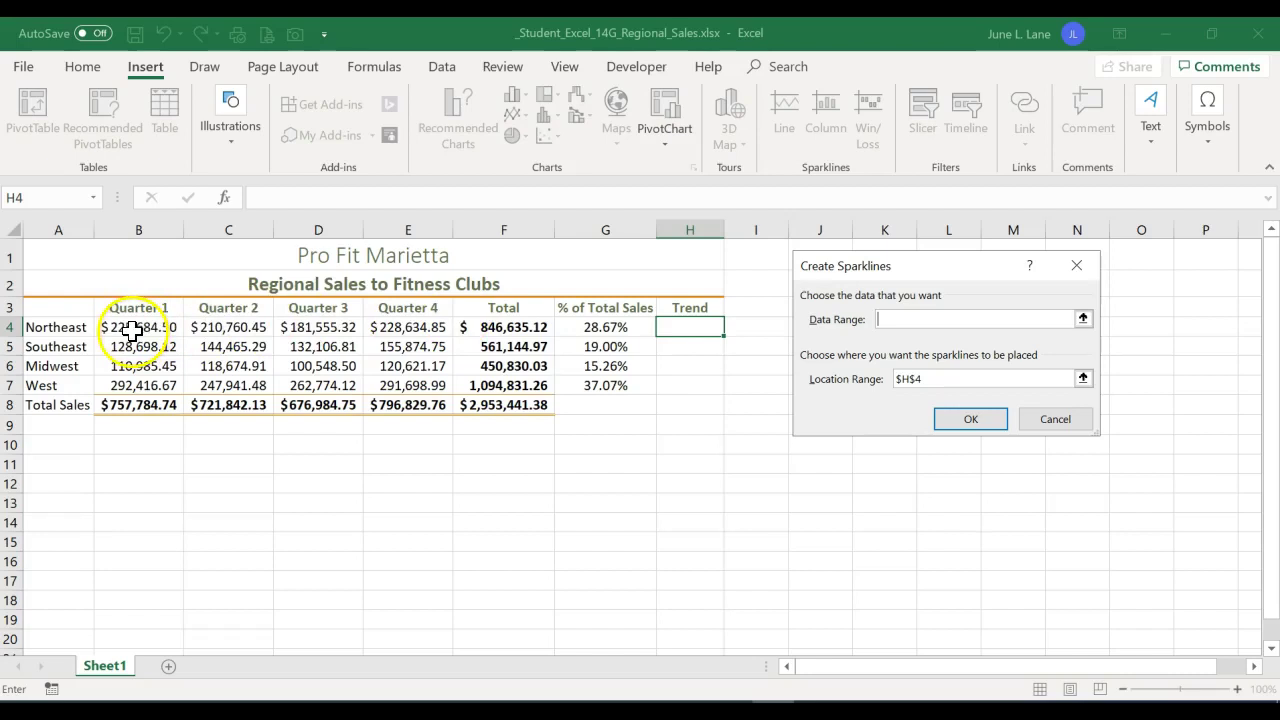
drag(131, 329, 402, 329)
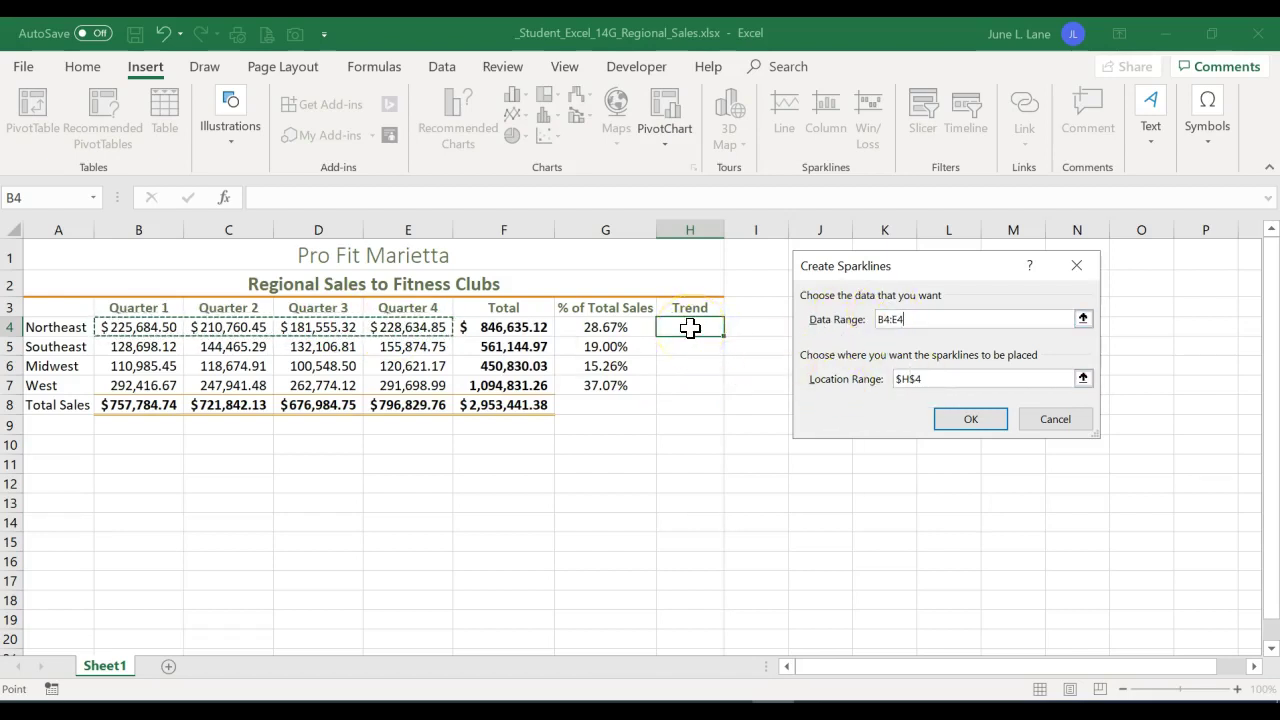
click(971, 419)
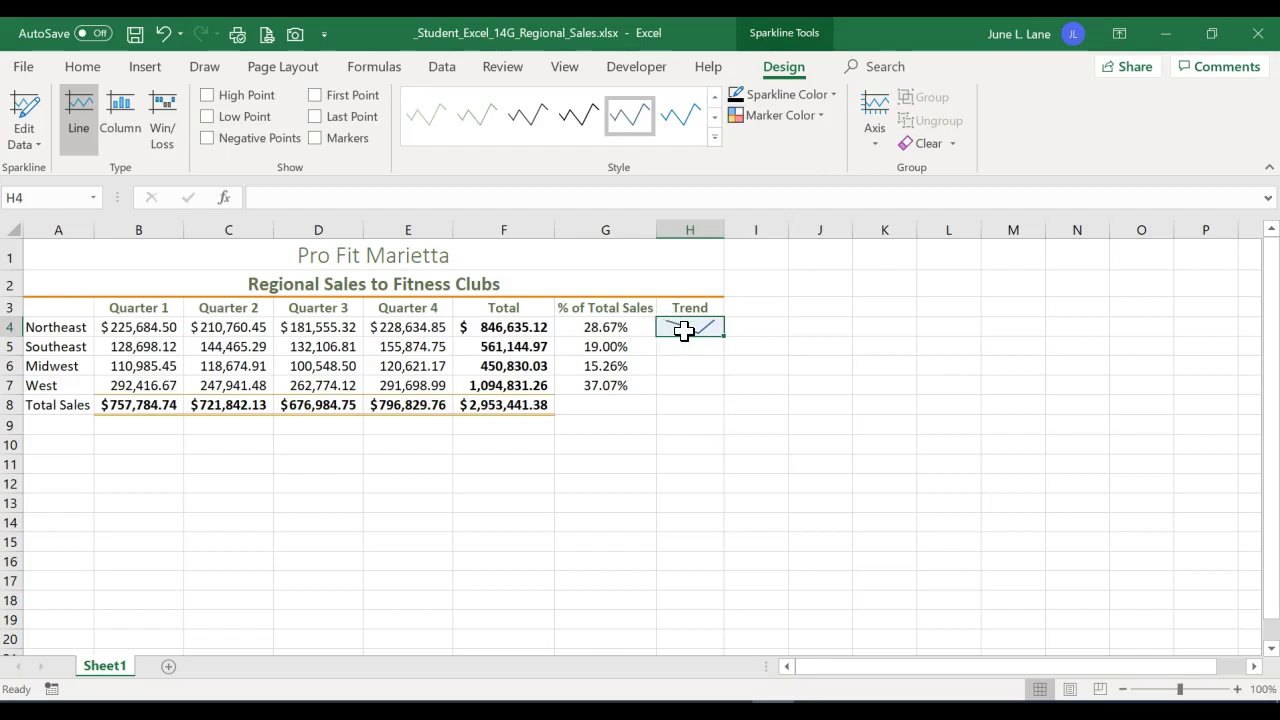
Fill the Northeast sparkline from H4 down through H7 for the other regions
click(686, 331)
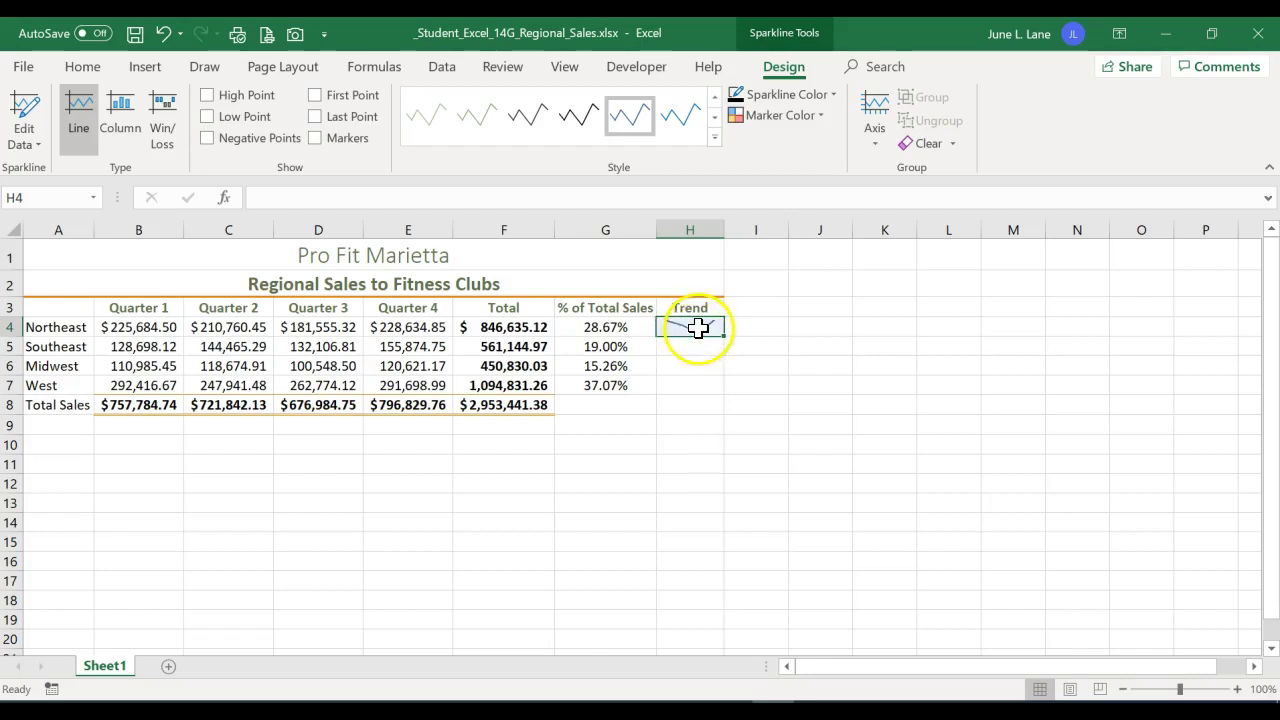
click(719, 322)
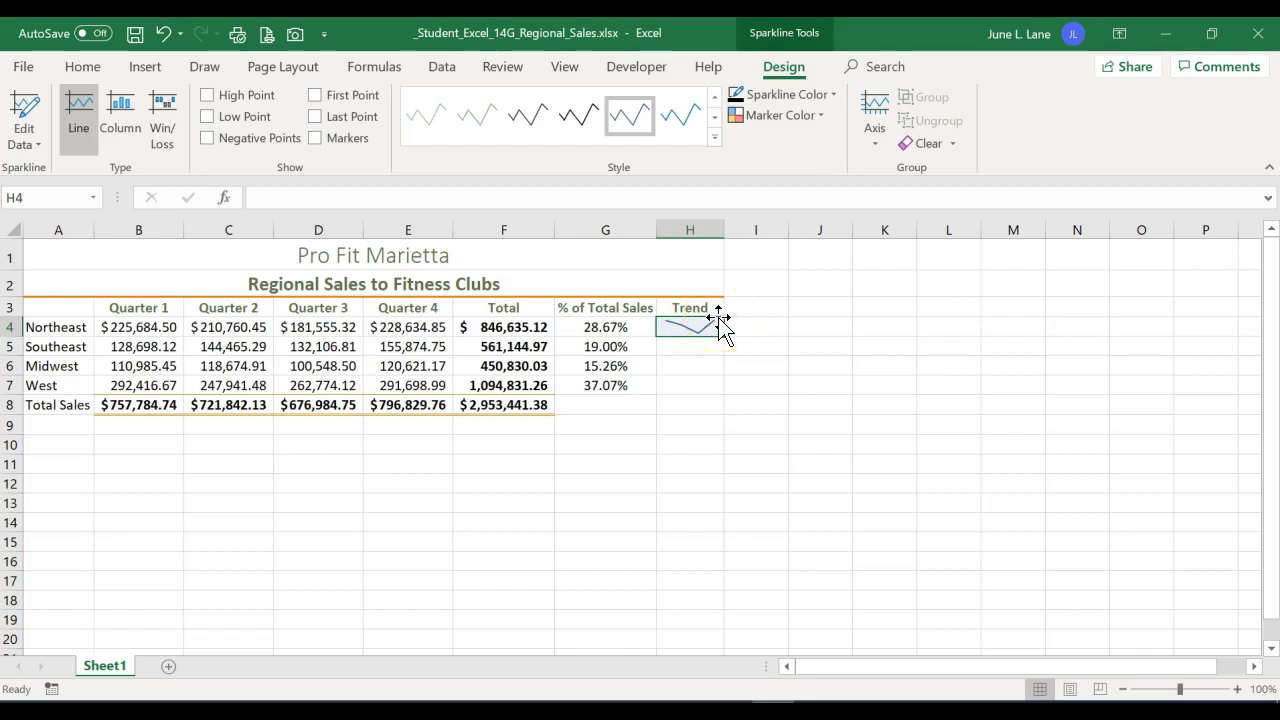
mouse_move(720, 323)
mouse_down()
mouse_move(534, 326)
mouse_move(520, 387)
mouse_move(524, 327)
mouse_up()
drag(725, 340, 715, 388)
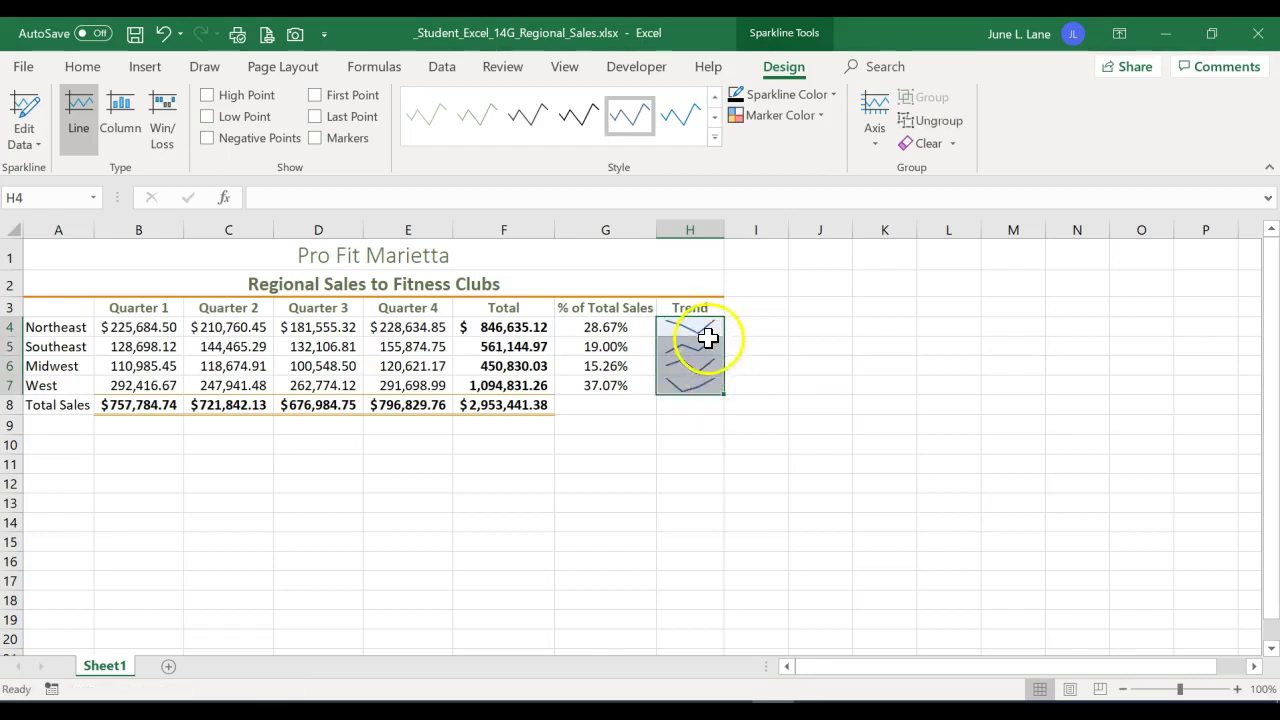
click(707, 346)
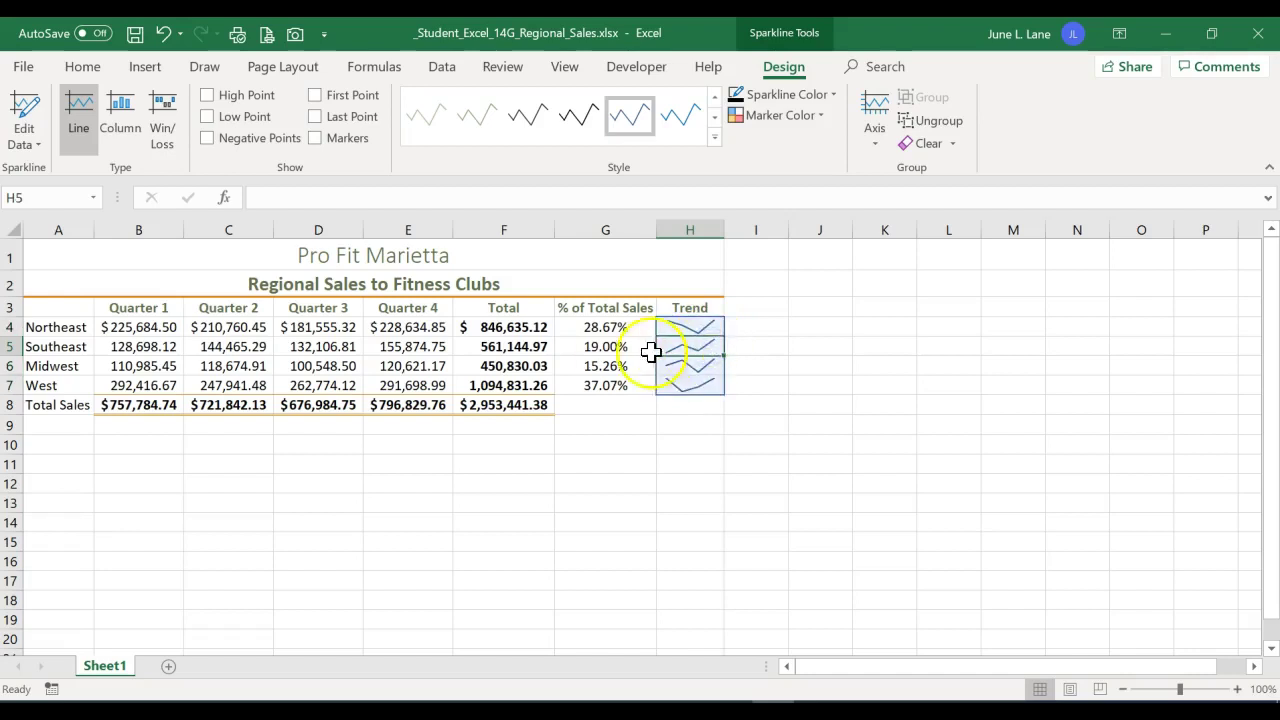
click(693, 346)
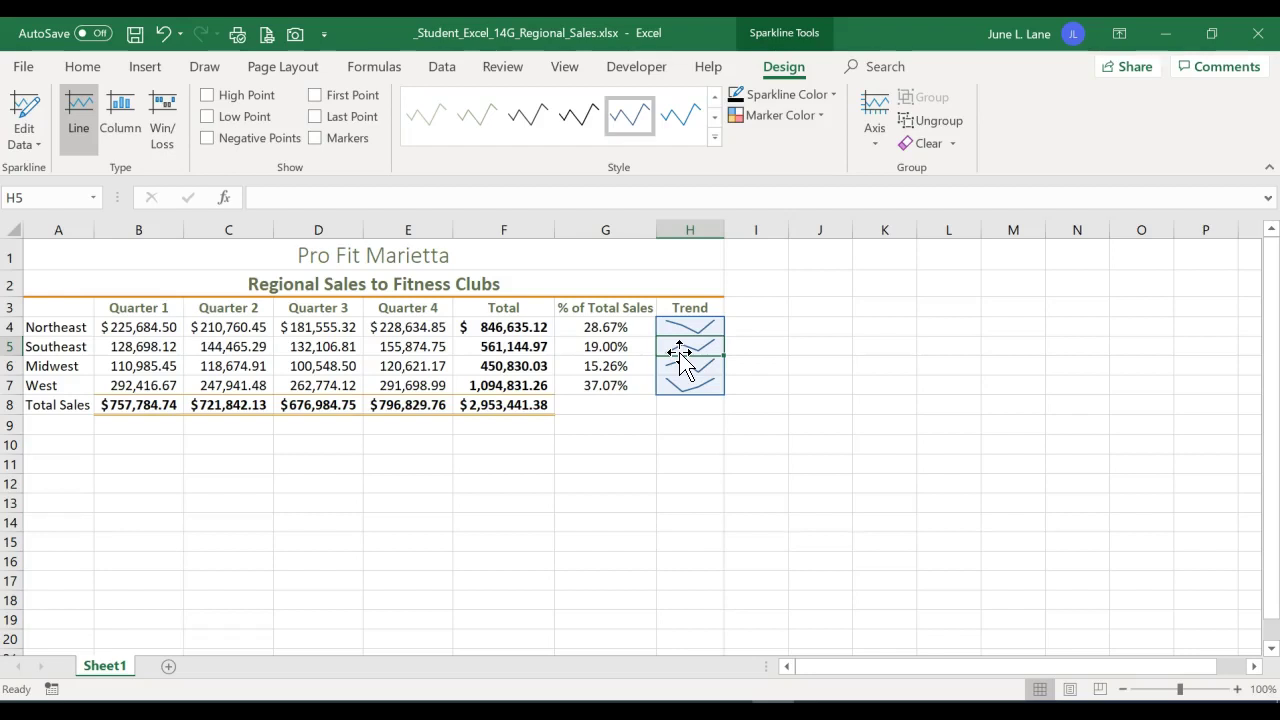
Show markers on the sparklines in H4:H7 and apply the brown-orange style in the second row, second column of the style gallery
click(683, 323)
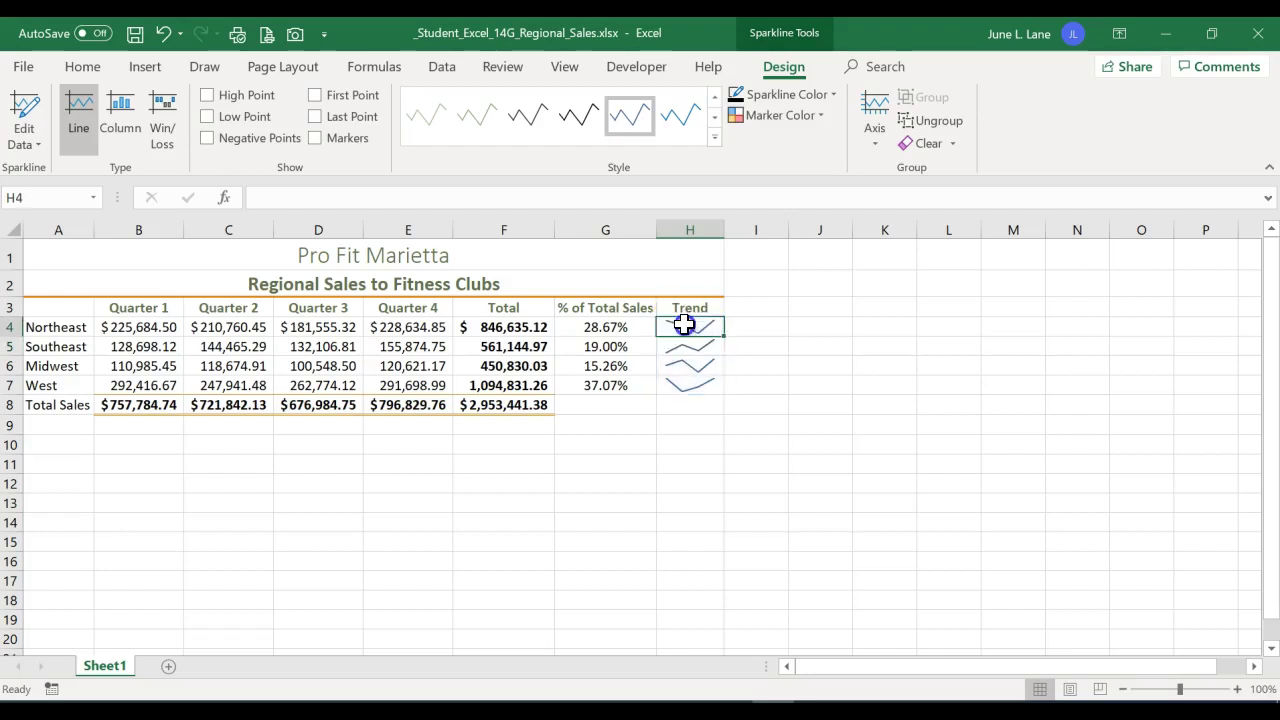
drag(683, 323, 688, 385)
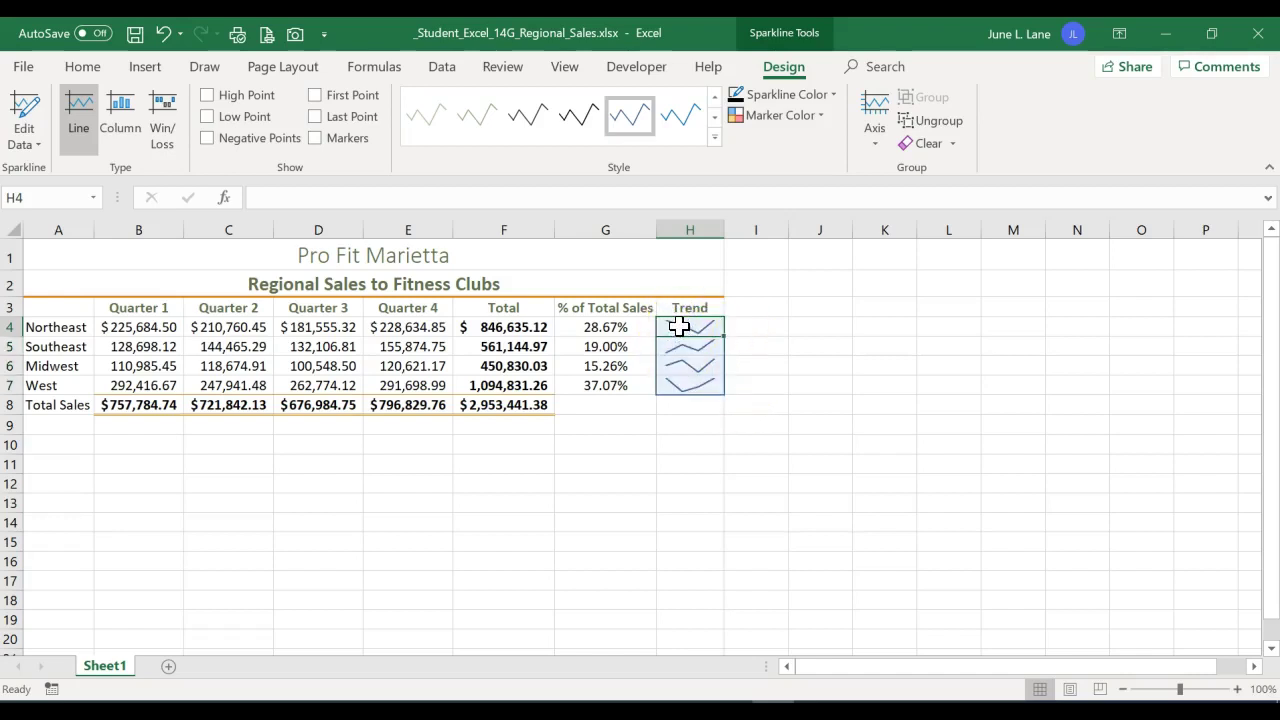
drag(678, 326, 678, 384)
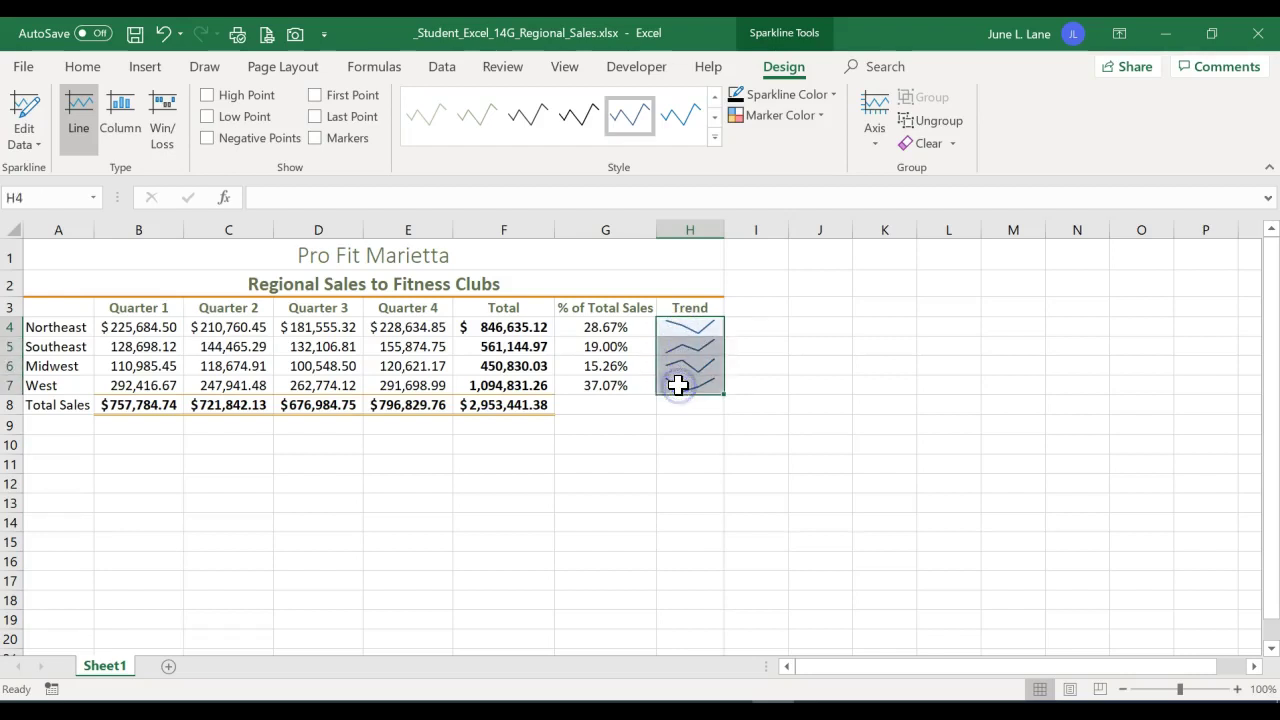
click(315, 139)
click(717, 140)
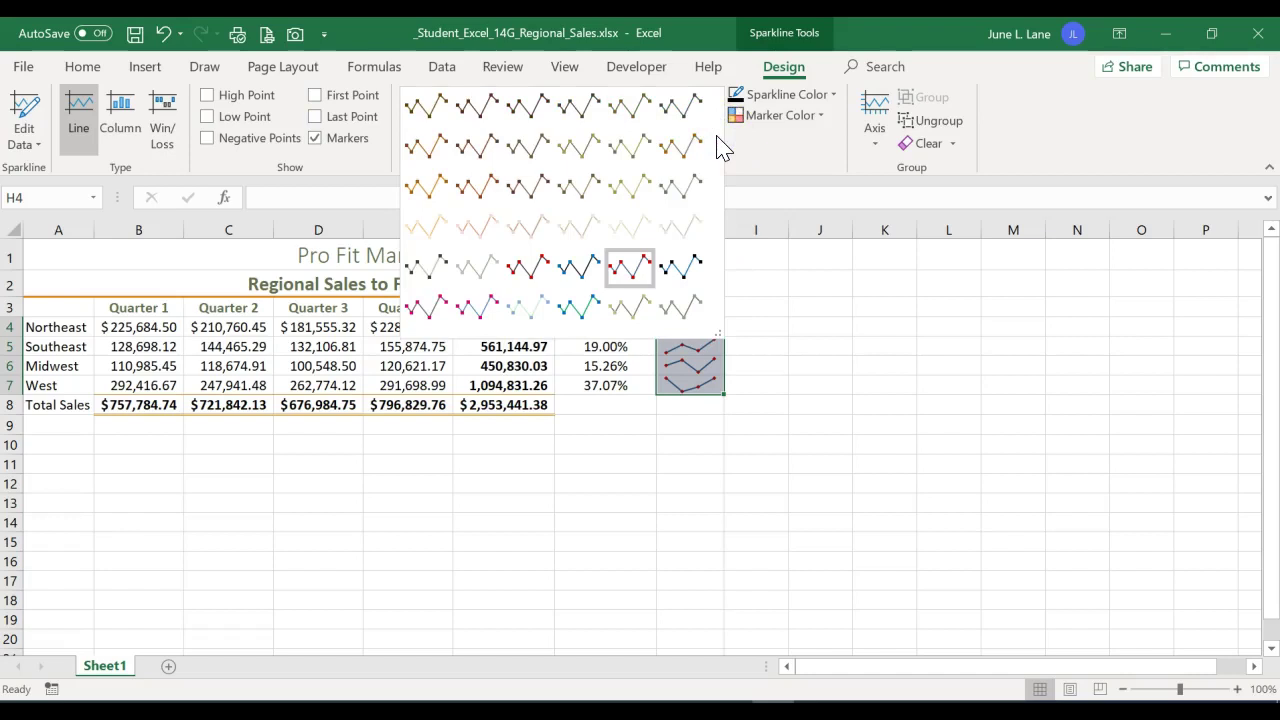
click(480, 152)
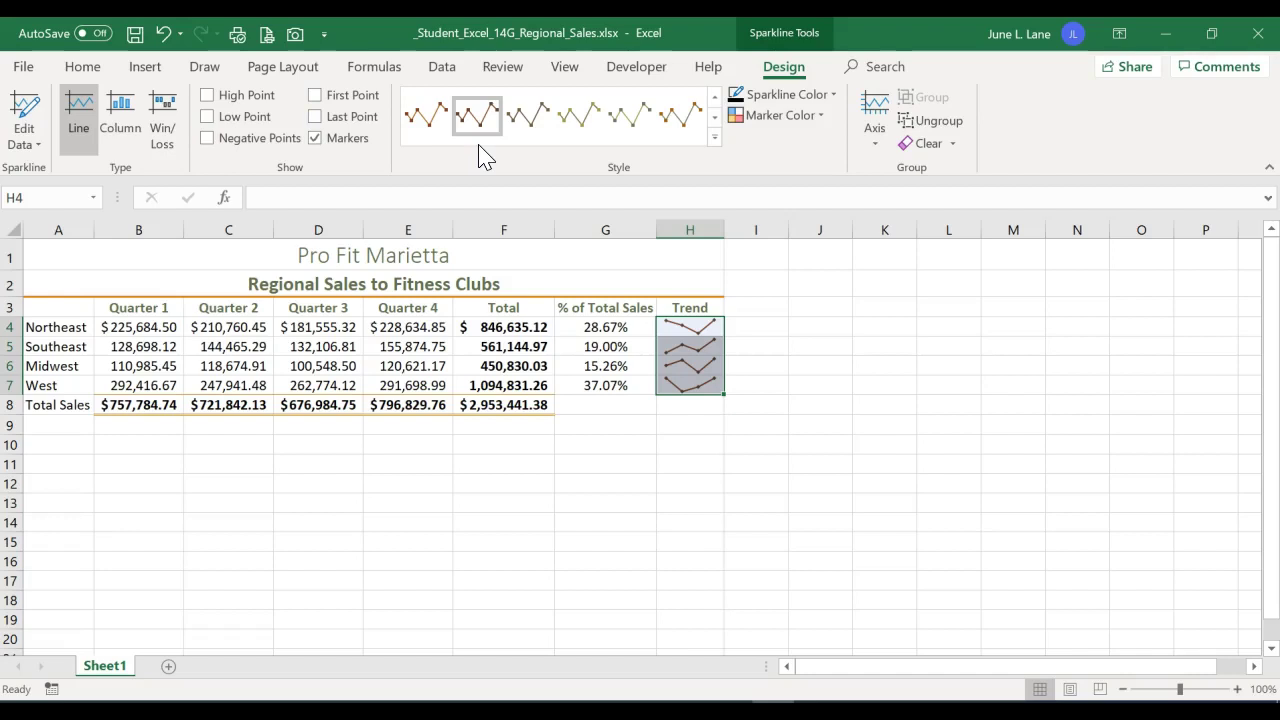
Insert the recommended Clustered Column chart for A3:E7 that has the regions as categories and the quarters as series
click(70, 310)
drag(70, 310, 380, 376)
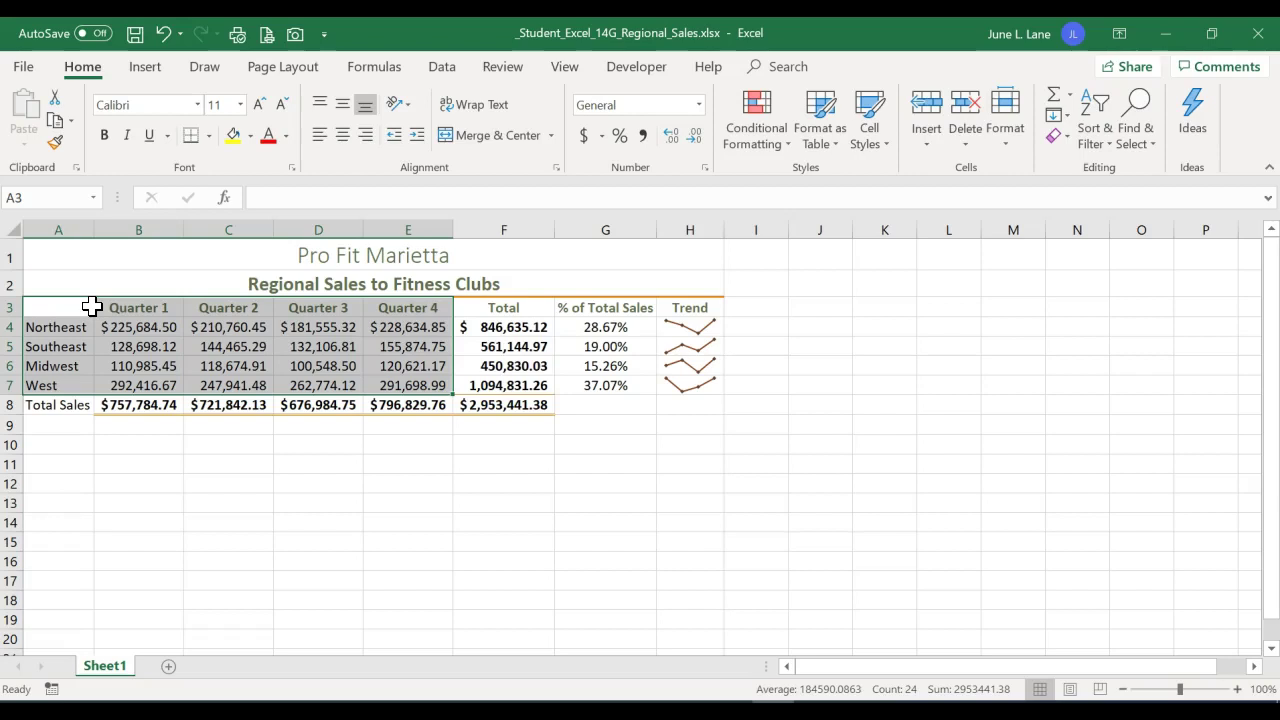
click(147, 68)
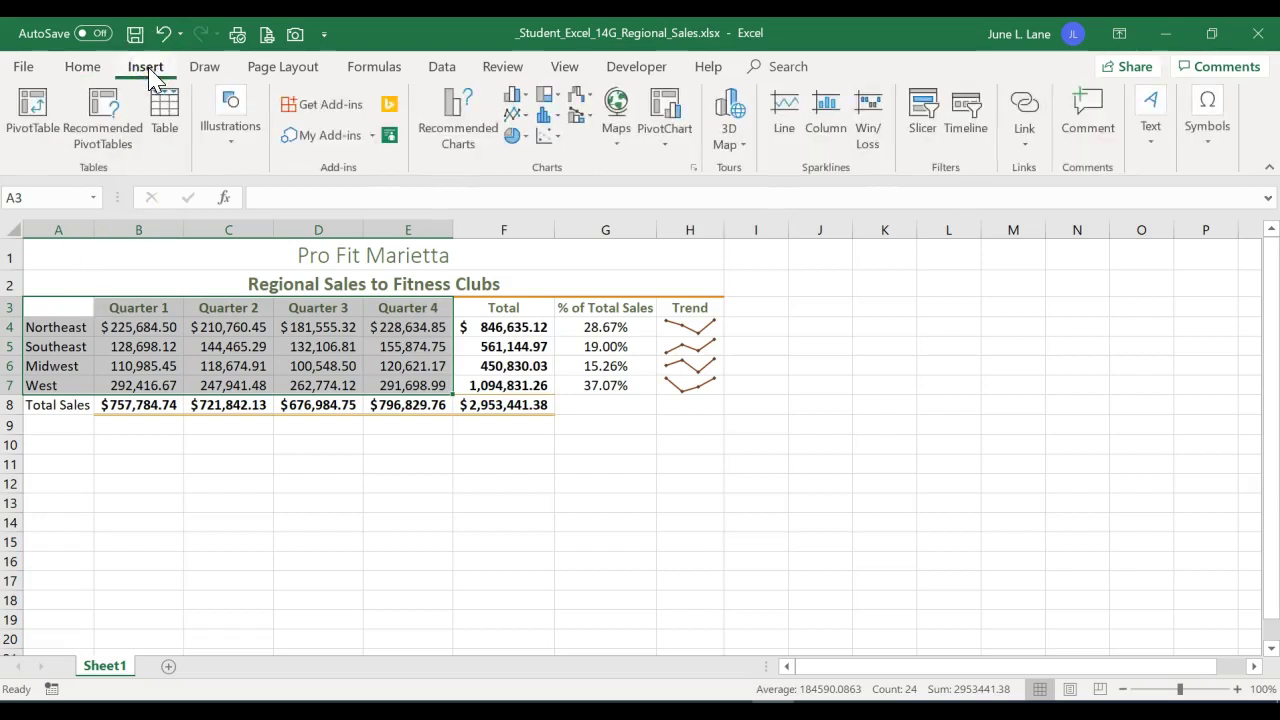
click(460, 141)
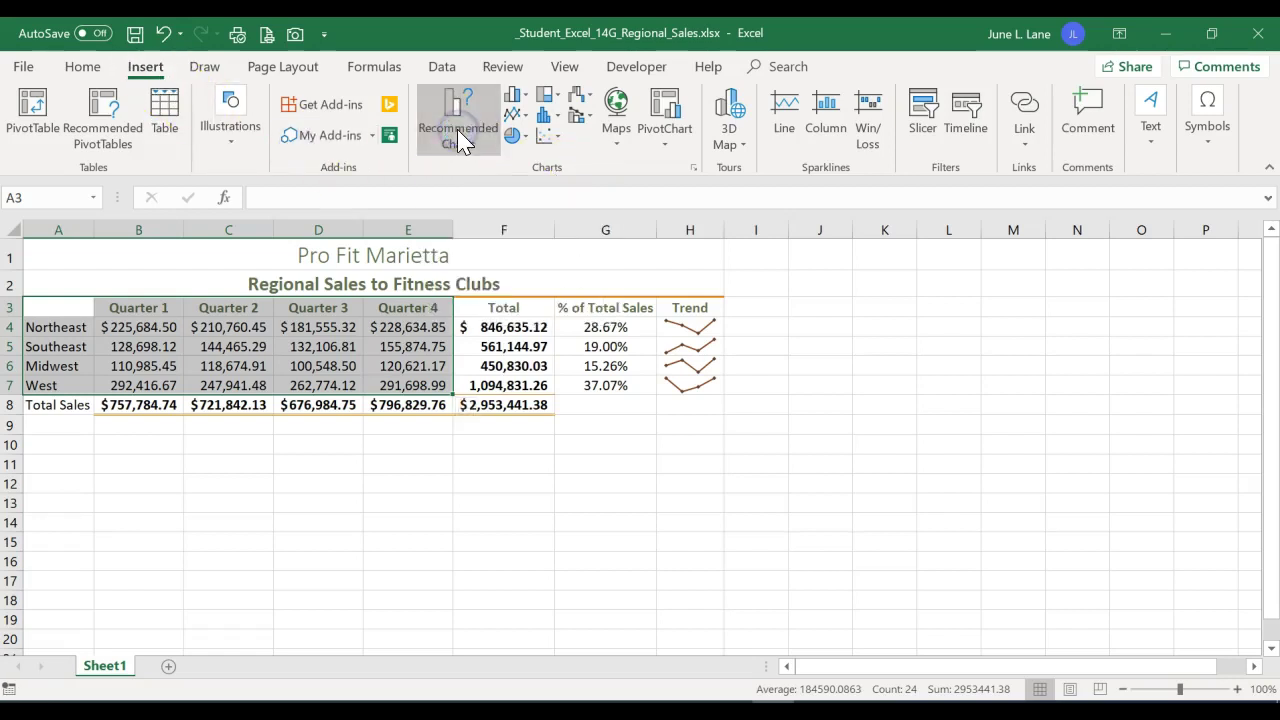
drag(482, 69, 658, 66)
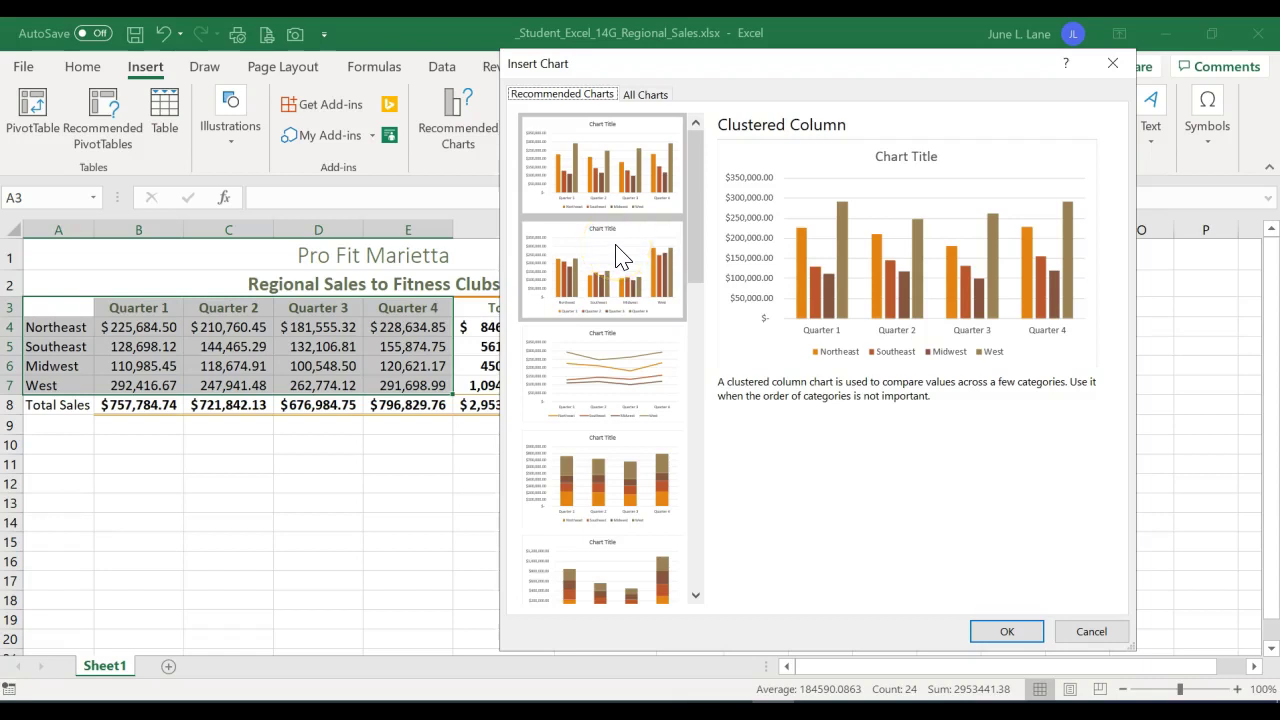
click(638, 155)
click(578, 256)
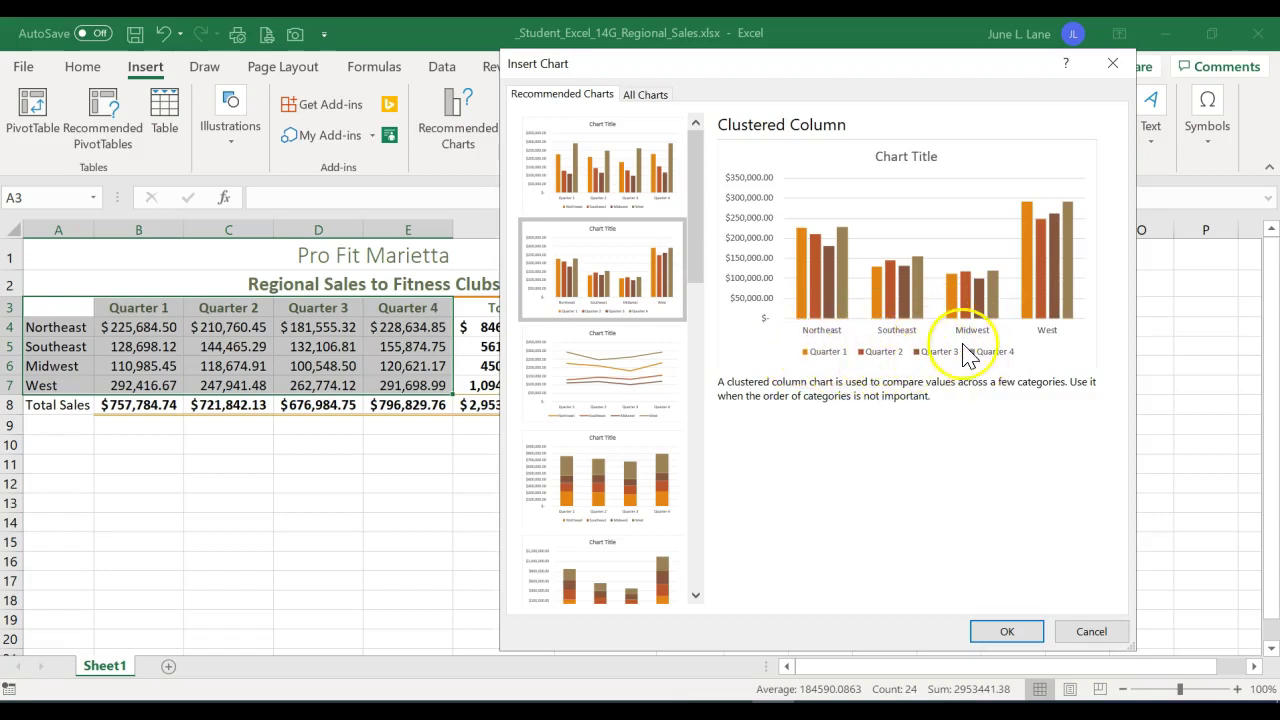
click(1006, 636)
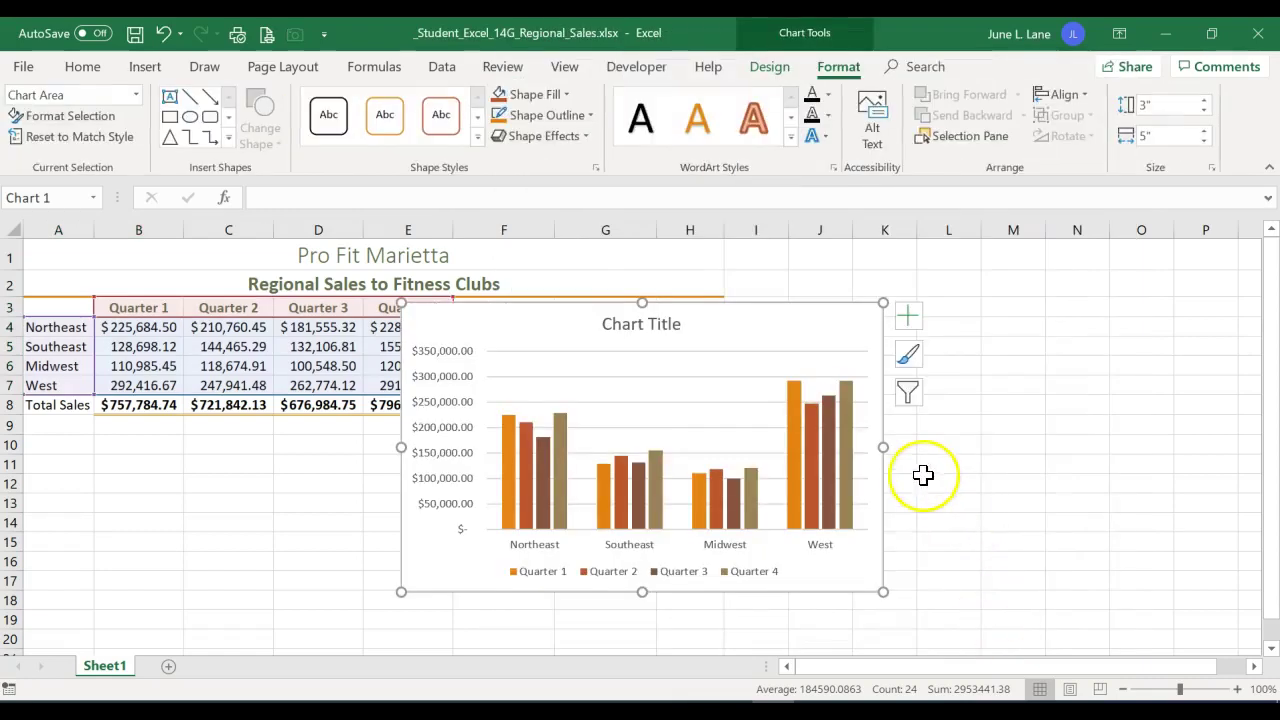
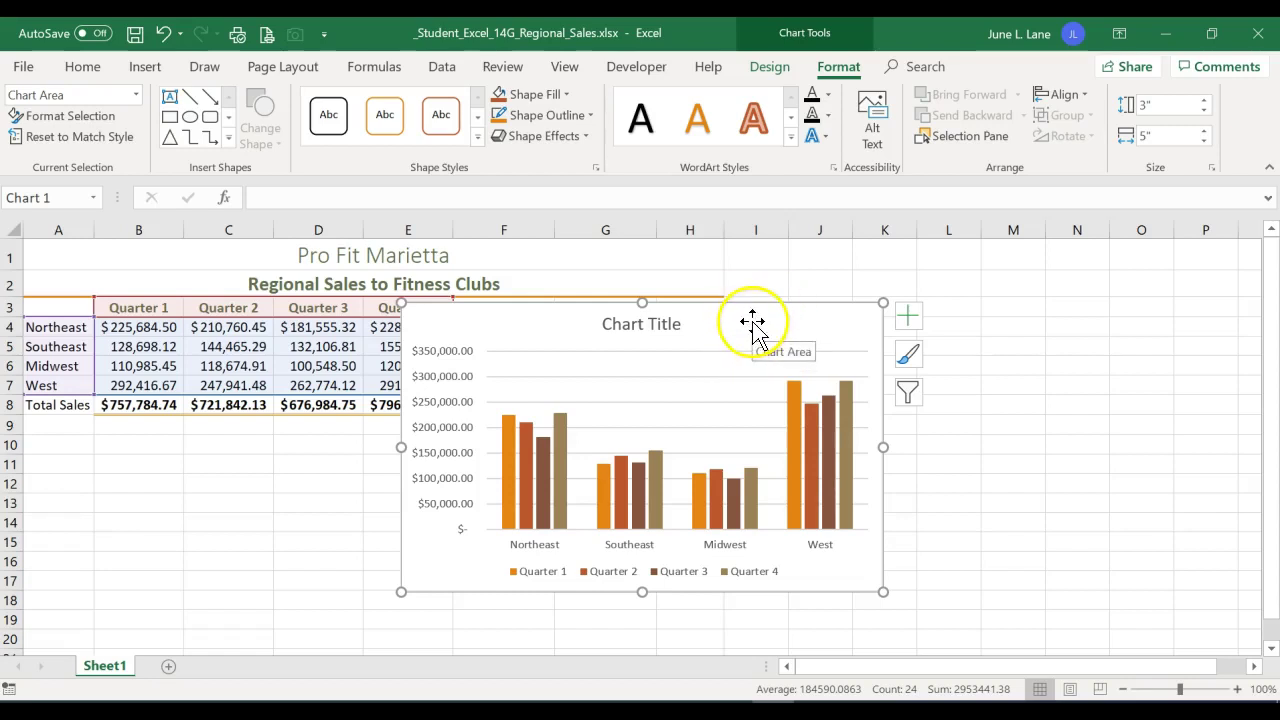
Apply chart Style 8 to the clustered column chart and change its colors to Colorful Palette 3
click(773, 67)
click(831, 66)
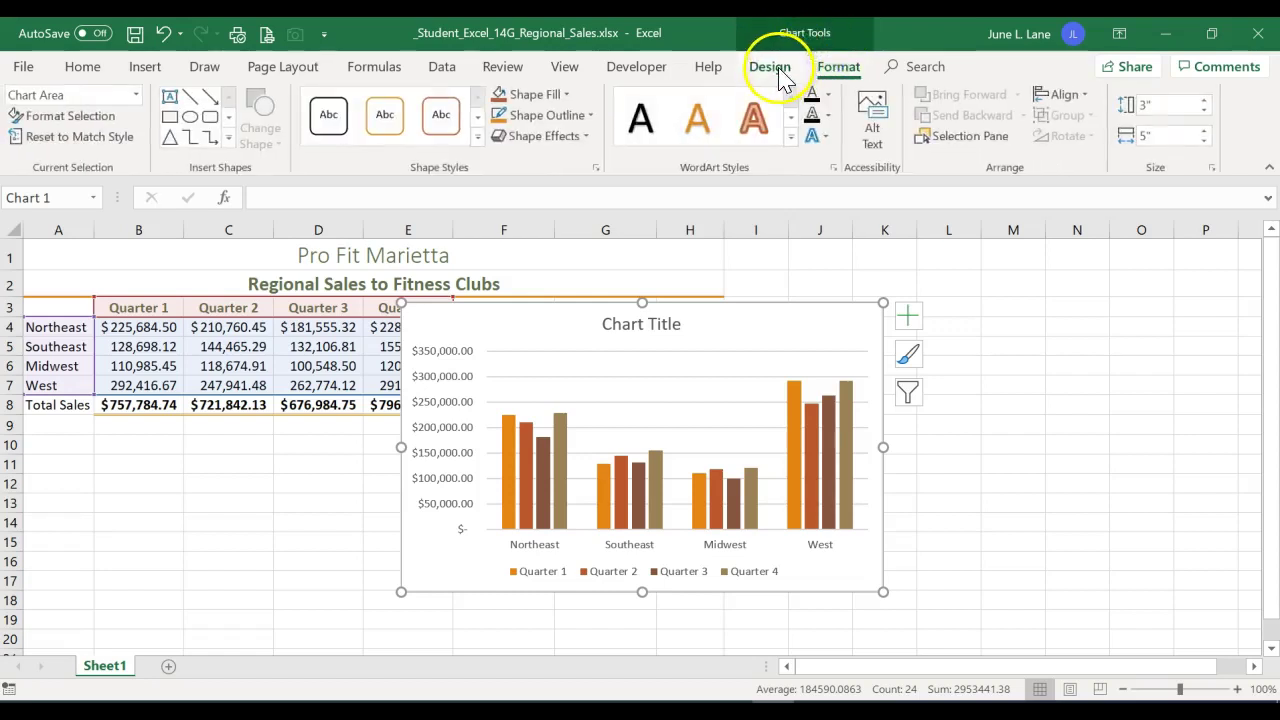
click(780, 74)
click(832, 66)
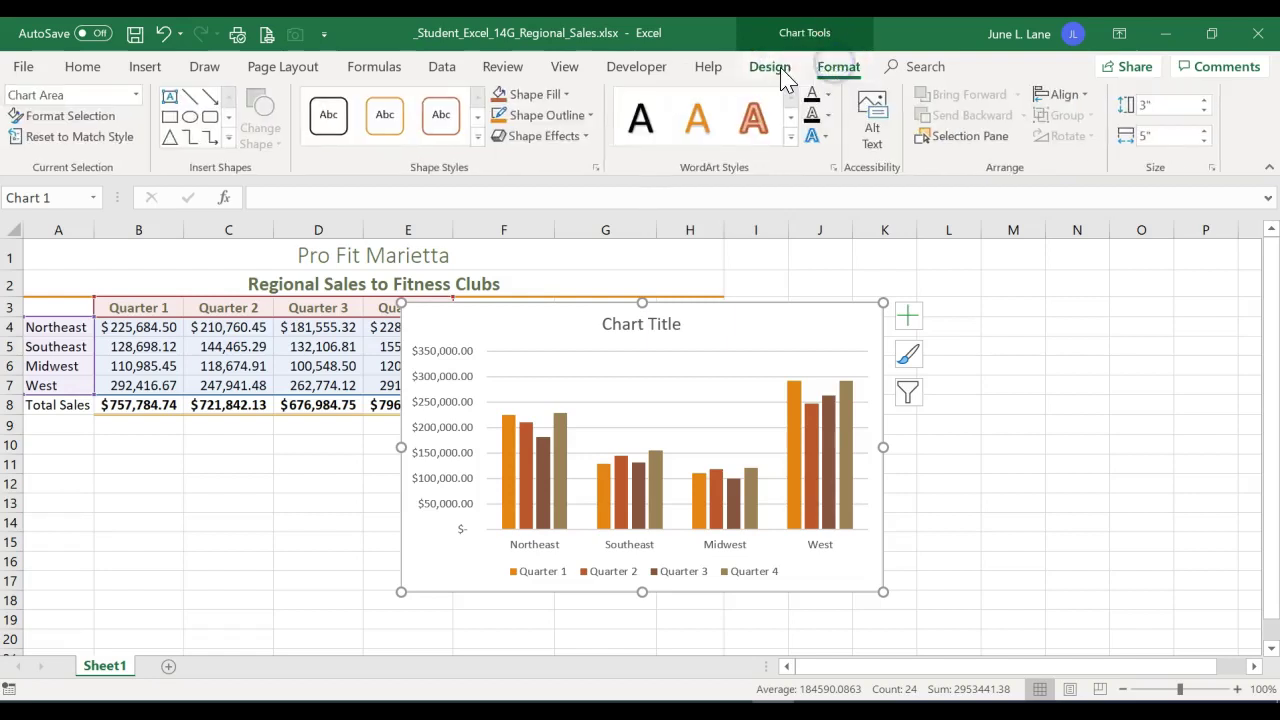
click(780, 74)
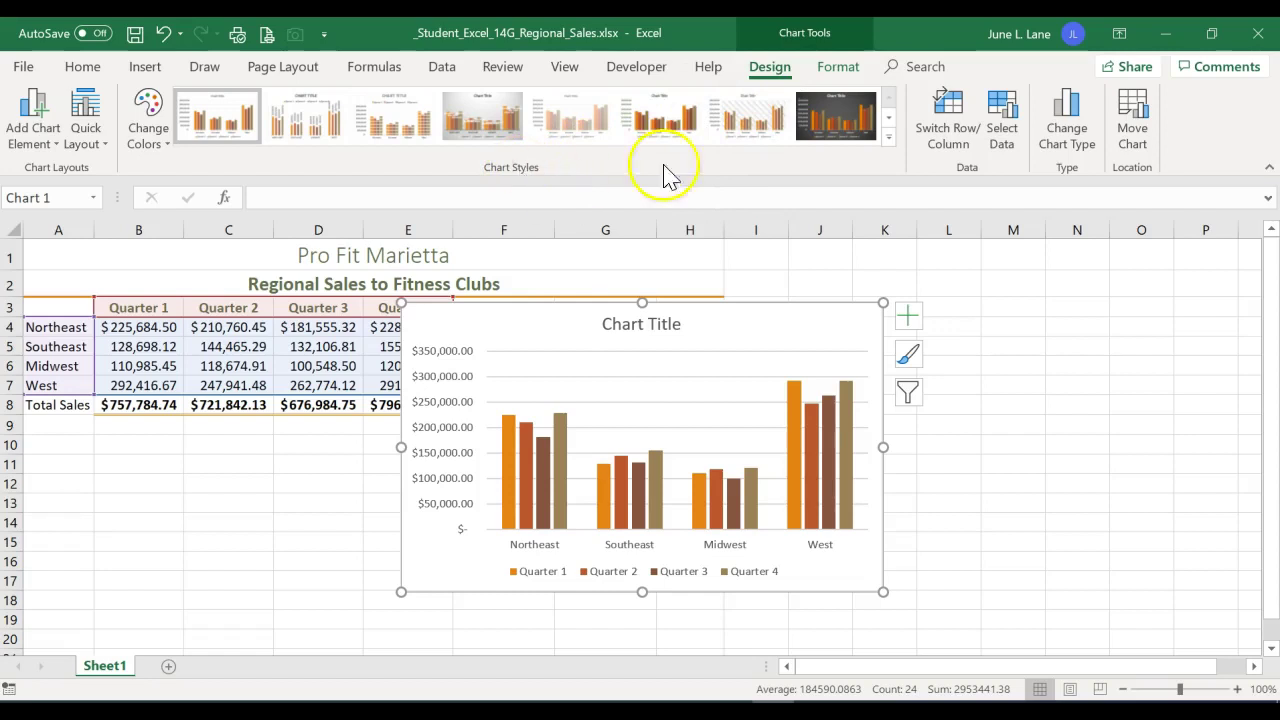
click(888, 137)
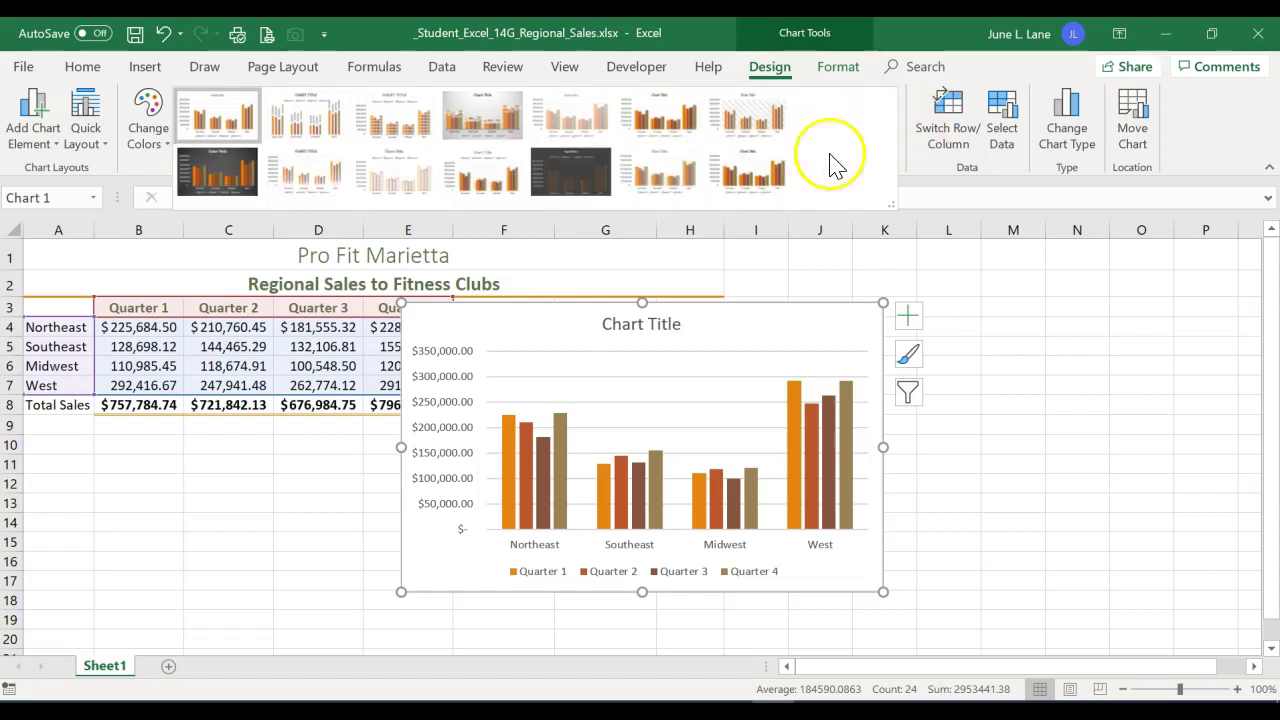
click(360, 130)
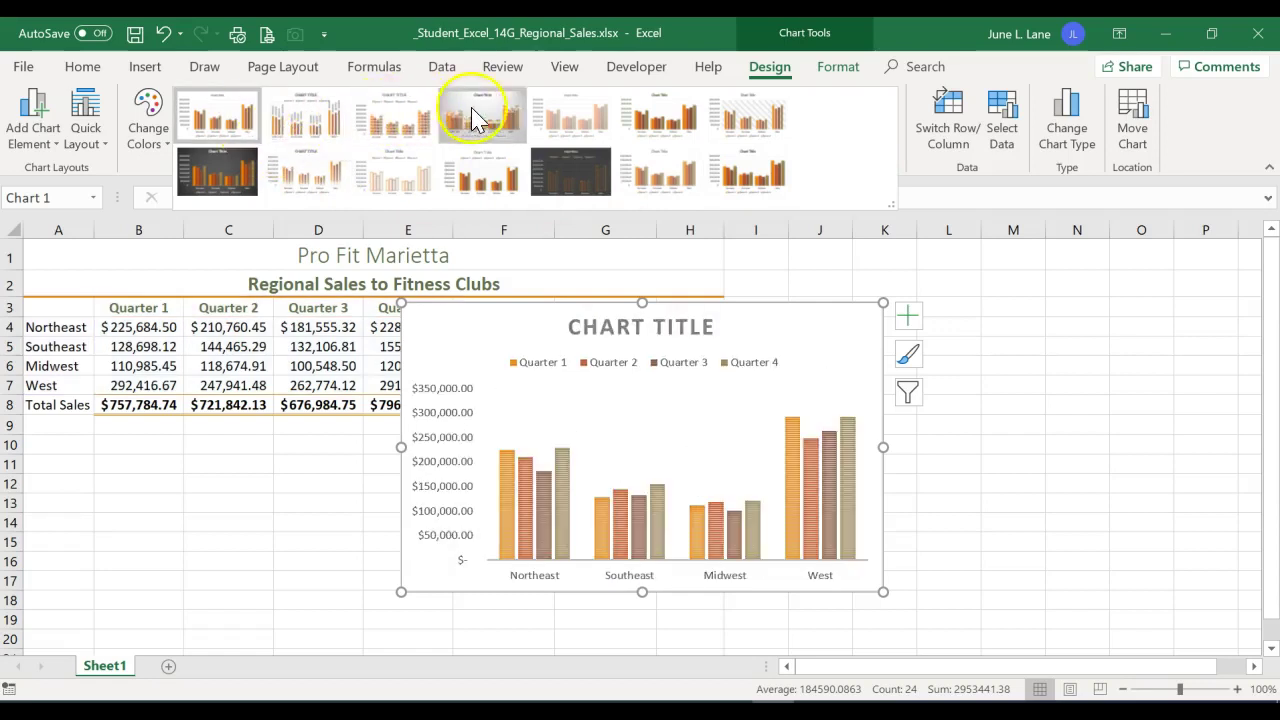
click(230, 175)
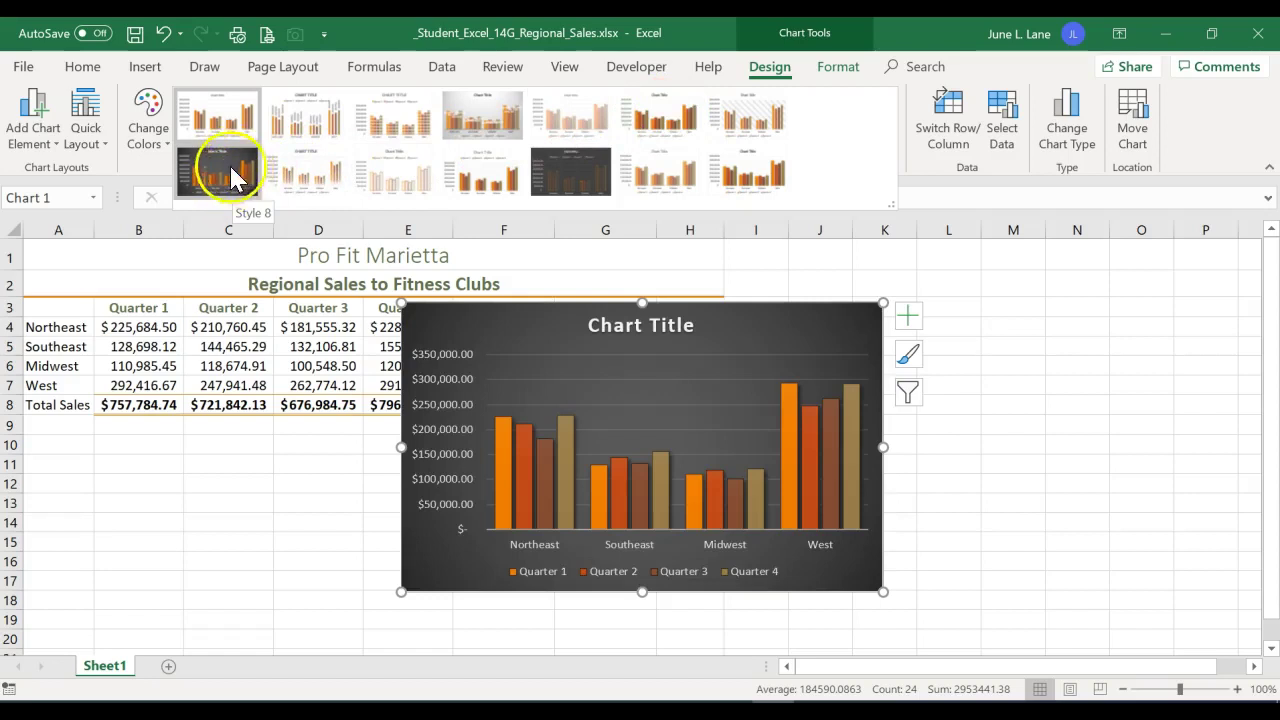
click(232, 176)
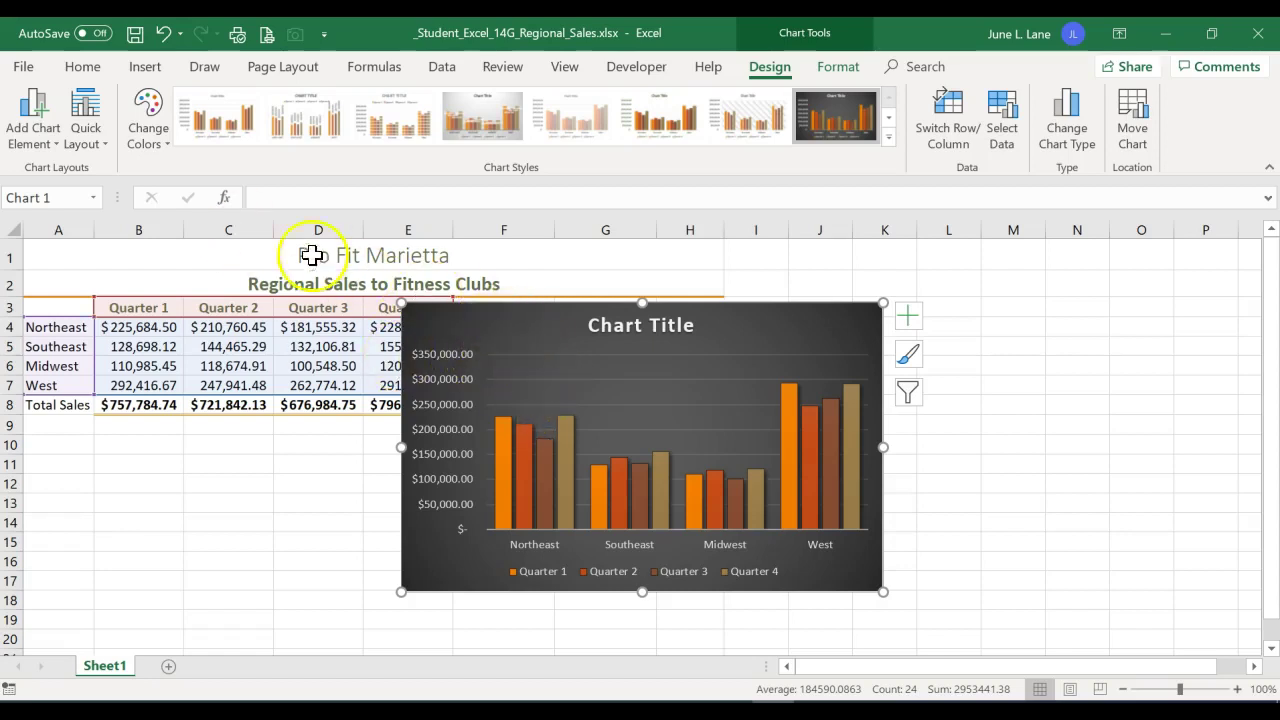
click(155, 145)
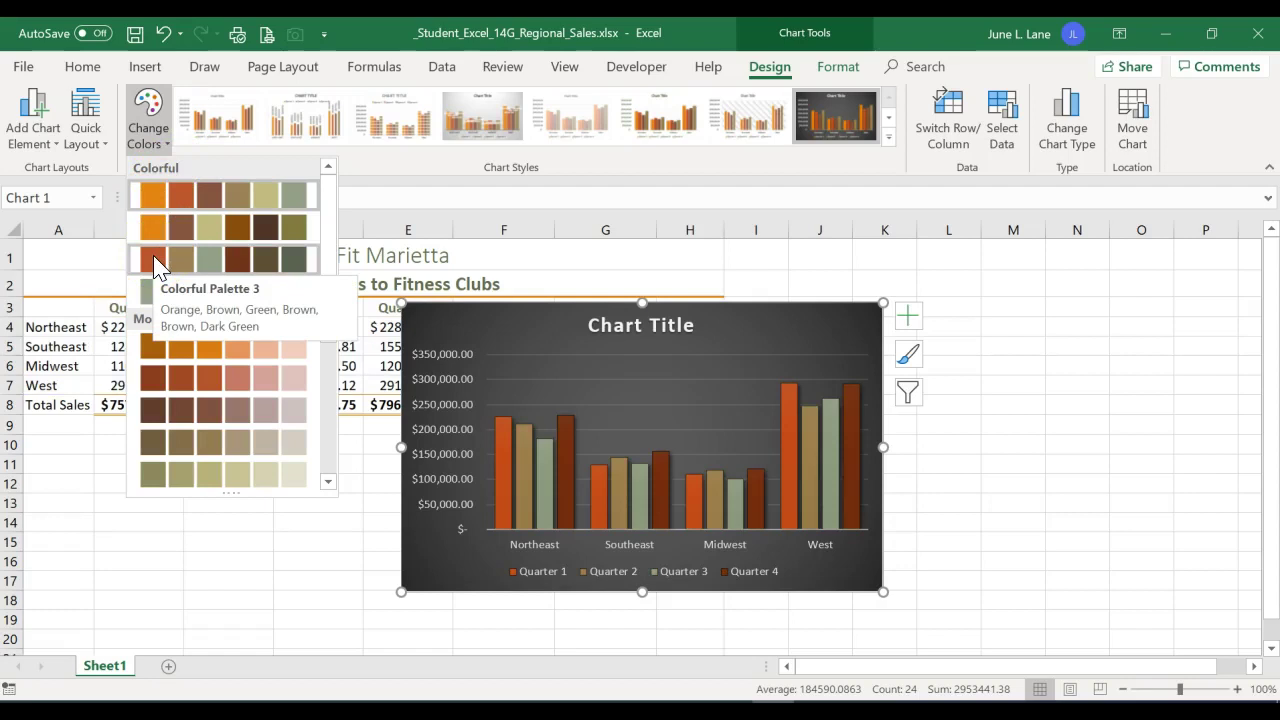
click(154, 263)
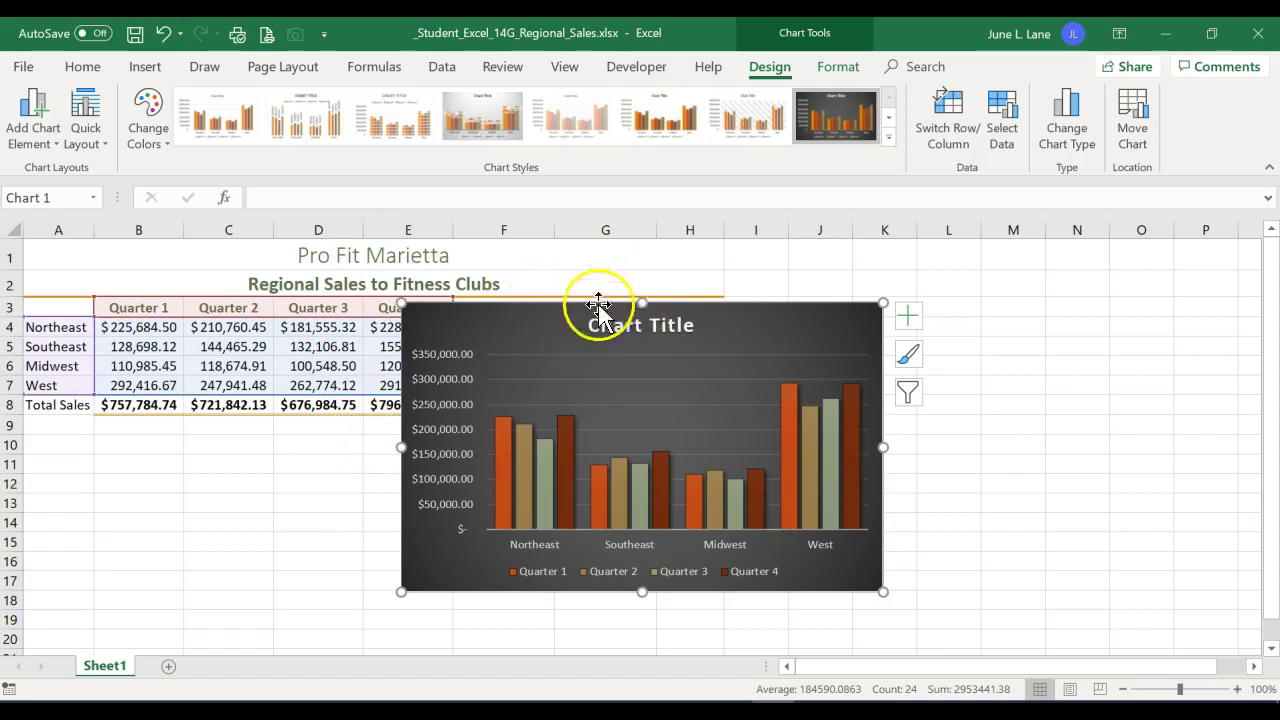
Move the chart below the sales table so its upper edge sits in row 10 and it spans columns B to G
click(660, 298)
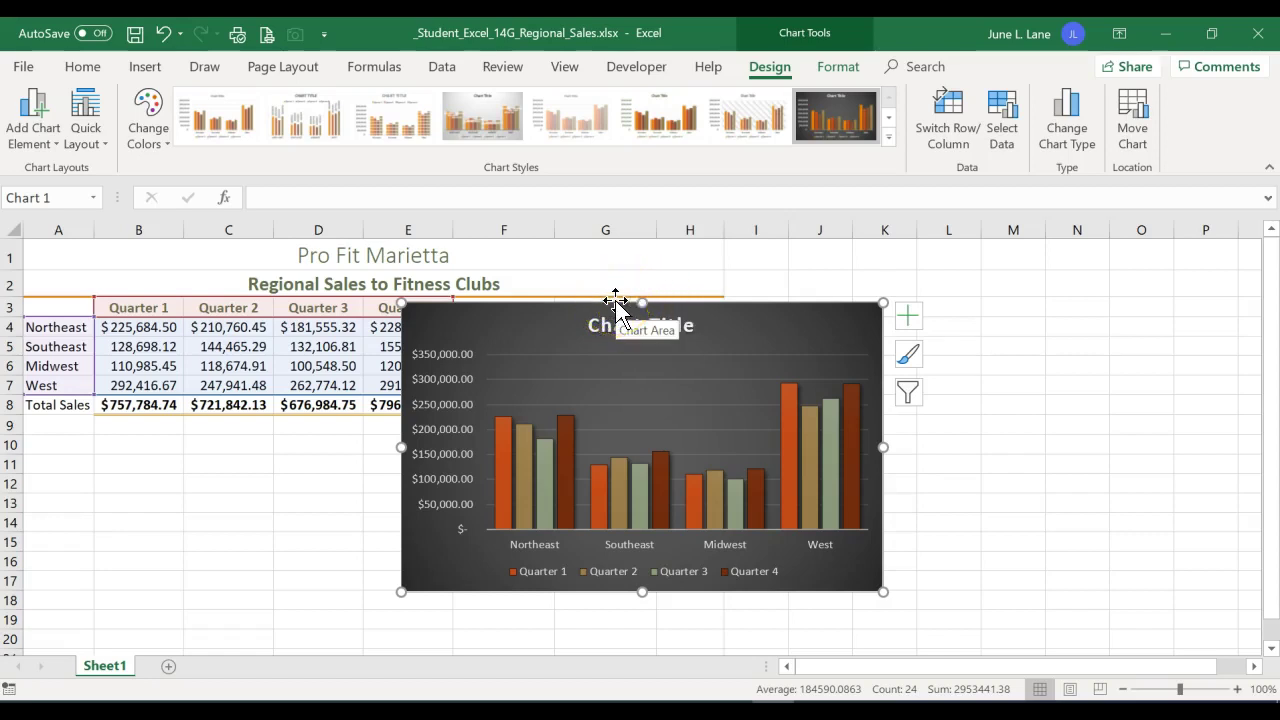
mouse_move(615, 300)
mouse_down()
mouse_move(609, 320)
mouse_move(426, 402)
mouse_move(397, 436)
mouse_move(335, 440)
mouse_up()
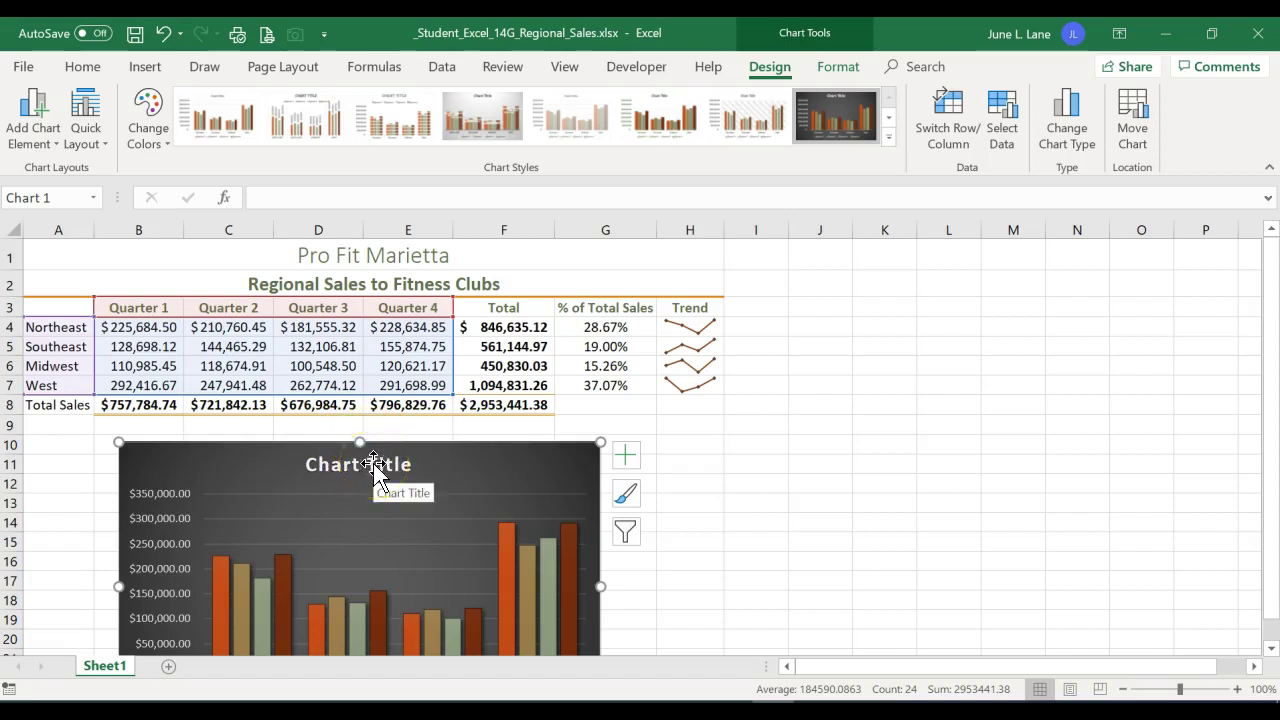
click(366, 449)
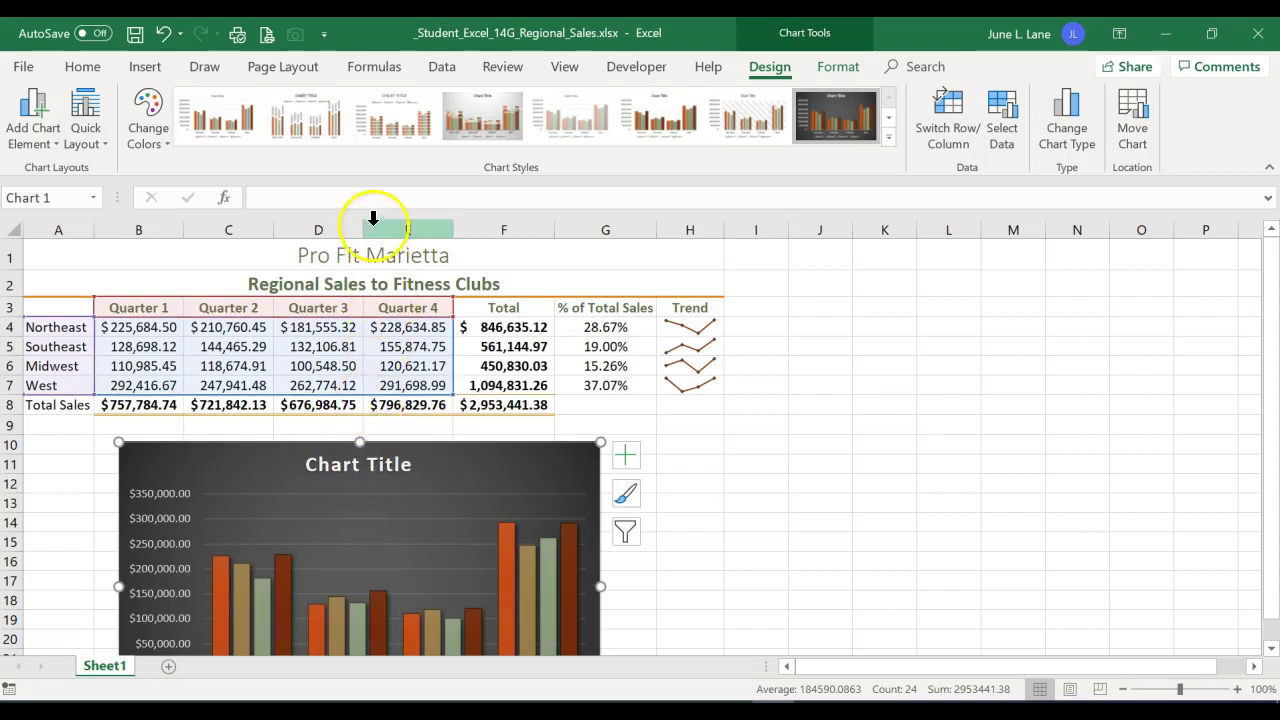
drag(337, 443, 343, 443)
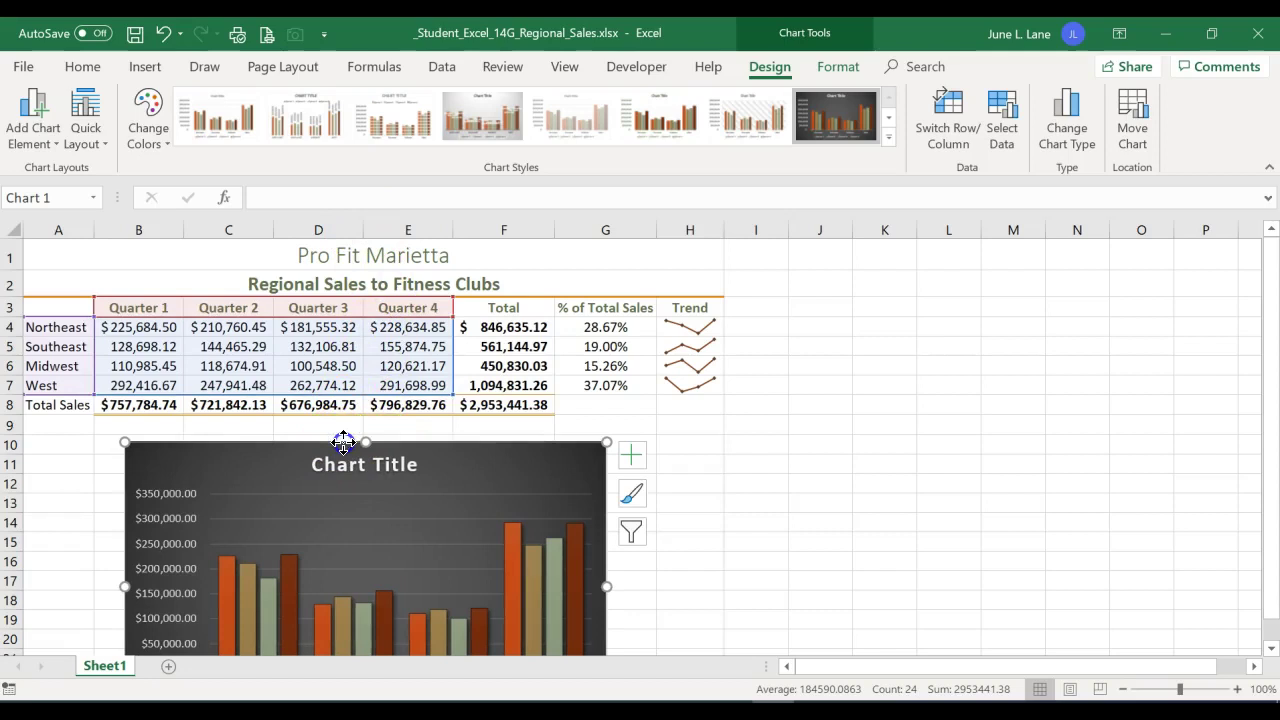
drag(343, 443, 342, 443)
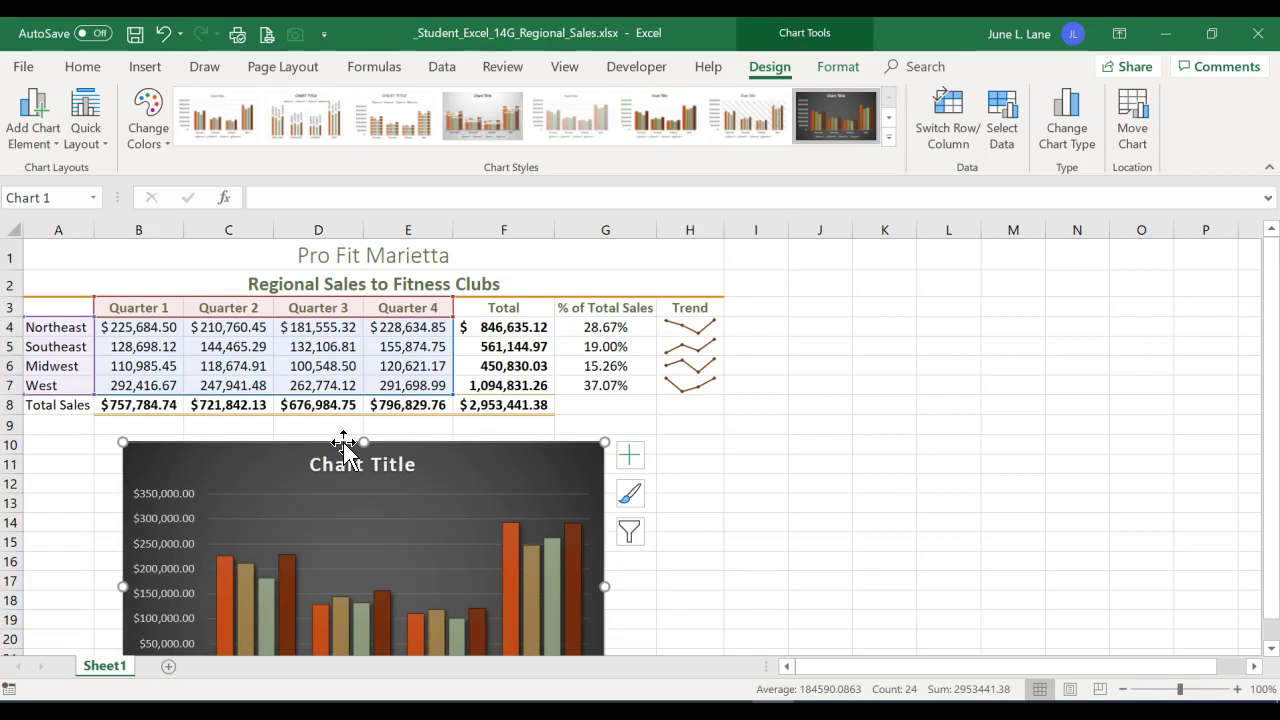
drag(343, 443, 342, 443)
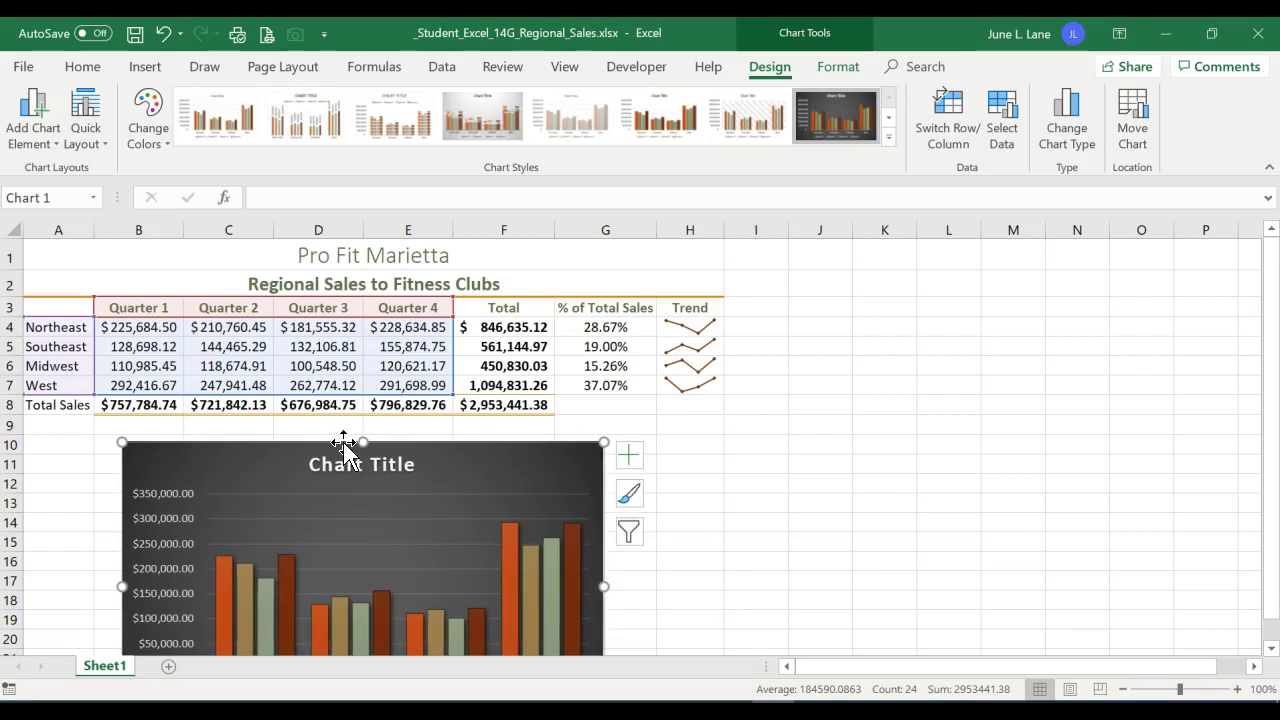
Nudge the chart down, slightly left and back up in small increments so its upper edge rests within row 10
key(Down)
key(Down)
key(Down)
key(Down)
key(Down)
key(Down)
key(Down)
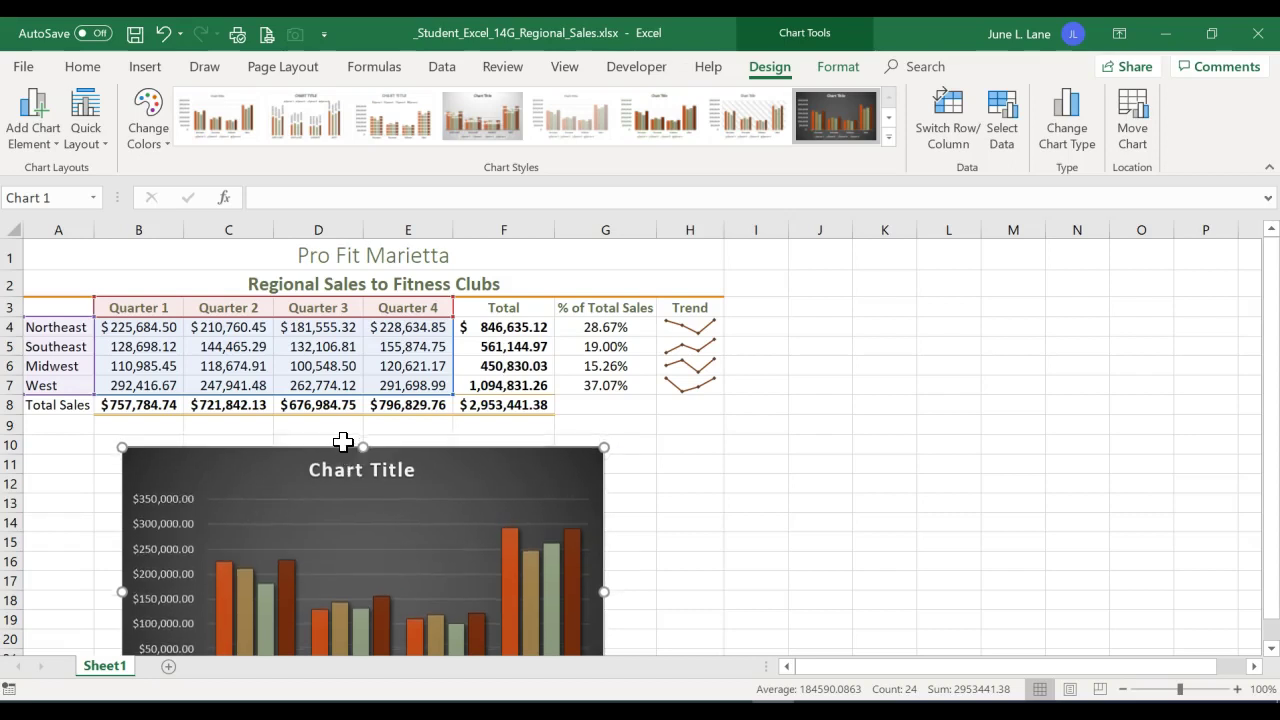
key(Down)
key(Down)
key(Down)
key(Left)
key(Down)
key(Down)
key(Down)
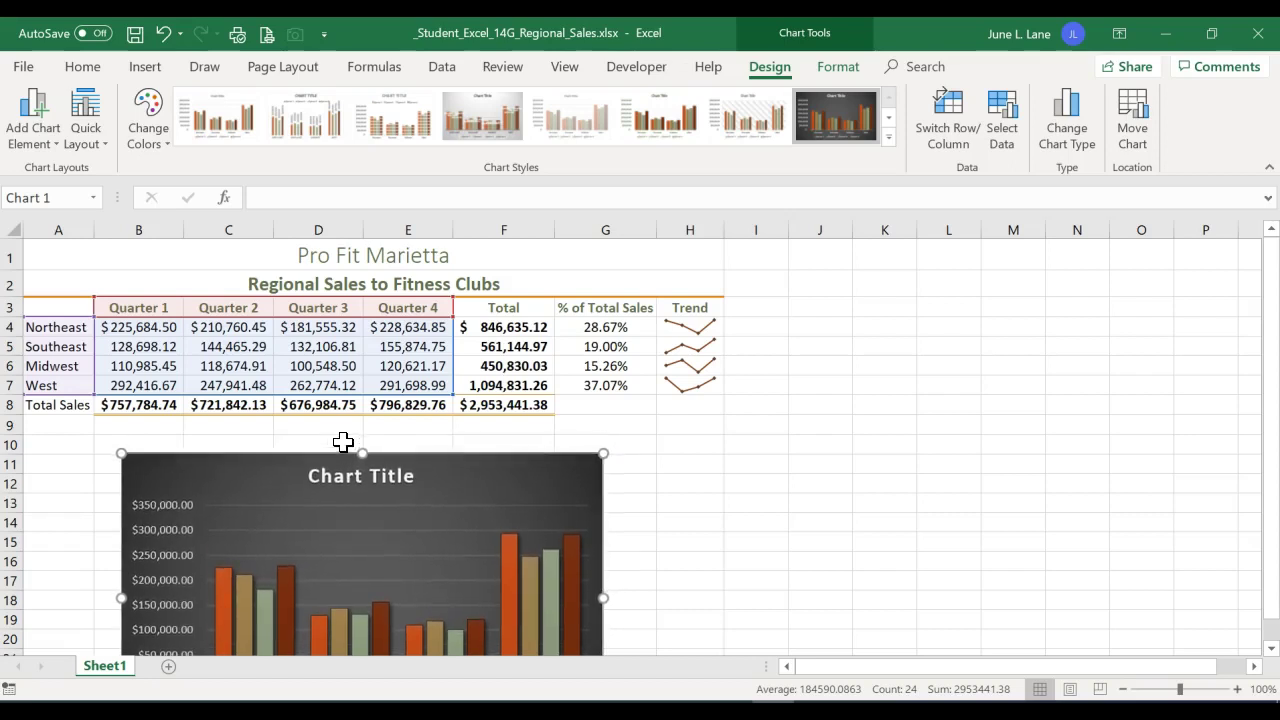
key(Up)
key(Up)
key(Up)
key(Up)
key(Up)
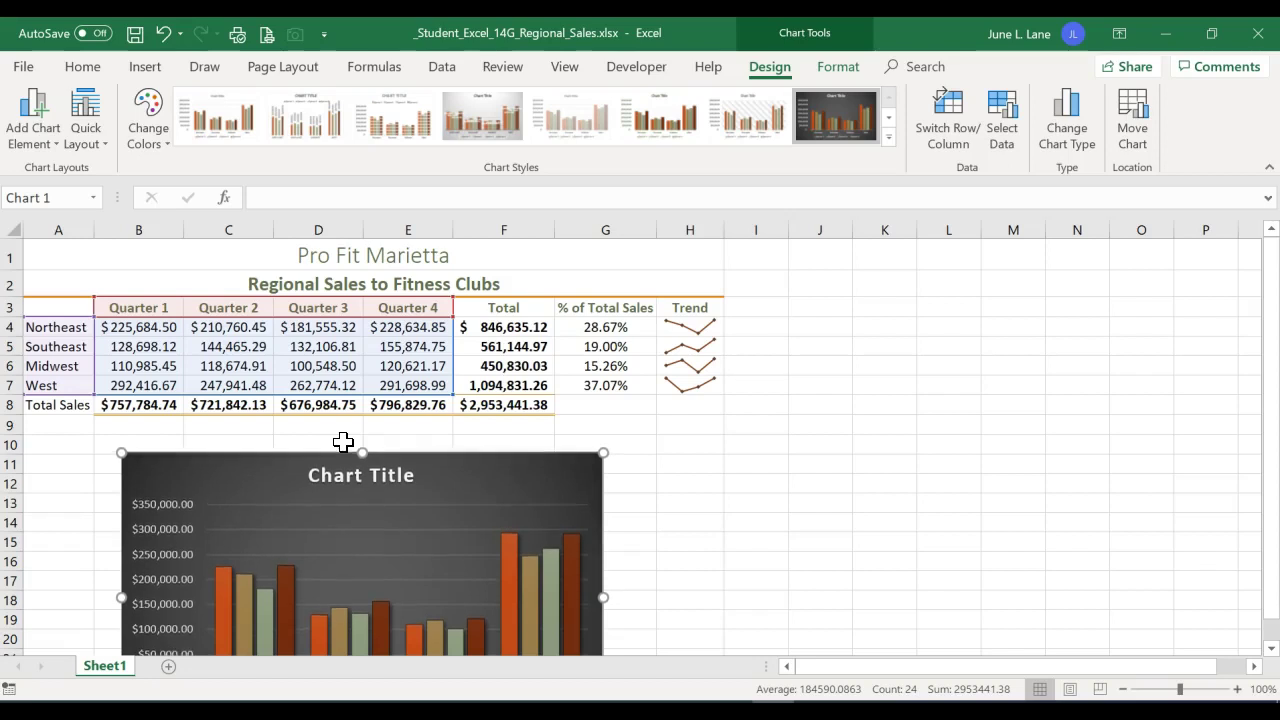
key(Up)
key(Up)
key(Up)
key(Up)
key(Up)
key(Up)
key(Up)
key(Up)
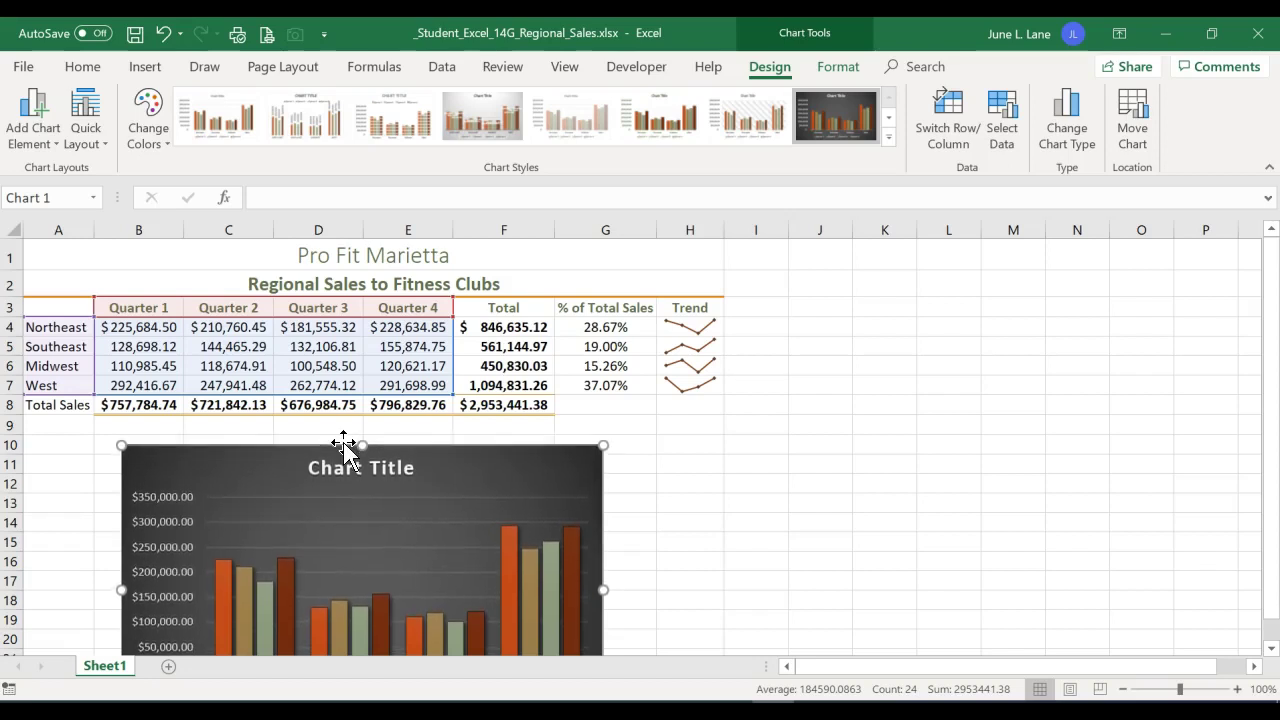
key(Up)
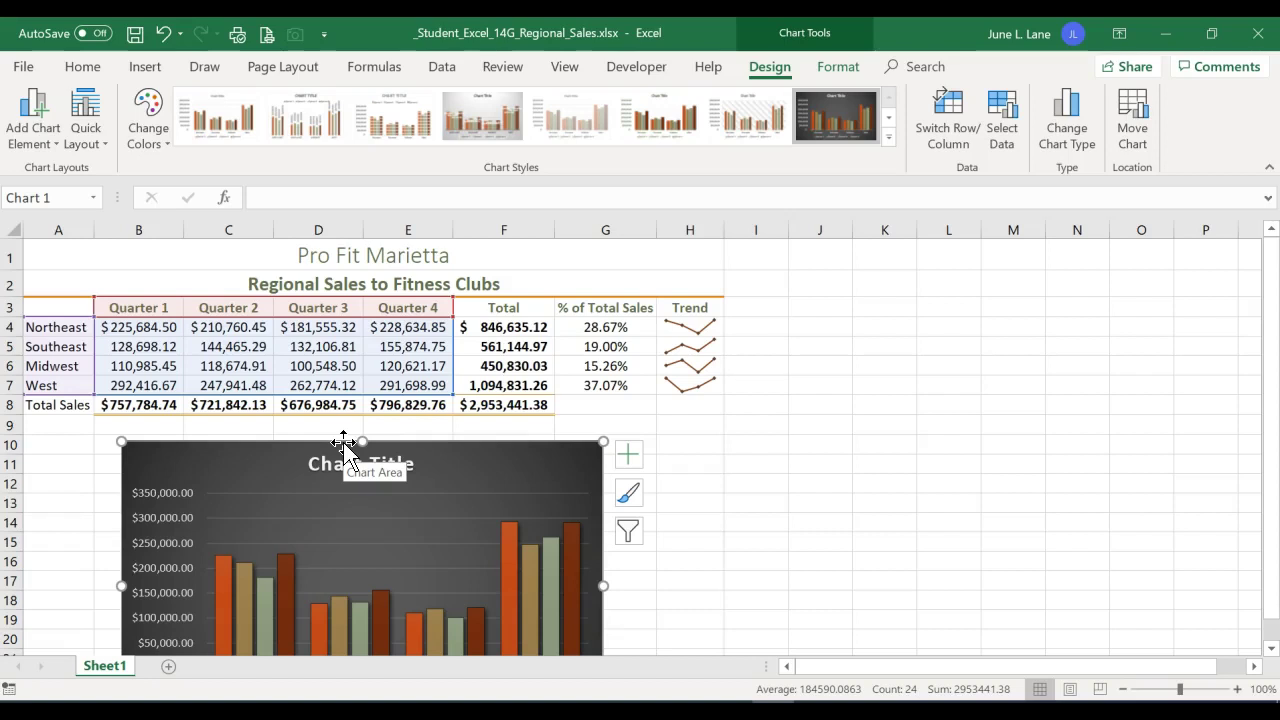
Replace the placeholder chart title with Regional Sales to Fitness Clubs
click(367, 440)
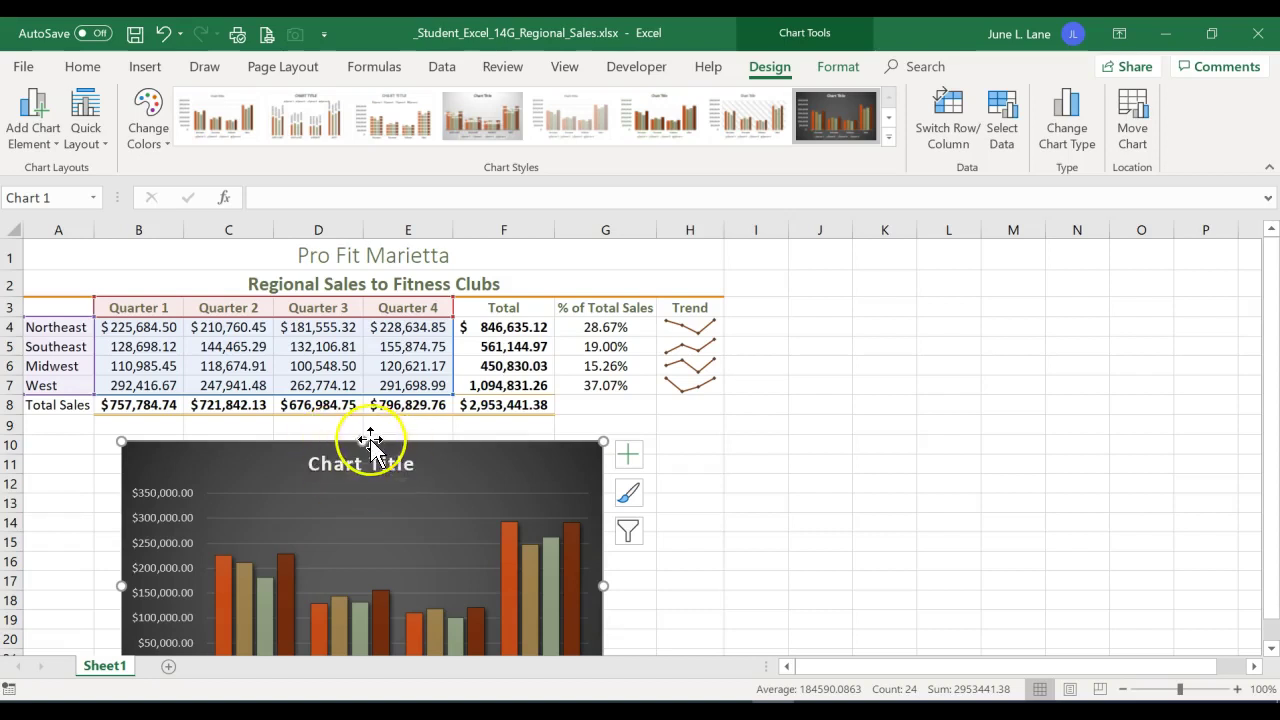
click(354, 457)
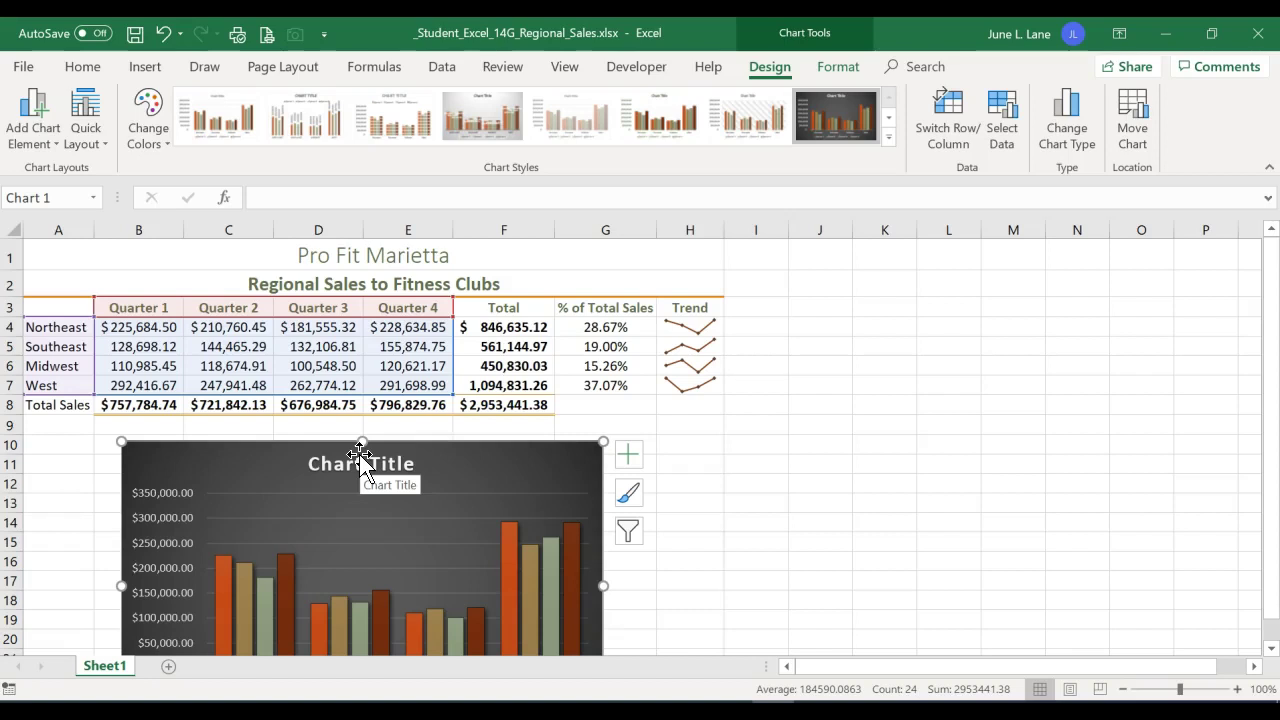
click(349, 463)
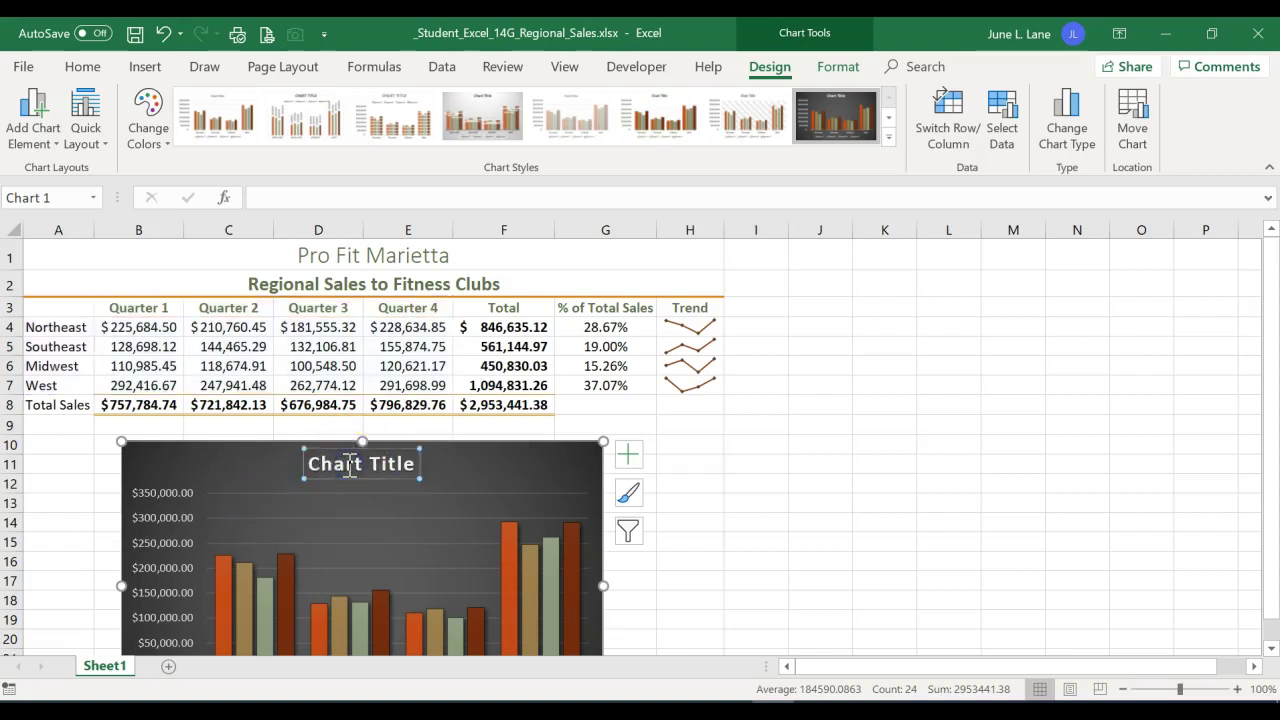
click(349, 463)
drag(313, 466, 405, 468)
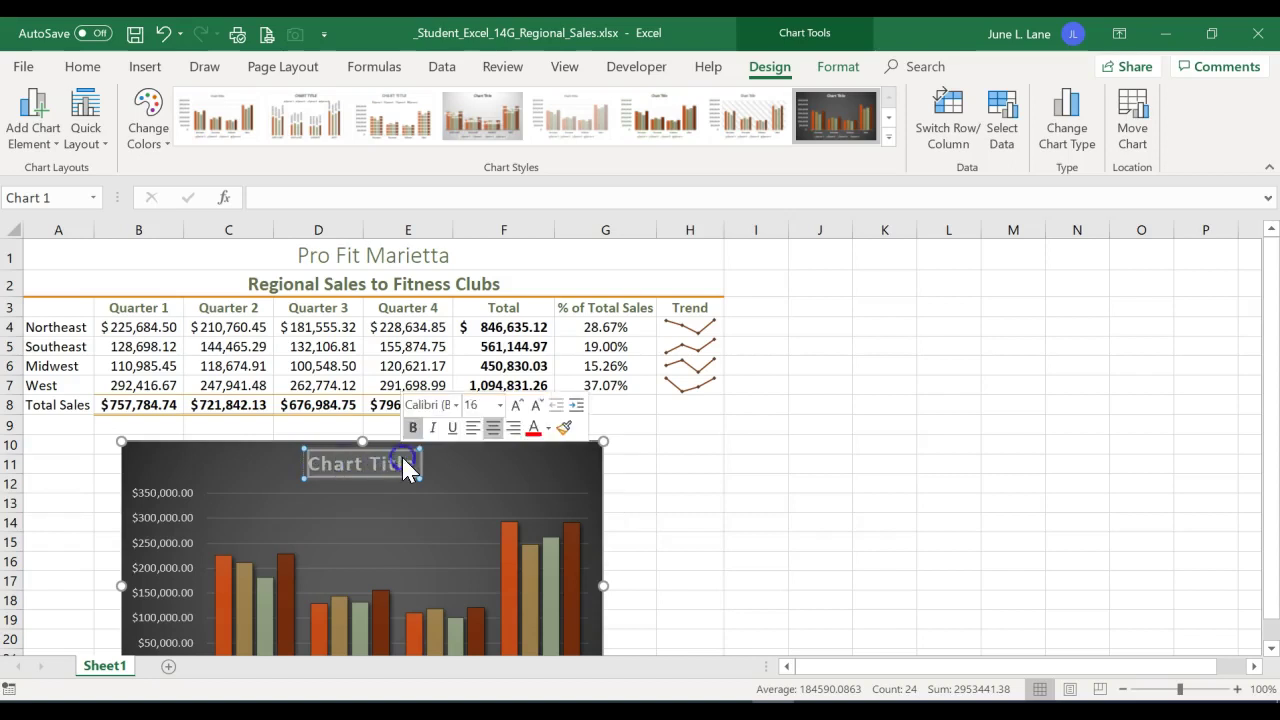
double_click(372, 465)
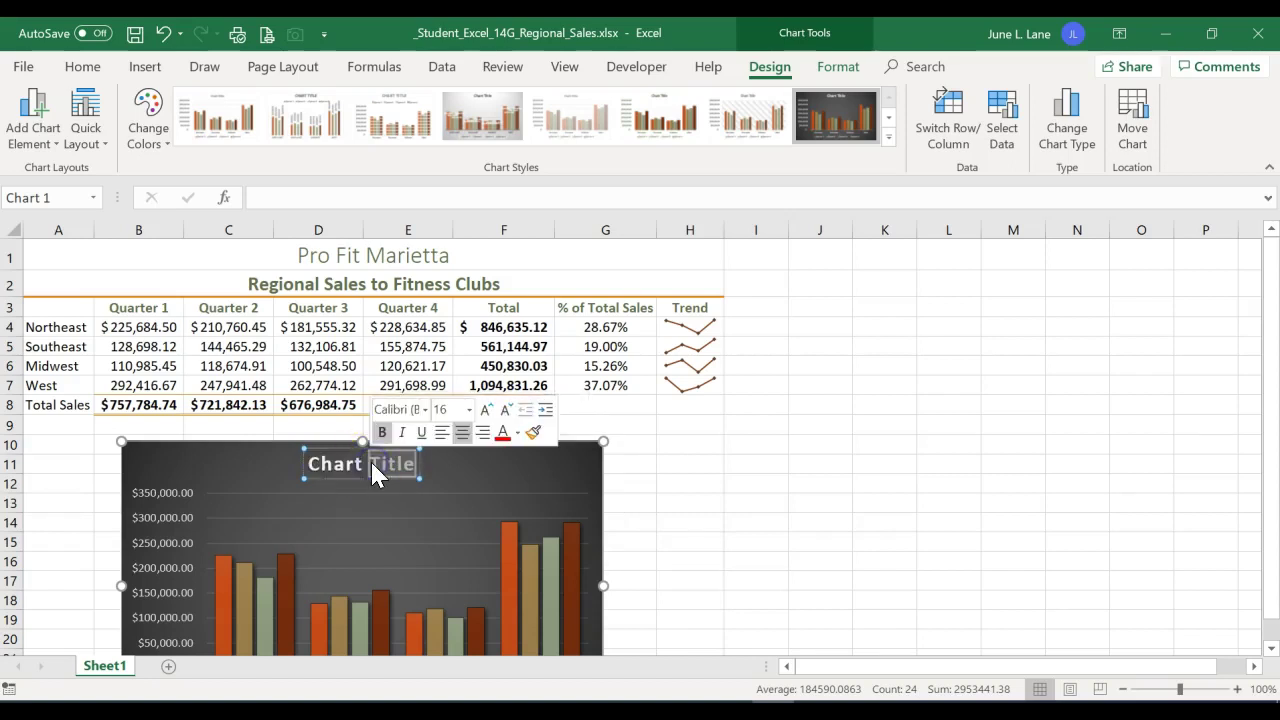
click(312, 463)
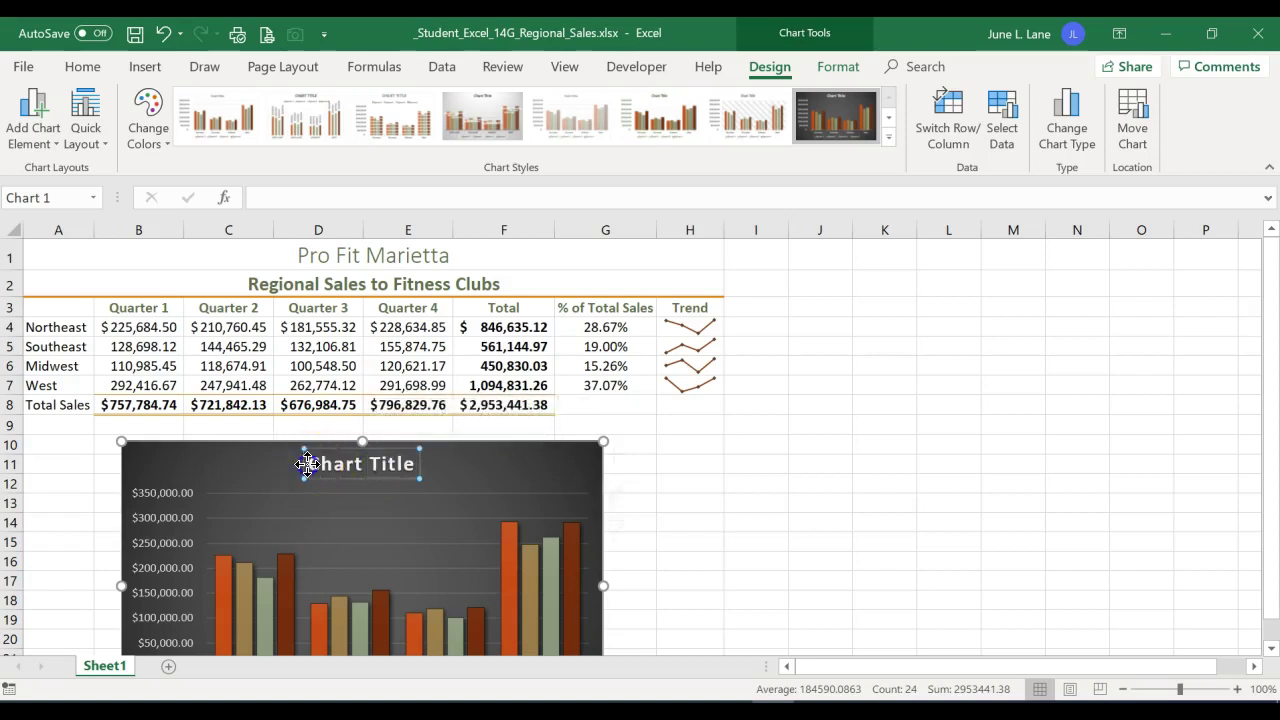
drag(307, 464, 394, 461)
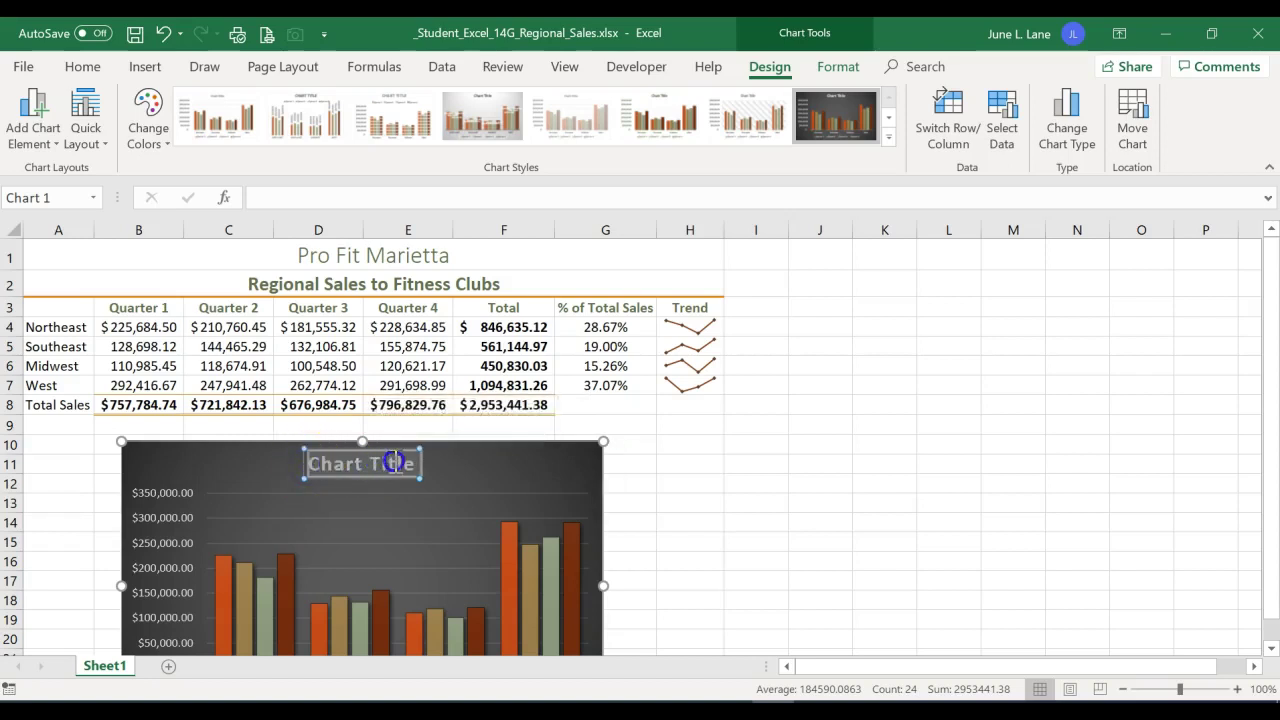
click(389, 465)
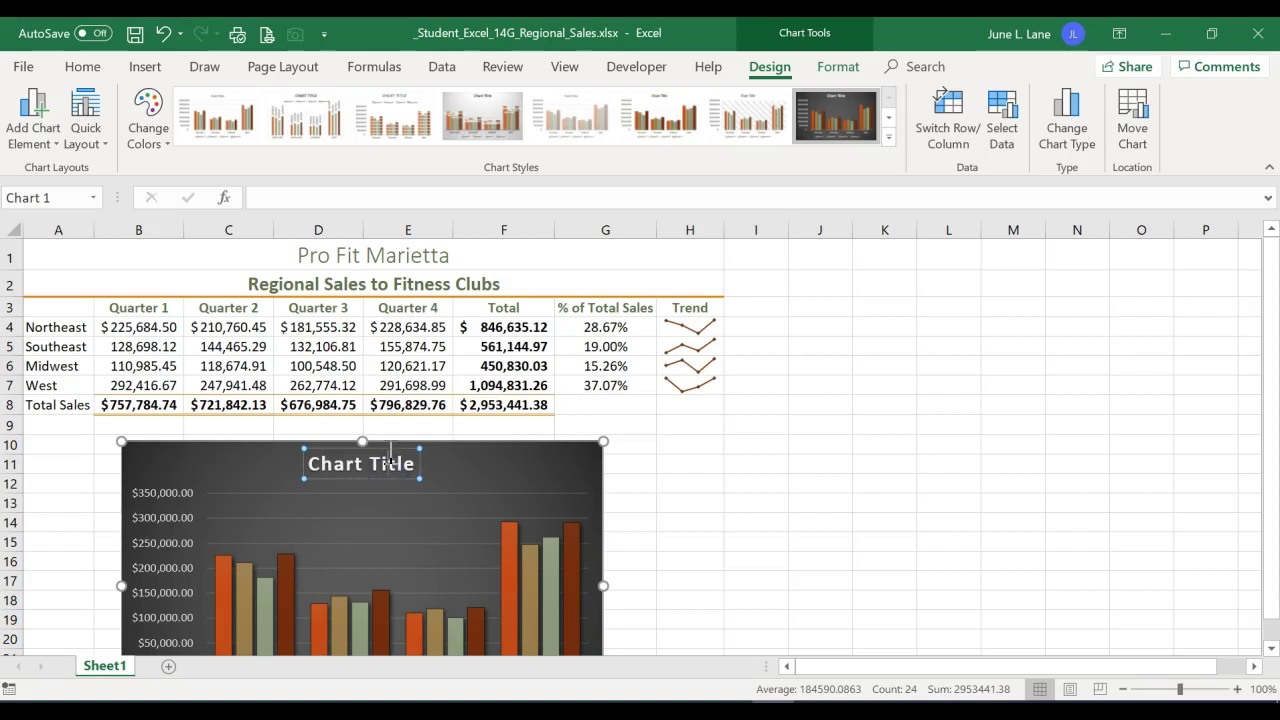
click(365, 198)
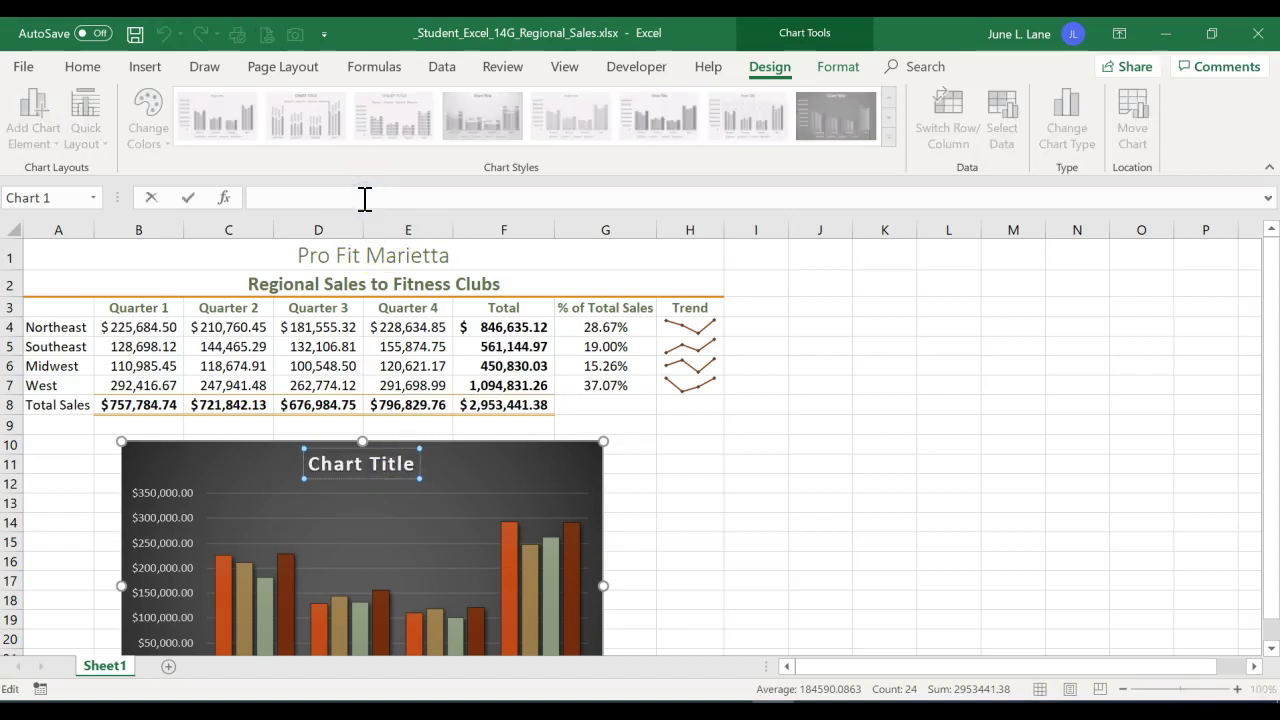
text(Regional Sales to Fitness Clubs)
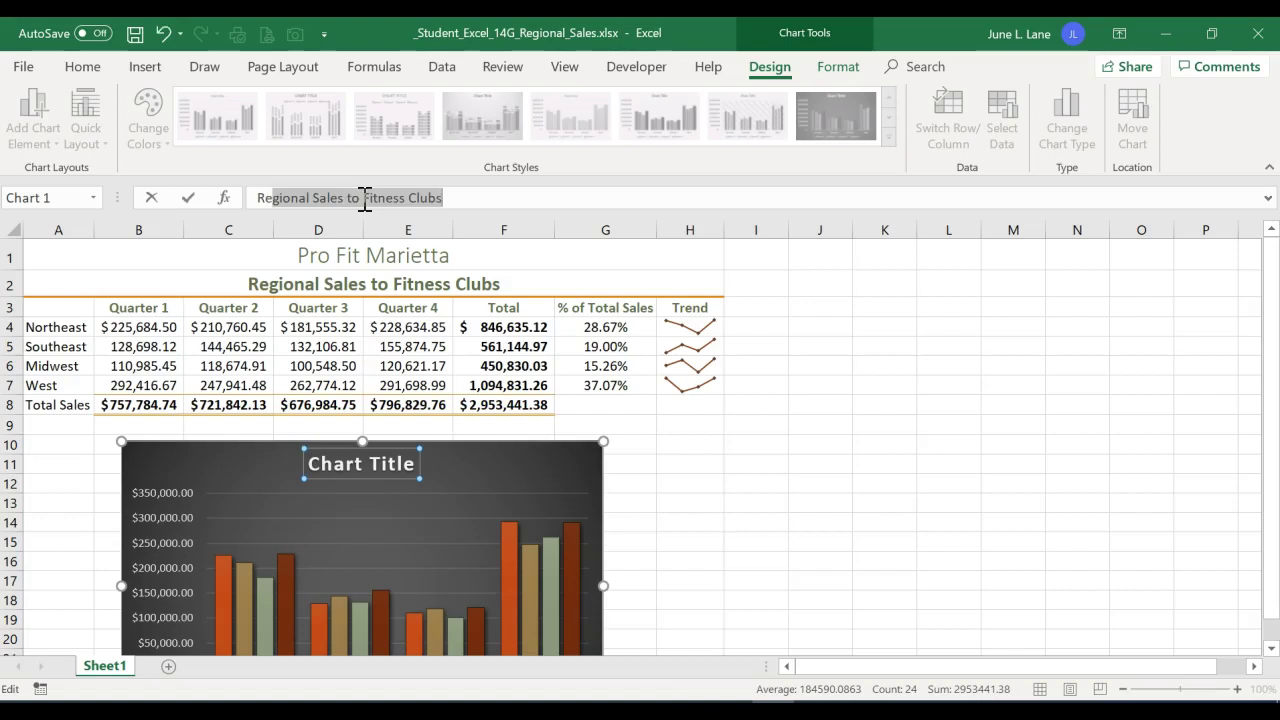
key(shift+Right)
key(shift+Right)
key(shift+Right)
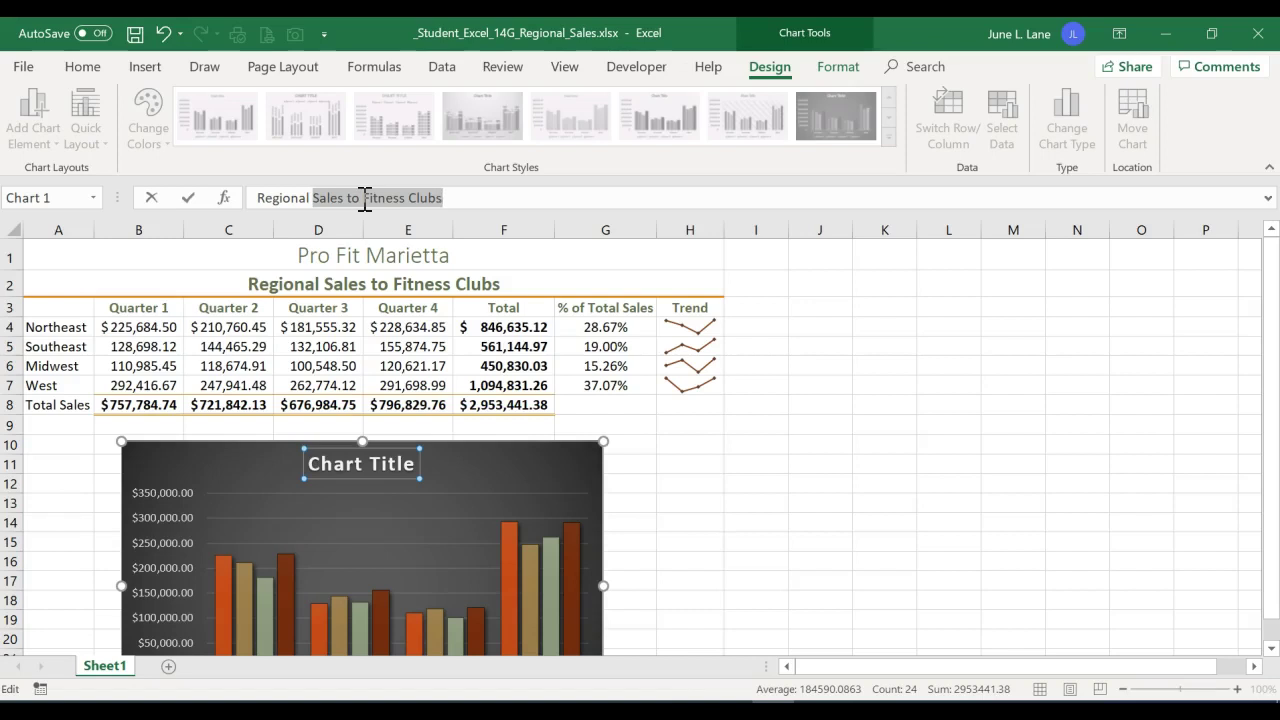
click(453, 197)
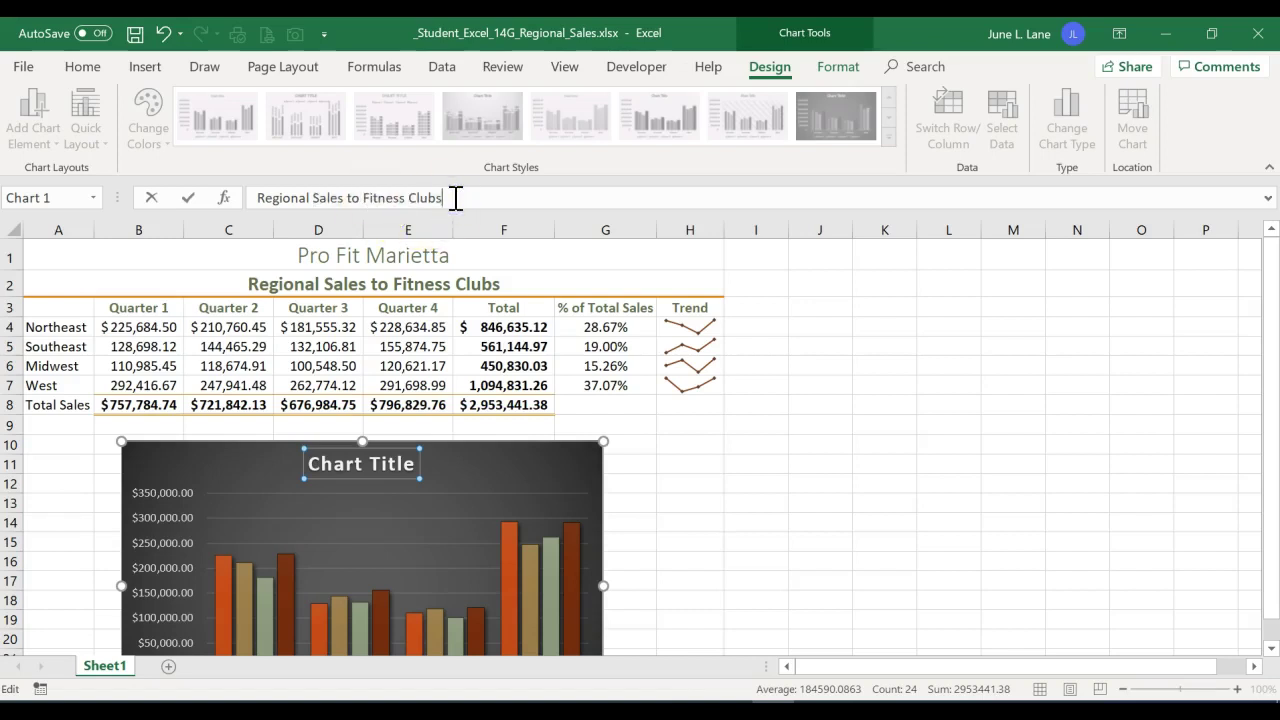
key(Return)
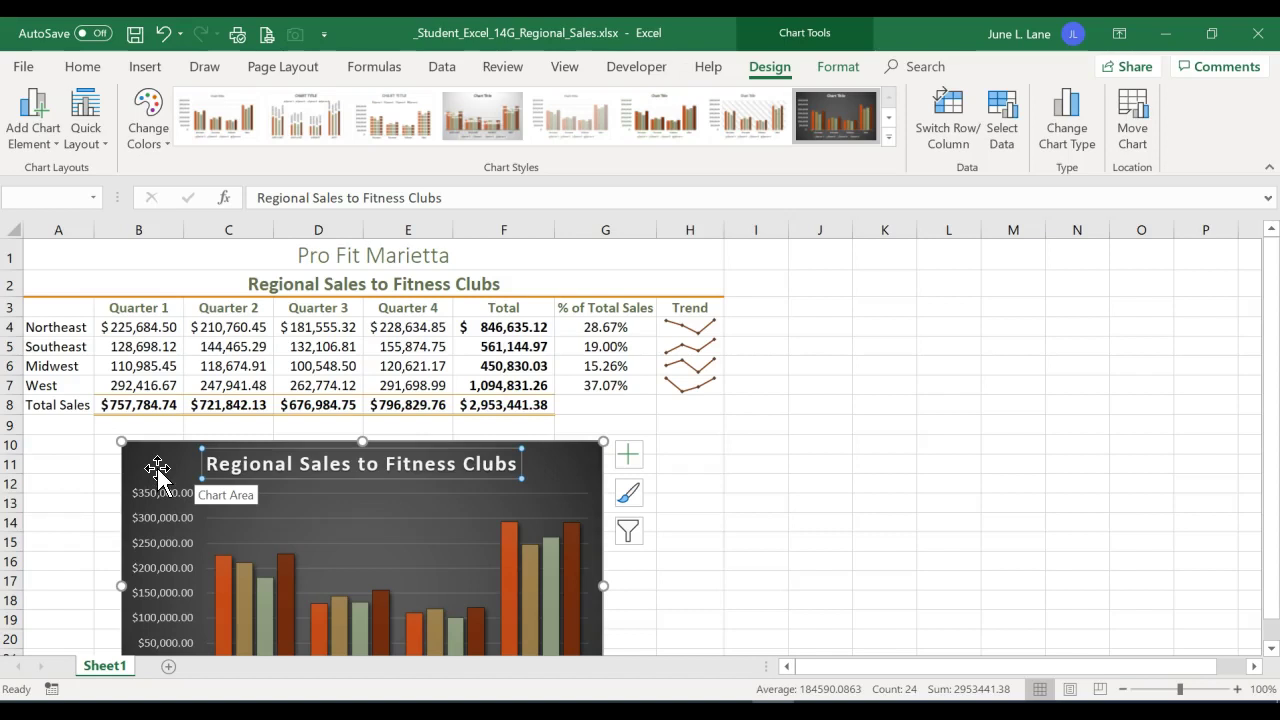
Deselect the chart by selecting cell H11, and select the whole chart again
click(686, 461)
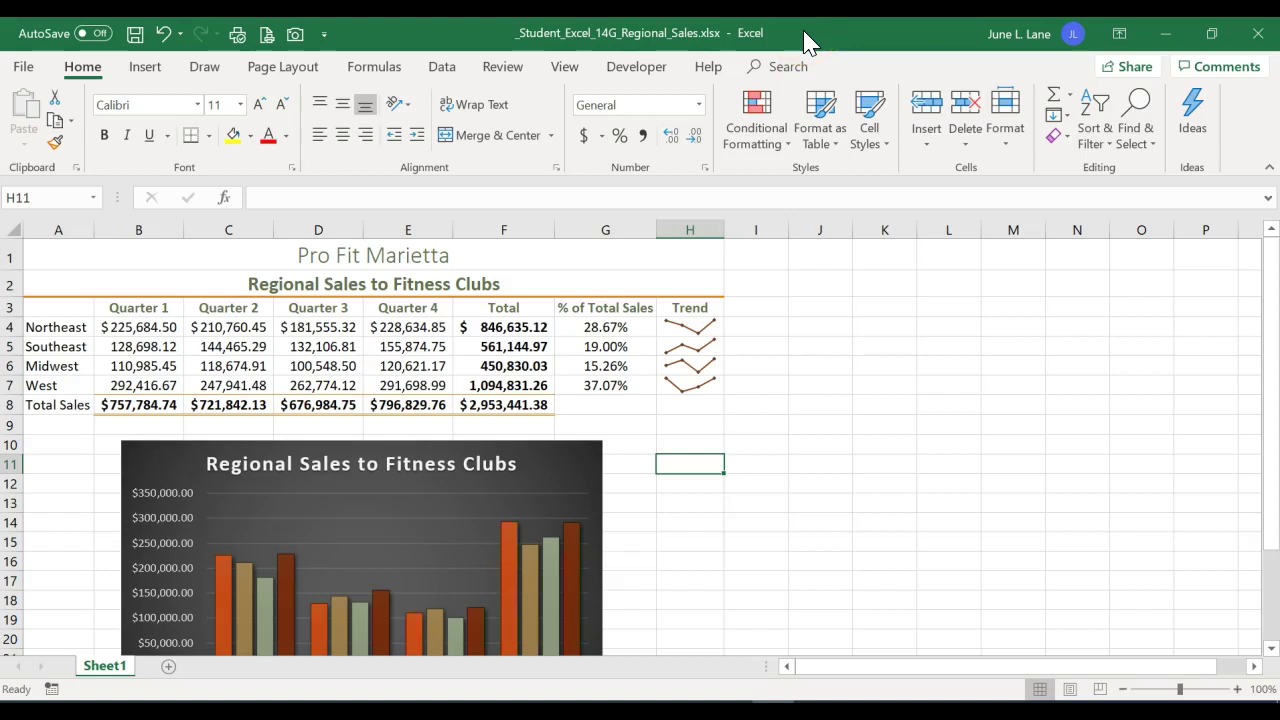
click(556, 456)
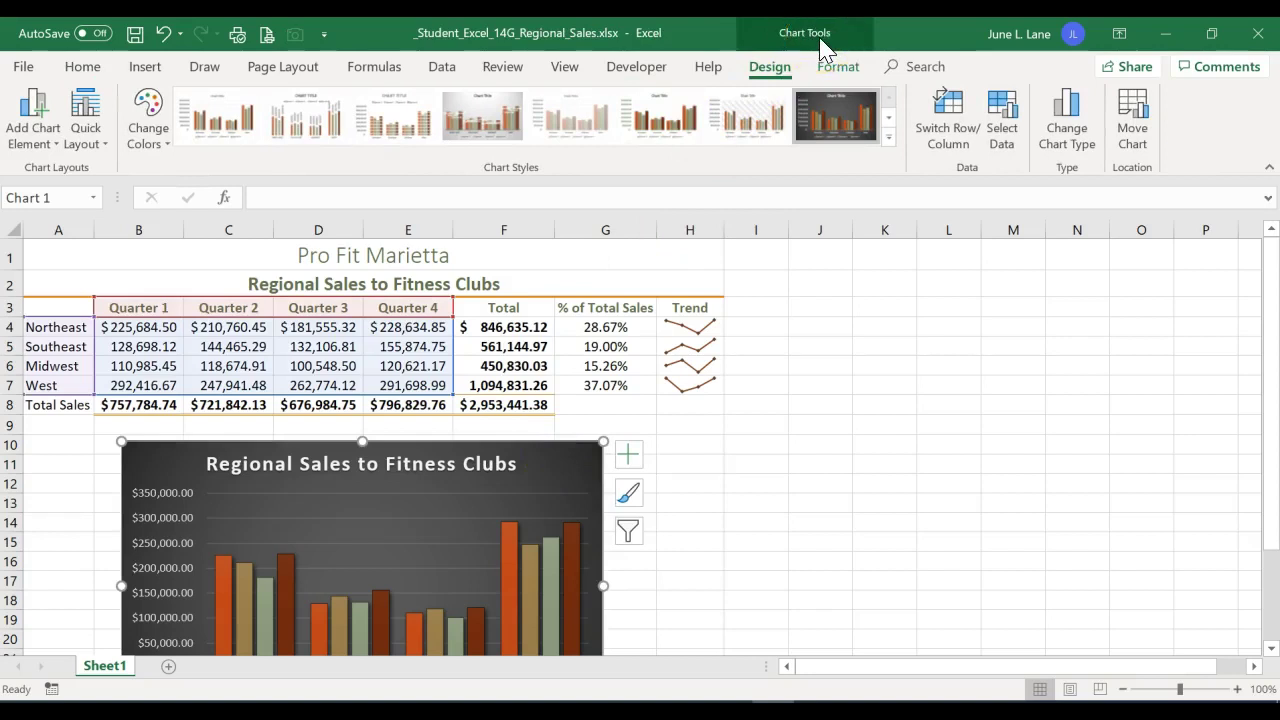
Deselect the chart, then set the sheet to landscape orientation and center it horizontally on the page
click(690, 464)
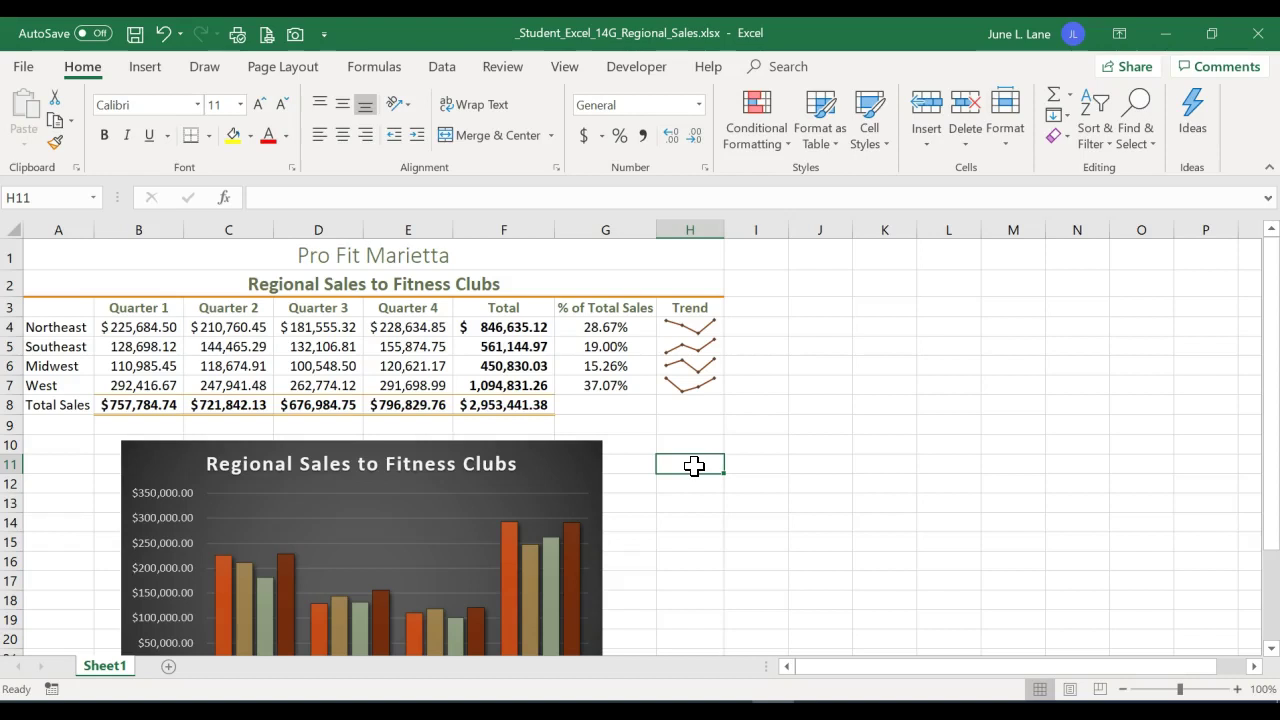
click(316, 78)
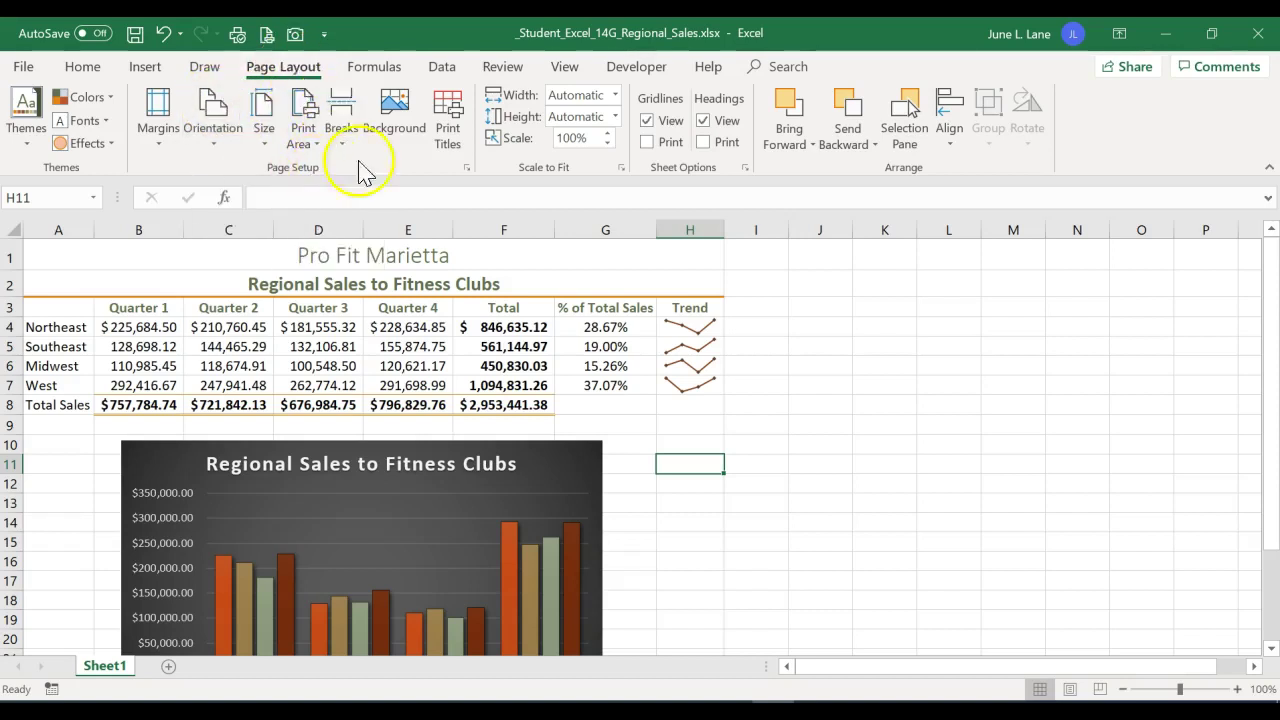
click(466, 168)
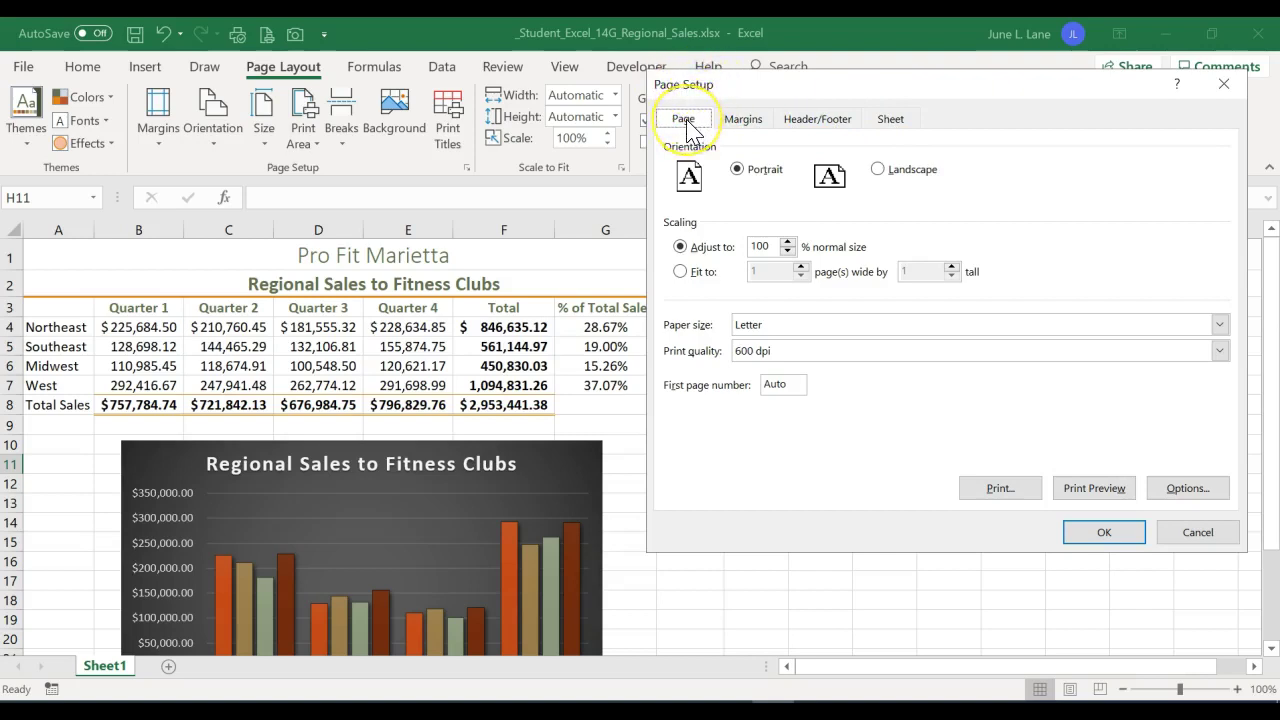
click(879, 174)
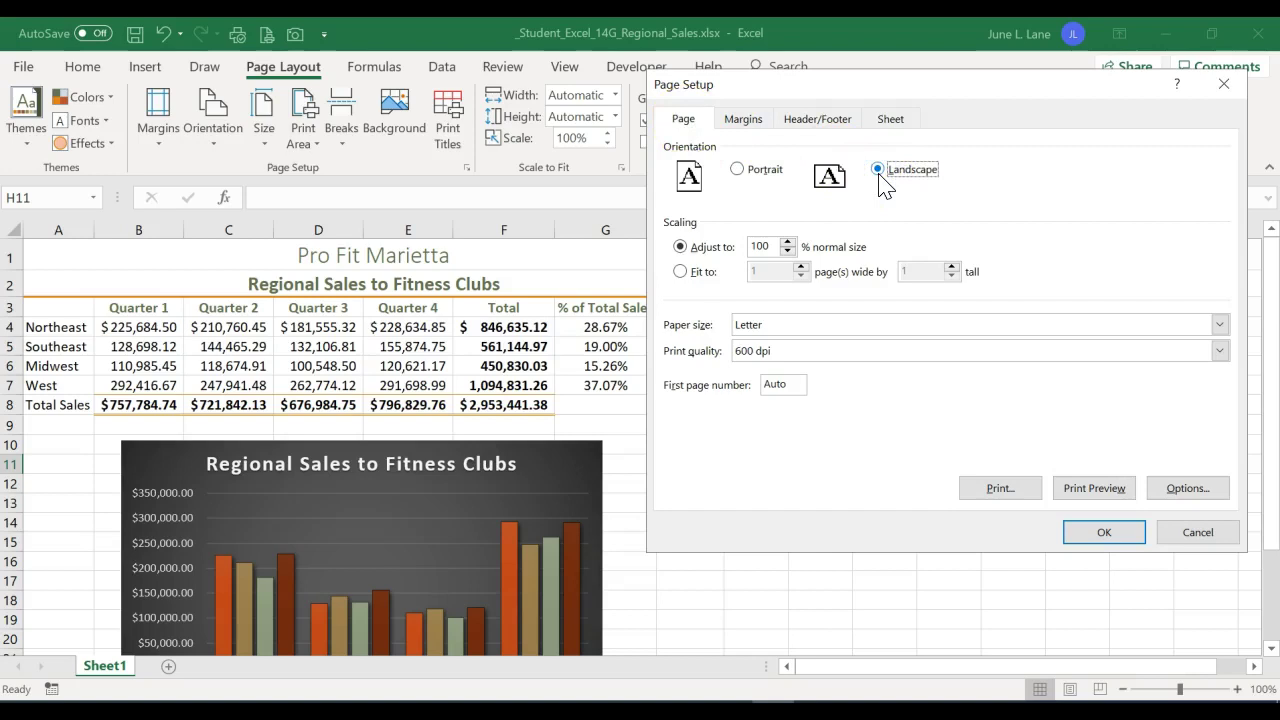
click(742, 120)
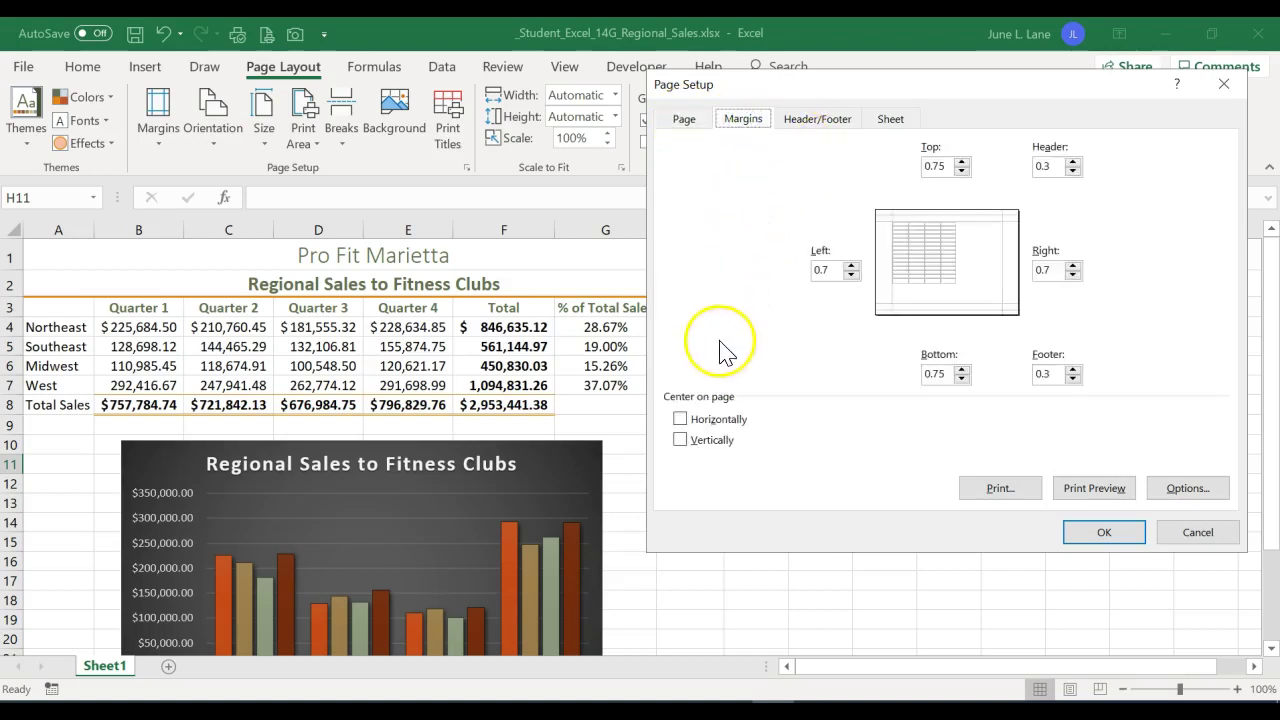
click(680, 420)
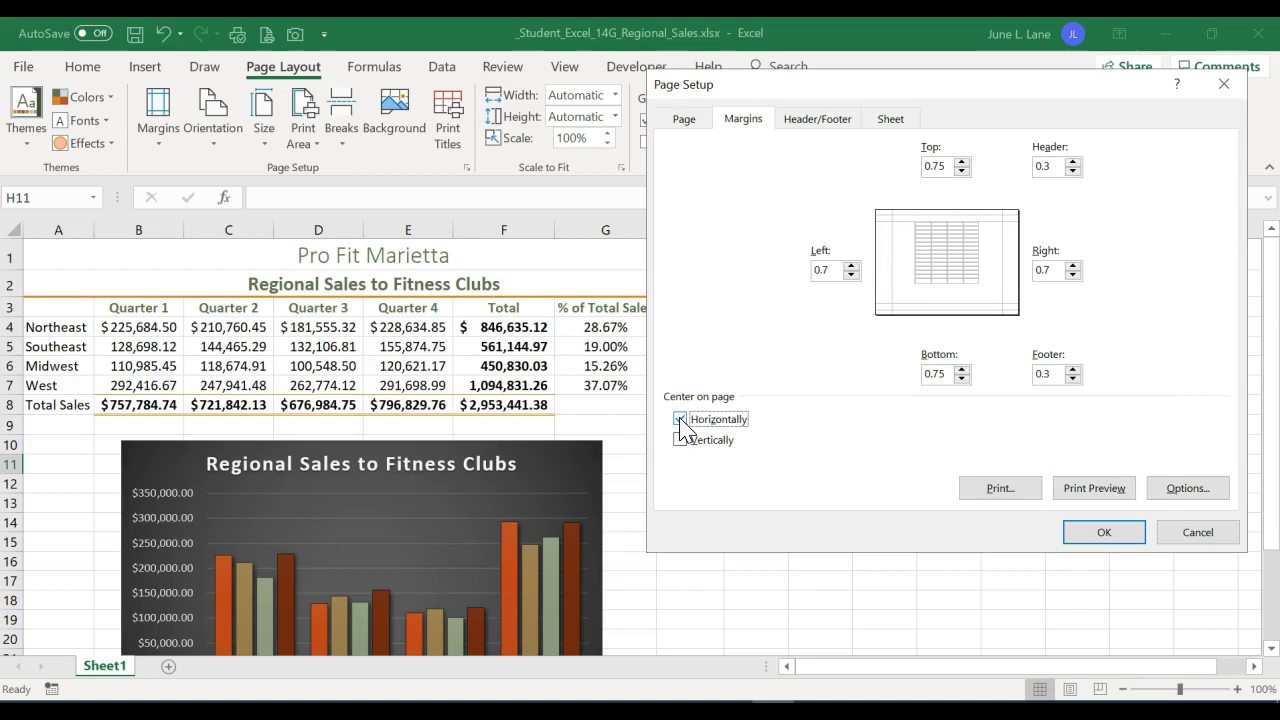
Add a custom footer with the file name in its left section and apply the page setup
click(810, 119)
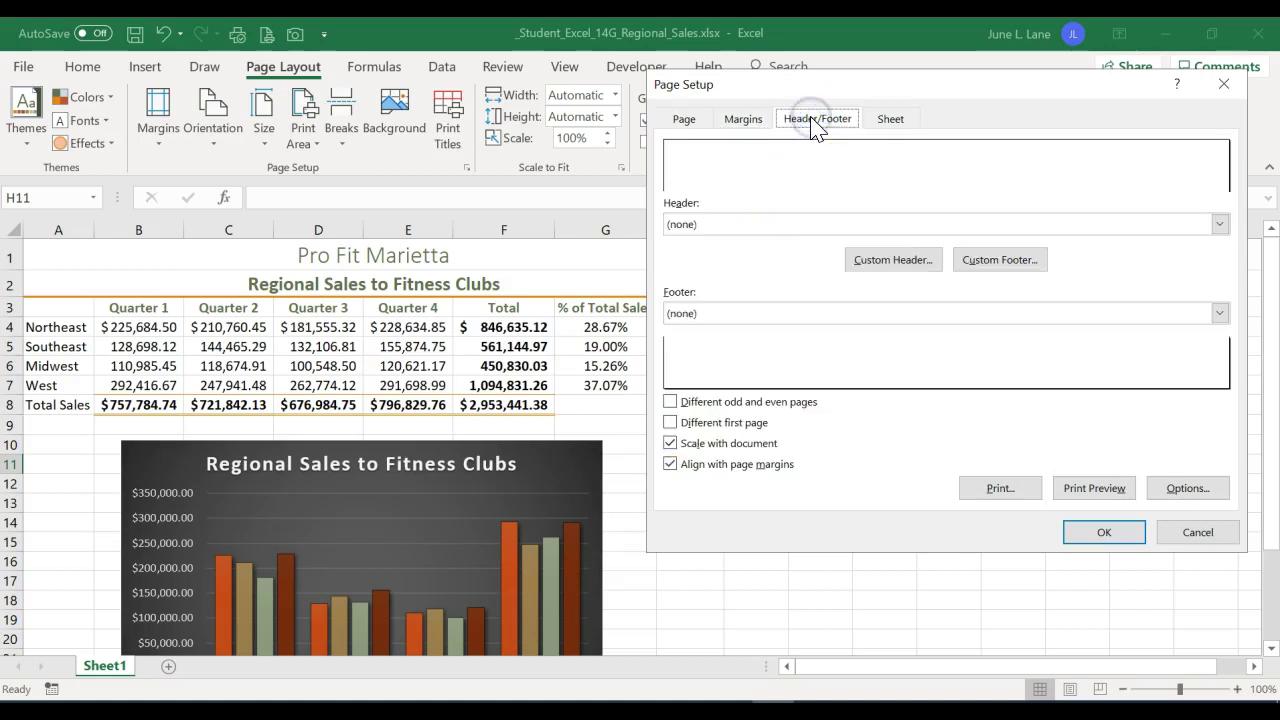
click(983, 264)
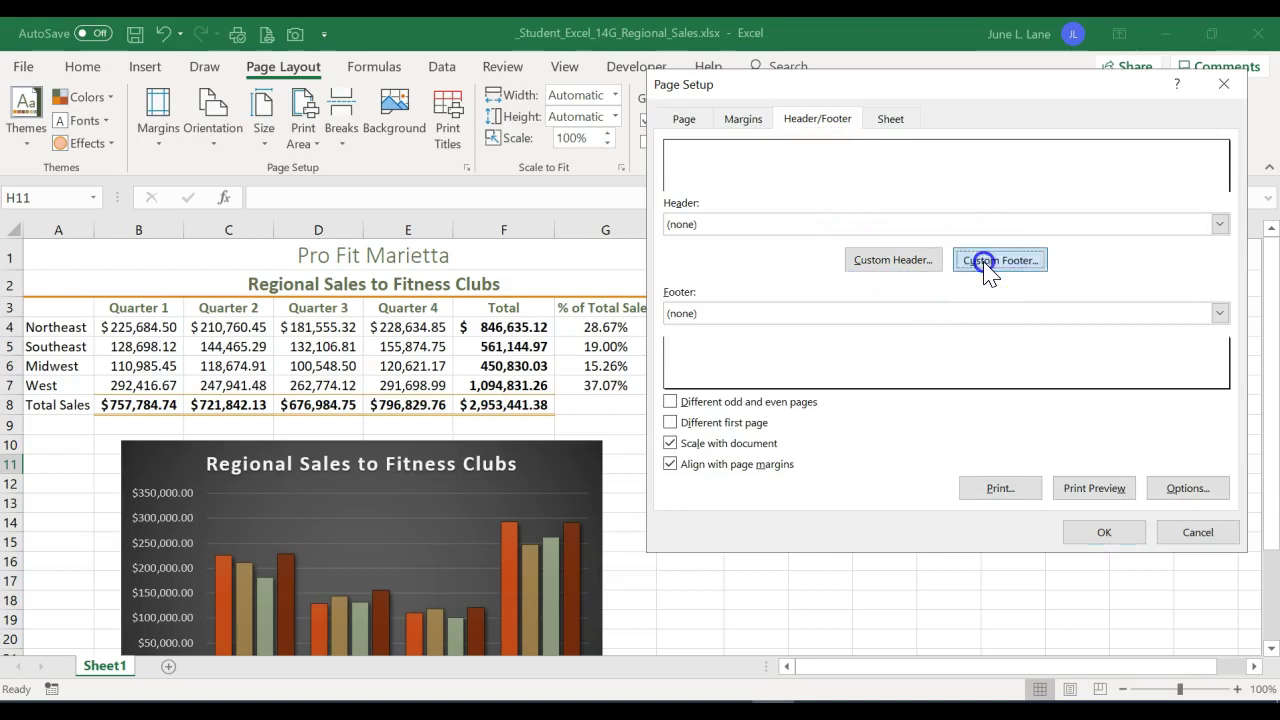
click(669, 381)
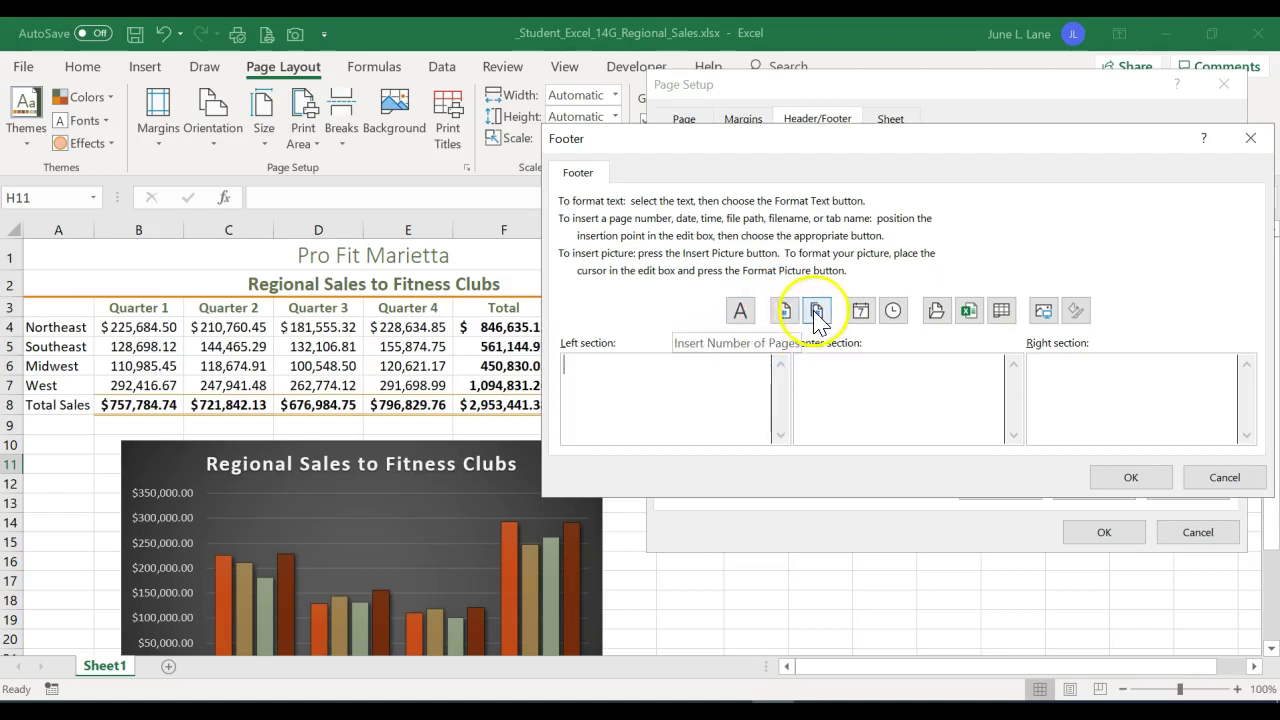
click(972, 316)
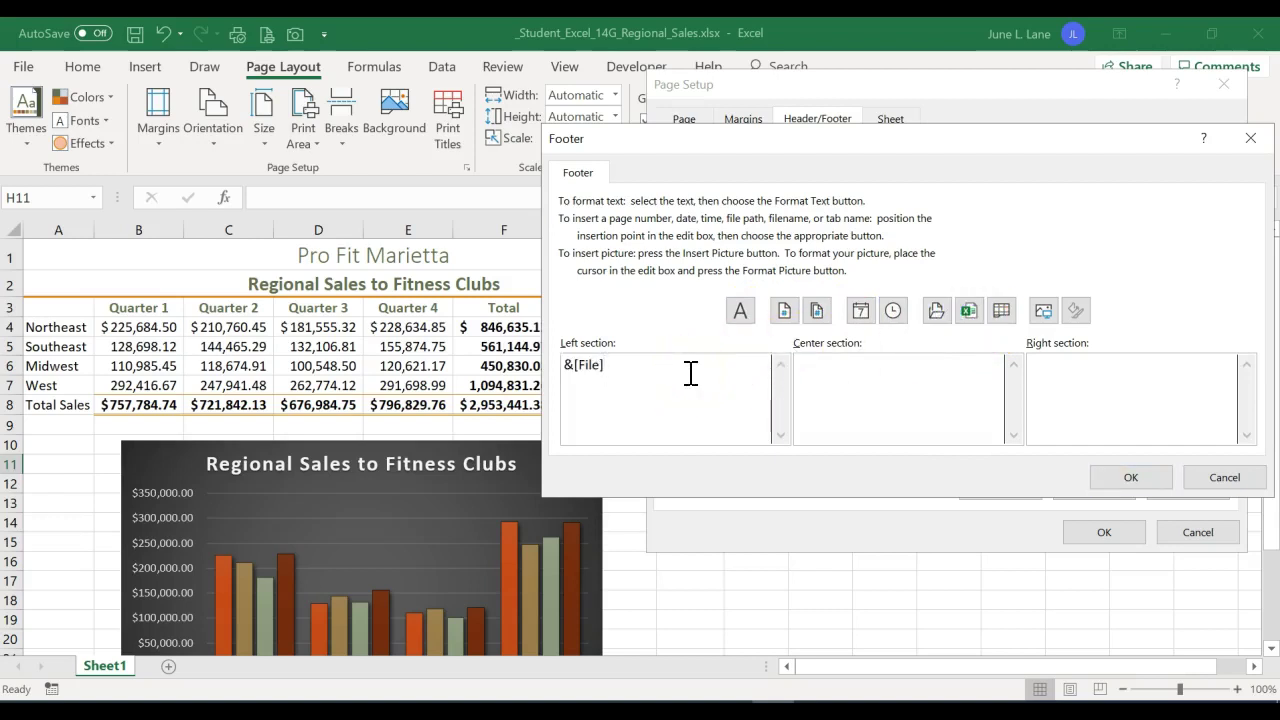
click(1125, 483)
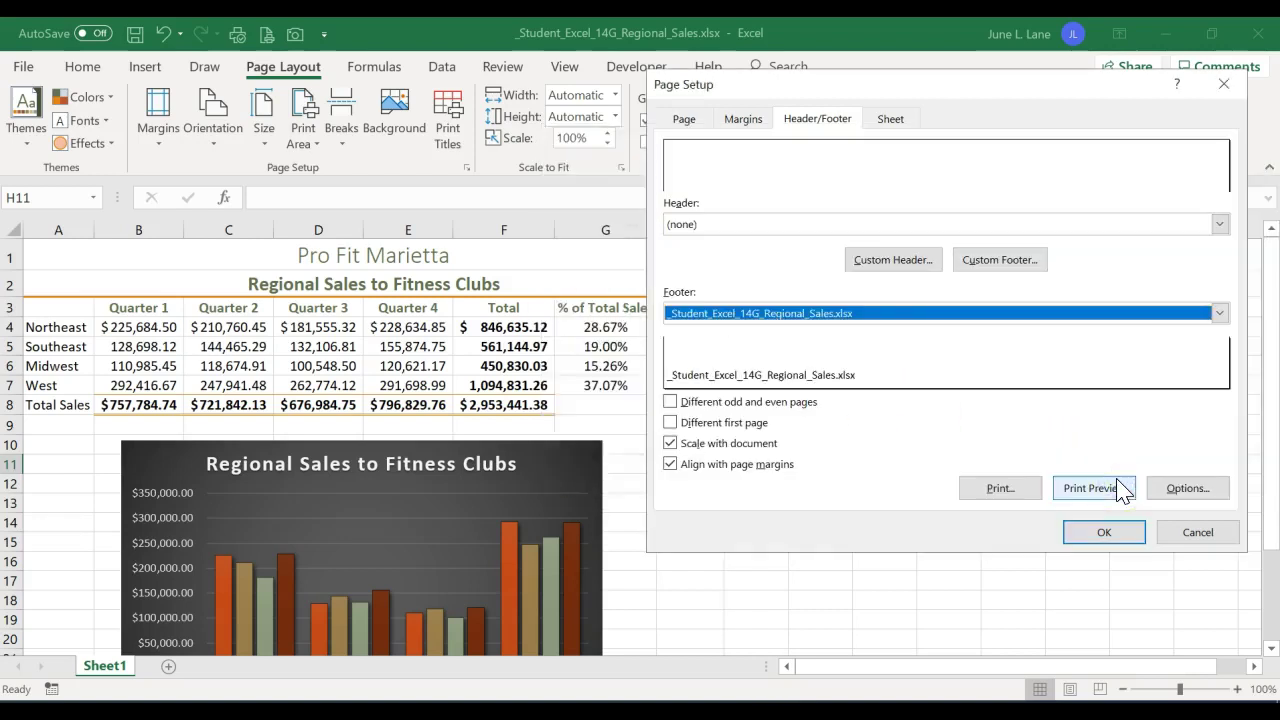
click(1123, 535)
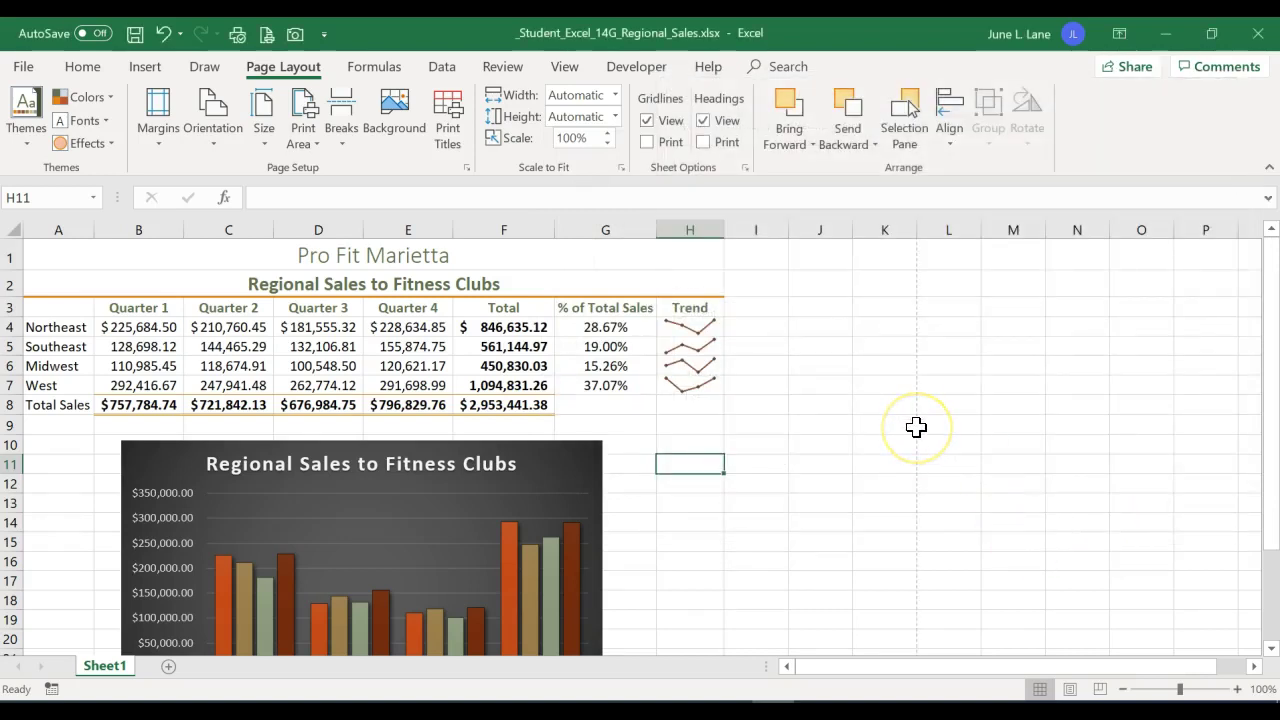
Check the sheet's print preview for the landscape layout, centering and footer, and return to the worksheet
click(23, 66)
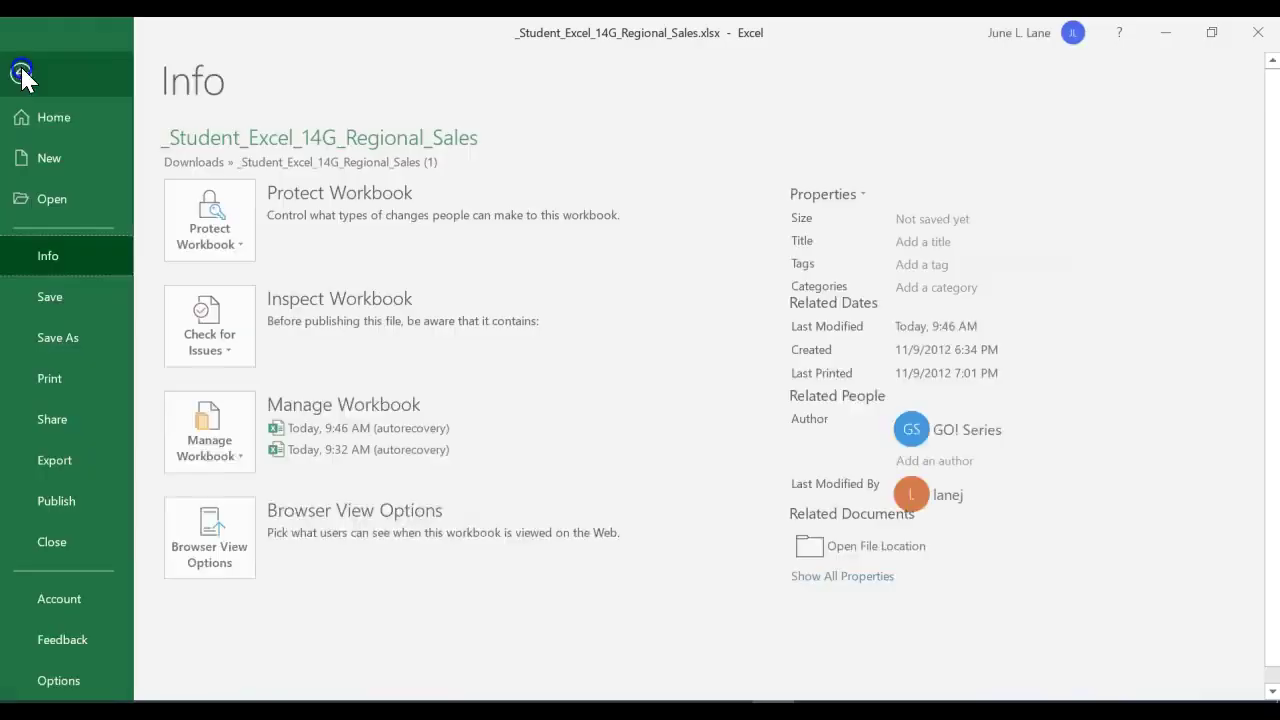
click(57, 382)
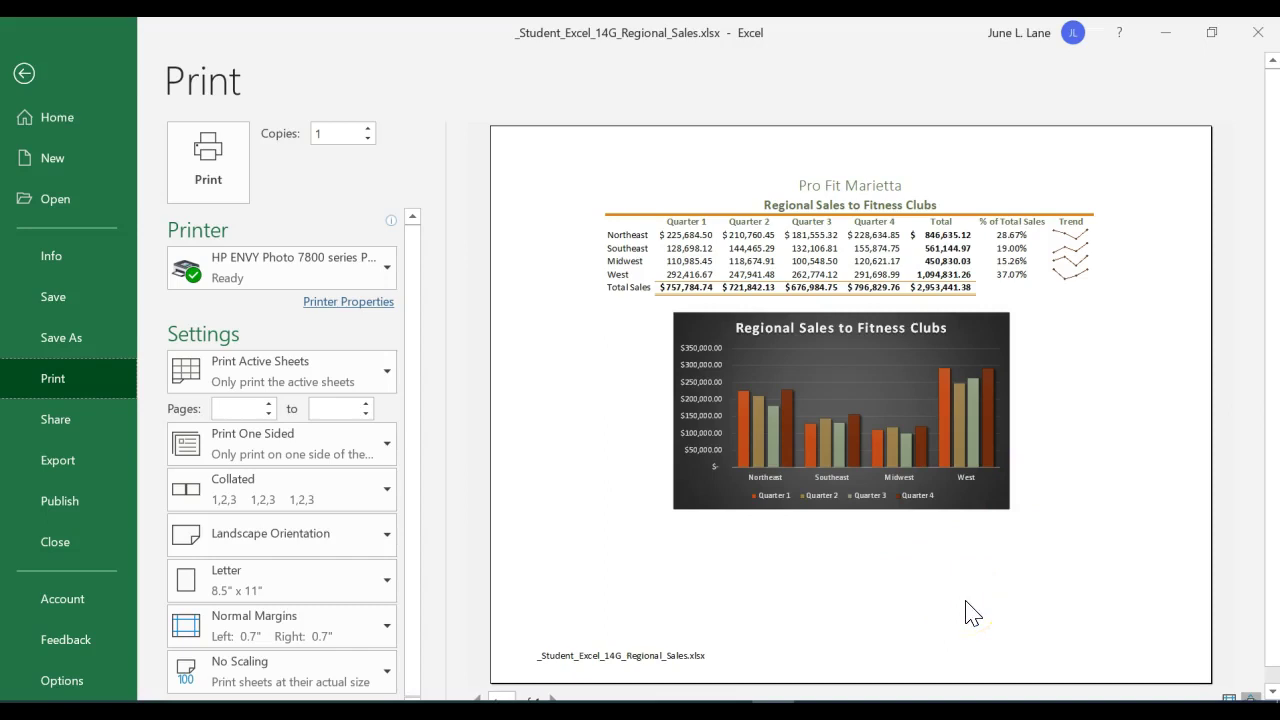
click(24, 73)
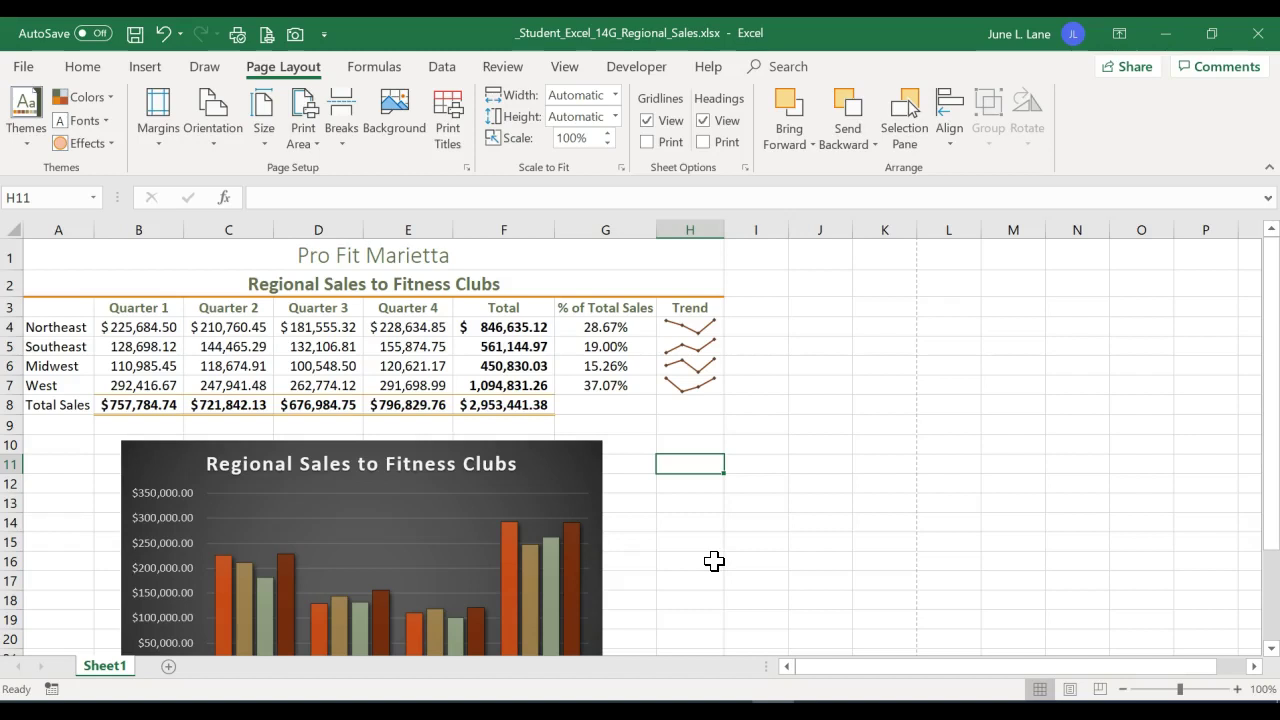
Show all workbook properties and enter fitness clubs, regional sales as the tags
click(27, 70)
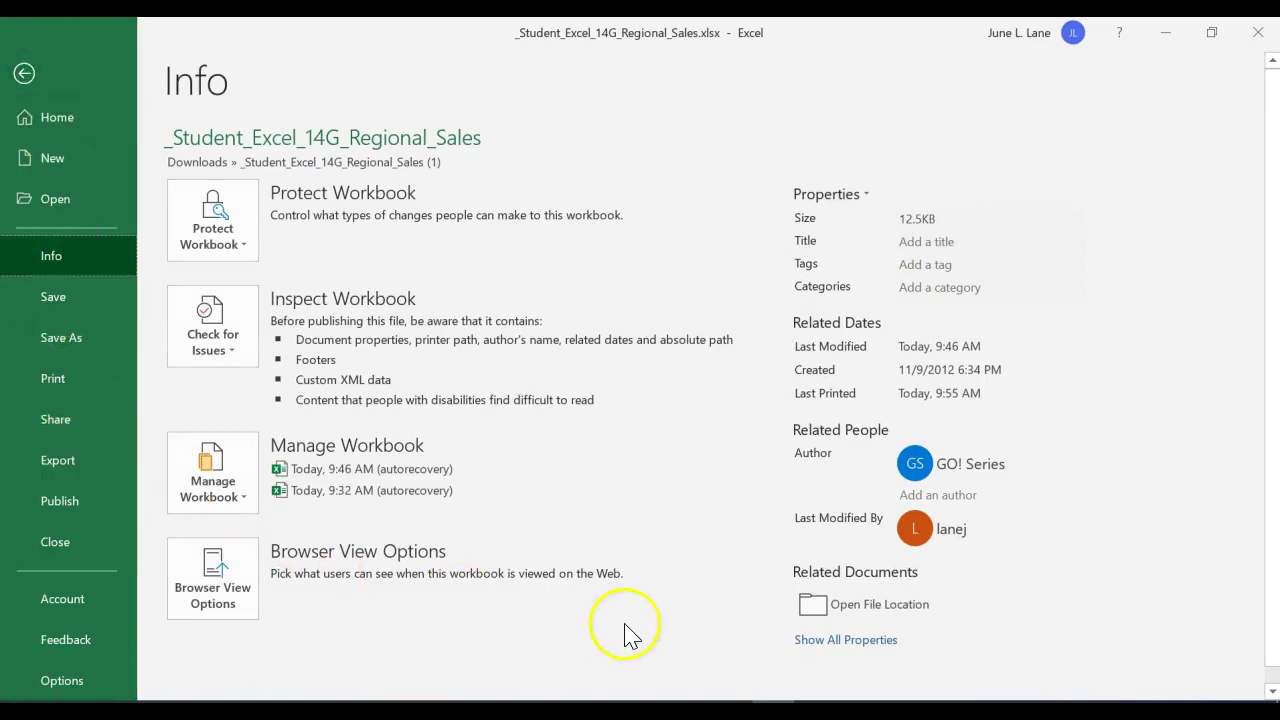
click(808, 639)
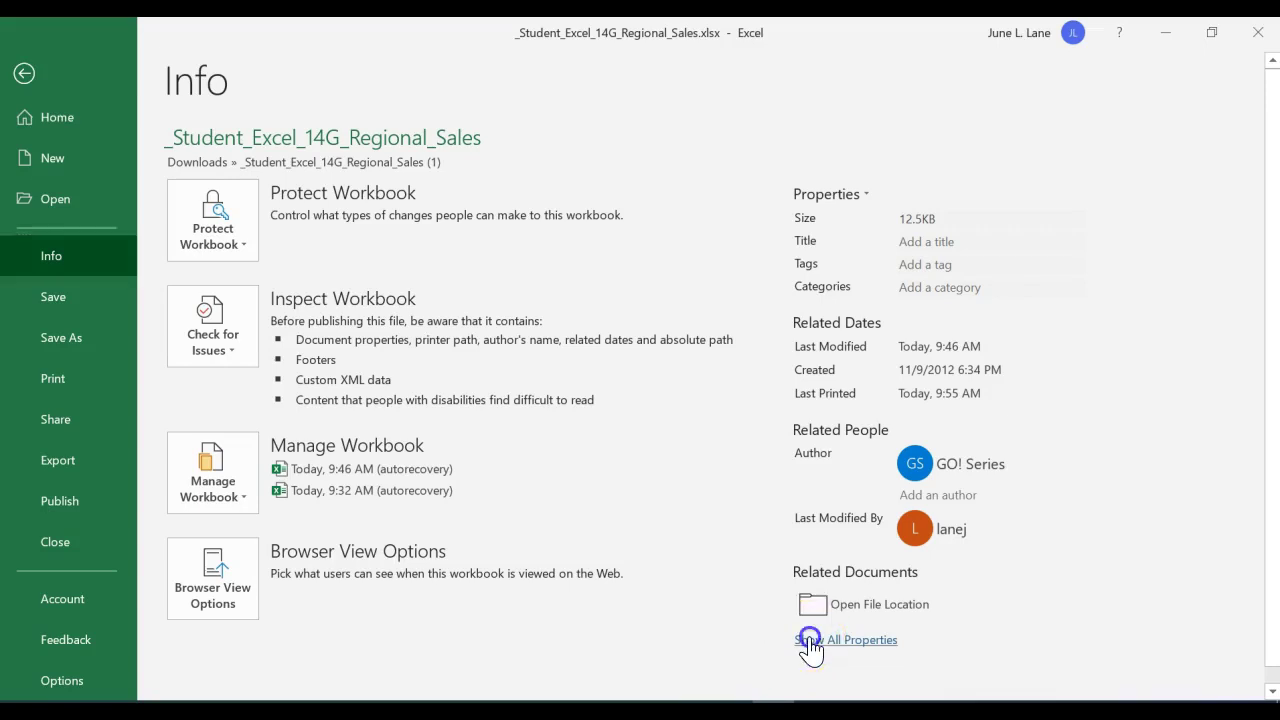
click(914, 264)
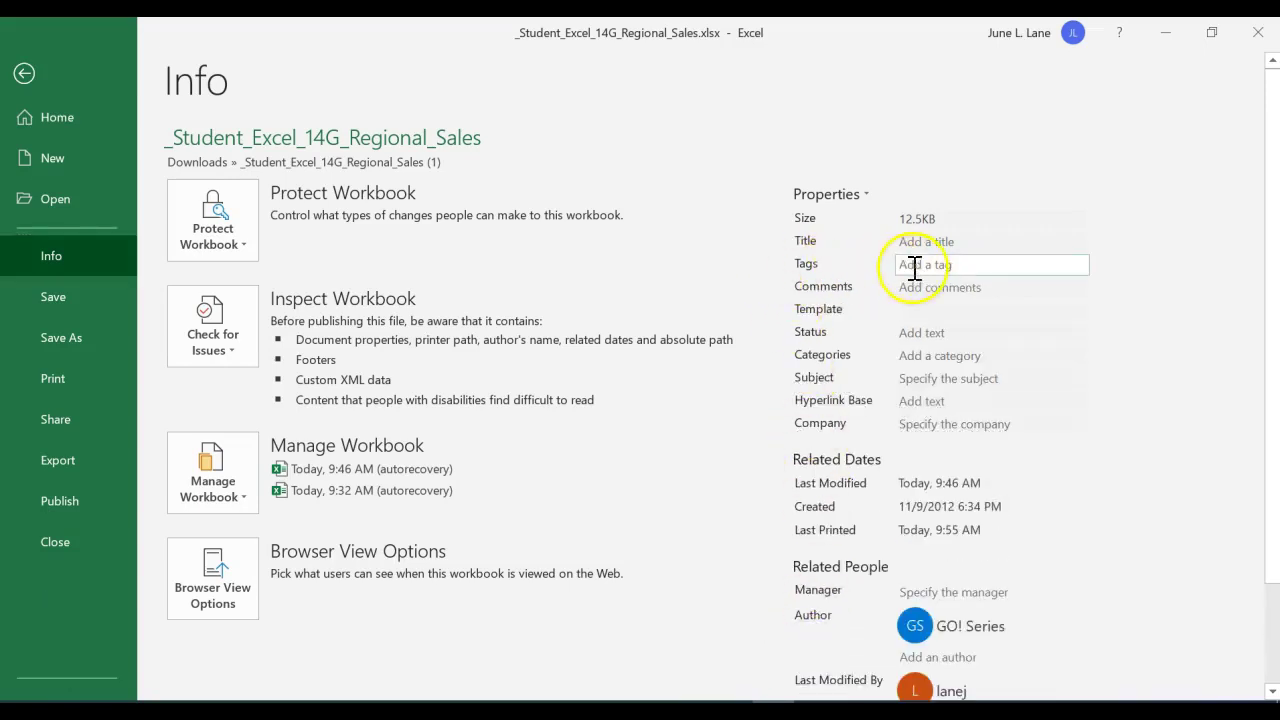
text(fitness clubs)
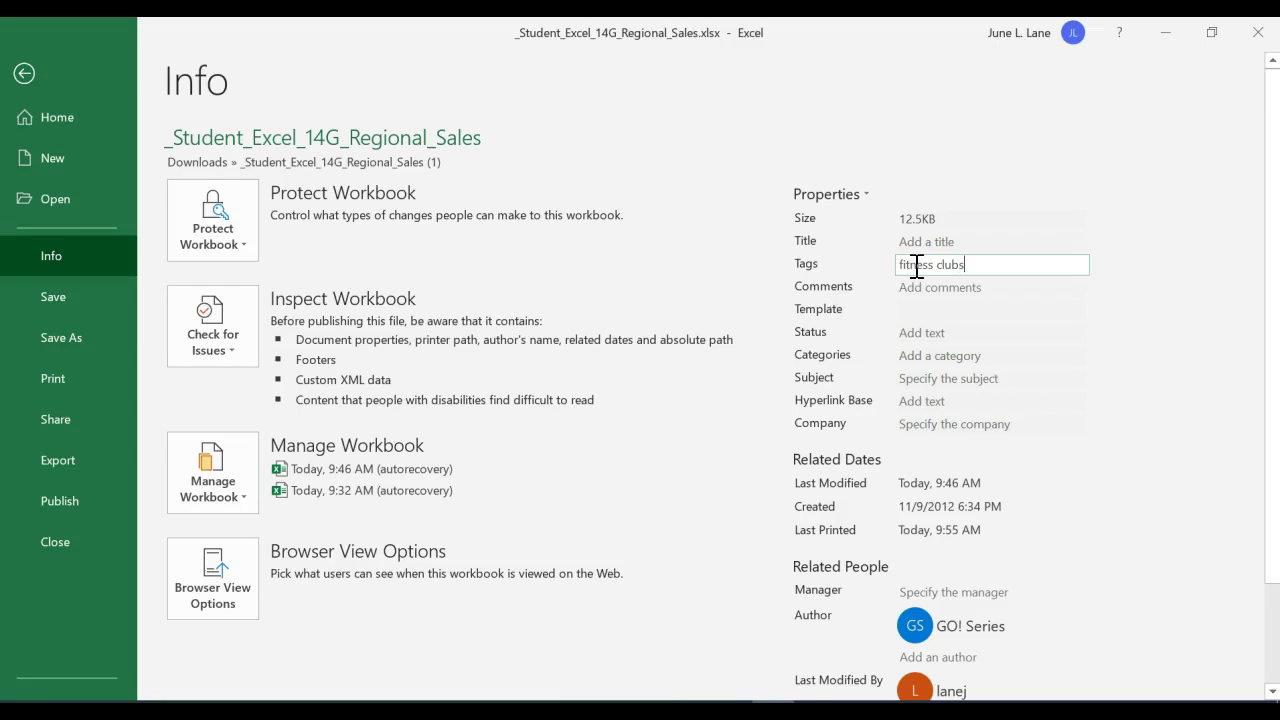
text(, regional sales)
Set the workbook's Subject property to cisc110 and save the workbook
click(899, 377)
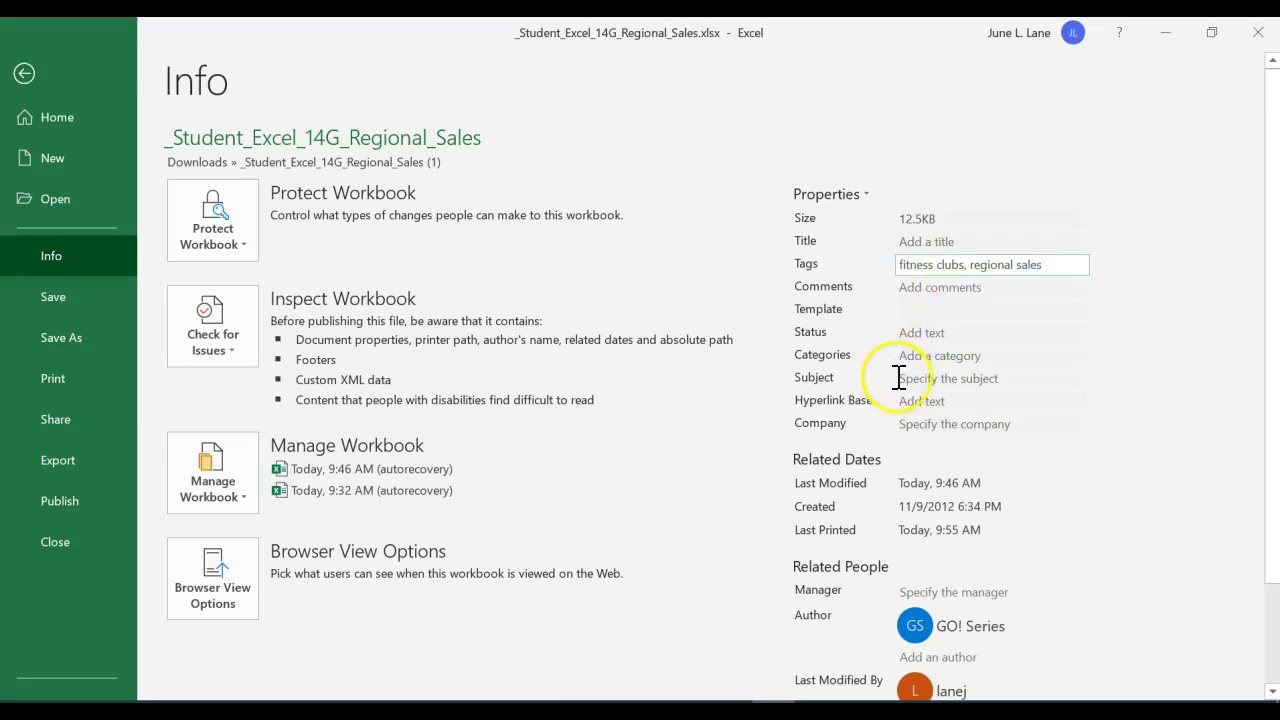
text(disc110)
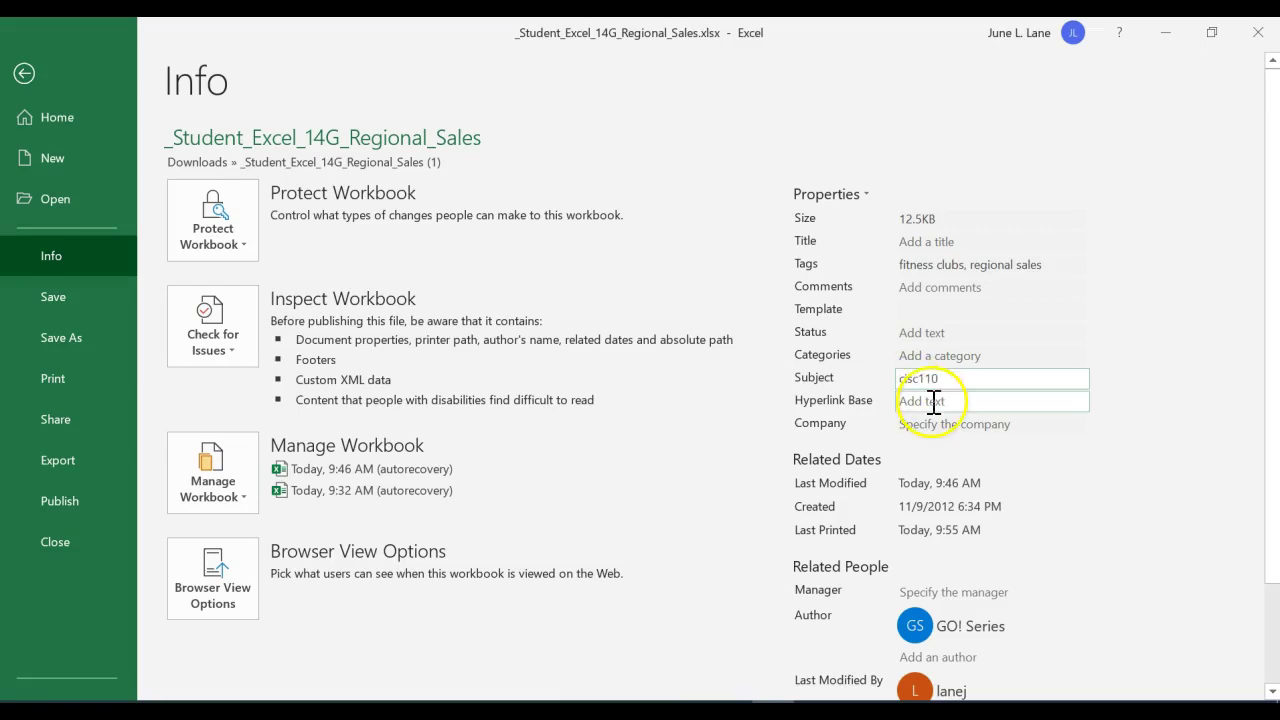
scroll(1120, 568, down, 1)
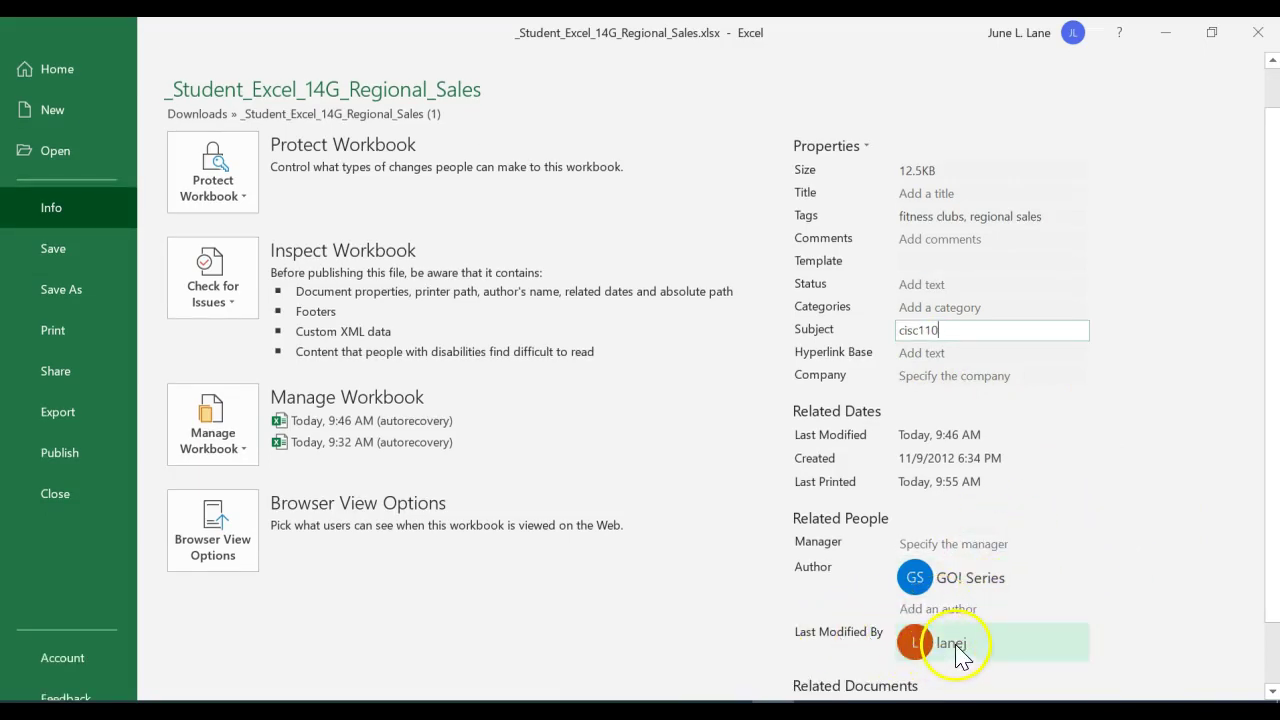
mouse_move(952, 645)
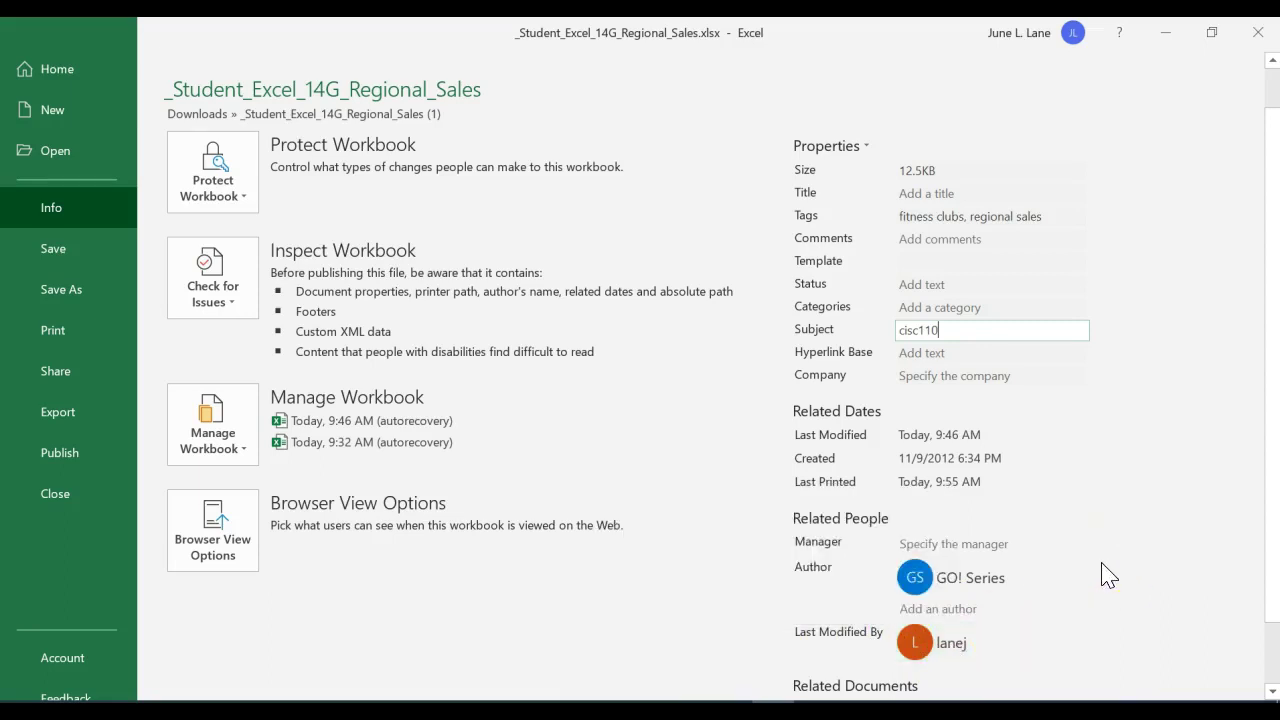
click(1108, 575)
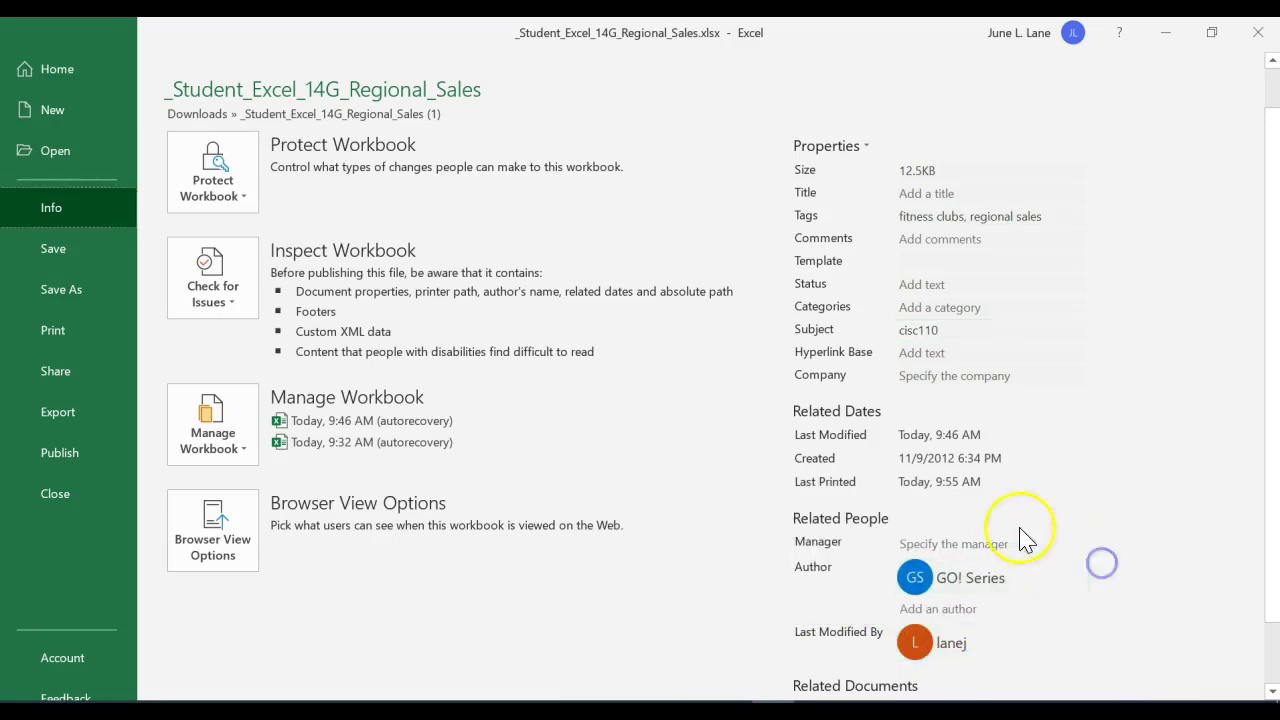
click(57, 251)
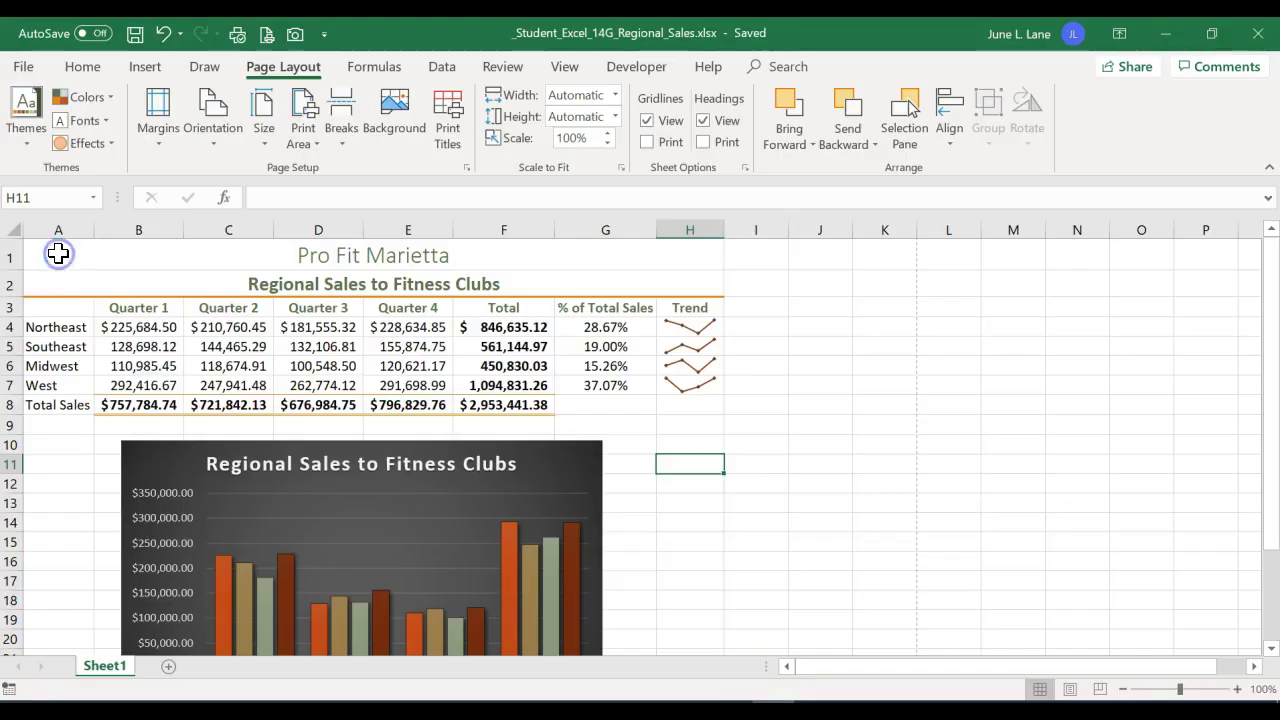
scroll(678, 530, down, 2)
scroll(676, 530, down, 2)
scroll(676, 530, up, 4)
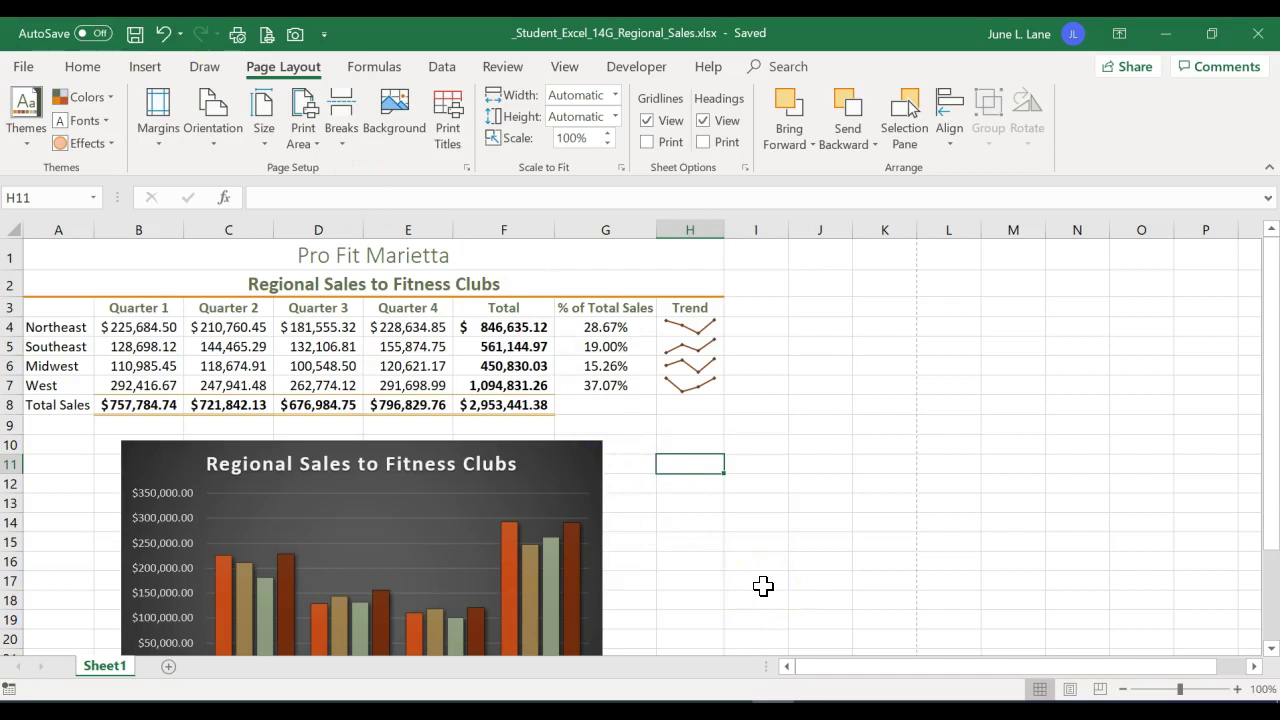
Switch to the Excel 14G Regional Sales assignment page in Chrome, upload _Student_Excel_14G_Regional_Sales.xlsx and submit it for grading
click(610, 700)
click(556, 562)
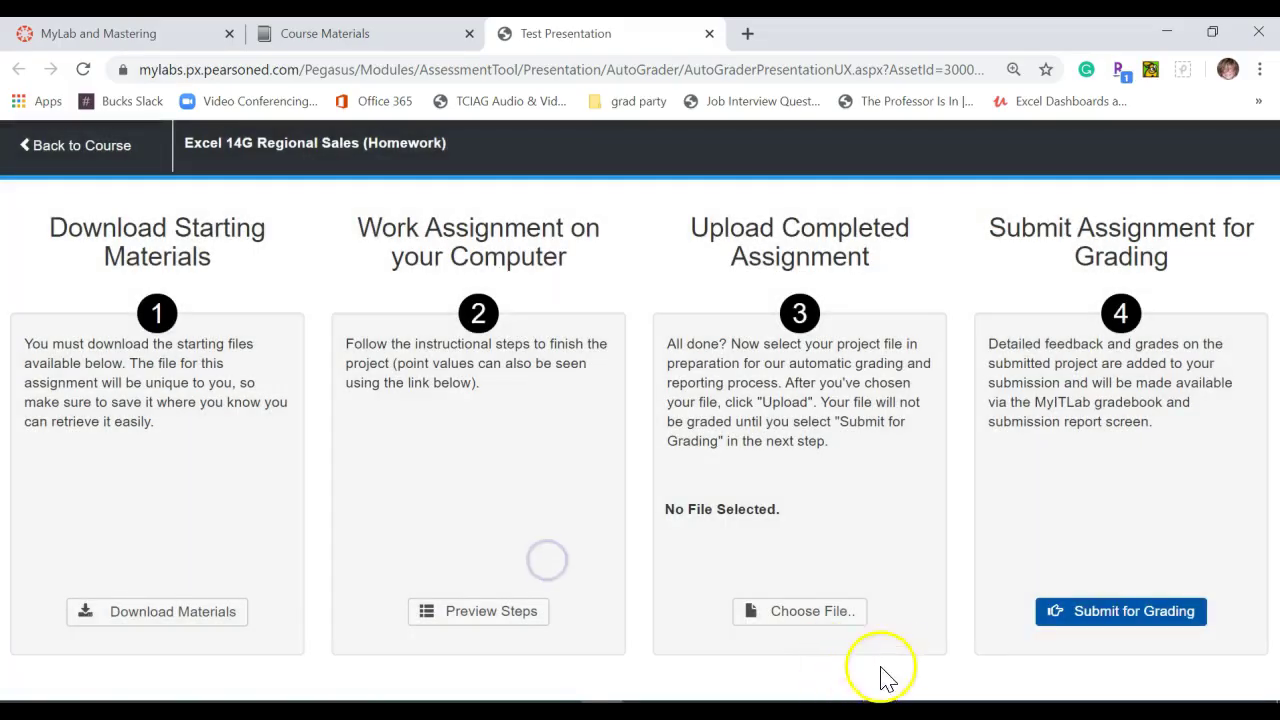
click(845, 615)
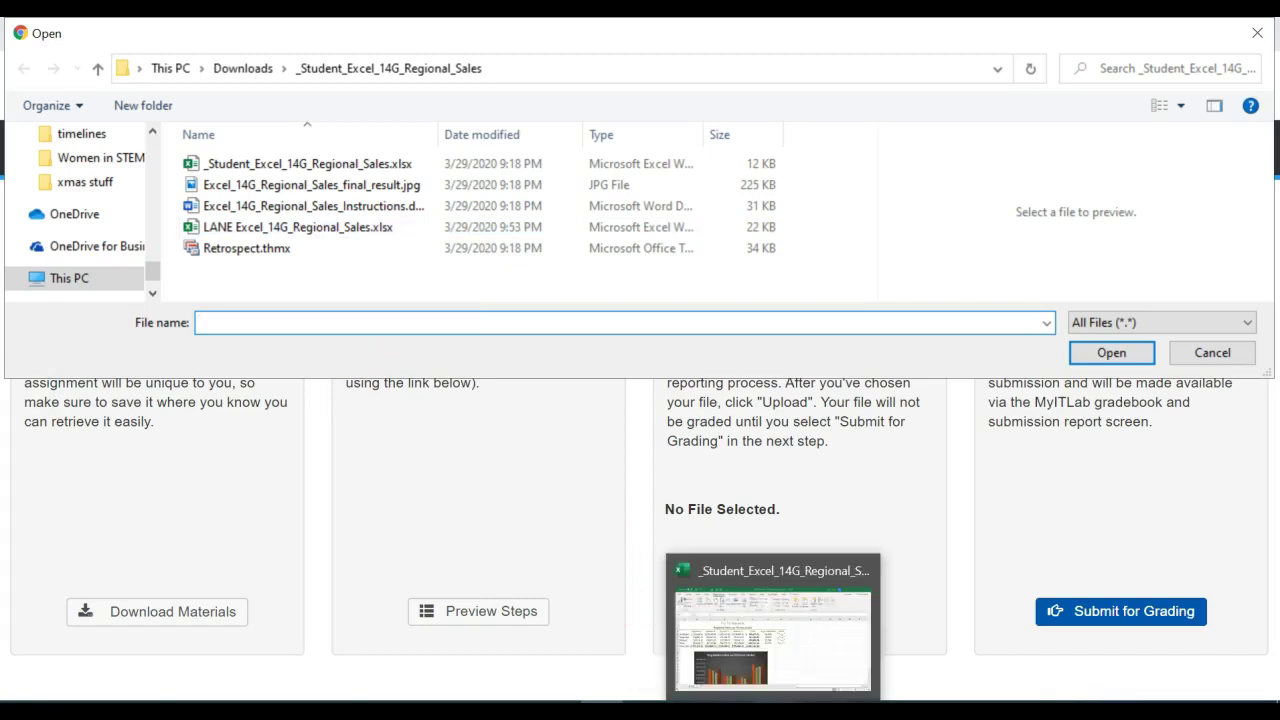
mouse_move(794, 672)
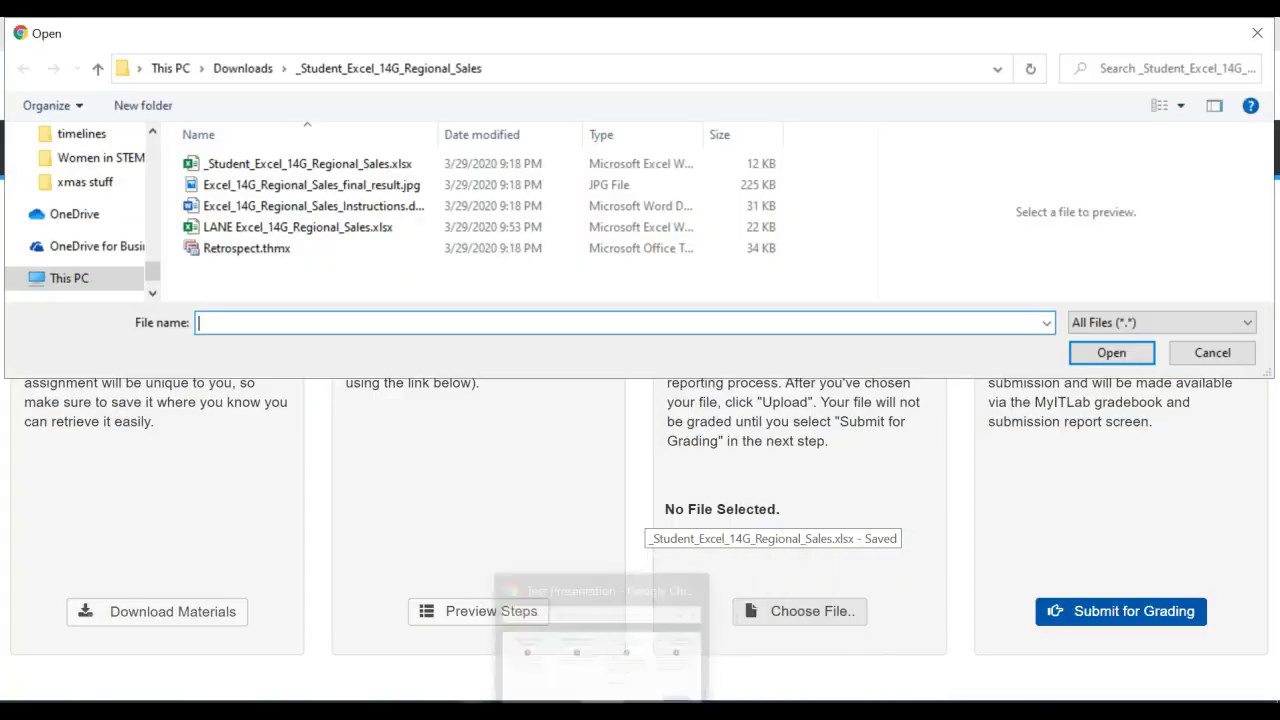
mouse_move(773, 700)
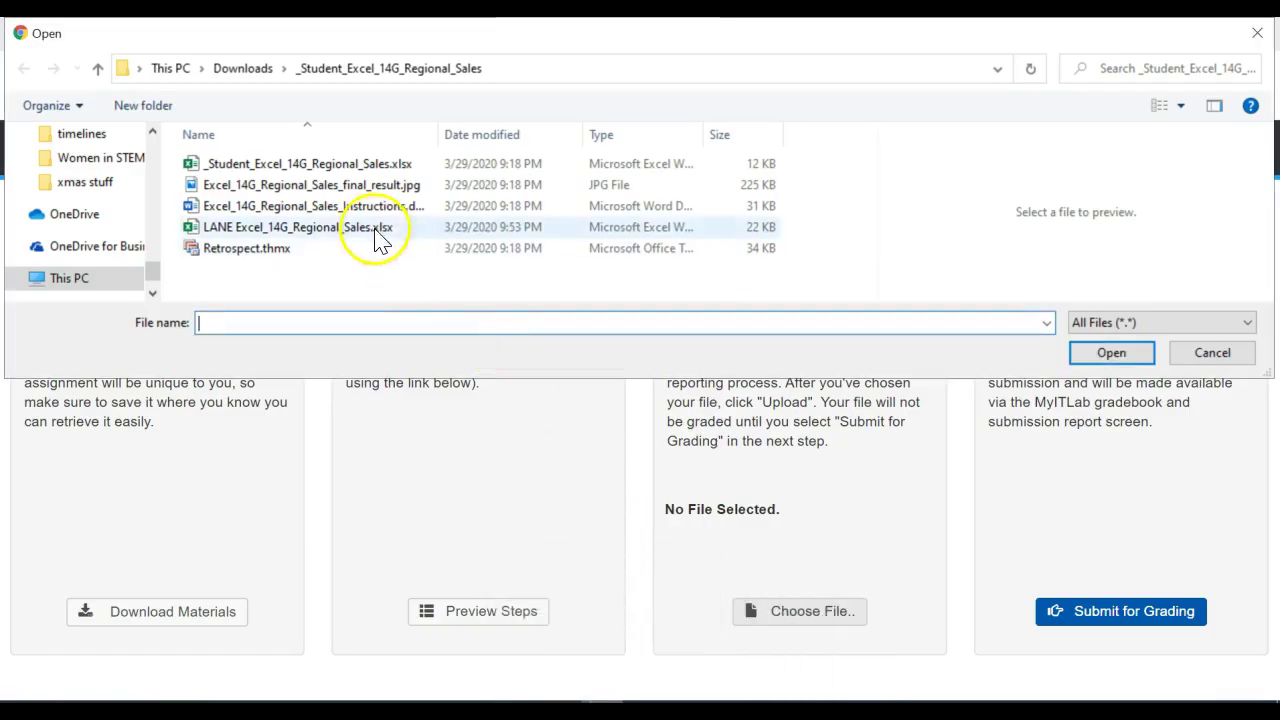
click(362, 164)
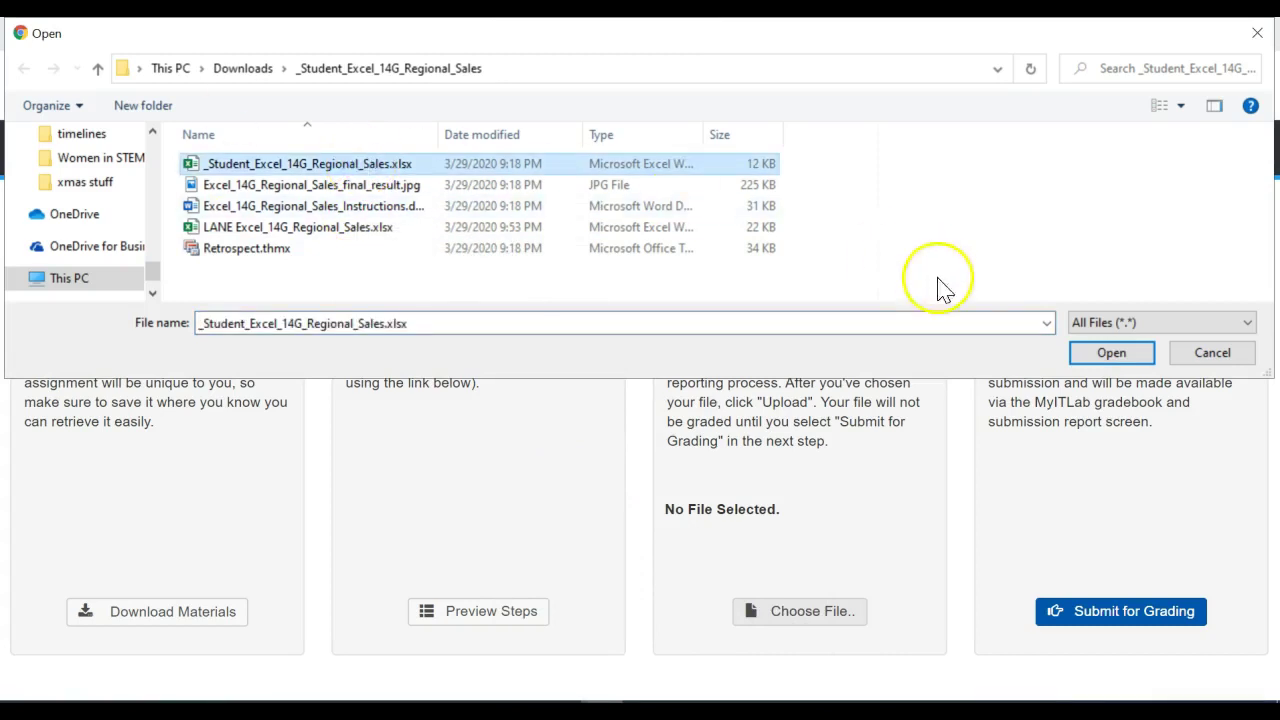
click(1085, 354)
click(806, 614)
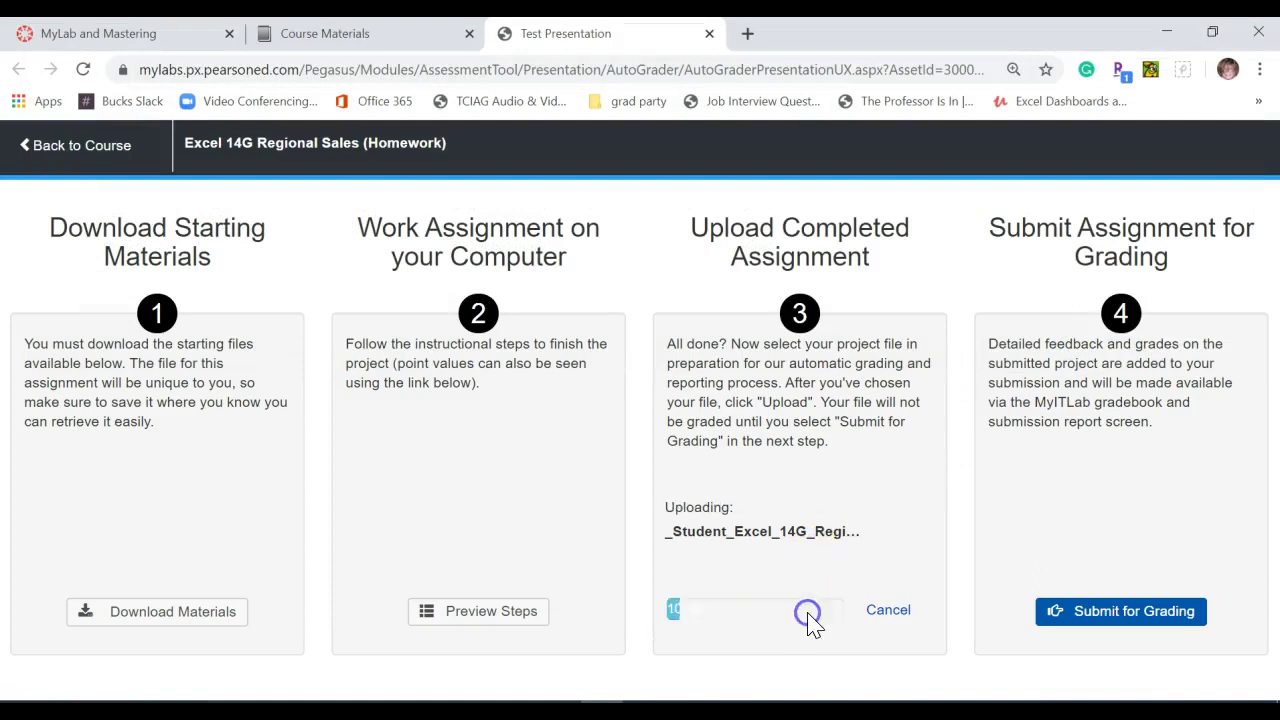
click(1153, 620)
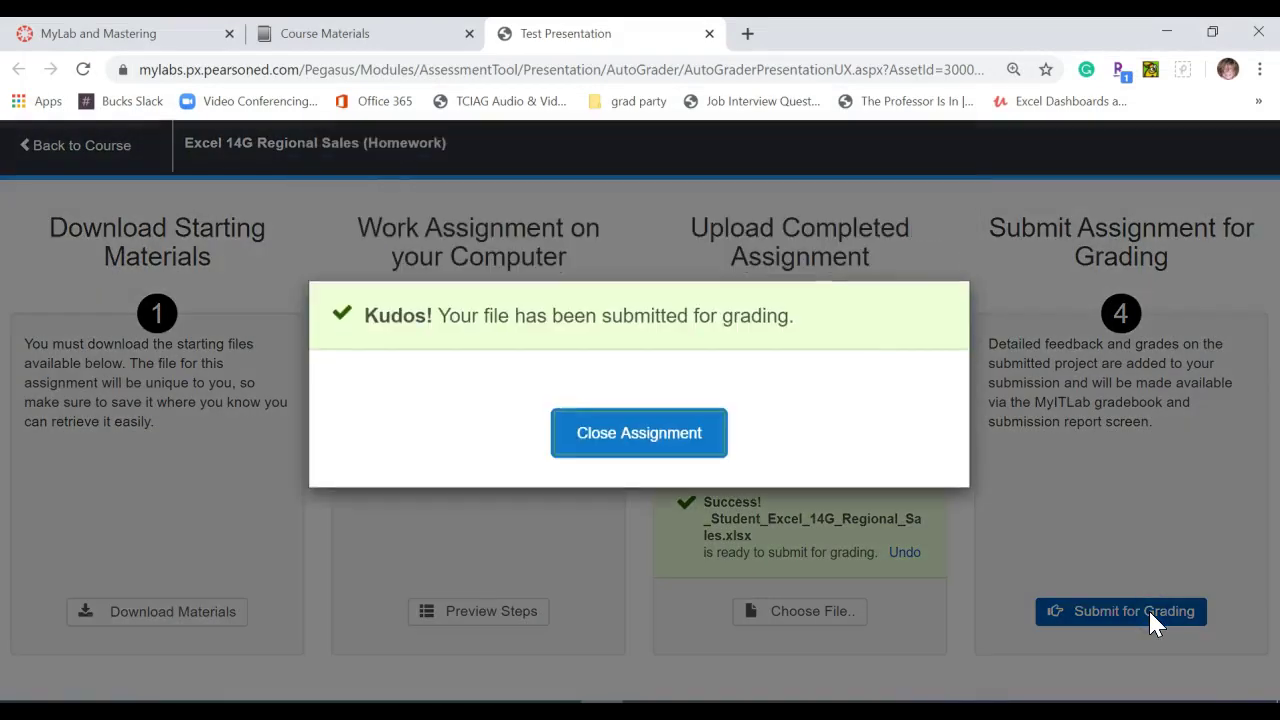